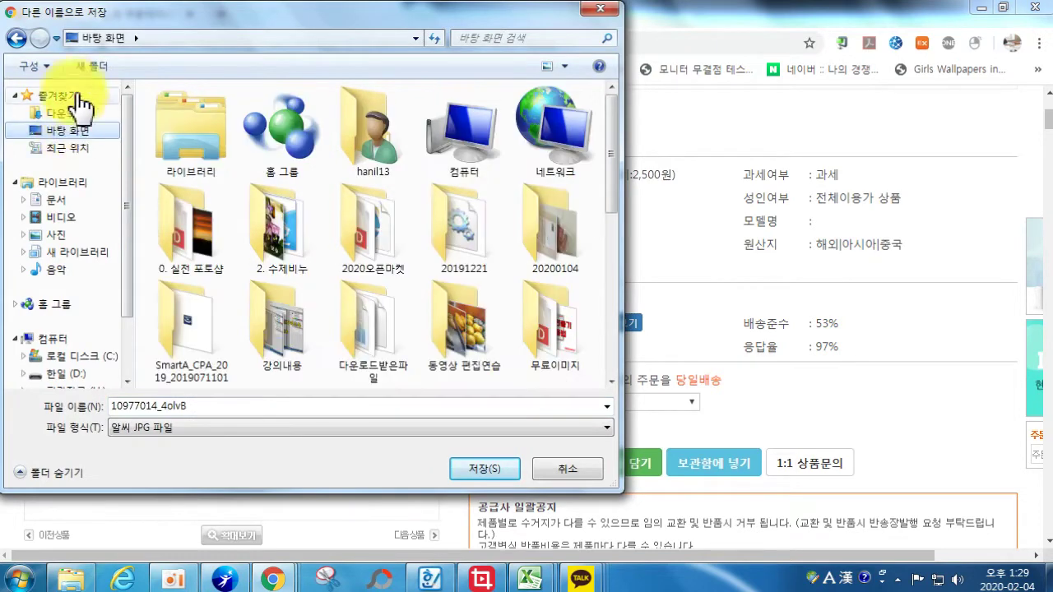
- Create a folder named 마스크 on the desktop and open it as the save location
left_click(89, 68)
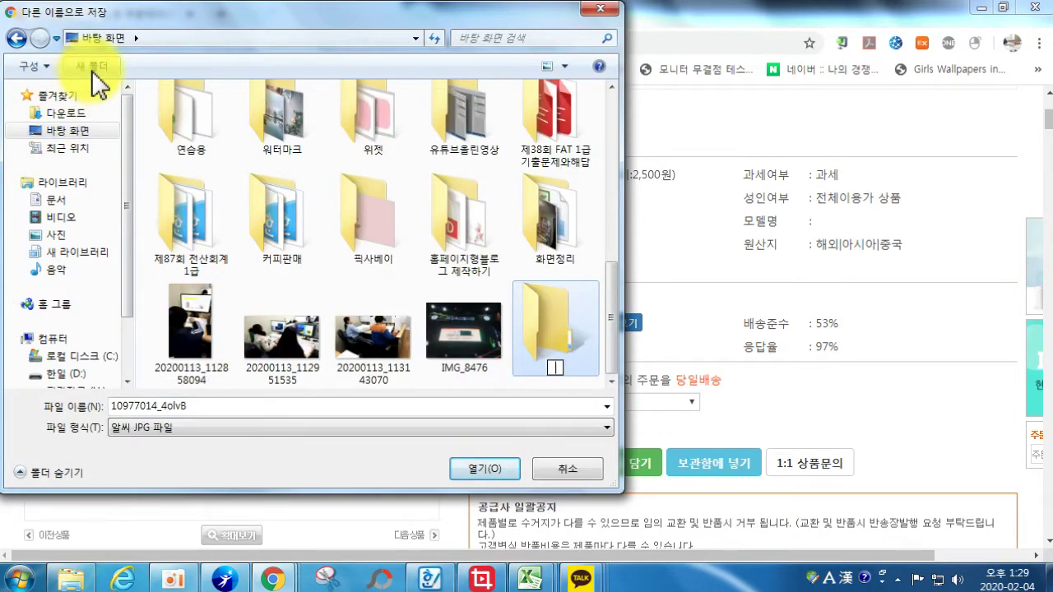
type("마스크")
key("Return")
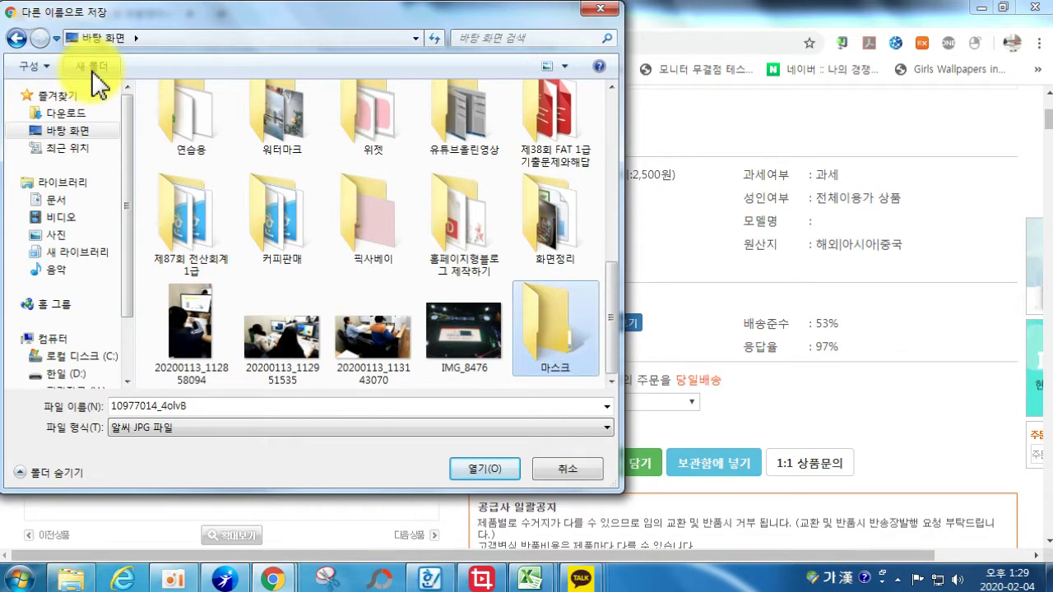
double_click(545, 320)
- Save the main mask product image in the 마스크 folder as 3d입체디자인마스크
left_click_drag(241, 19, 603, 65)
double_click(512, 450)
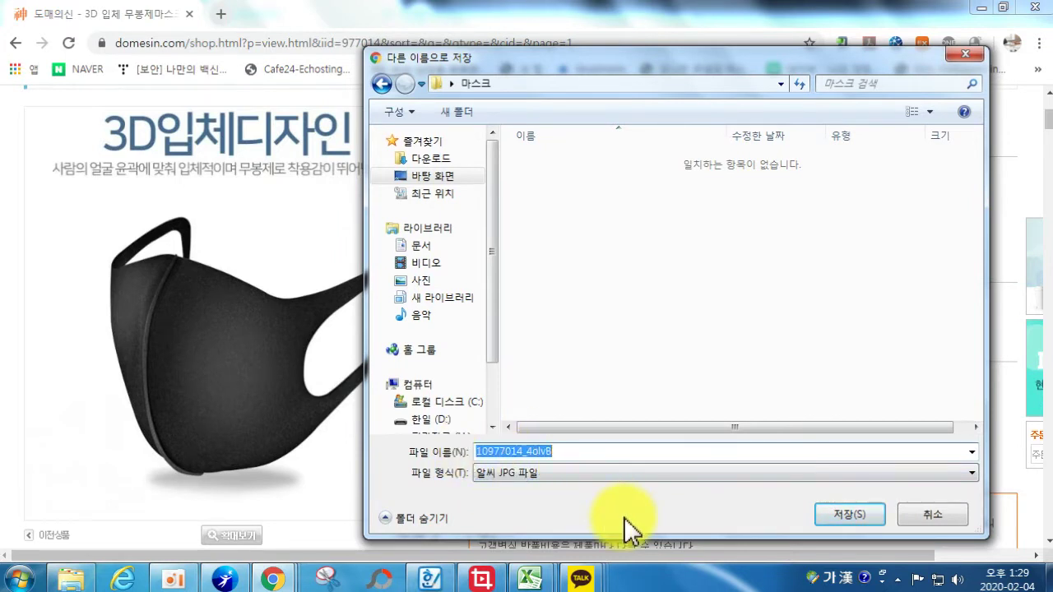
type("3")
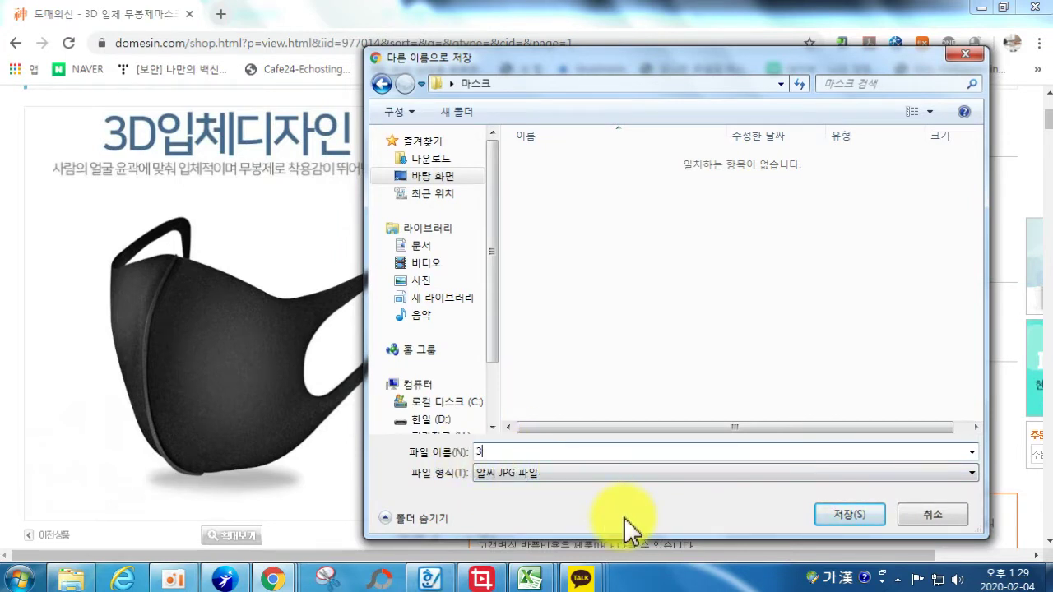
key("Hangul")
type("d입체디자인")
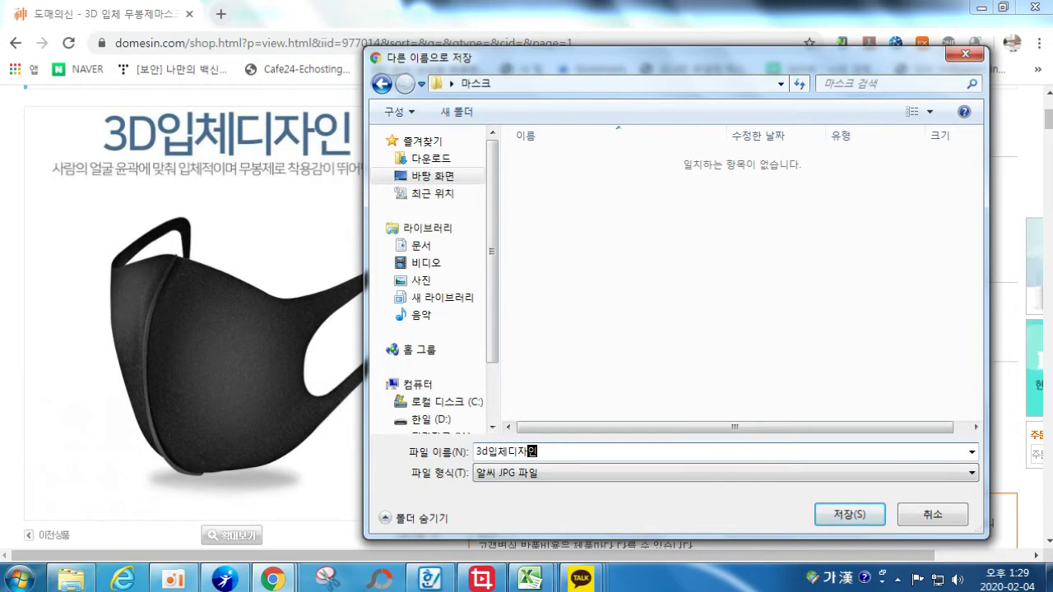
type("마스크")
left_click(870, 516)
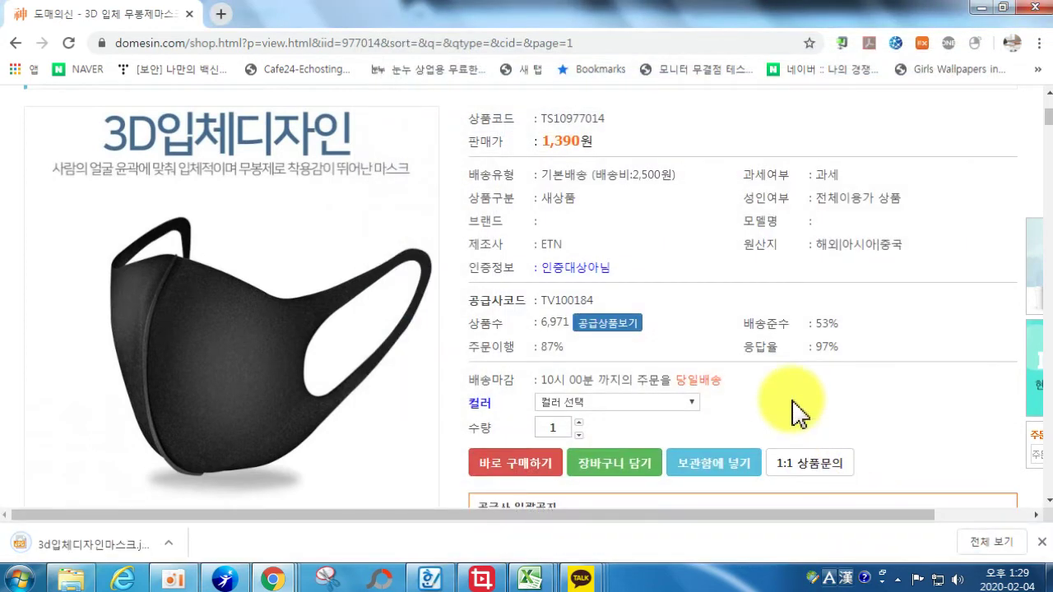
- Review the supplier's notice on exchanges and returns and the product detail images on the mask's page
scroll(795, 378, "down", 2)
scroll(781, 385, "down", 2)
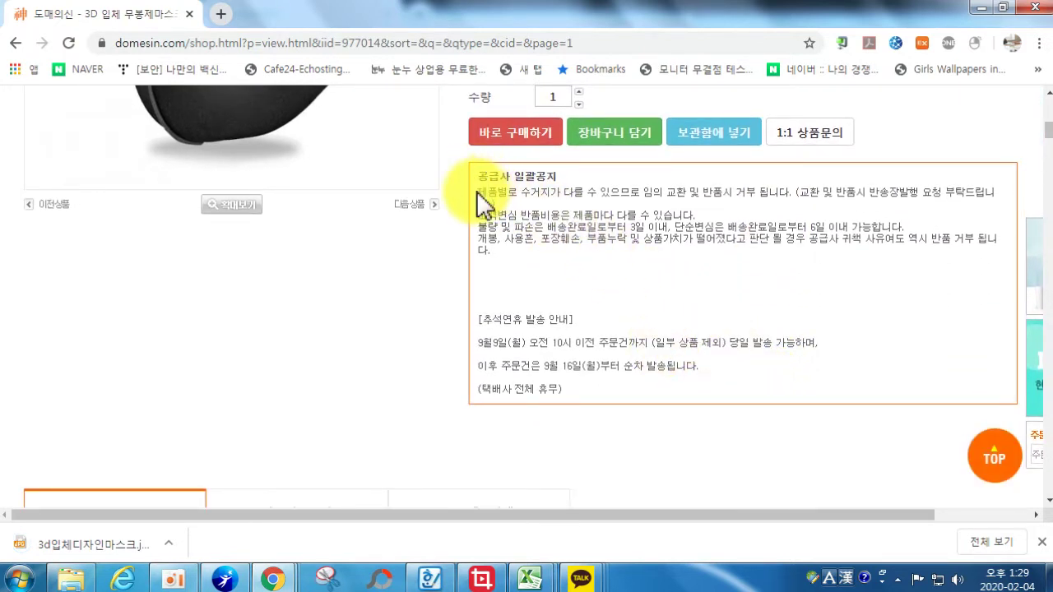
left_click_drag(486, 195, 671, 260)
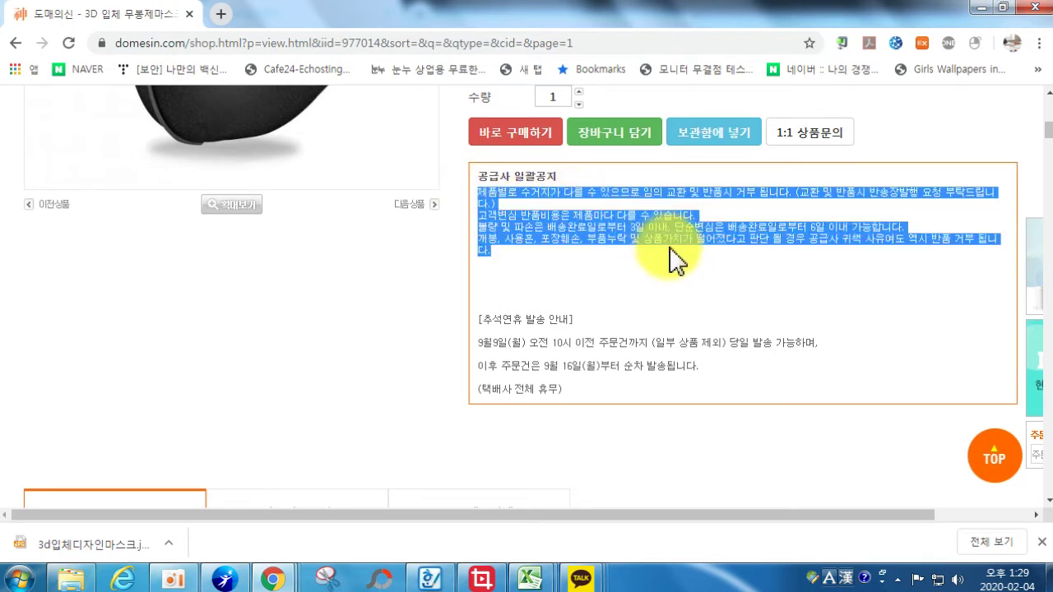
left_click(618, 270)
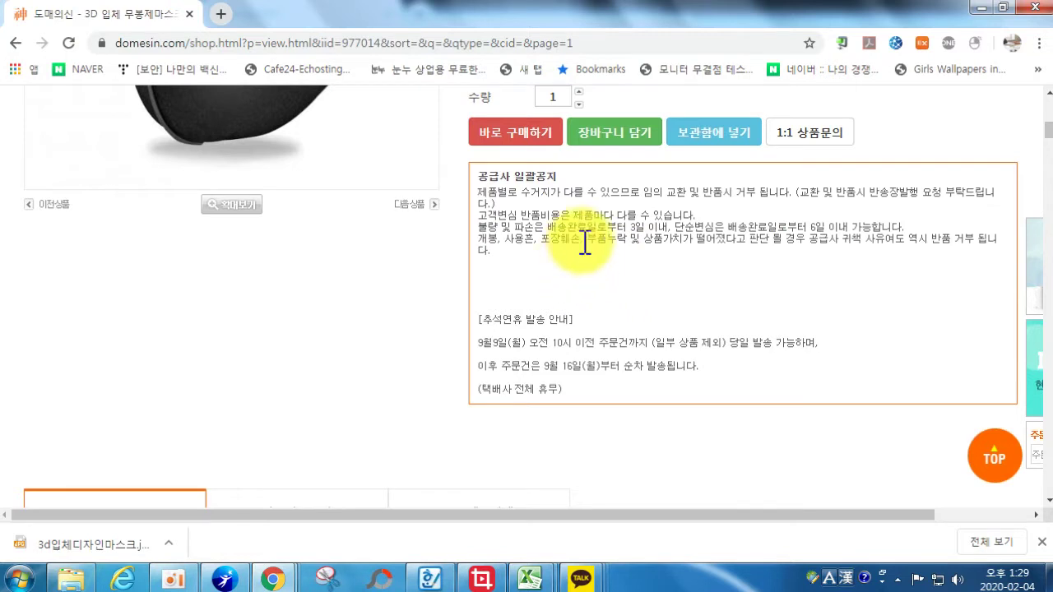
scroll(579, 265, "down", 3)
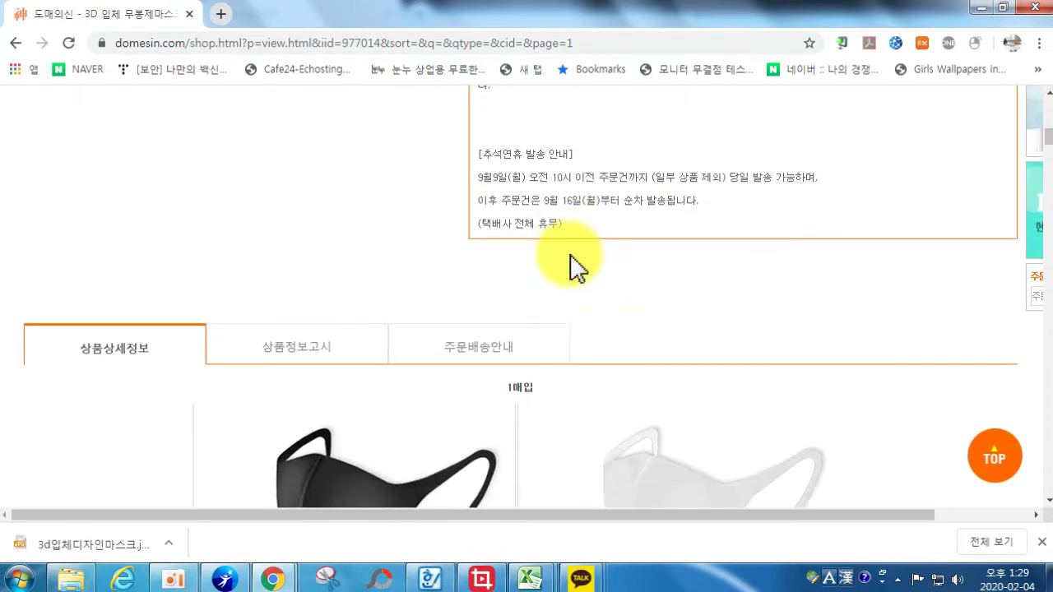
scroll(572, 263, "down", 3)
scroll(571, 270, "up", 2)
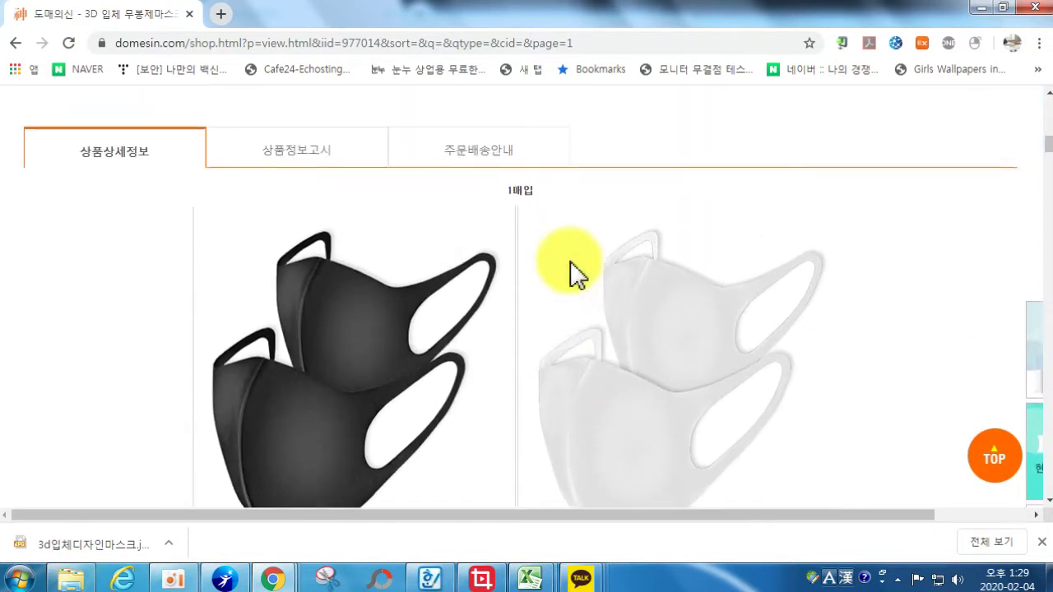
scroll(384, 287, "down", 8)
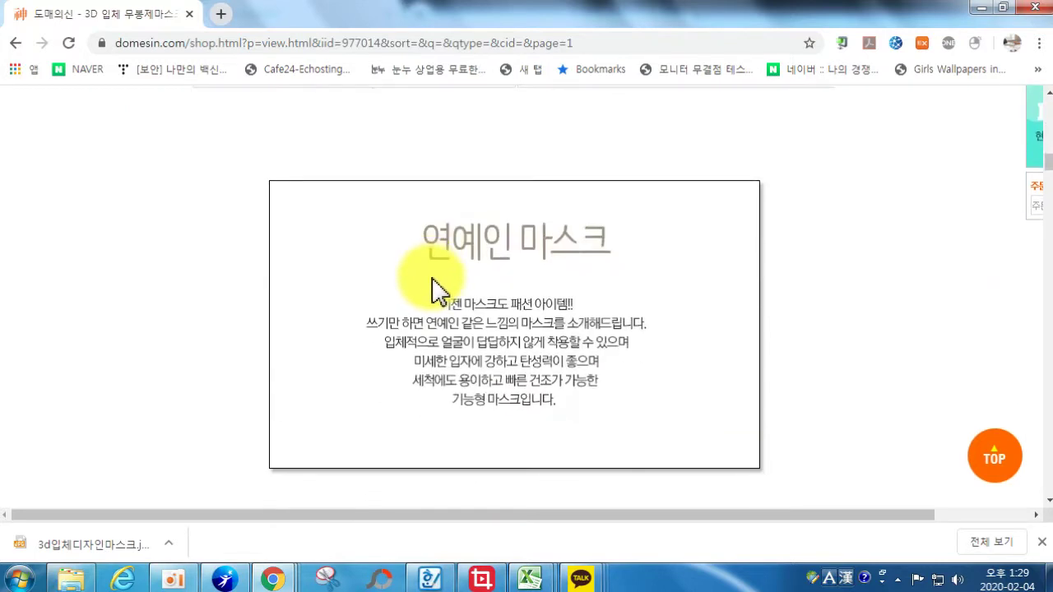
- Save the product detail image showing the black and white masks as 1 in the 마스크 folder
scroll(459, 295, "up", 8)
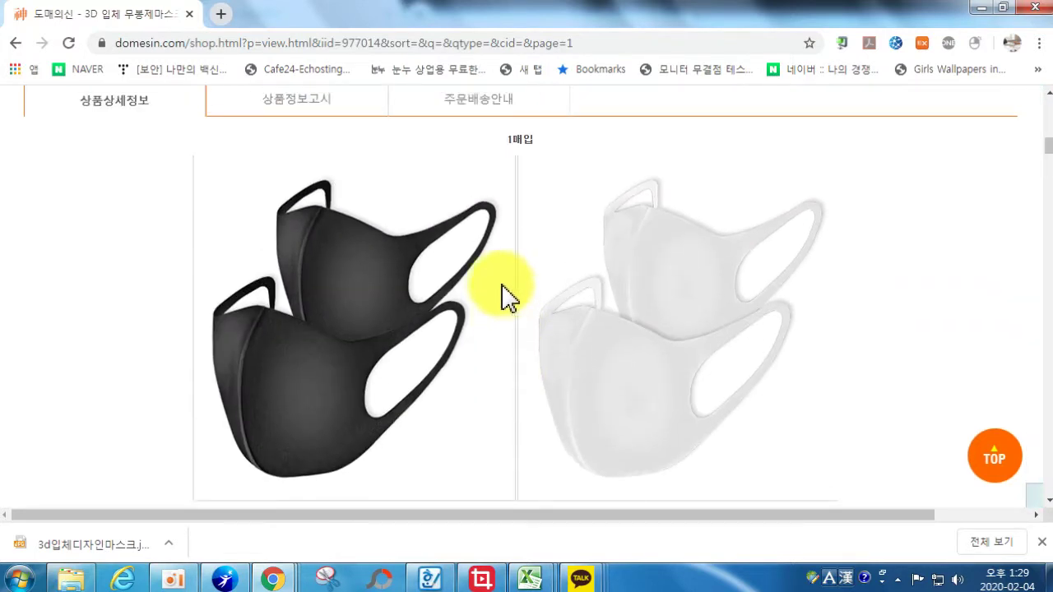
right_click(421, 276)
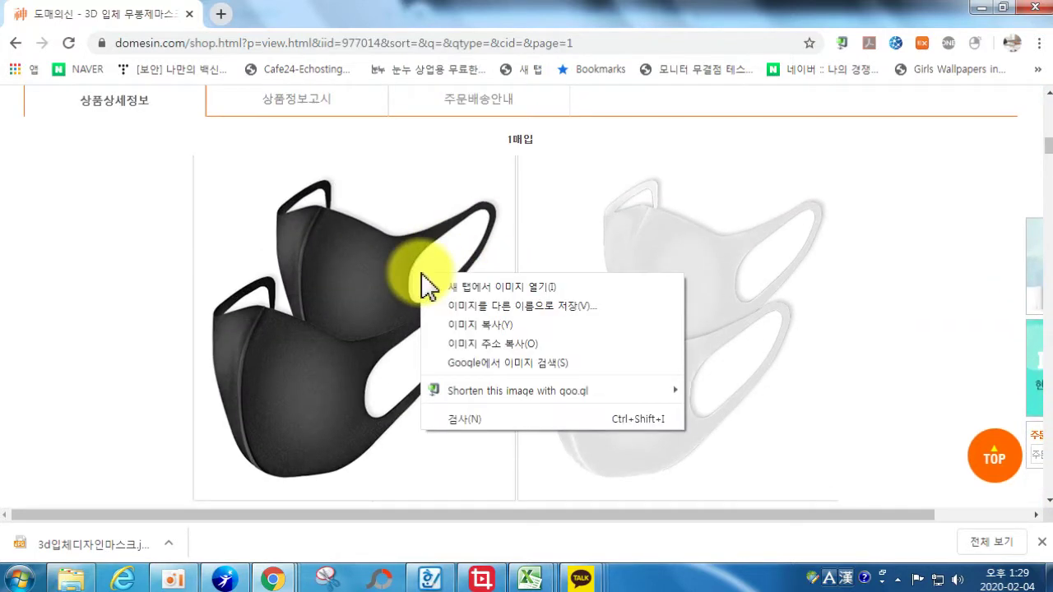
left_click(491, 309)
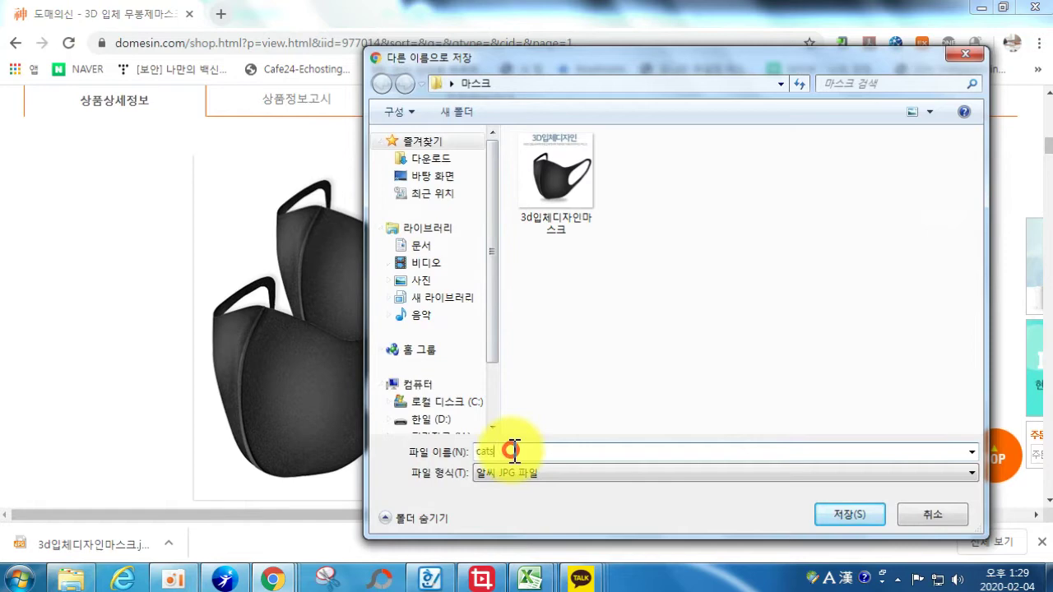
double_click(512, 451)
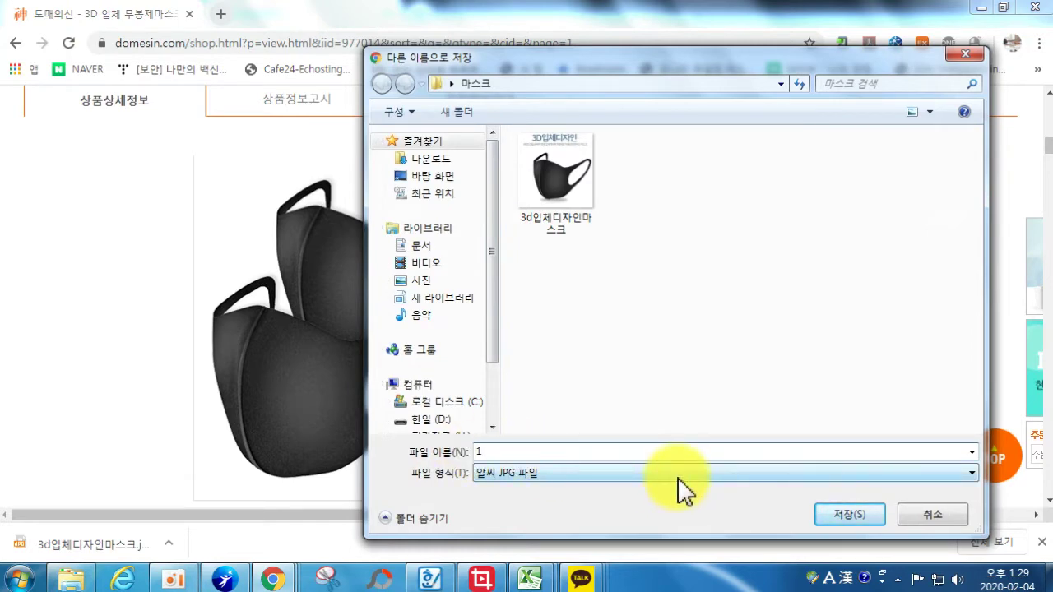
left_click(831, 514)
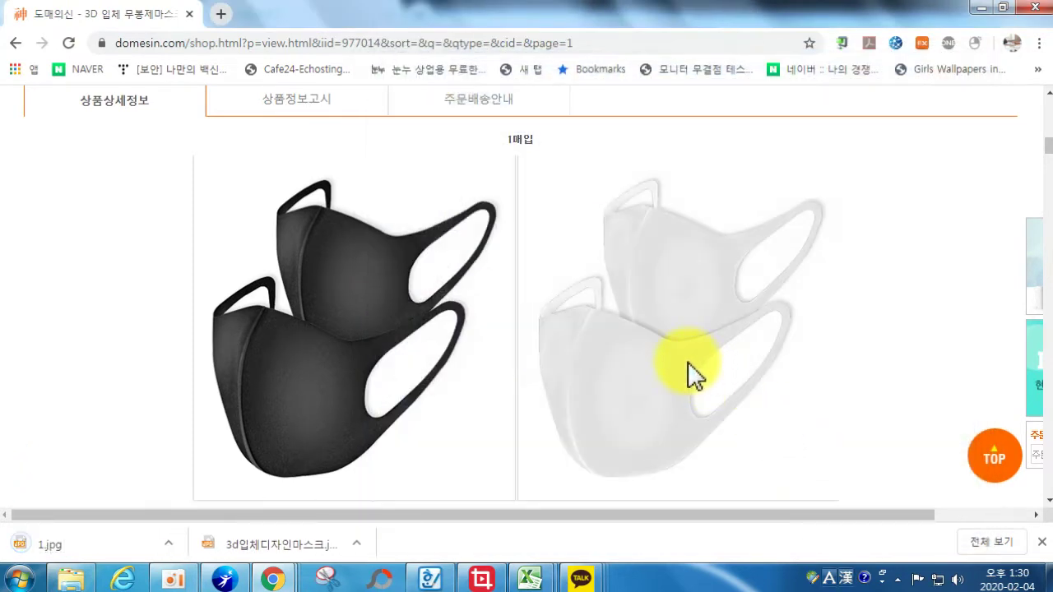
scroll(691, 366, "down", 10)
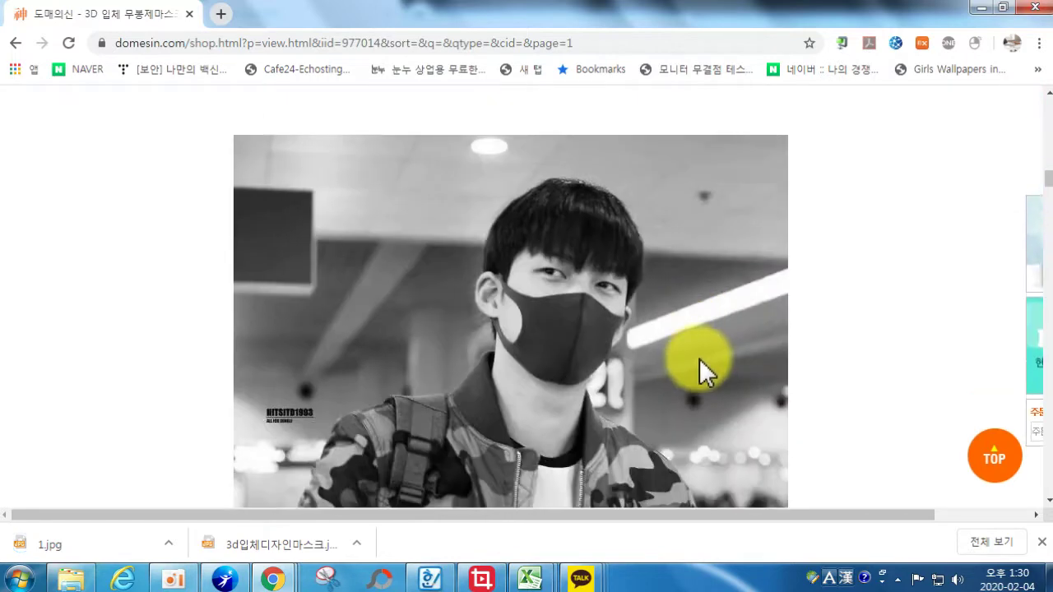
scroll(699, 359, "down", 5)
scroll(695, 357, "up", 2)
scroll(691, 359, "down", 4)
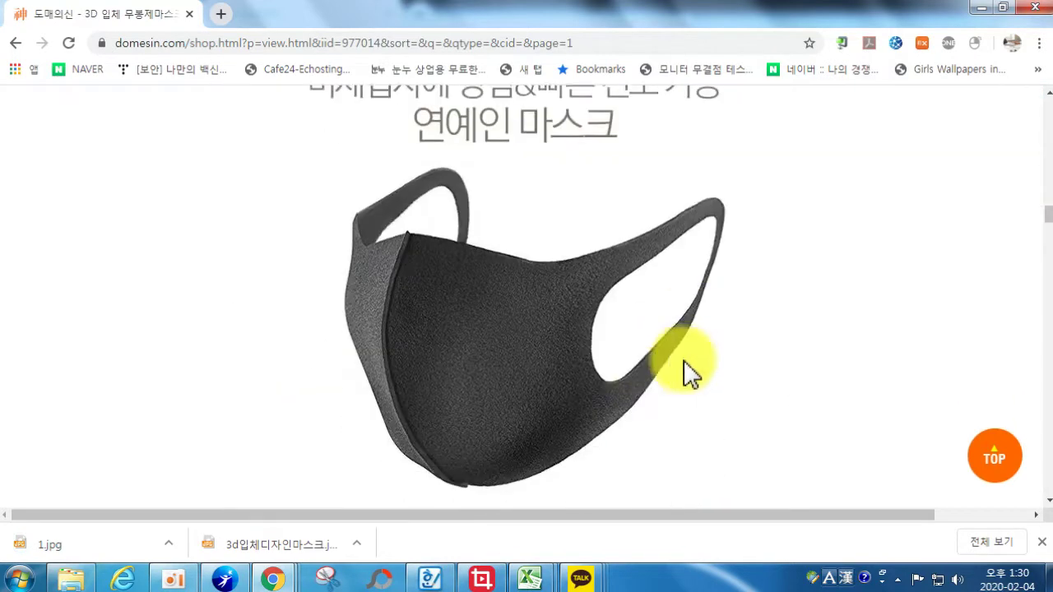
right_click(507, 322)
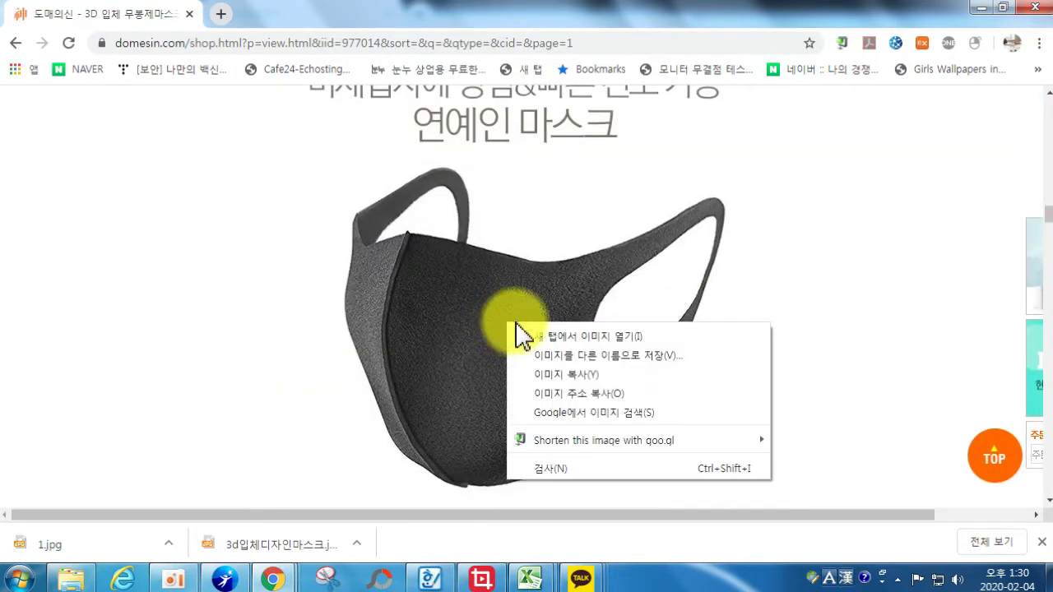
left_click(578, 357)
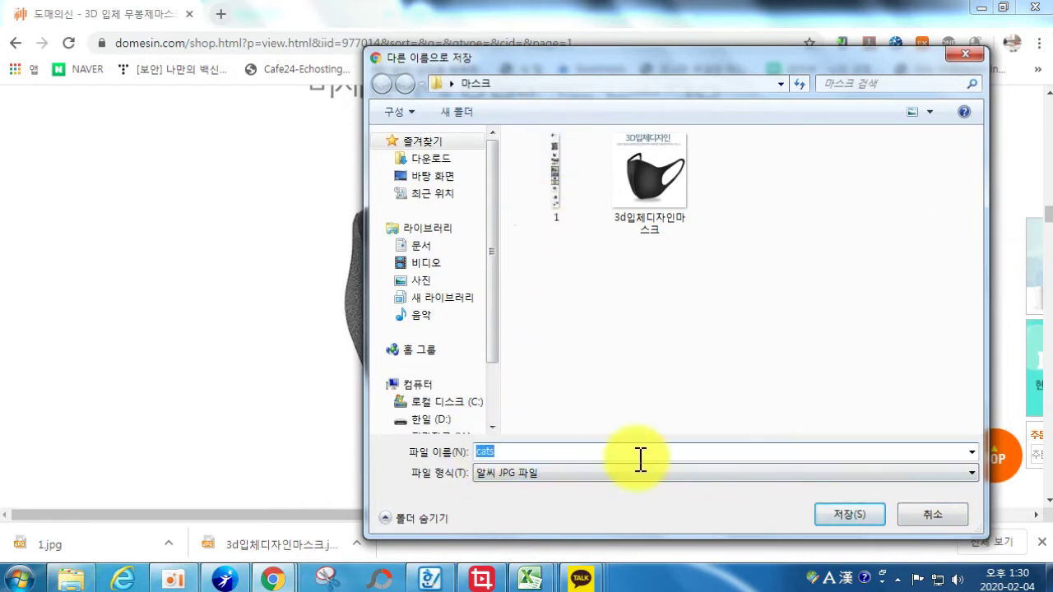
left_click(932, 516)
scroll(669, 325, "down", 10)
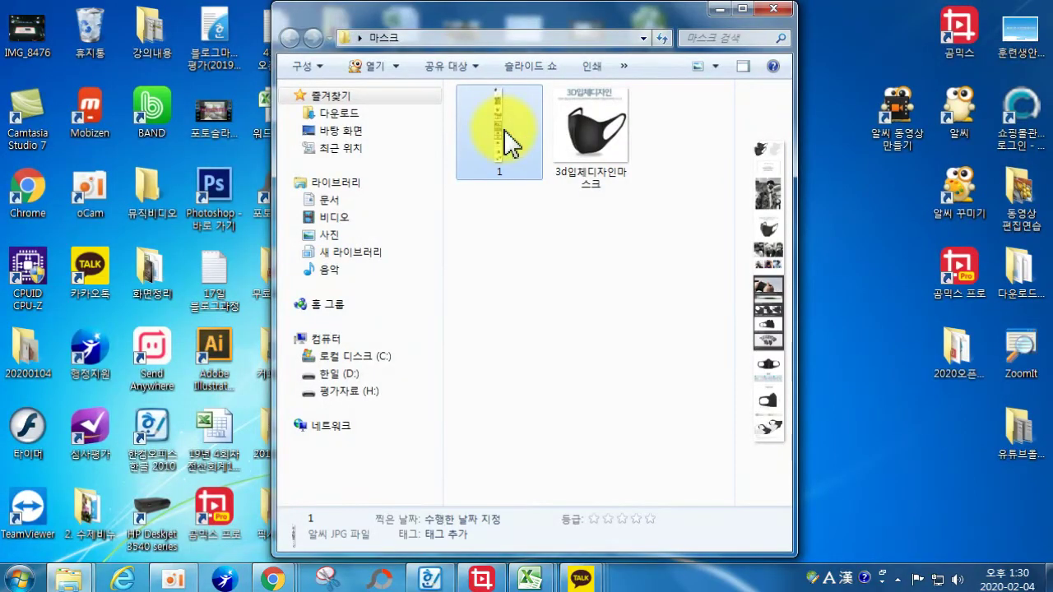
- Open image 1 from the 마스크 folder in the ALSee viewer, examine its product sections enlarged, and close the viewer
double_click(497, 134)
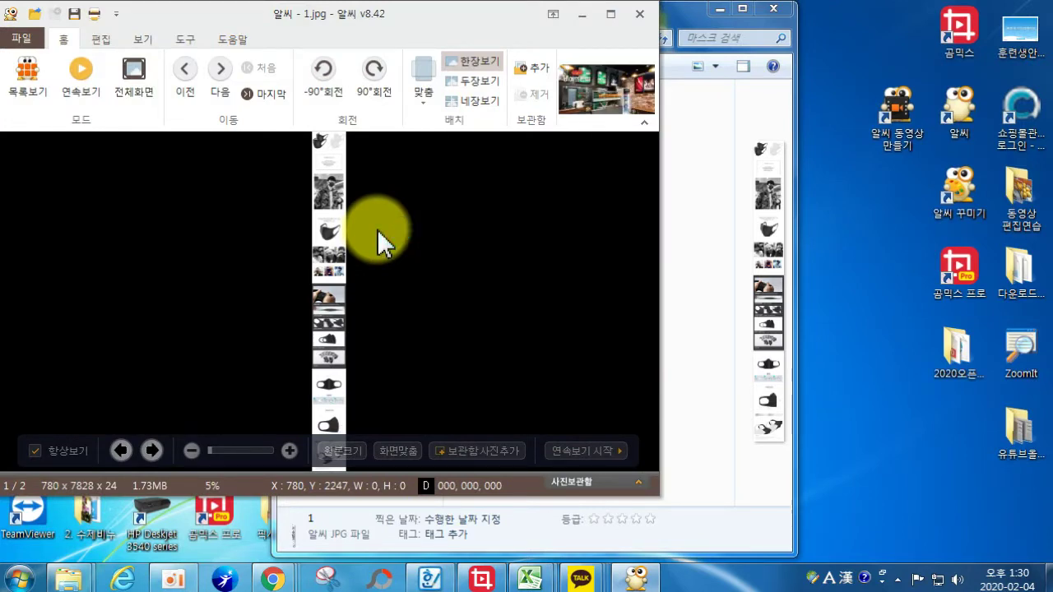
scroll(304, 219, "up", 5)
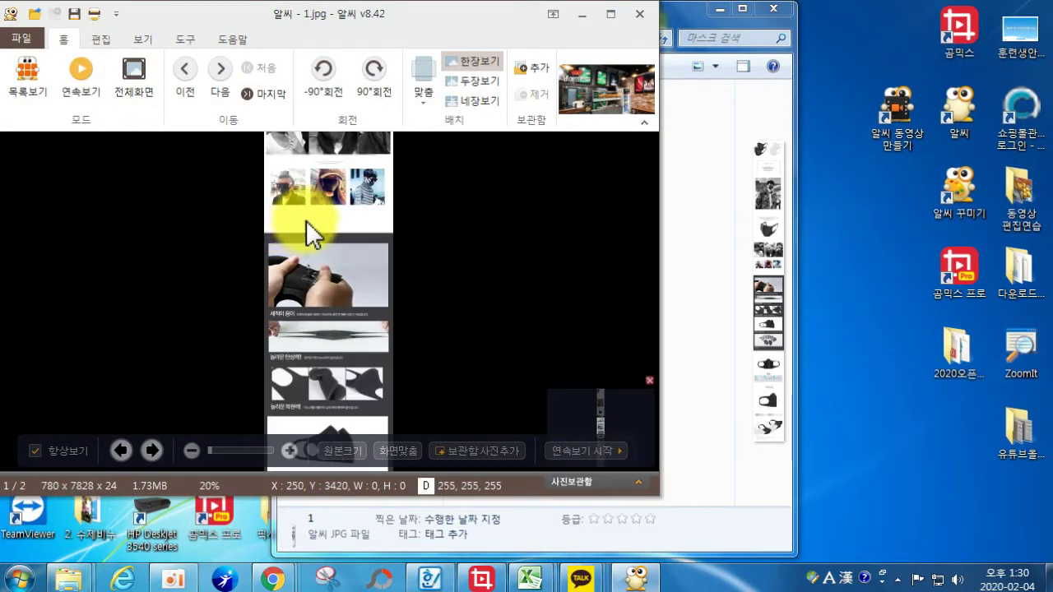
scroll(399, 209, "up", 6)
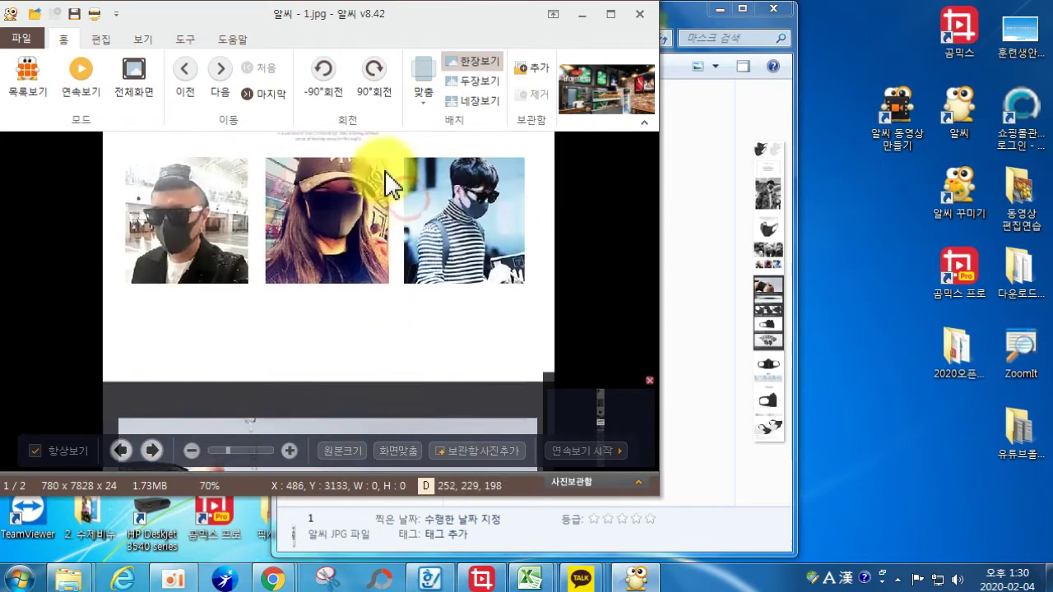
scroll(388, 212, "up", 7)
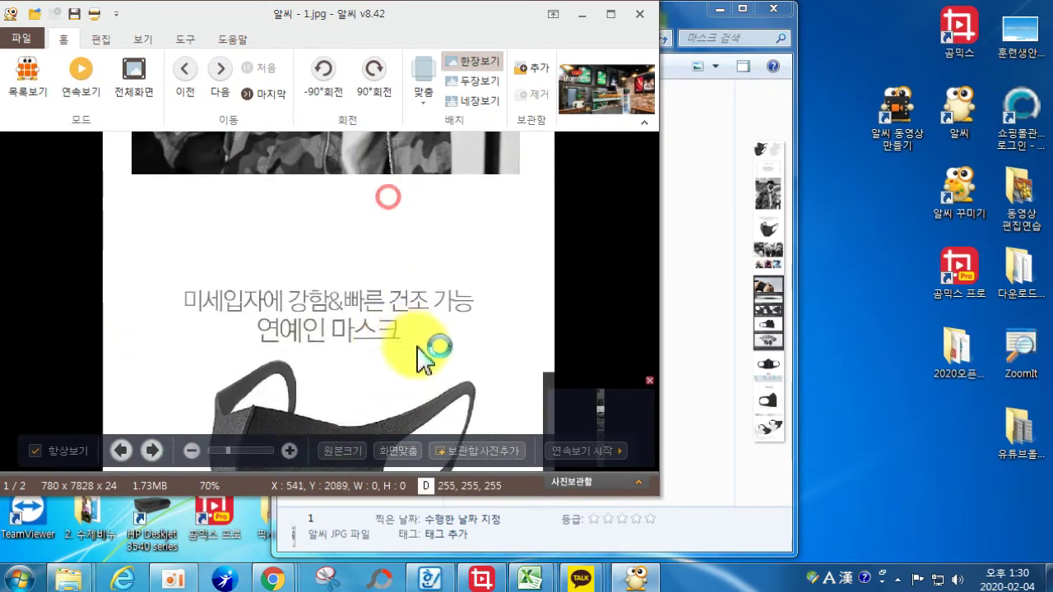
scroll(426, 332, "up", 8)
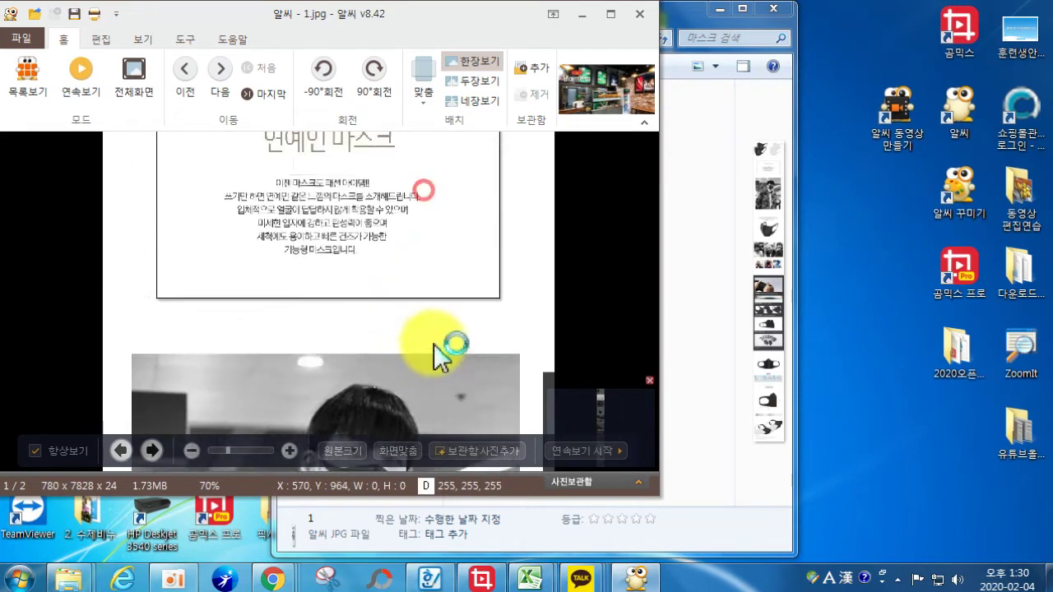
scroll(421, 227, "up", 4)
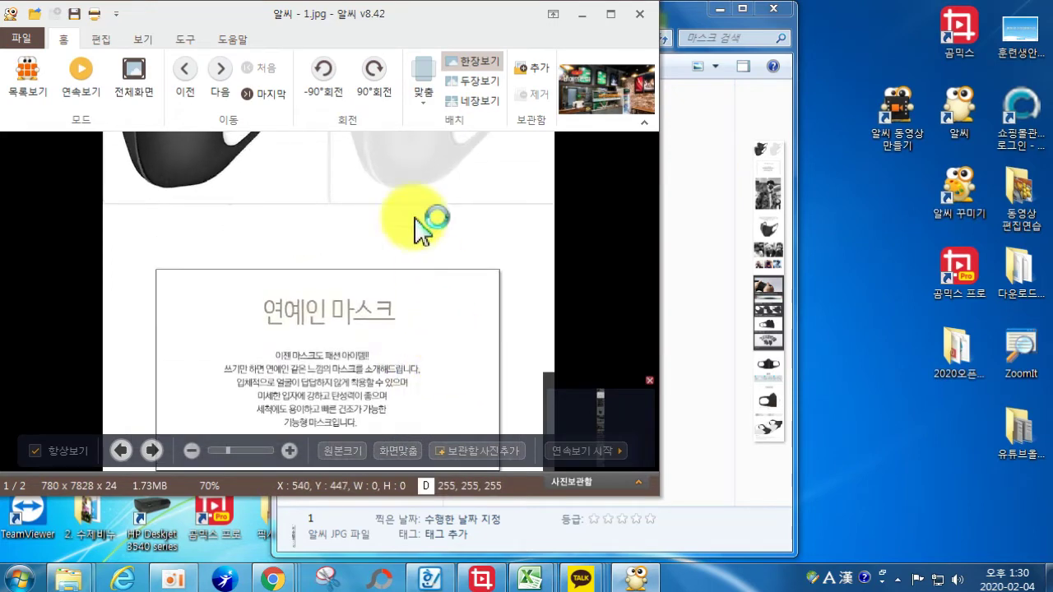
left_click(640, 15)
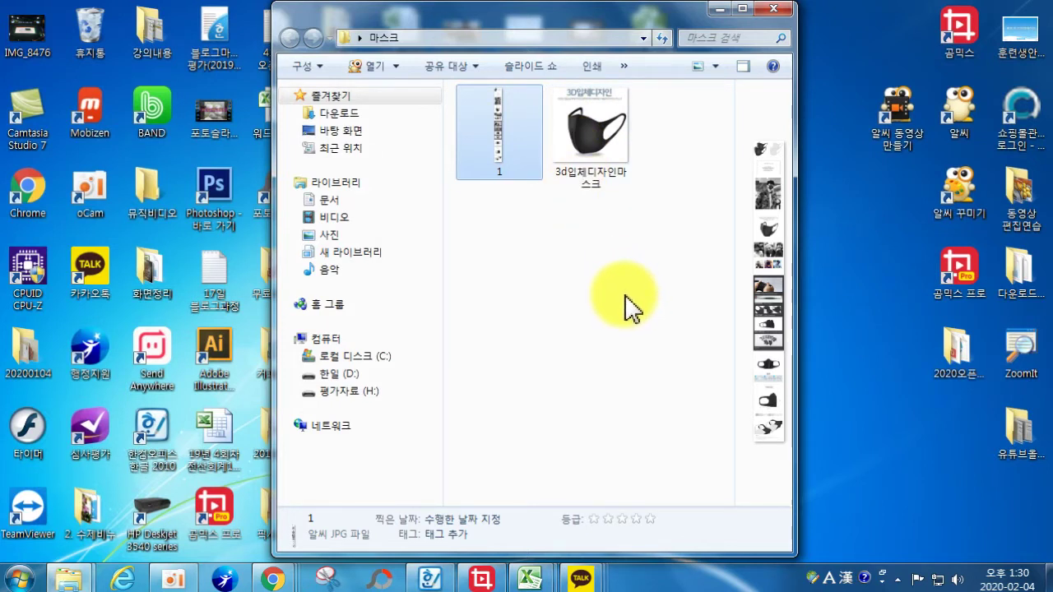
- Check the file details of the 3d입체디자인마스크 image, and view image 1 once more before closing the viewer
left_click(584, 144)
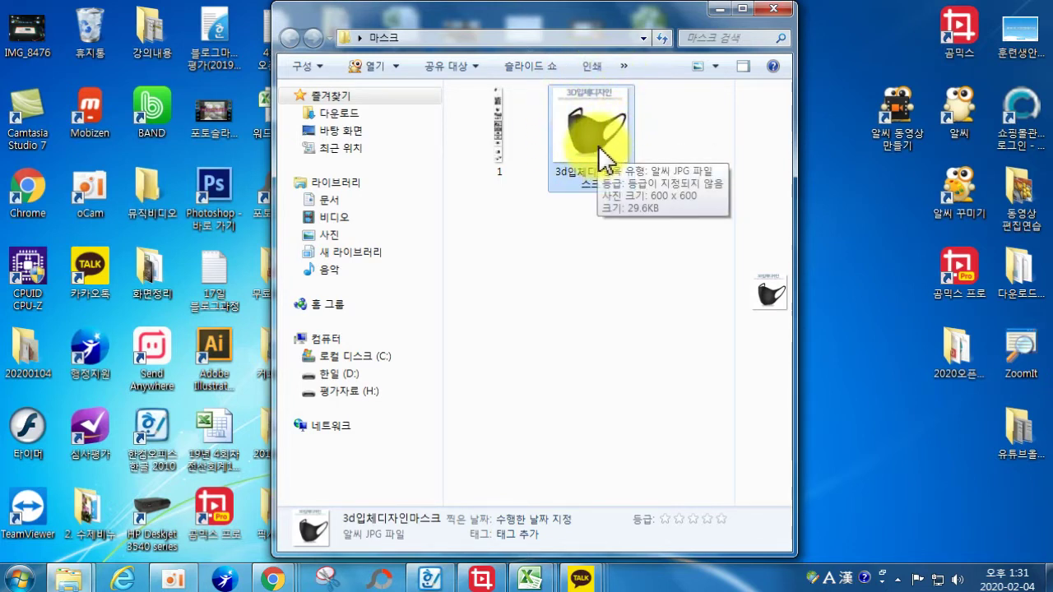
left_click(524, 155)
left_click(499, 129)
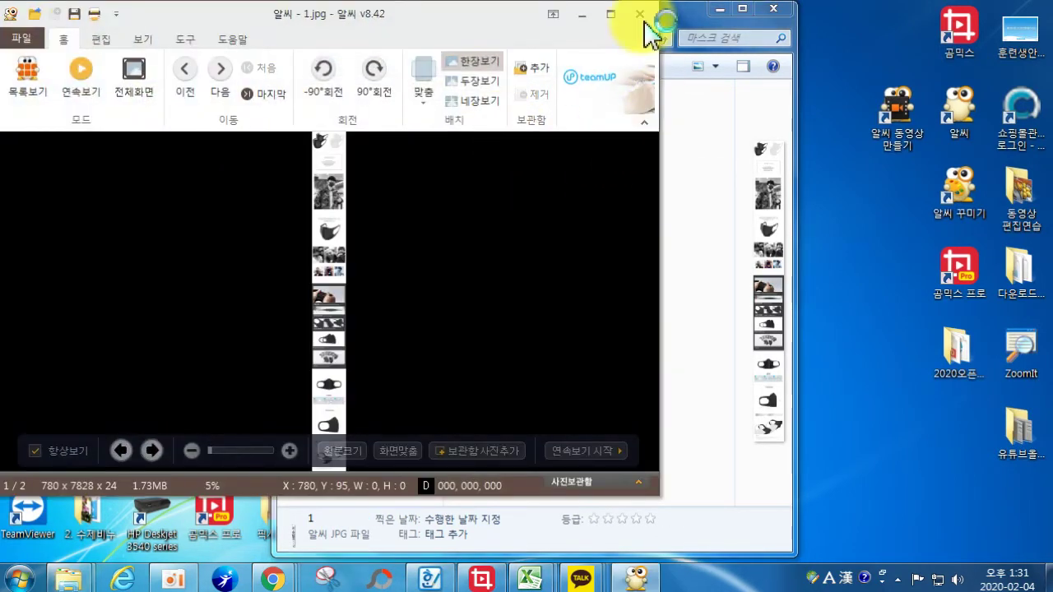
left_click(649, 15)
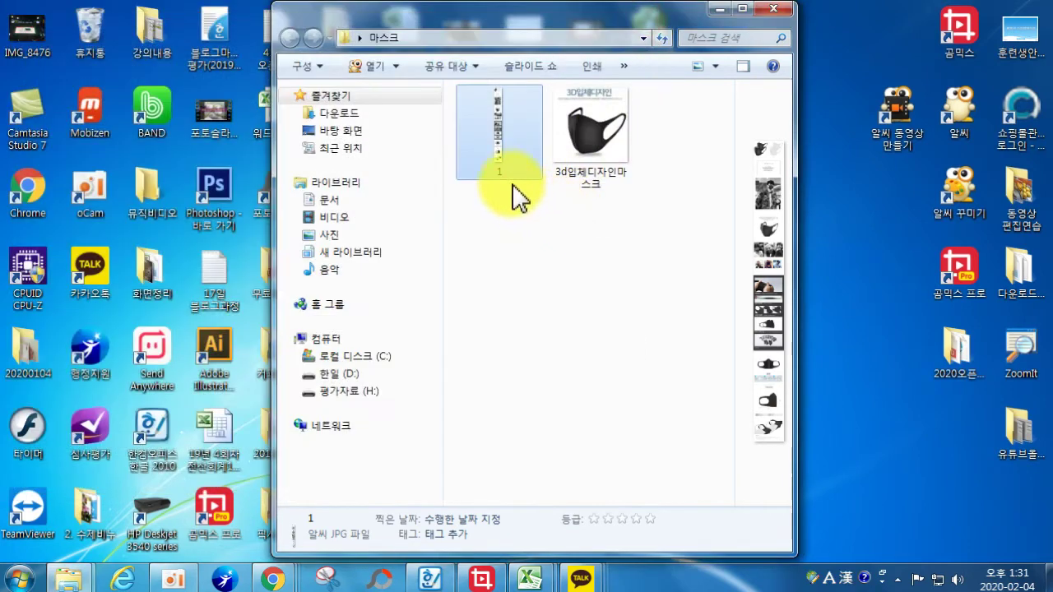
- Switch to Photoshop and open the image 1.jpg from the 마스크 folder on the desktop
left_click(214, 195)
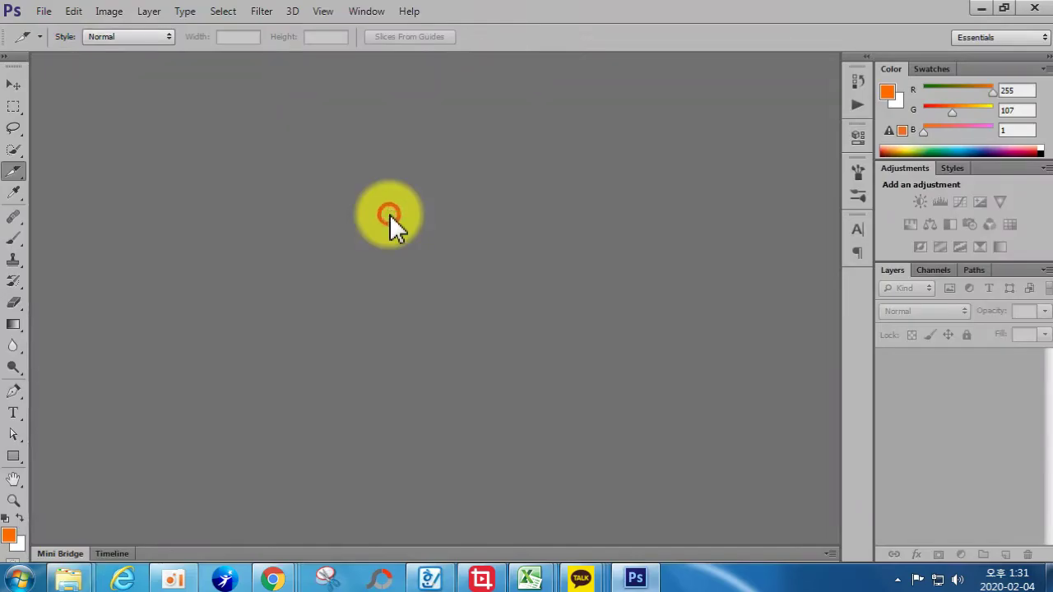
double_click(389, 214)
left_click(322, 189)
left_click_drag(864, 164, 883, 249)
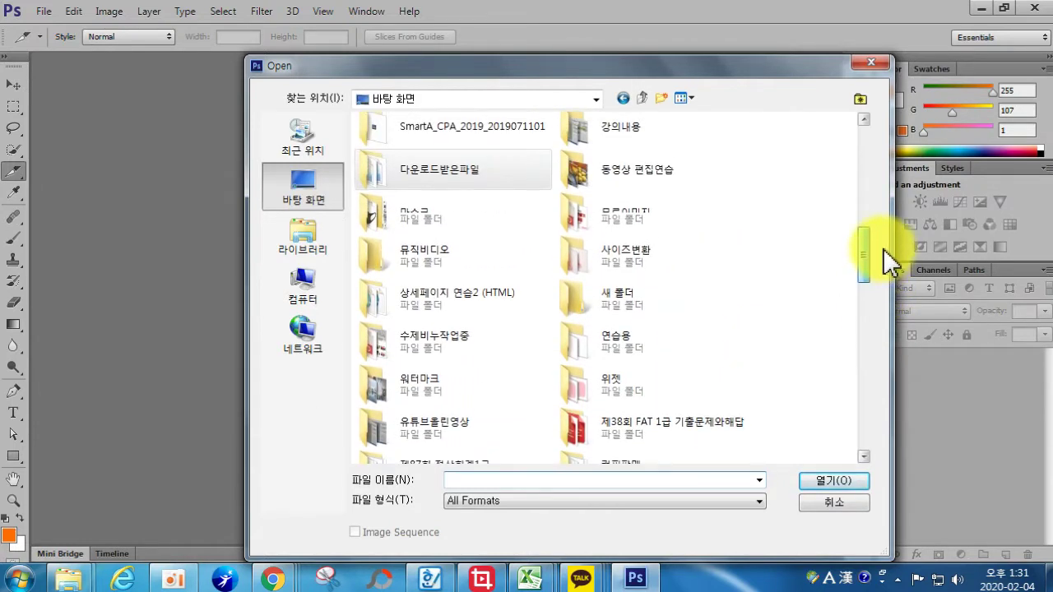
double_click(422, 221)
double_click(398, 178)
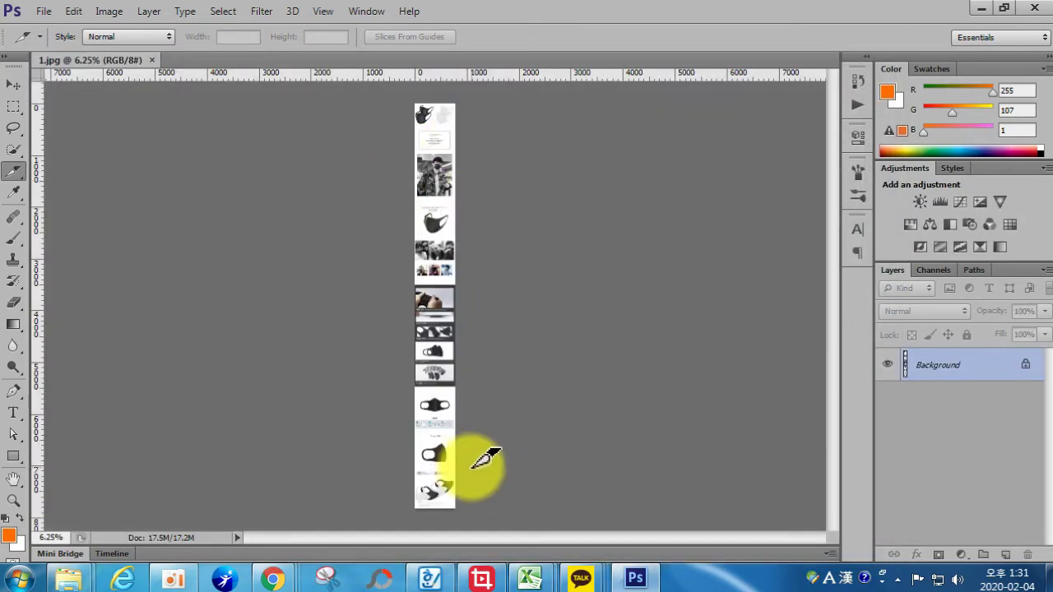
- Select the black mask with its 연예인 마스크 heading in 1.jpg using a rectangular marquee about 625 px square
key("ctrl+plus")
key("ctrl+plus")
key("ctrl+plus")
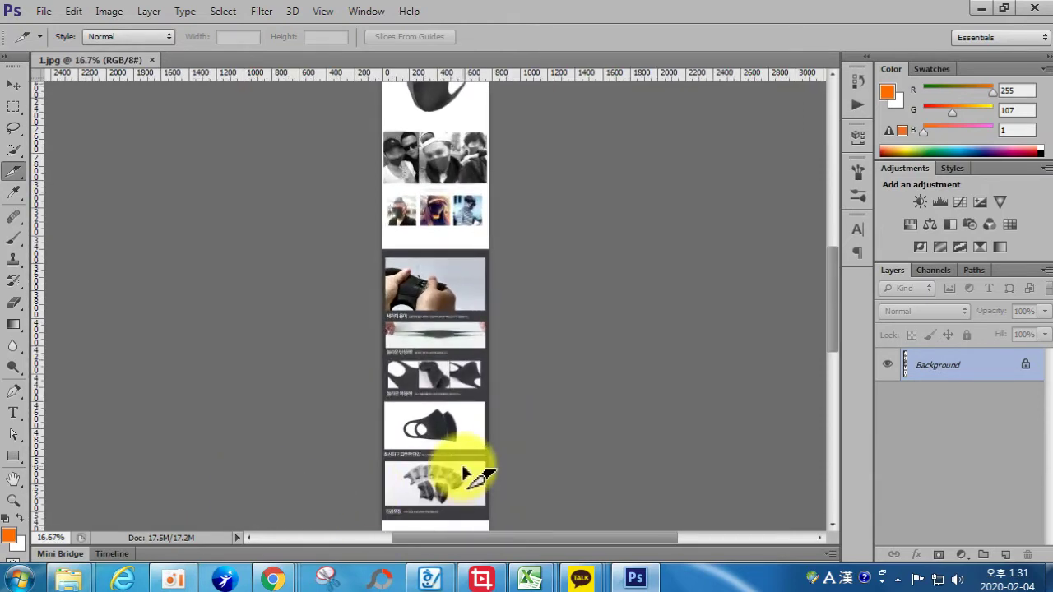
key("ctrl+plus")
key("ctrl+plus")
key("ctrl+plus")
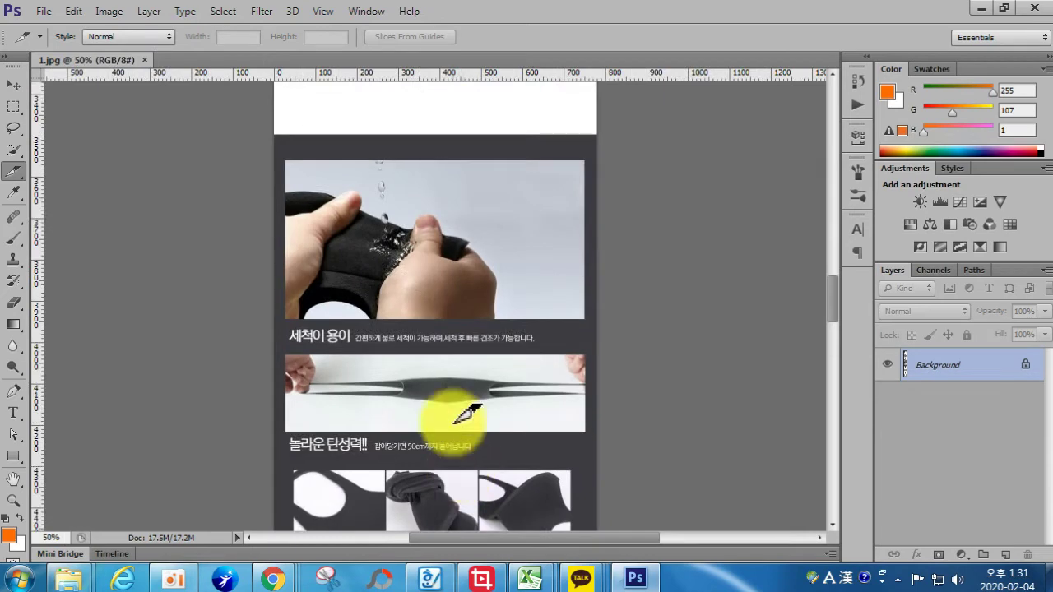
scroll(466, 414, "up", 10)
scroll(497, 346, "up", 6)
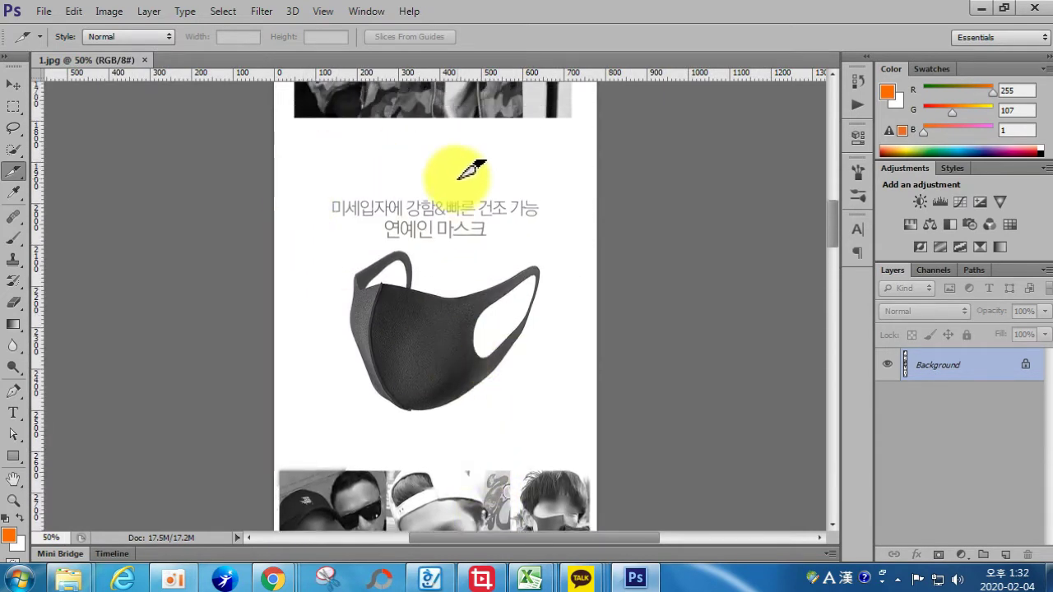
left_click(13, 107)
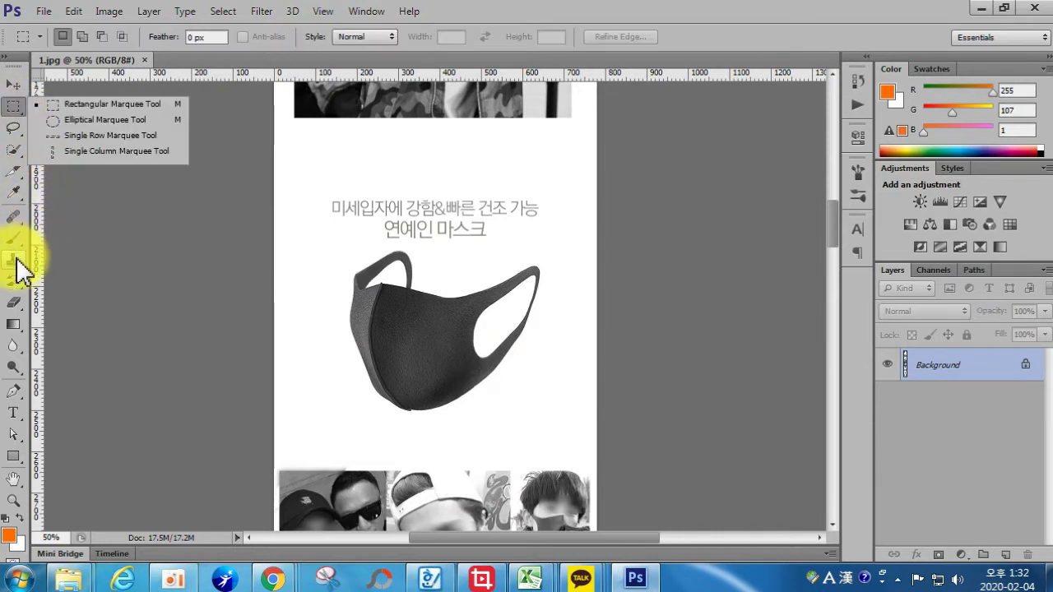
left_click(55, 104)
left_click_drag(309, 175, 567, 434)
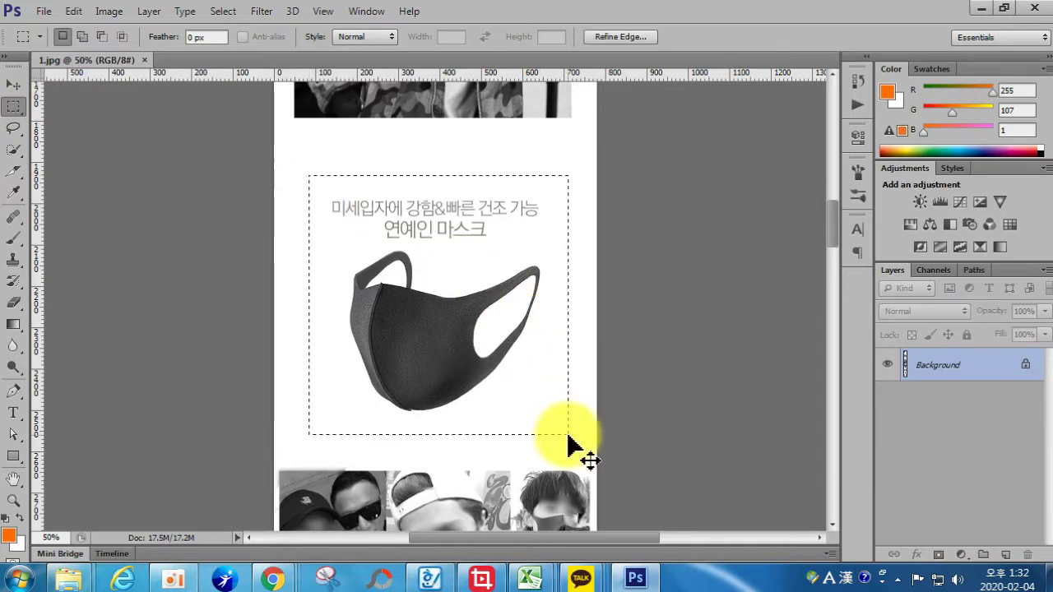
- Create a new blank document 1000 pixels wide and 1000 pixels high in RGB Color with a white background
left_click(44, 11)
left_click(33, 24)
double_click(381, 216)
type("1000")
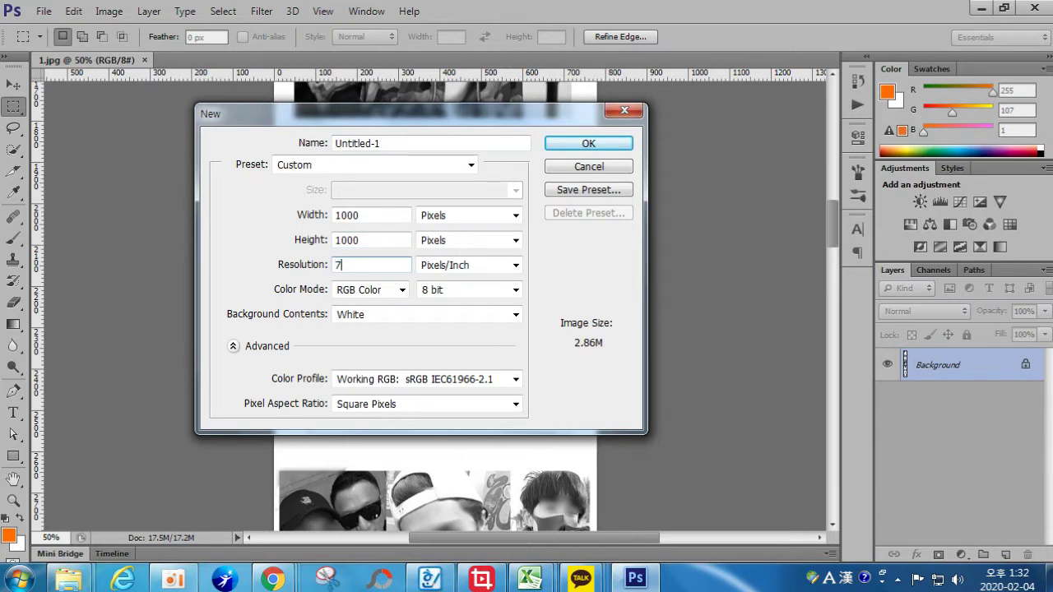
key("Return")
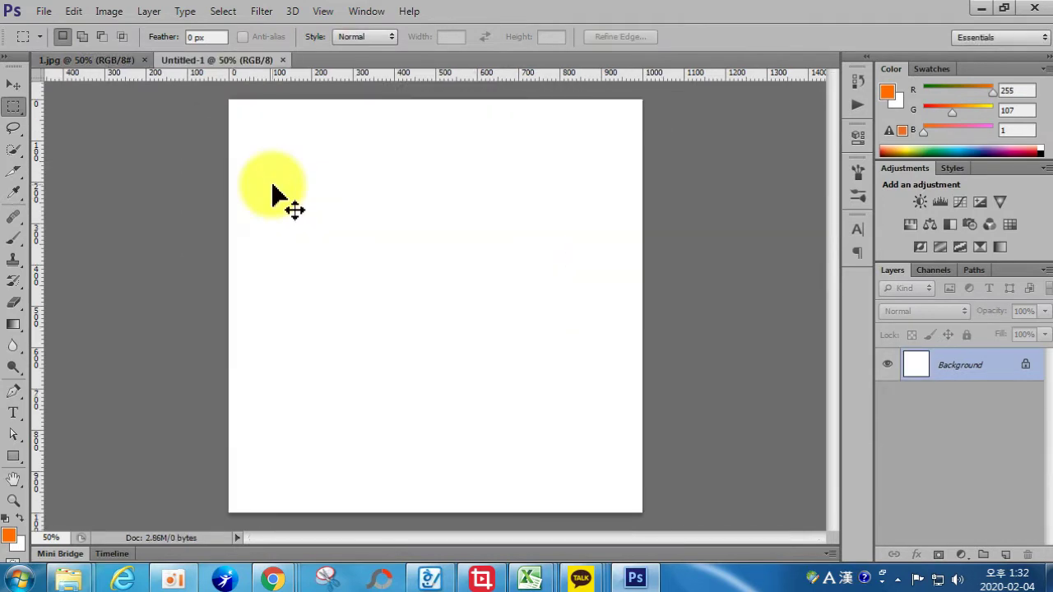
- Paste the copied mask and heading into the new document and enlarge them to fill the whole canvas
key("ctrl+v")
key("ctrl+t")
left_click_drag(305, 435, 232, 510)
key("Return")
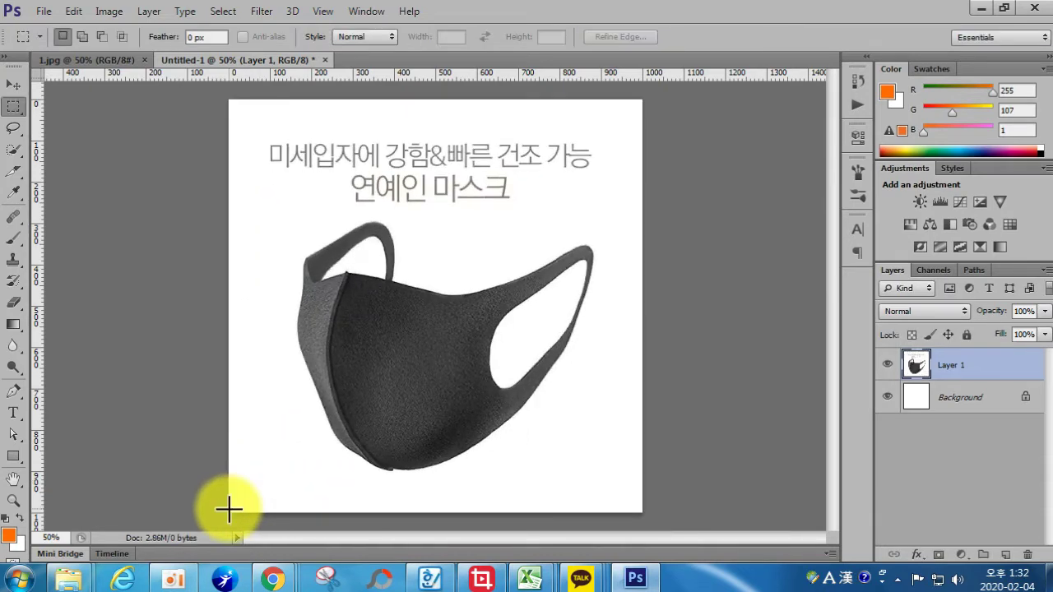
- Save the composition as the JPEG 3d입체마스크2 in the 마스크 folder at maximum quality 12, and check the saved file in the folder
left_click(45, 12)
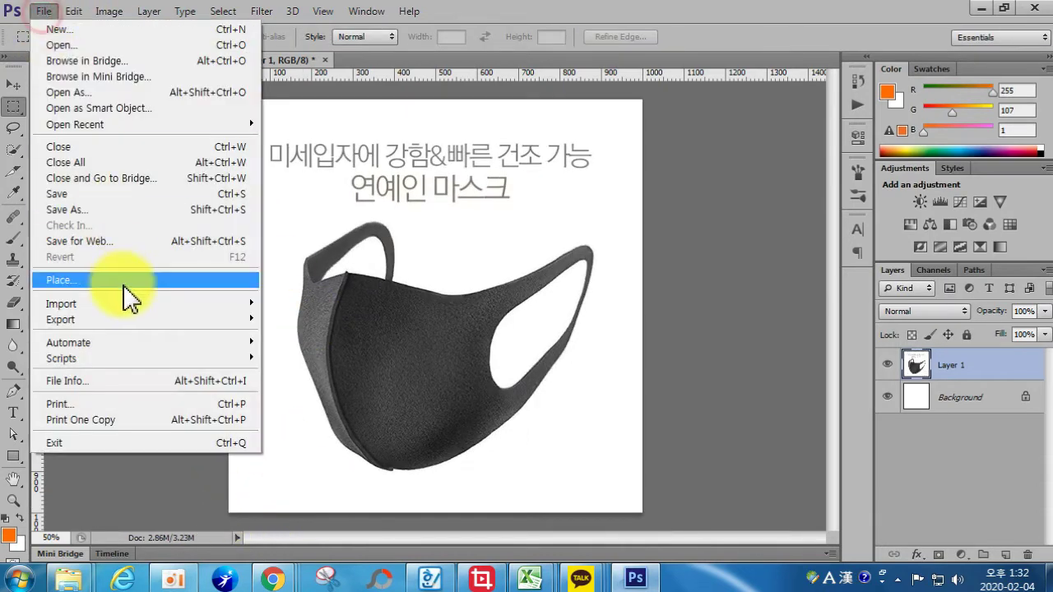
left_click(102, 206)
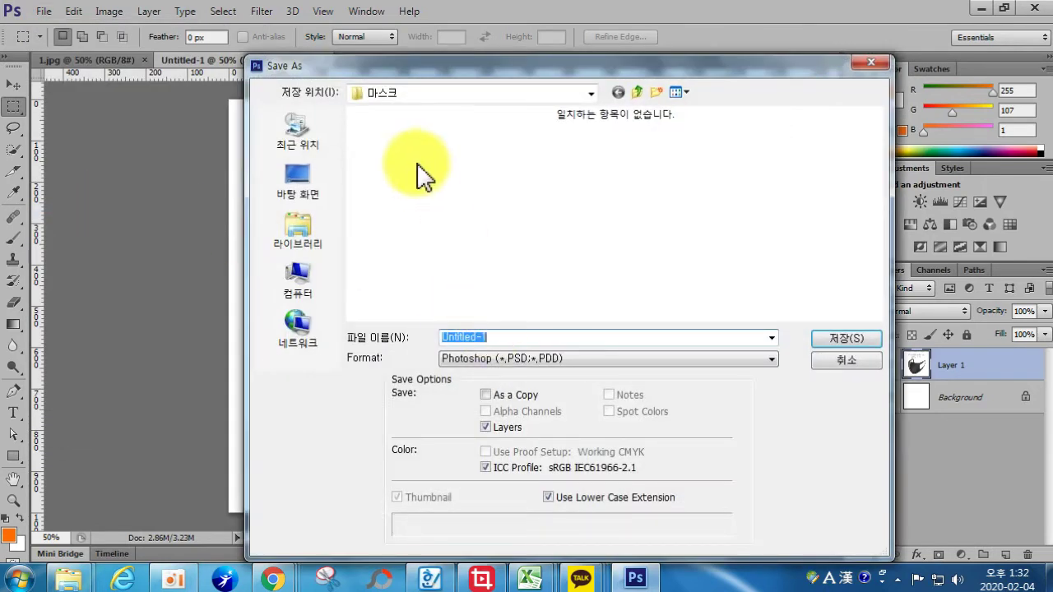
type("2")
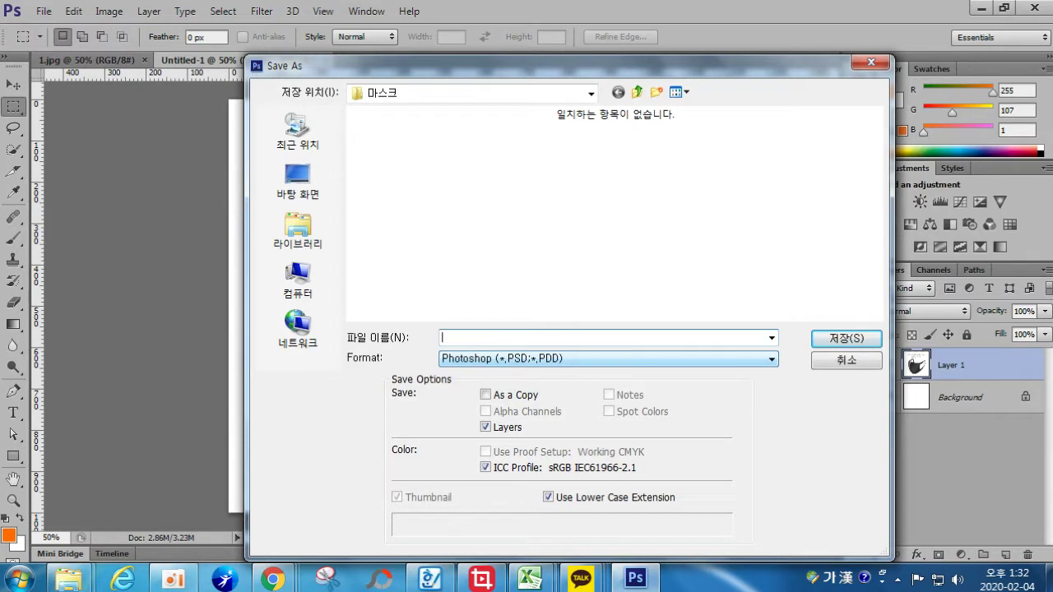
type("3d")
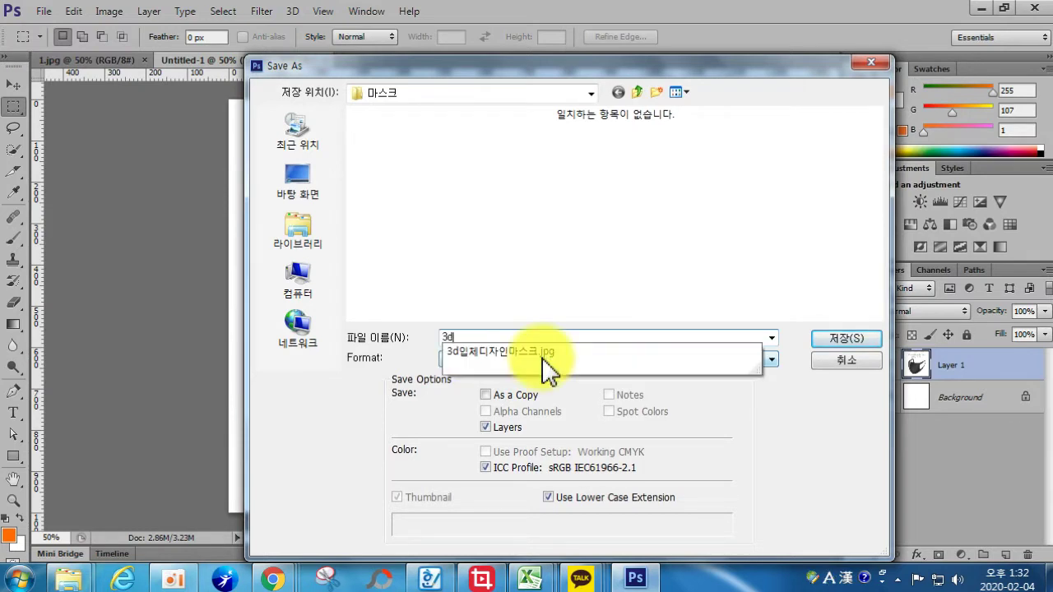
type("입체마스크2")
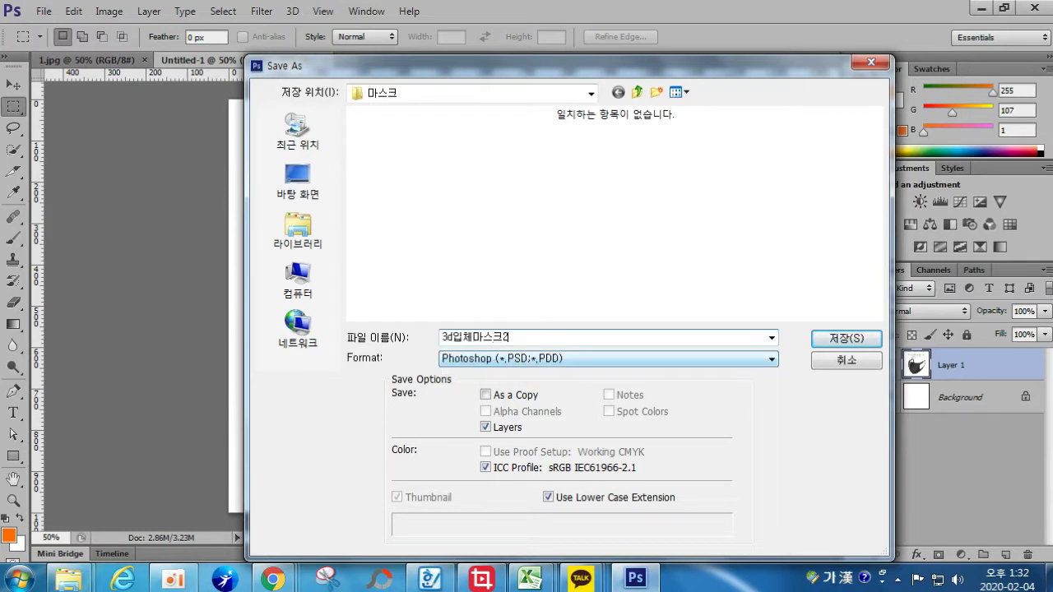
left_click(506, 360)
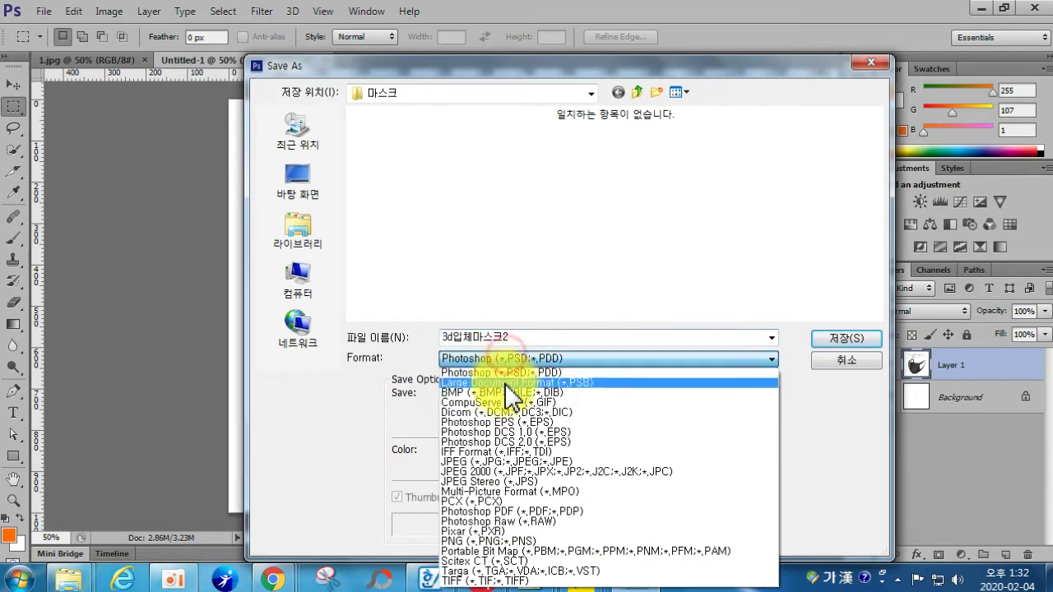
left_click(501, 462)
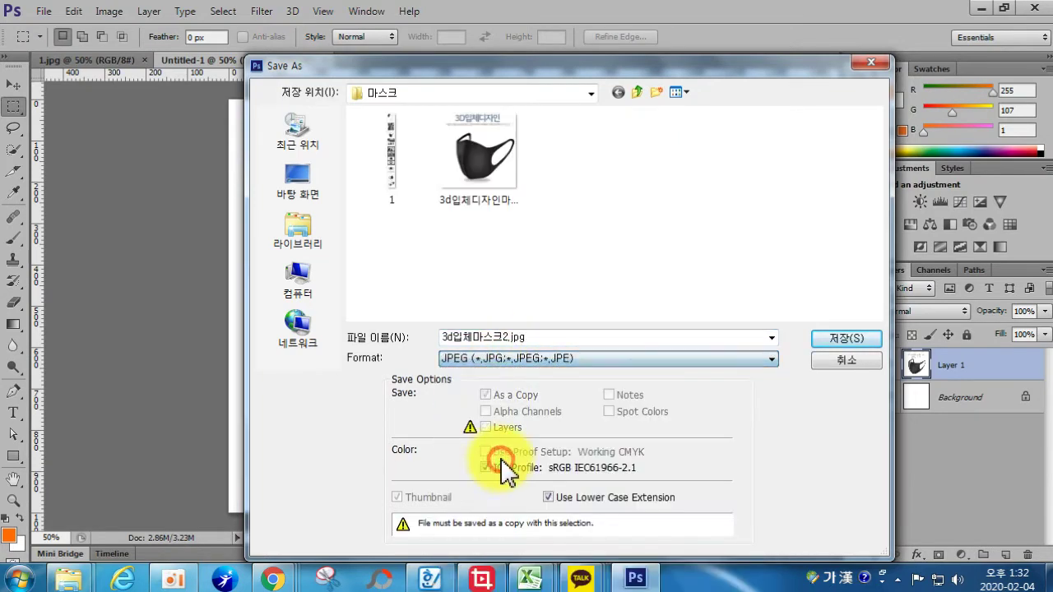
left_click(824, 340)
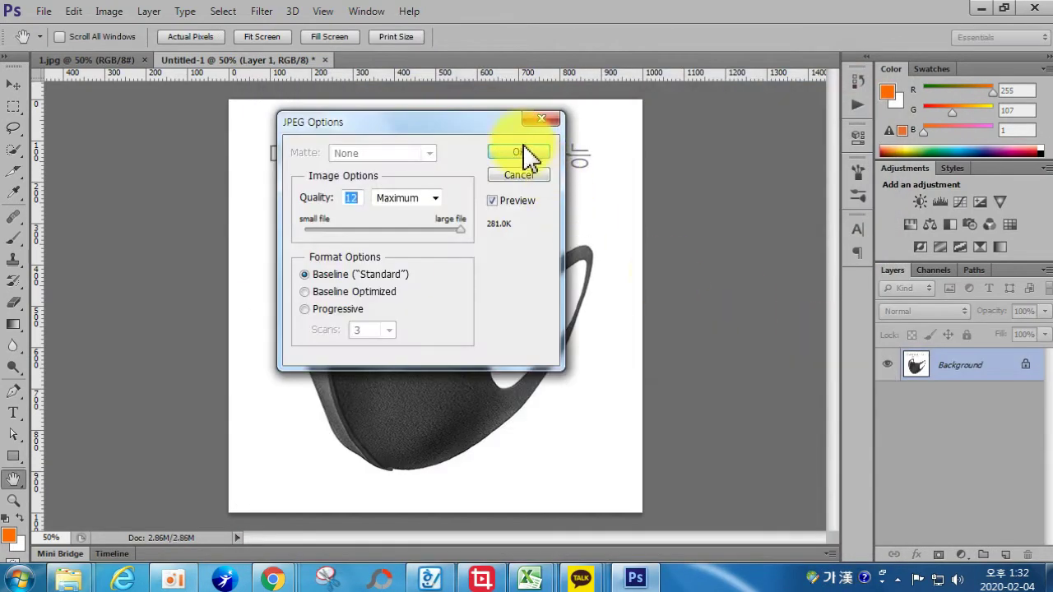
left_click(524, 153)
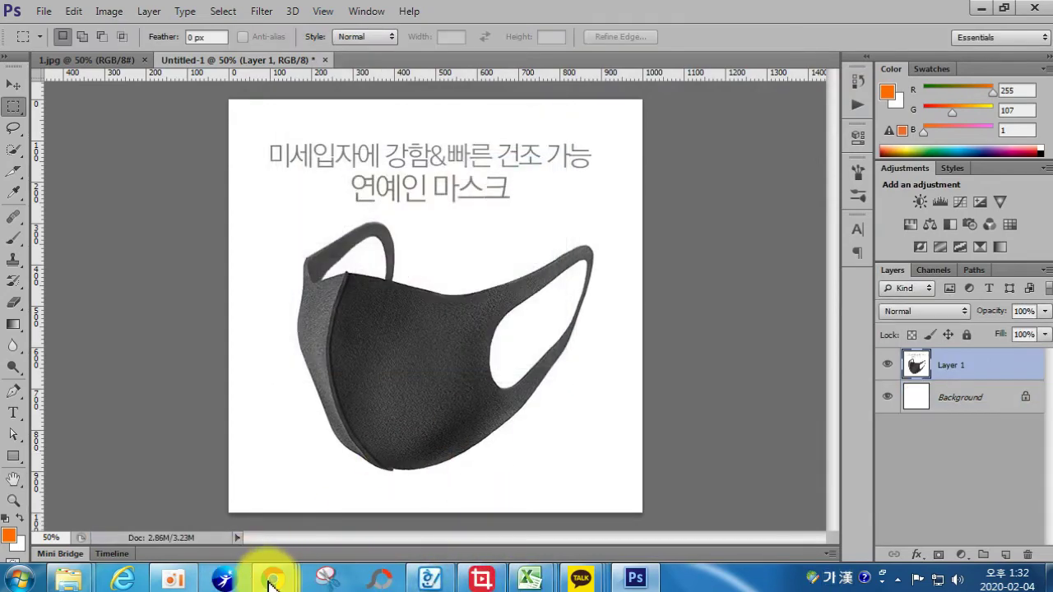
left_click(637, 579)
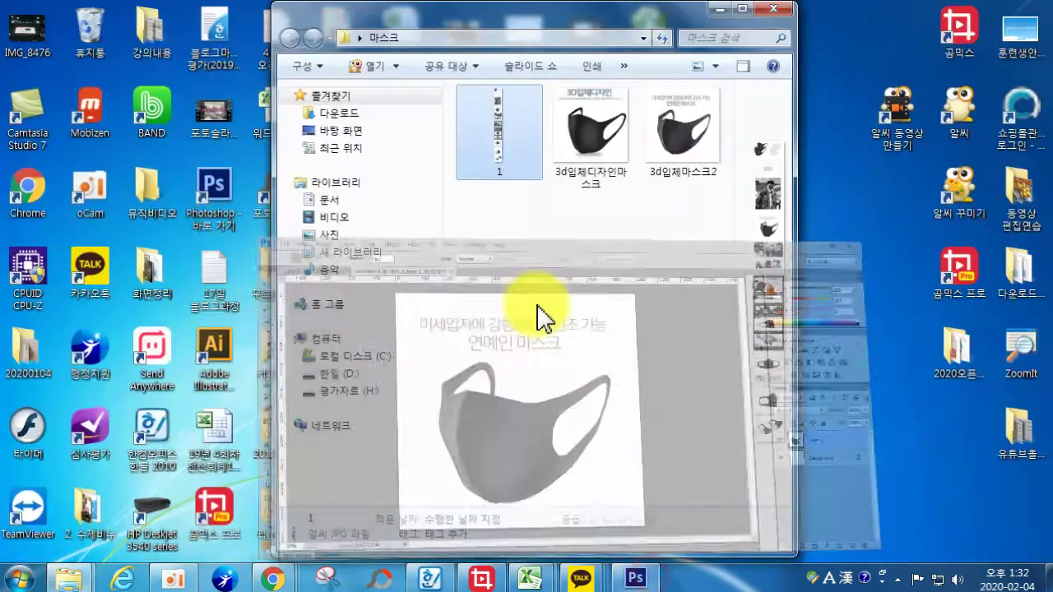
left_click(634, 578)
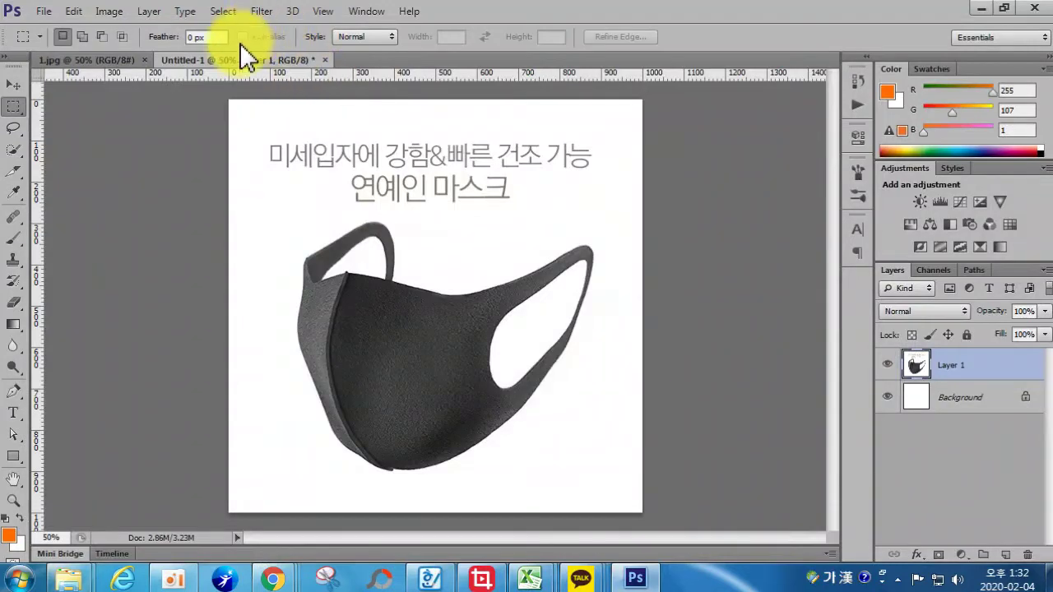
- Select the pair of black masks at the very beginning of 1.jpg with a rectangular marquee
left_click(108, 61)
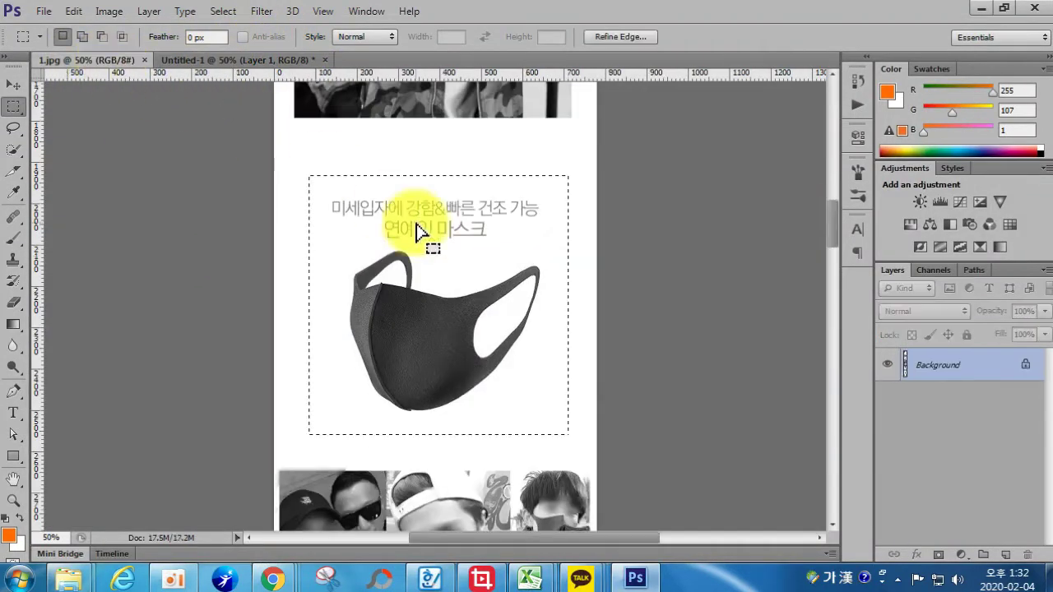
scroll(609, 206, "up", 2)
scroll(600, 224, "up", 15)
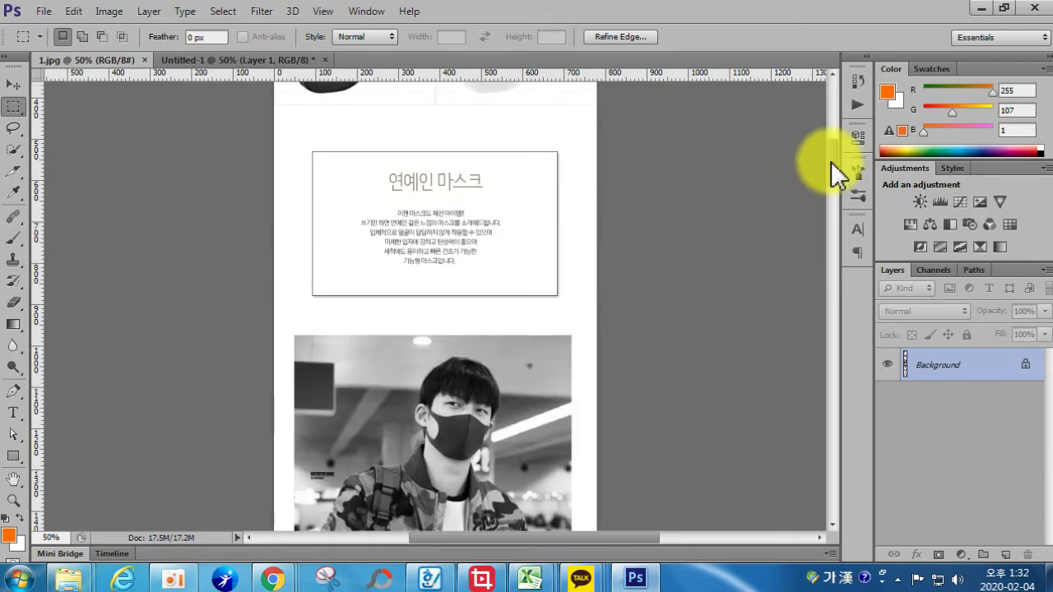
scroll(828, 148, "up", 7)
scroll(827, 140, "down", 6)
scroll(826, 148, "up", 5)
scroll(821, 139, "up", 1)
left_click_drag(274, 138, 434, 309)
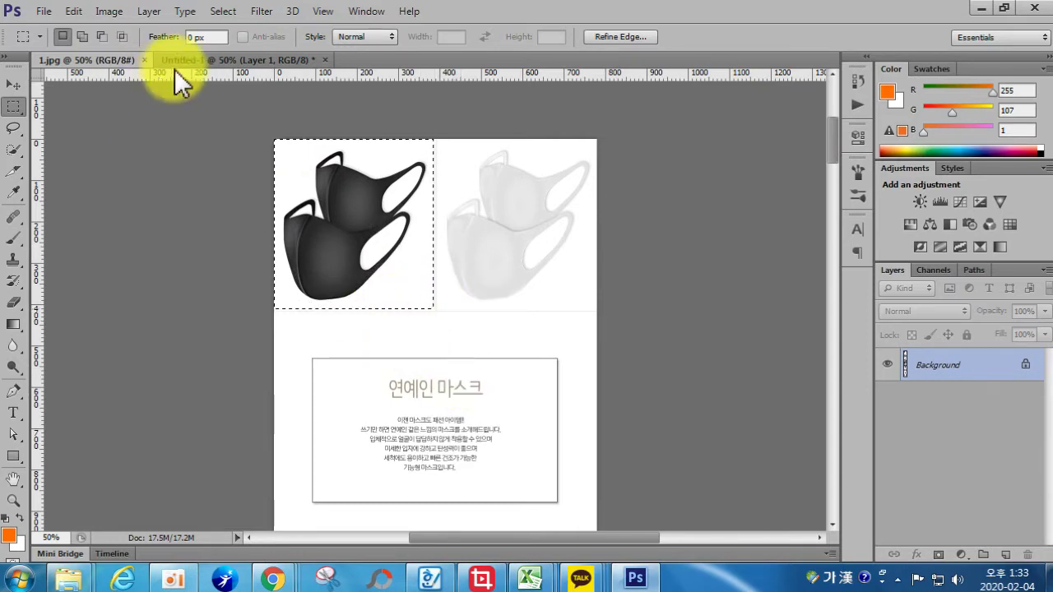
- Replace the single mask in Untitled-1 with the copied pair of black masks, enlarged and centered on the canvas
left_click(198, 59)
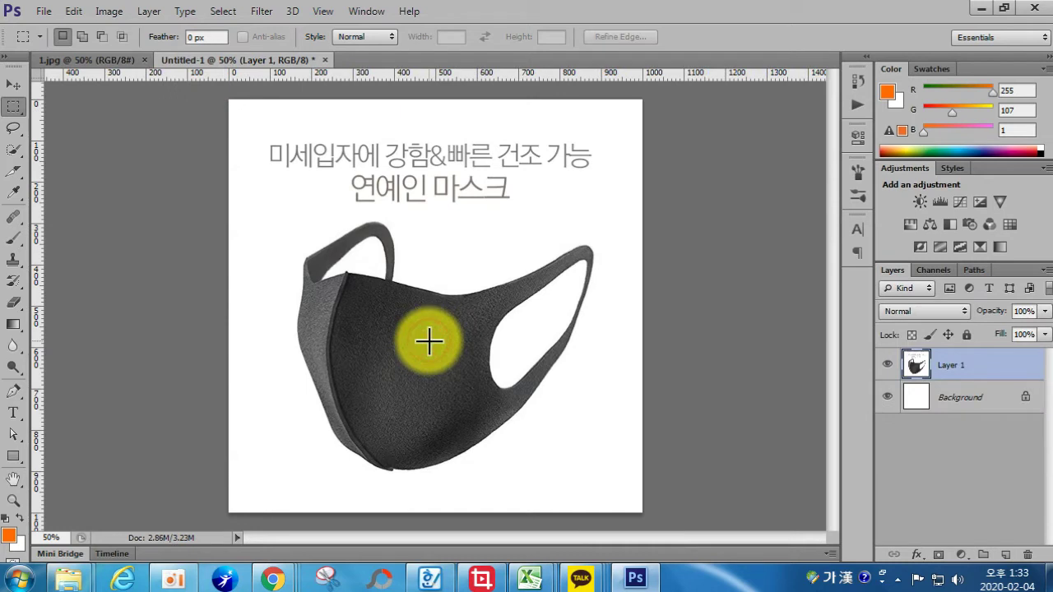
key("ctrl+z")
key("ctrl+v")
key("ctrl+t")
left_click_drag(354, 221, 165, 156)
left_click_drag(375, 311, 435, 371)
left_click_drag(294, 162, 257, 126)
mouse_move(383, 333)
left_mouse_down()
mouse_move(394, 344)
mouse_move(392, 334)
left_mouse_up()
key("Return")
key("m")
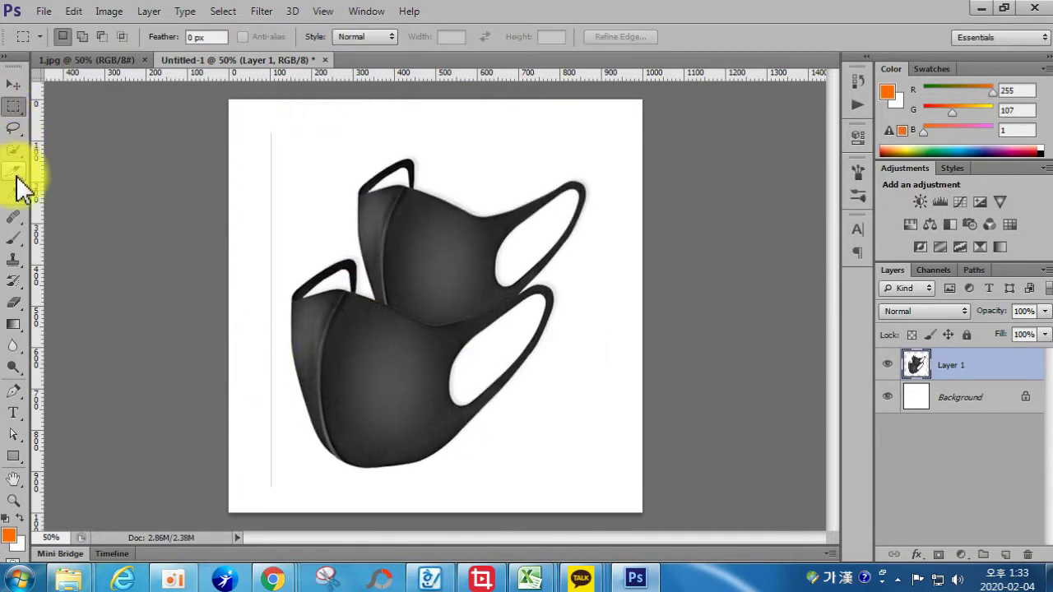
- Erase the thin vertical line beside the pair of masks using the Eraser with a brush size of 100
left_click(15, 303)
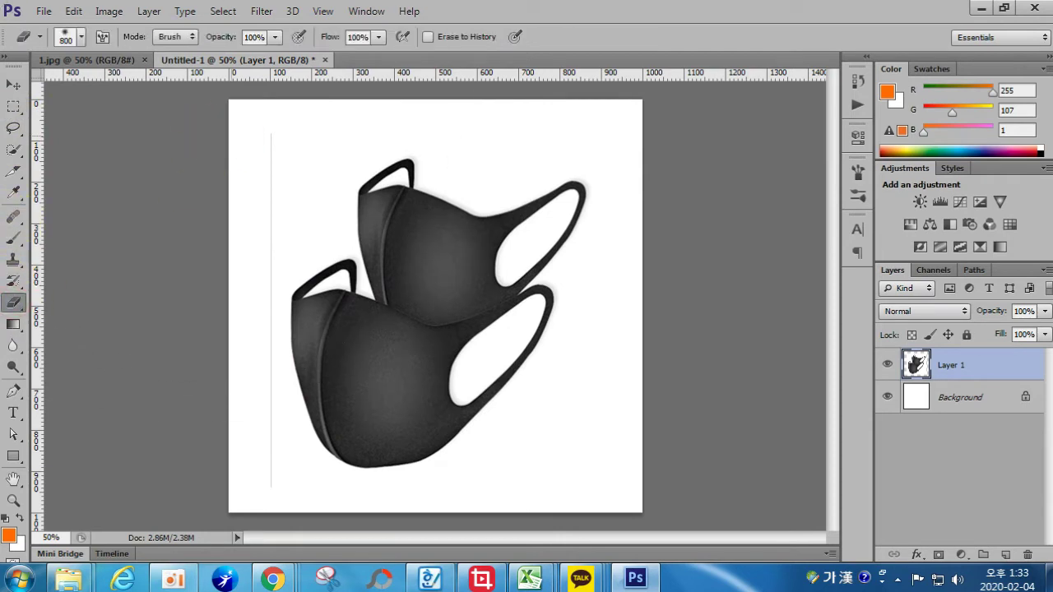
key("bracketleft")
key("bracketleft")
key("bracketleft")
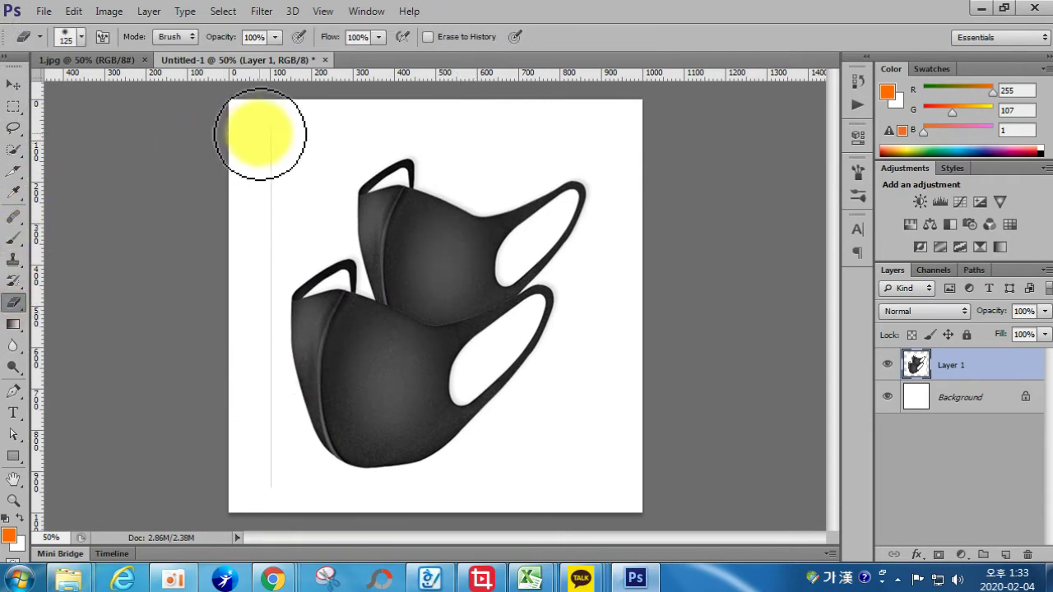
mouse_move(265, 142)
left_mouse_down()
mouse_move(260, 419)
mouse_move(253, 306)
left_mouse_up()
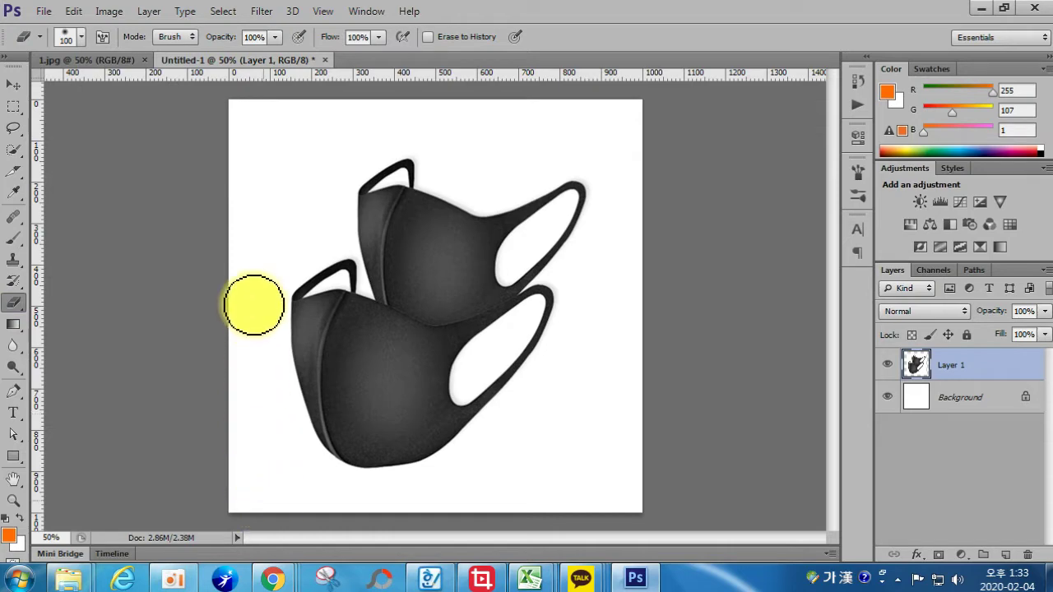
- Apply Levels to the mask layer with the midtone input at 0.77 and the white input at 236
left_click(105, 11)
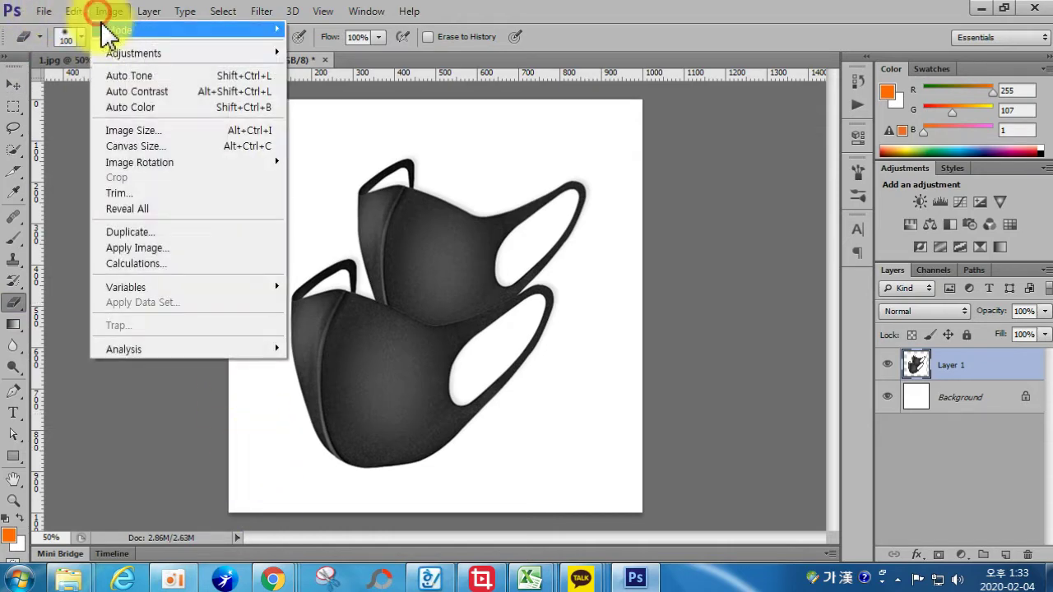
mouse_move(123, 52)
left_click(302, 67)
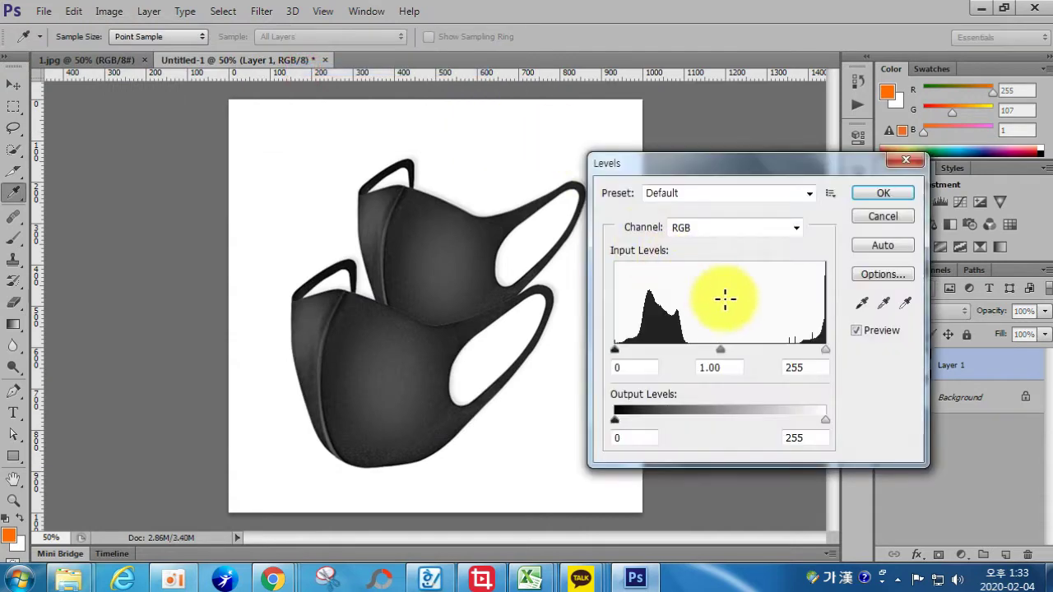
left_click_drag(720, 352, 735, 352)
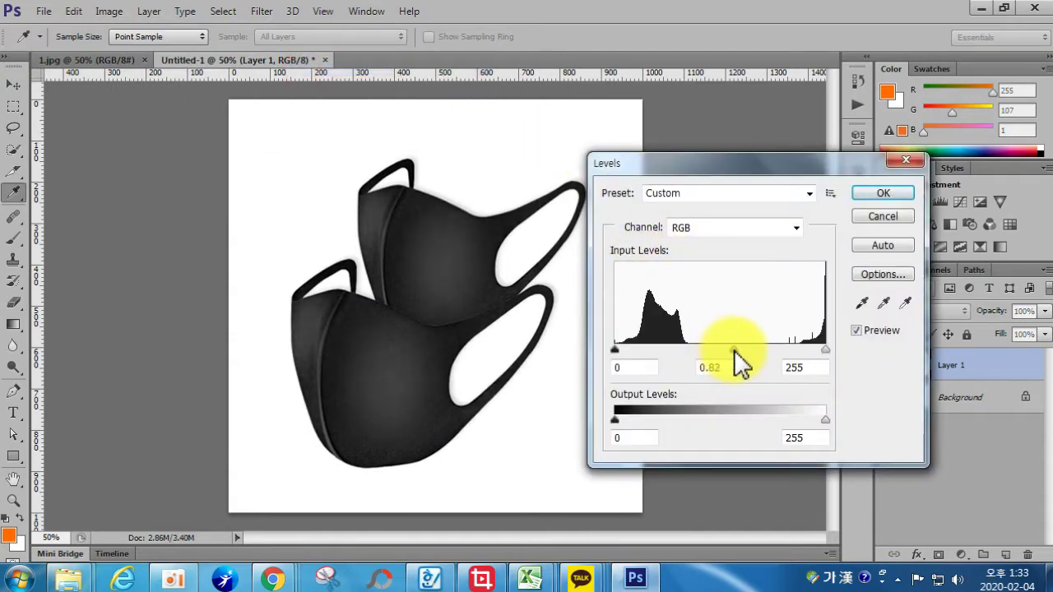
mouse_move(825, 352)
left_mouse_down()
mouse_move(791, 354)
mouse_move(816, 370)
left_mouse_up()
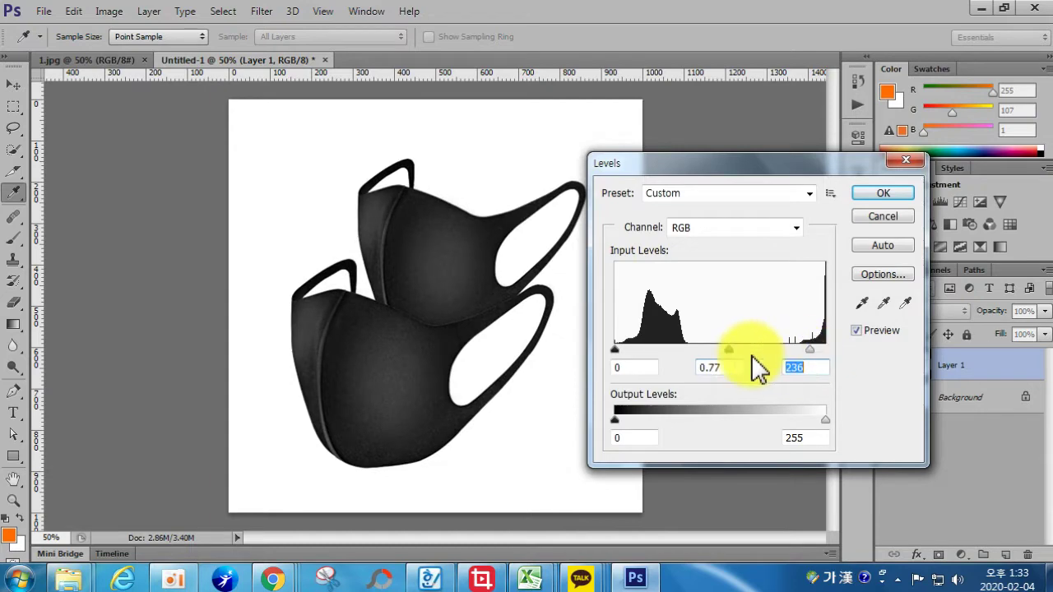
left_click(612, 350)
left_click(877, 196)
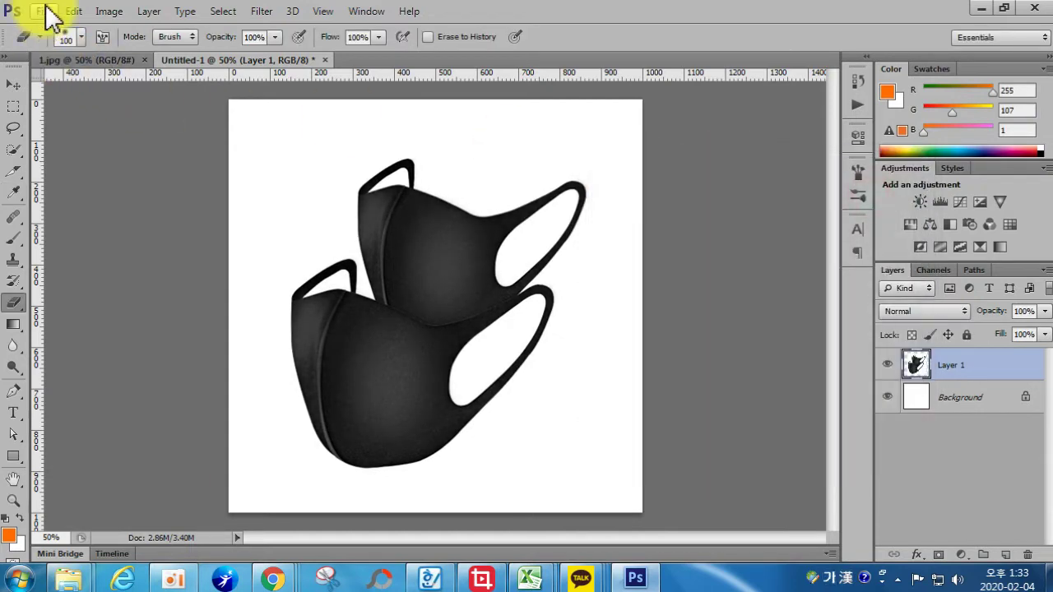
- Save the image of the two black masks as a JPEG named 3d마스크3 in the 마스크 folder
left_click(43, 10)
left_click(66, 209)
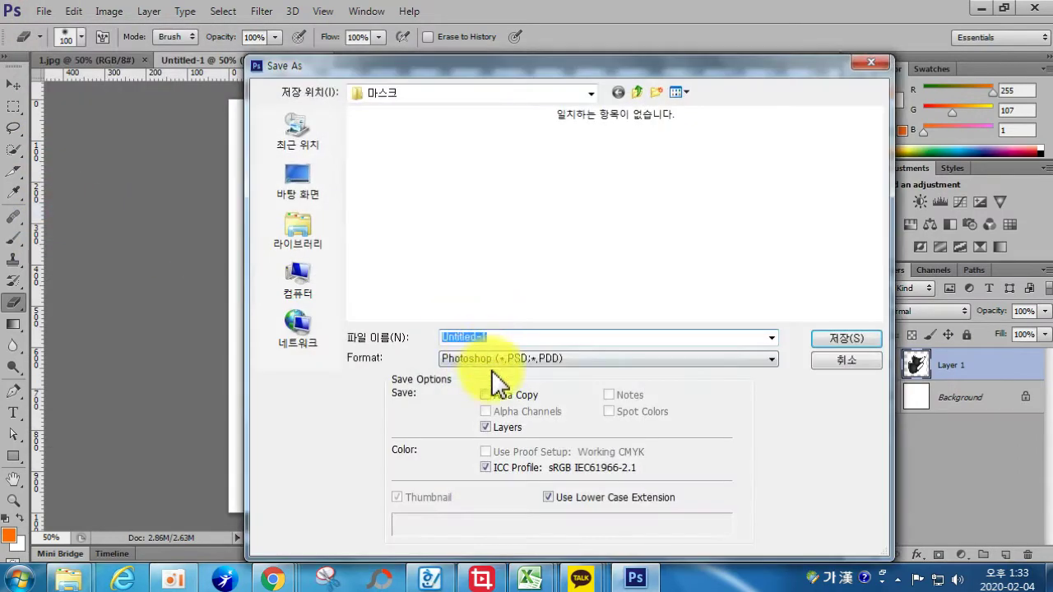
type("2")
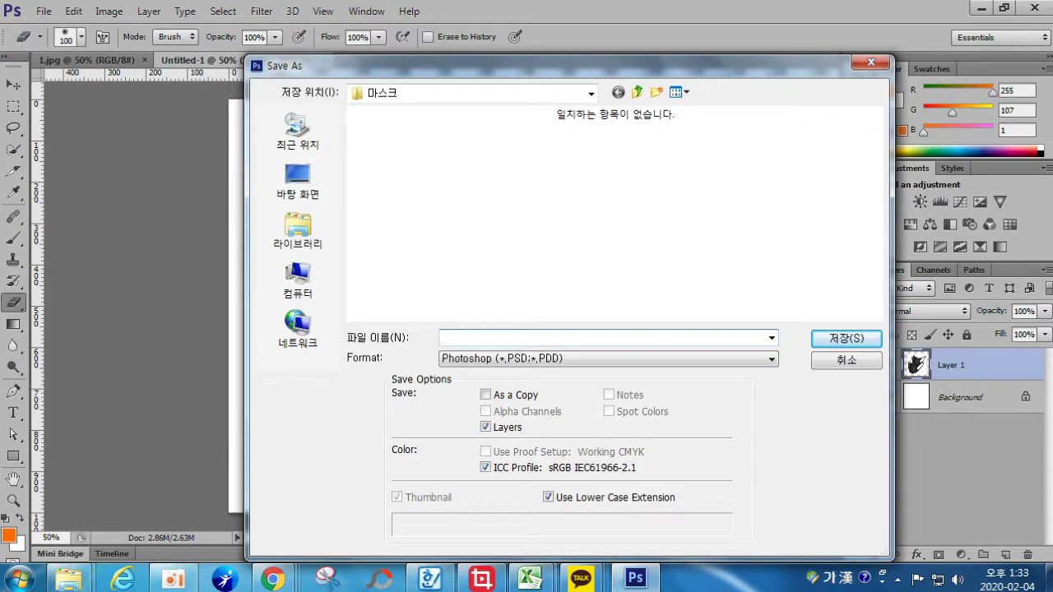
type("3ㅇ")
key("BackSpace")
type("d마ㅅ")
left_click(570, 372)
left_click(517, 450)
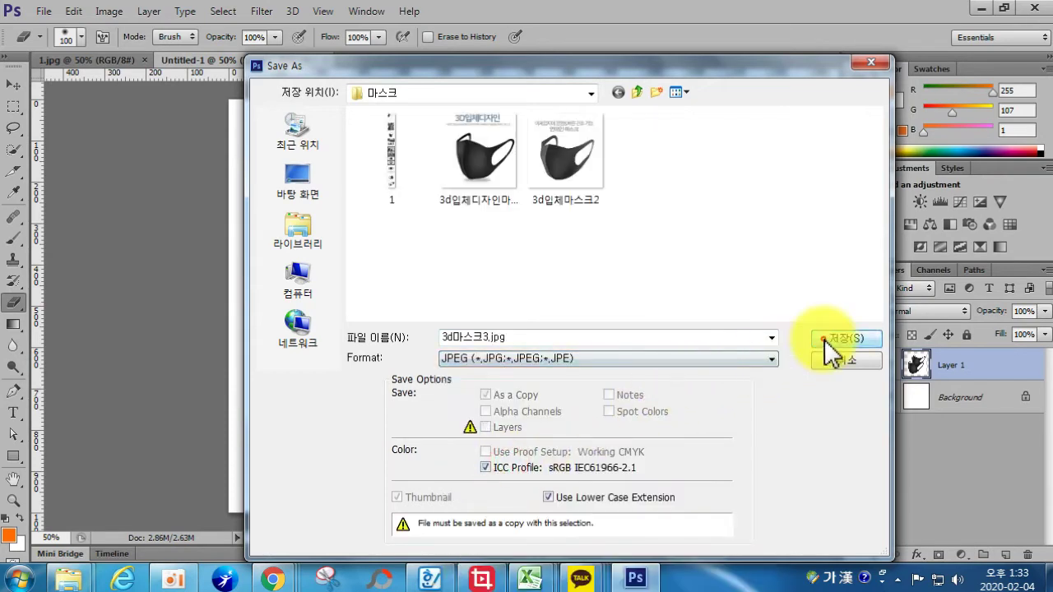
left_click(846, 338)
left_click(513, 151)
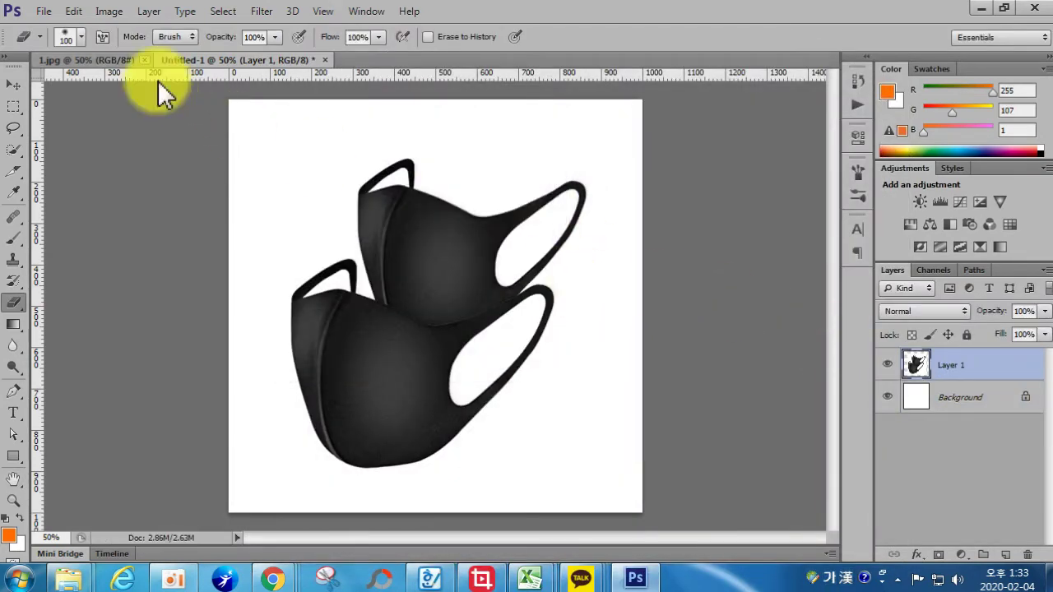
- Shift the rectangular marquee in 1.jpg from the black masks onto the neighbouring pair of white masks
left_click(82, 59)
scroll(494, 312, "down", 1)
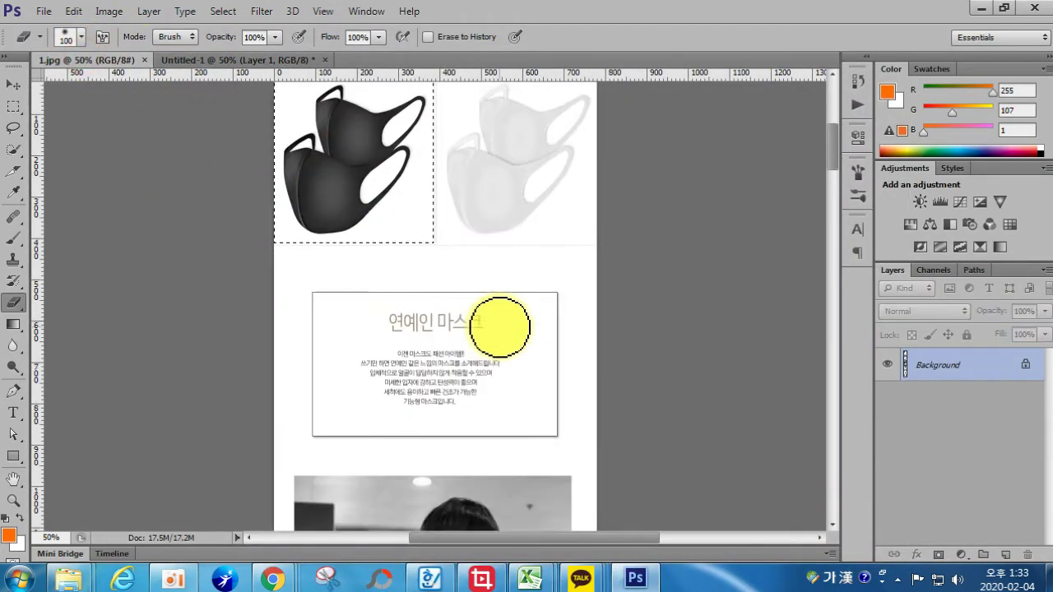
scroll(522, 301, "up", 1)
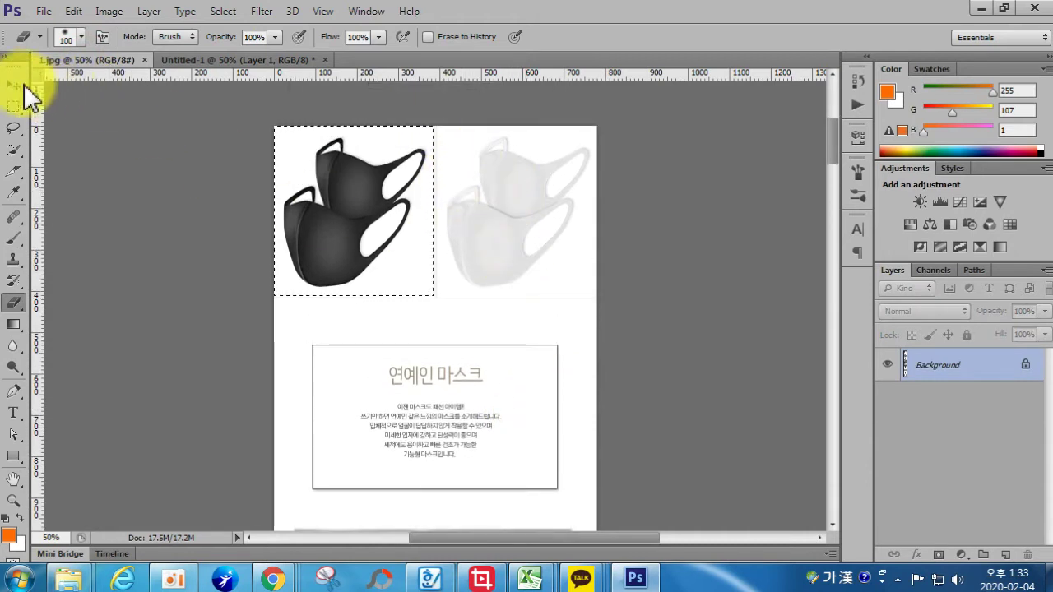
left_click(13, 84)
left_click_drag(349, 217, 481, 239)
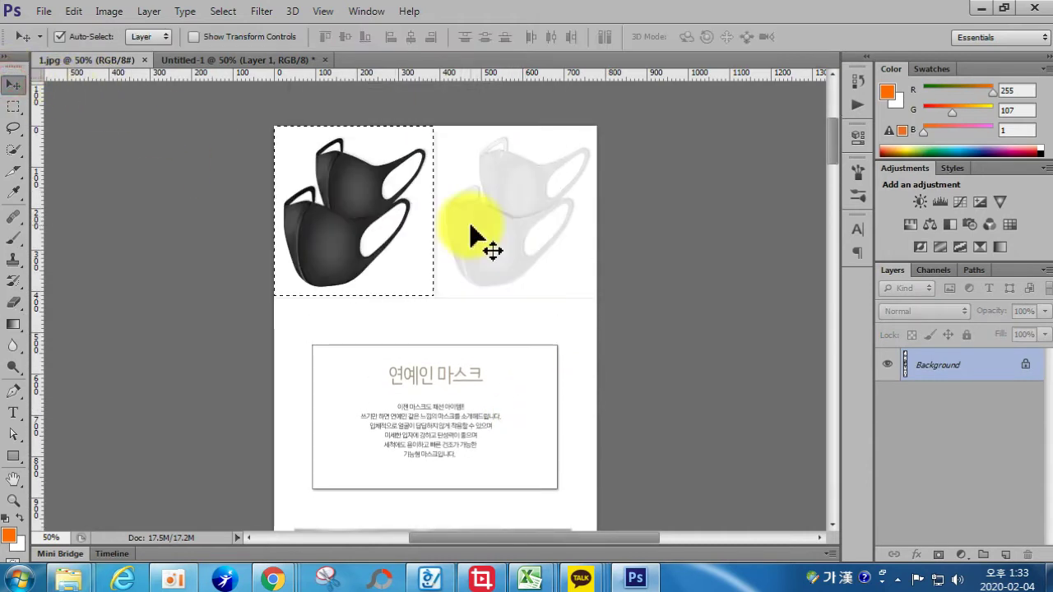
left_click(13, 107)
left_click_drag(317, 189, 477, 206)
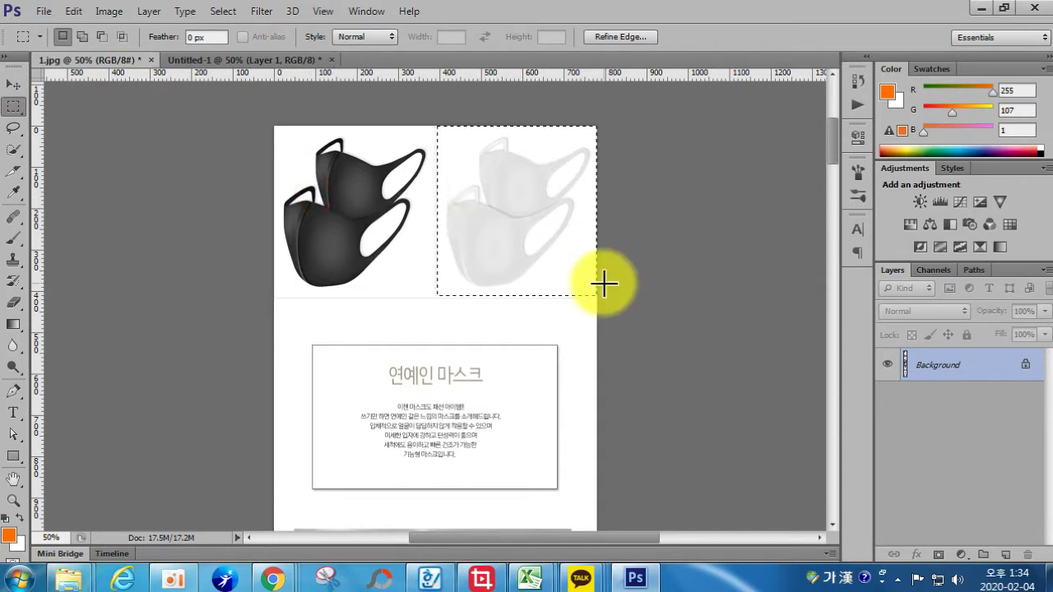
- Replace the black masks in Untitled-1 with the copied pair of white masks, enlarged to about 237% around the canvas center
left_click(246, 64)
key("ctrl+z")
key("ctrl+v")
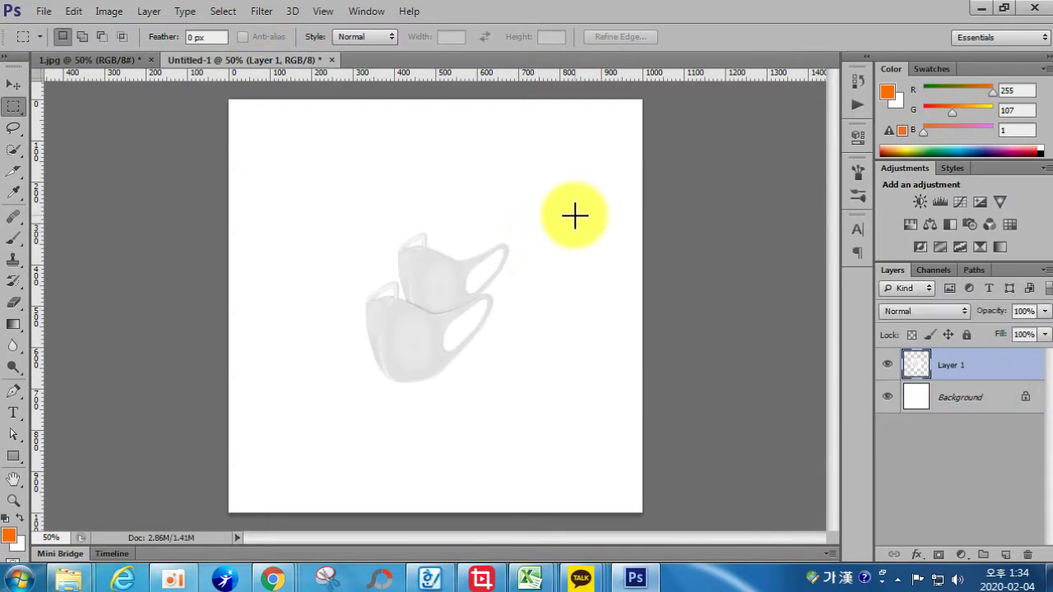
key("ctrl+t")
left_click_drag(360, 391, 226, 483)
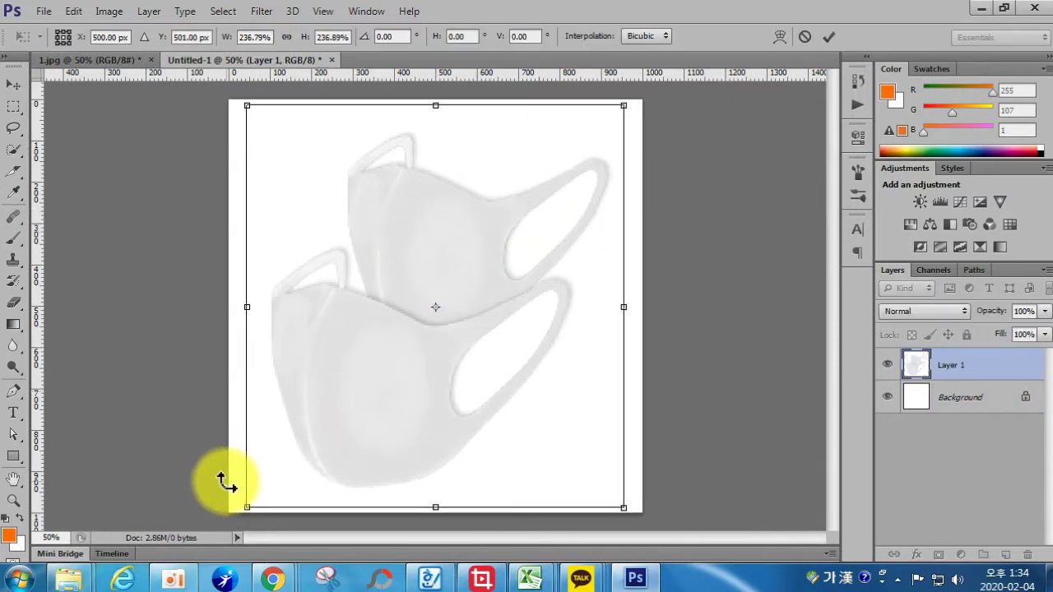
key("Return")
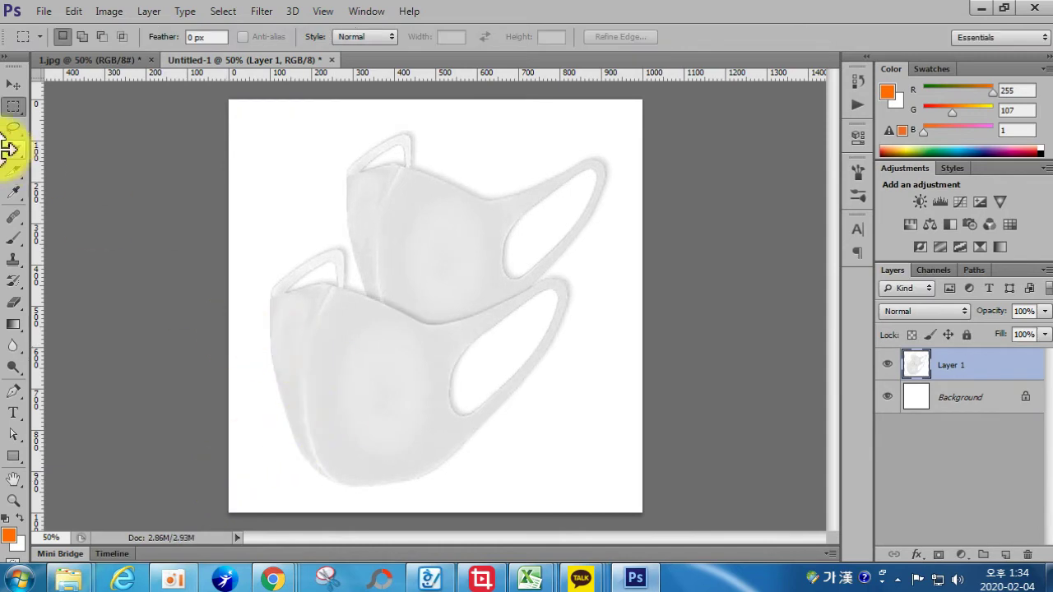
- Save the white mask image as a JPEG named 3d입체마스크4 in the 마스크 folder at quality 12
left_click(44, 11)
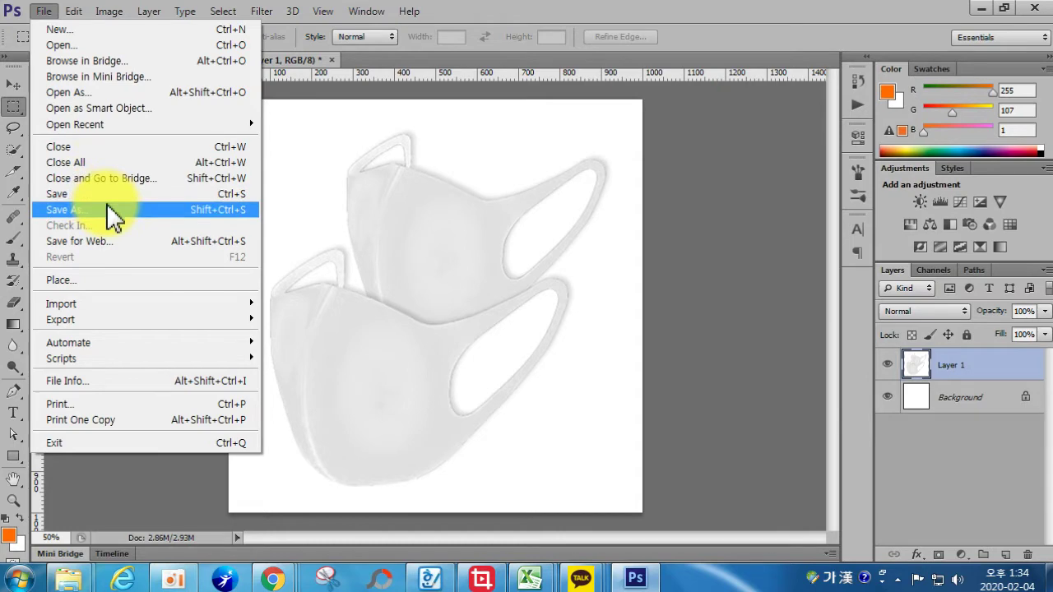
left_click(109, 208)
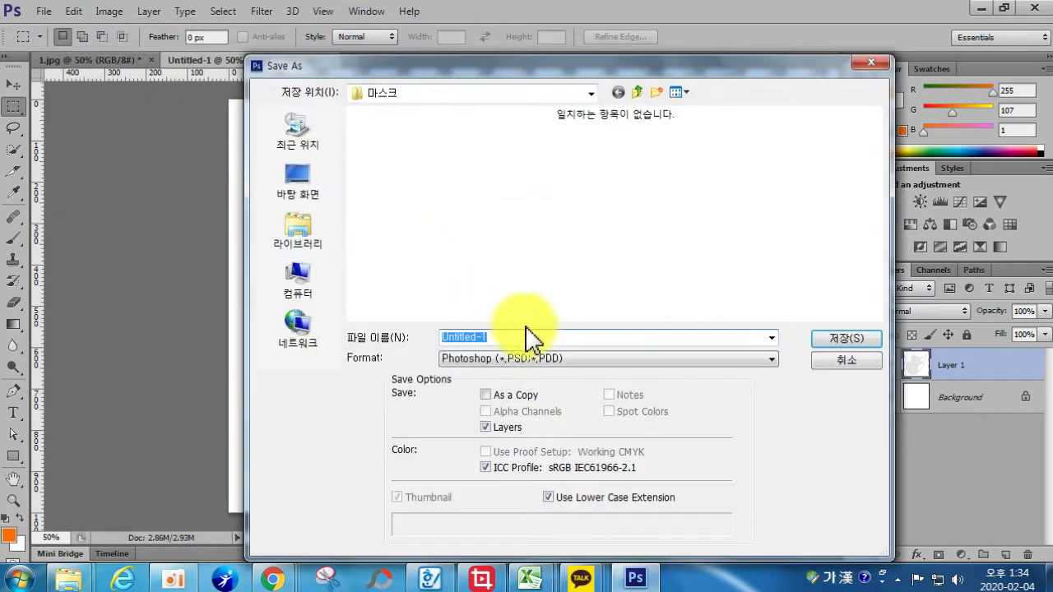
left_click(513, 359)
left_click(495, 463)
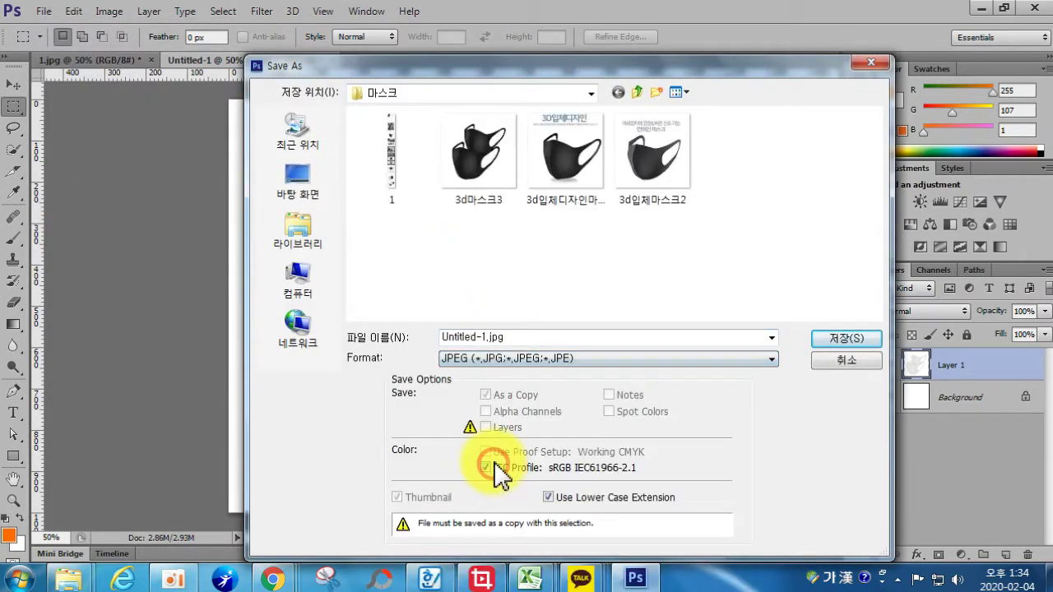
left_click(632, 185)
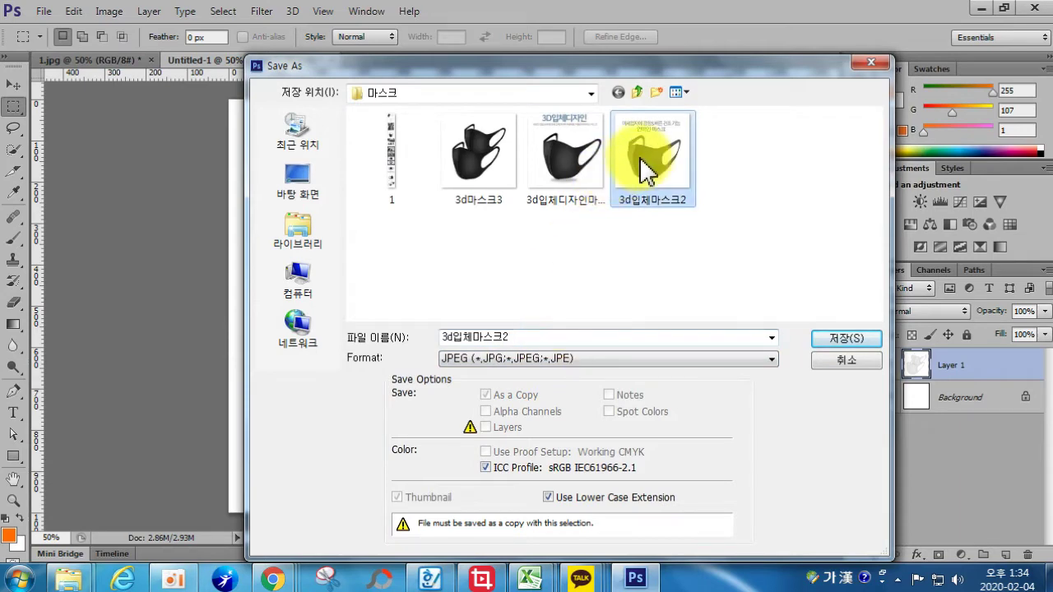
double_click(520, 336)
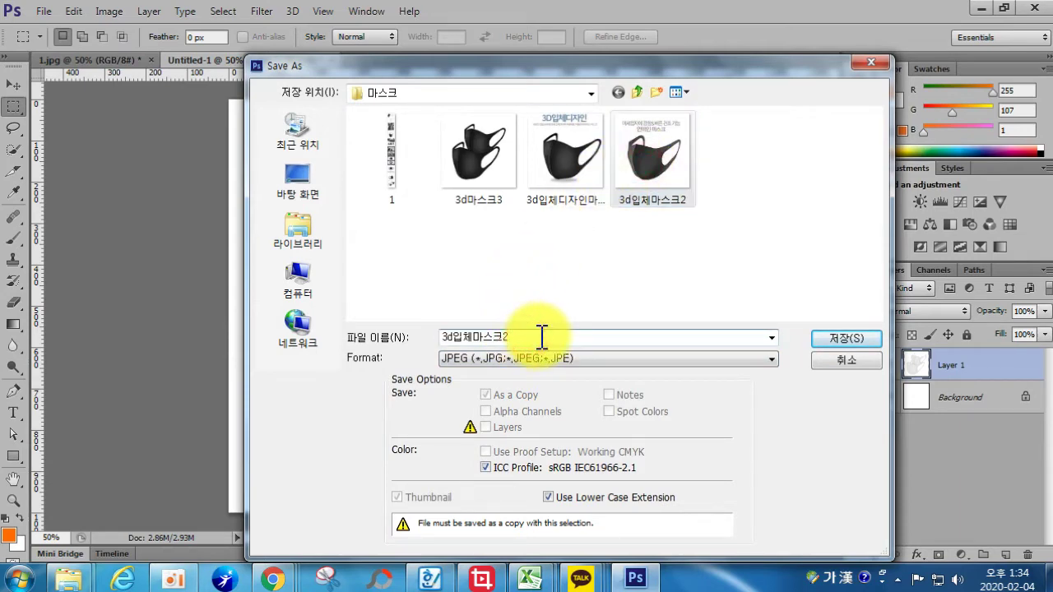
key("Return")
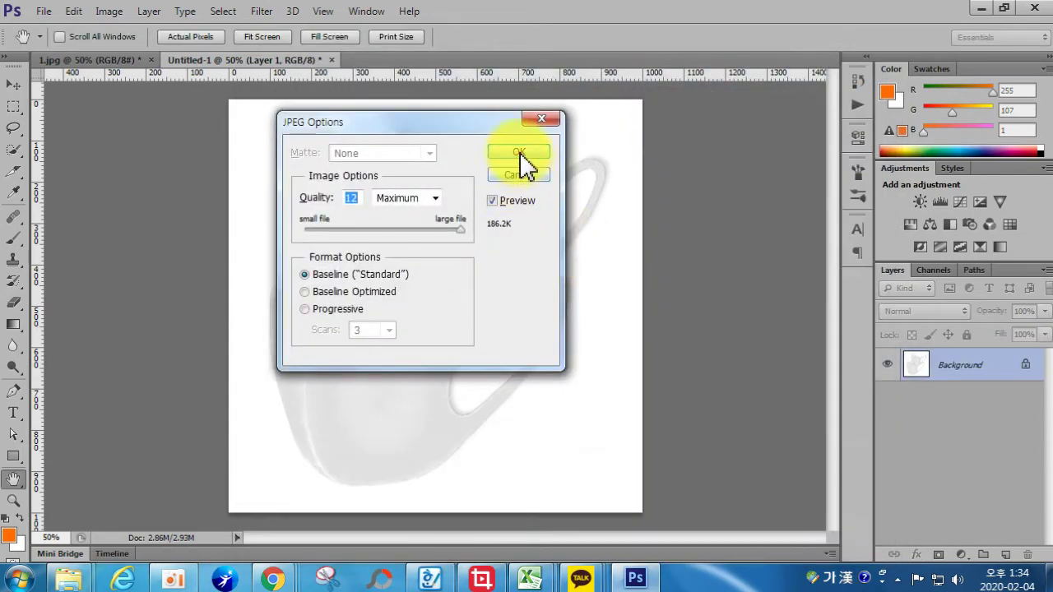
left_click(520, 155)
- Select a square area over the middle of the row of overlapping black and white masks near the end of 1.jpg
left_click(120, 59)
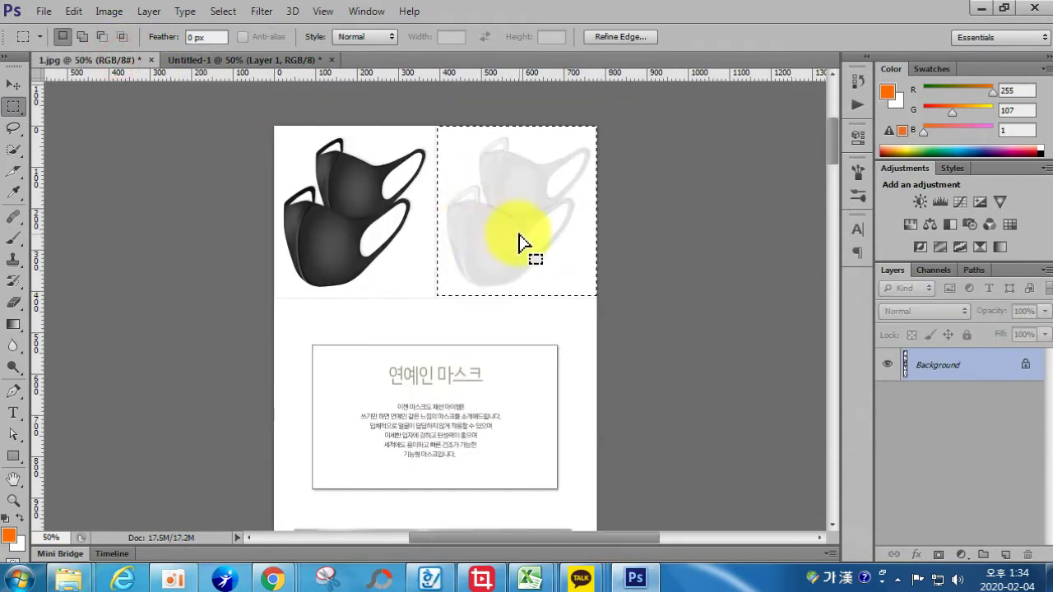
scroll(826, 220, "down", 5)
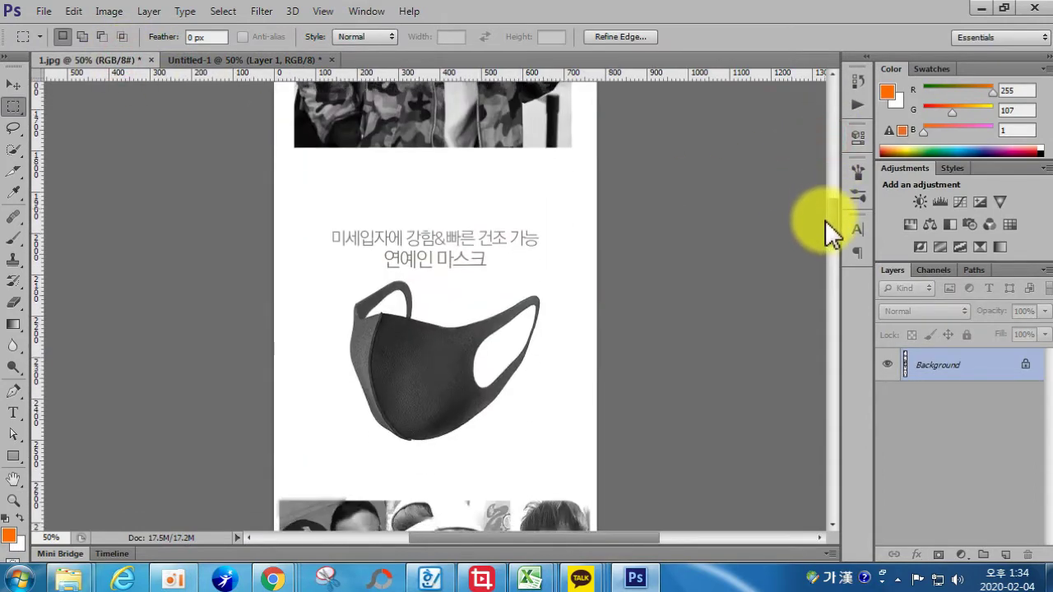
scroll(826, 221, "down", 8)
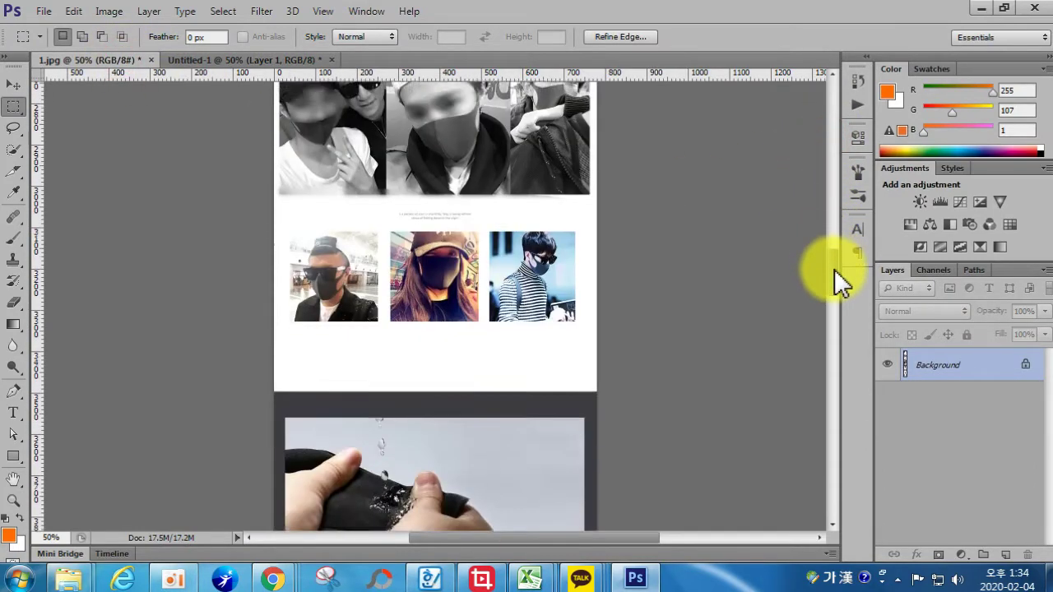
scroll(839, 280, "down", 9)
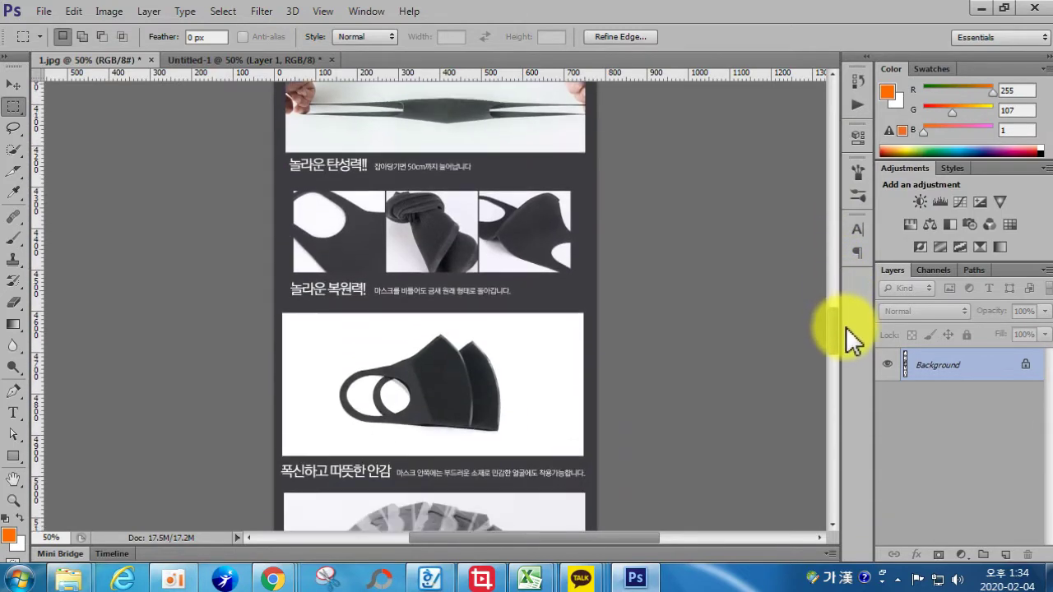
left_click_drag(847, 337, 860, 440)
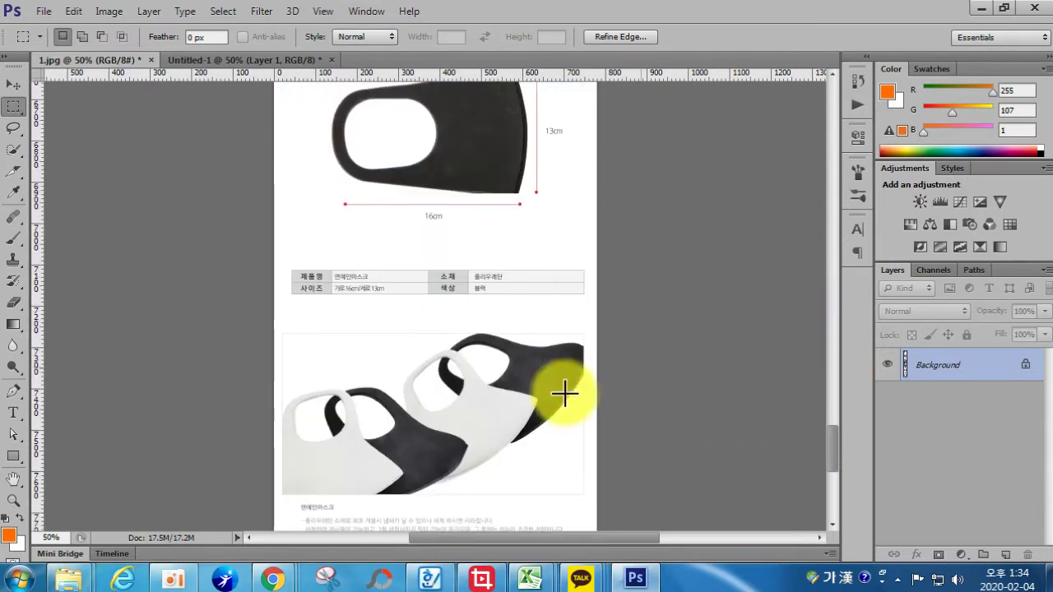
left_click_drag(295, 334, 329, 373)
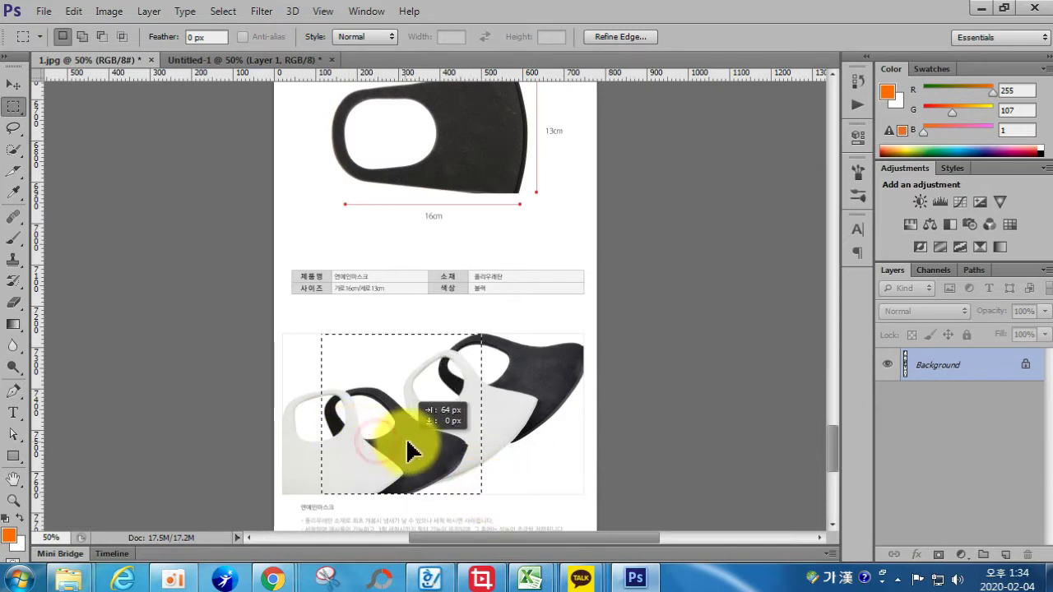
left_click_drag(411, 448, 463, 450)
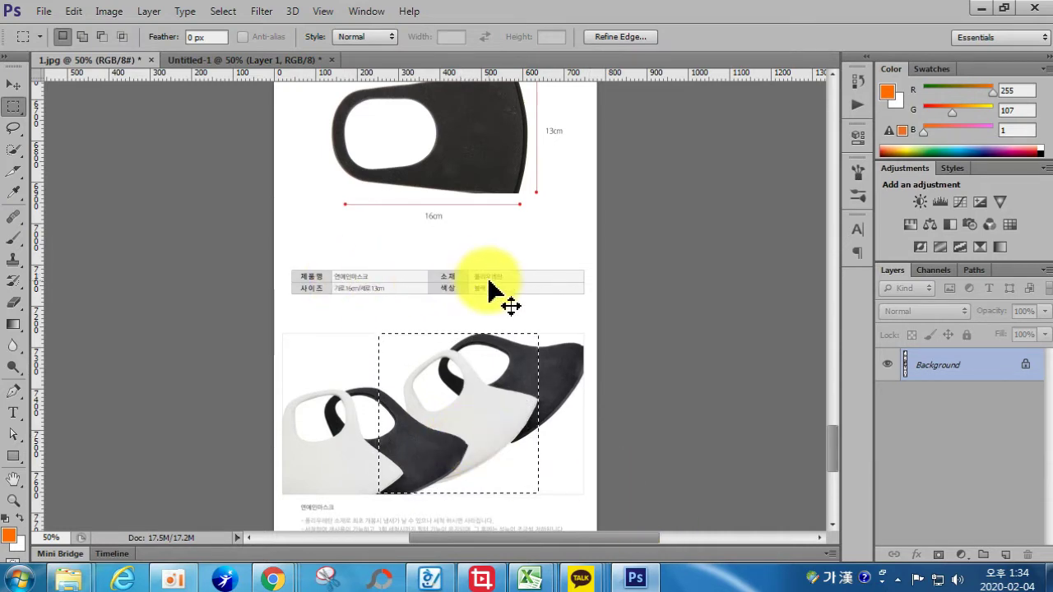
- Replace the white masks in Untitled-1 with the copied overlapping masks, enlarged to about 256% to fill the canvas
left_click(214, 62)
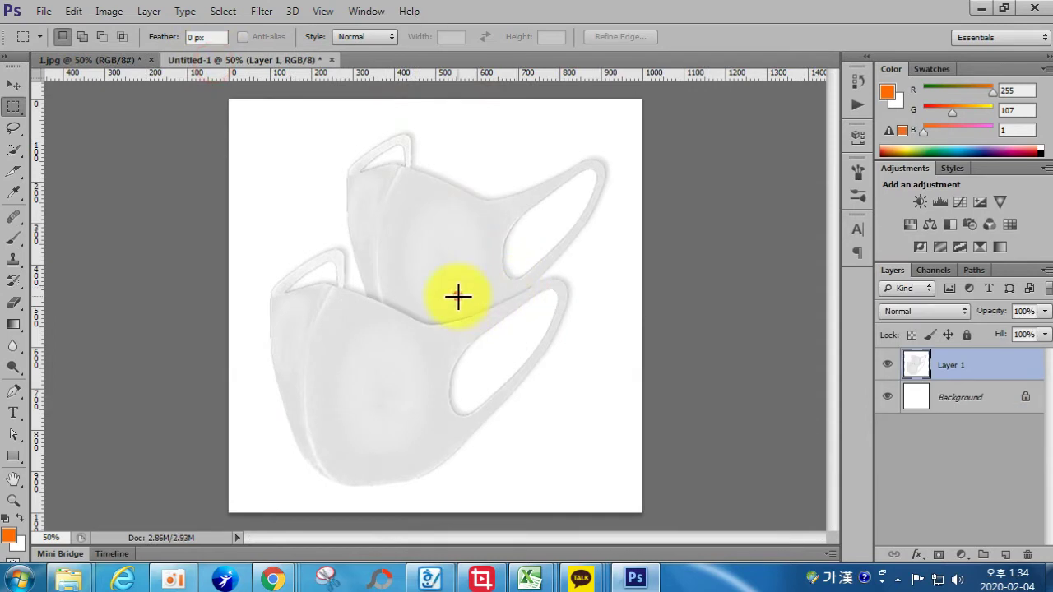
key("ctrl+z")
key("ctrl+v")
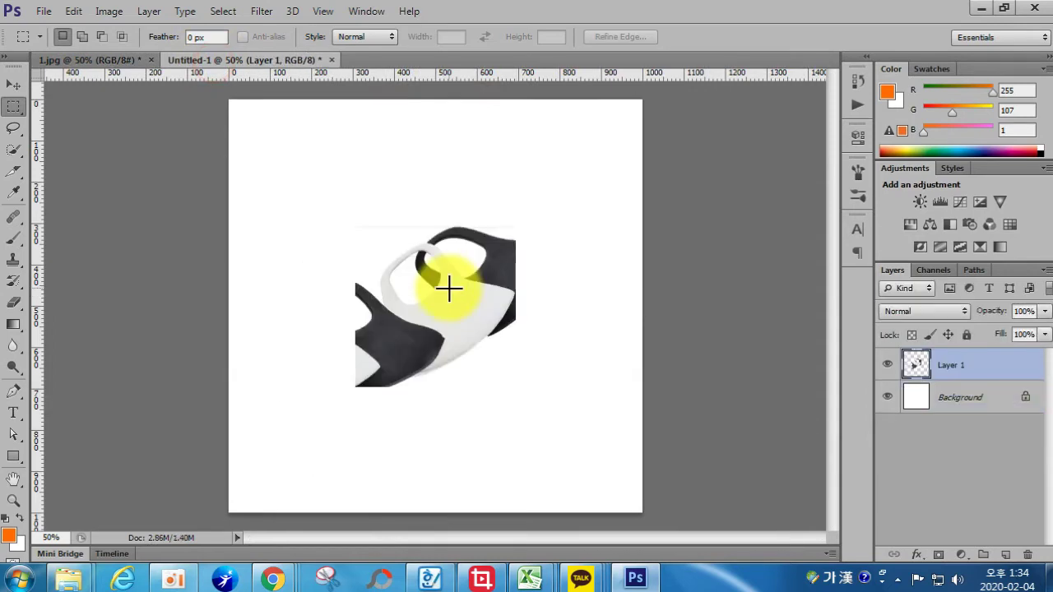
key("ctrl+t")
left_click_drag(349, 228, 222, 105)
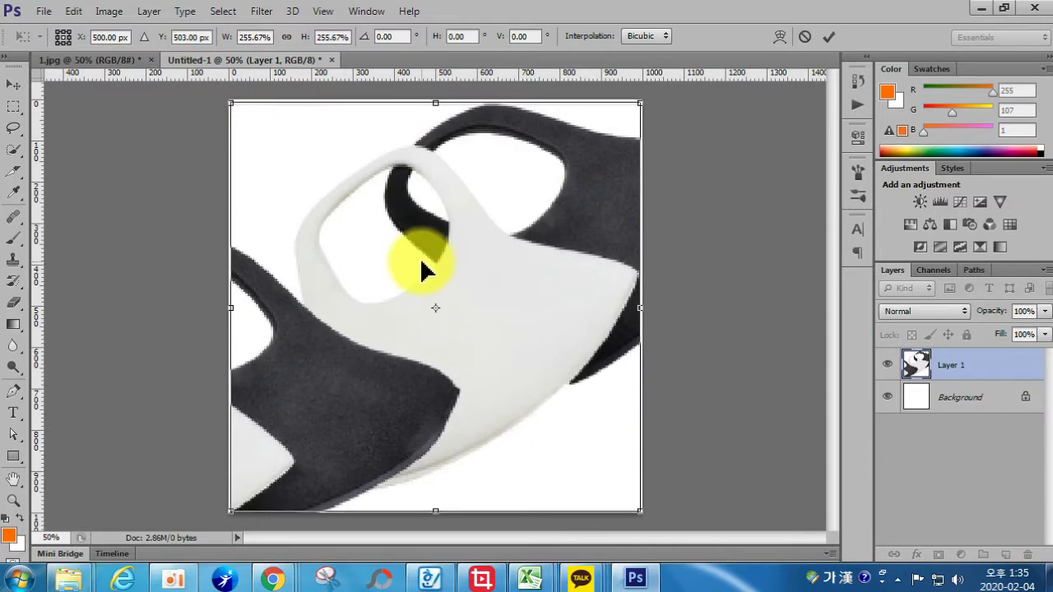
key("Return")
- Save the overlapping masks image as a JPEG named 3d입체마스크5 in the 마스크 folder at quality 12
left_click(44, 10)
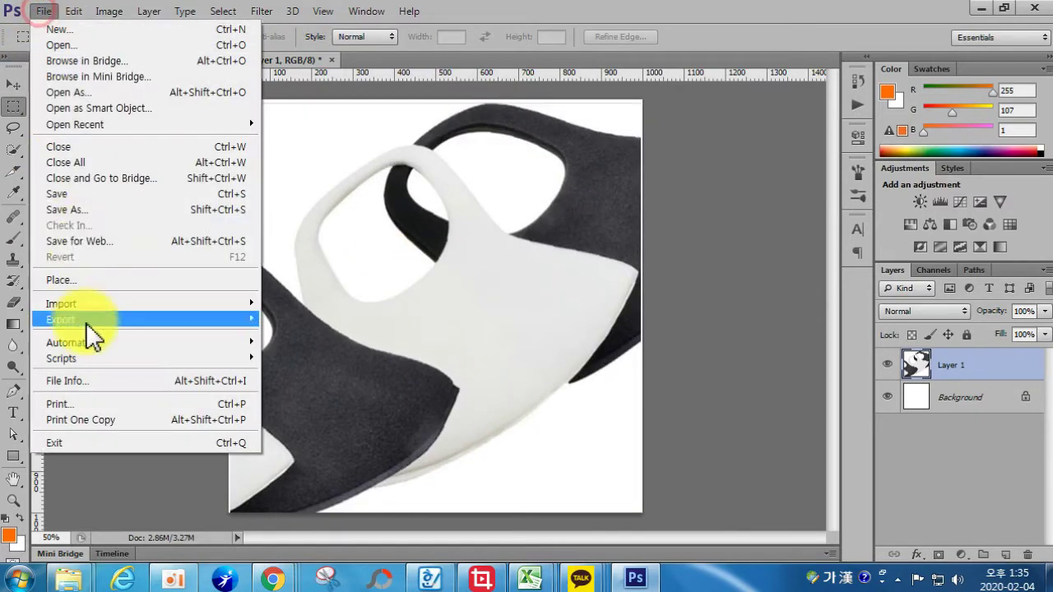
left_click(71, 223)
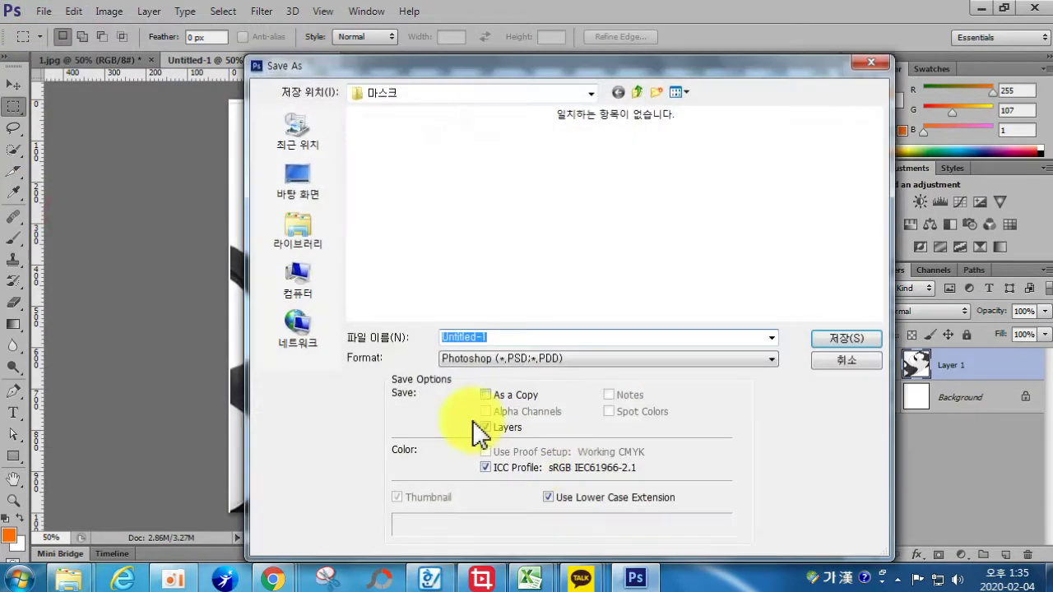
left_click(499, 358)
left_click(436, 461)
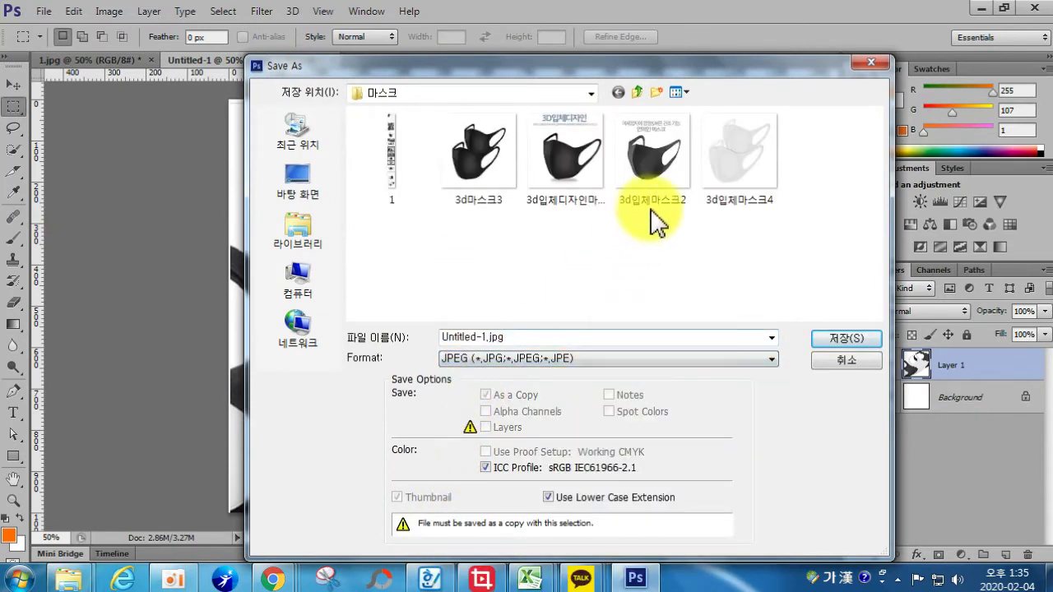
left_click(734, 191)
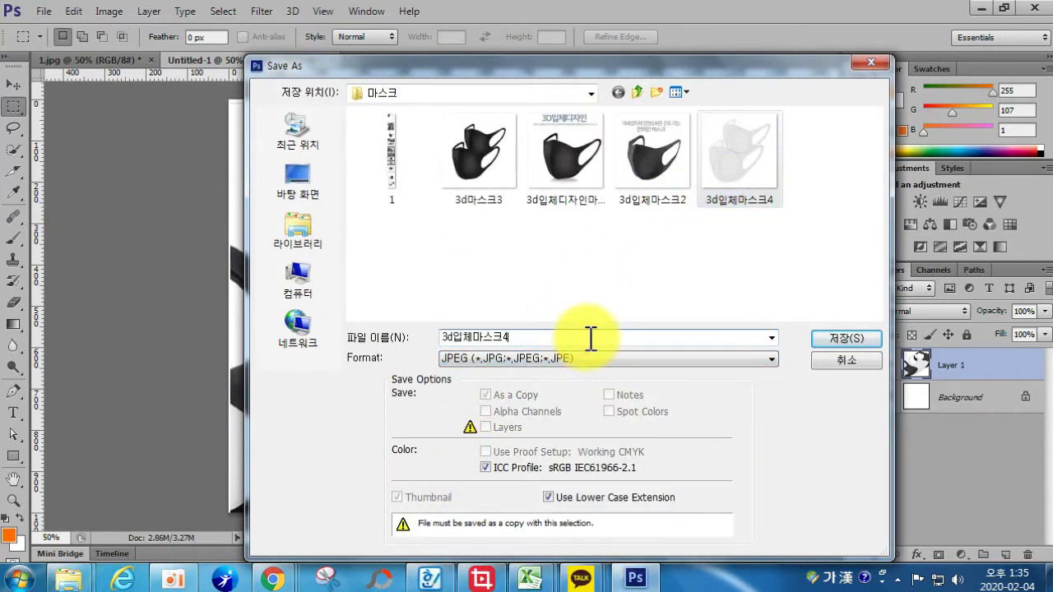
type("5")
key("Return")
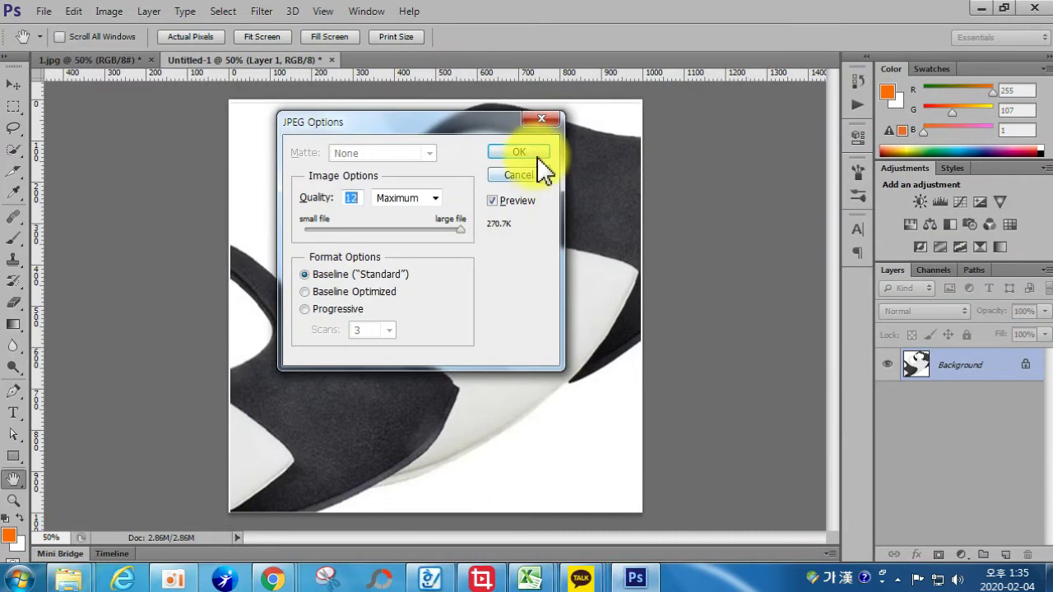
left_click(535, 154)
- Clear the selection in 1.jpg and show the long detail image at 12.5% zoom
left_click(132, 62)
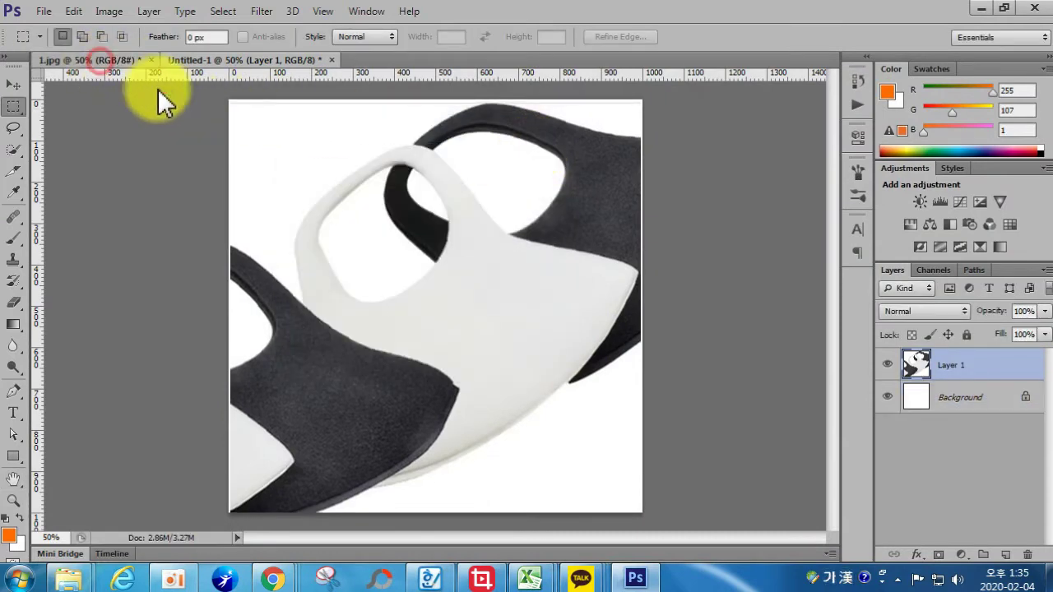
key("ctrl+d")
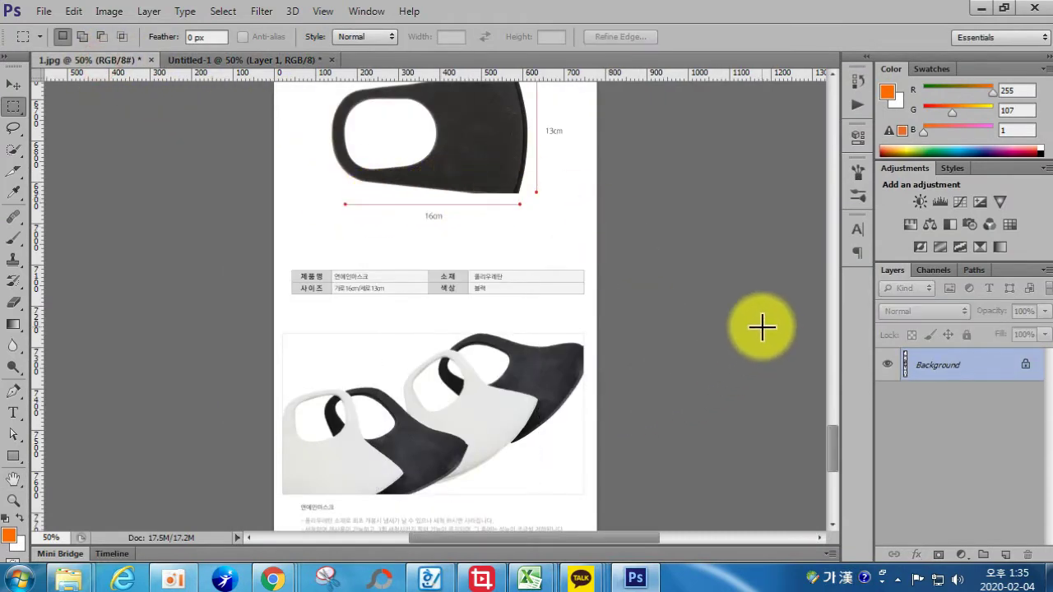
key("ctrl+minus")
key("ctrl+minus")
key("ctrl+minus")
key("ctrl+minus")
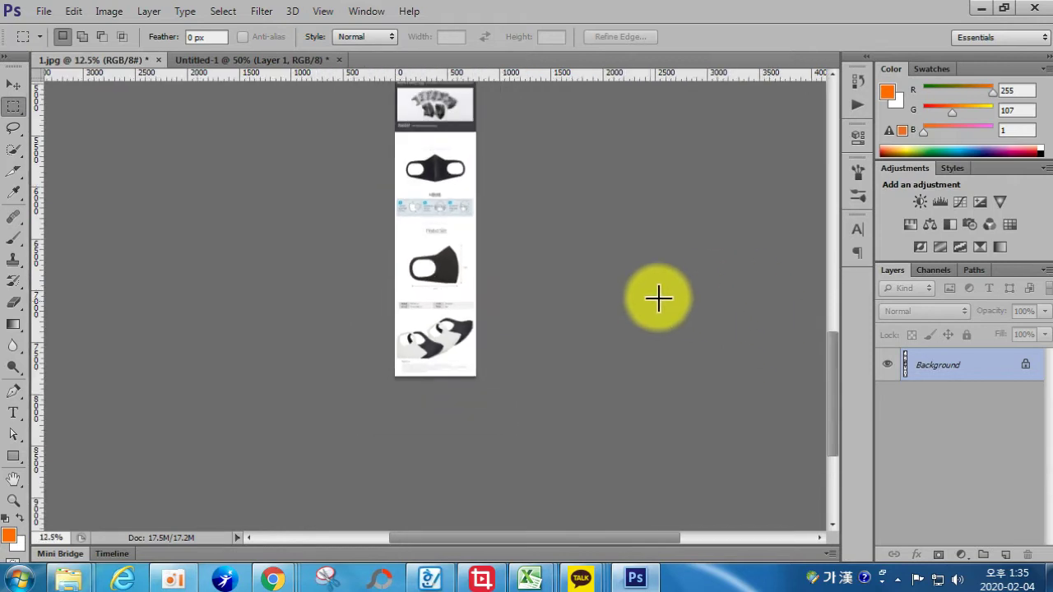
- With the Slice tool active, add horizontal guides to 1.jpg below the topmost mask images and below the man in the camouflage jacket
scroll(824, 314, "up", 3)
left_click_drag(834, 325, 822, 224)
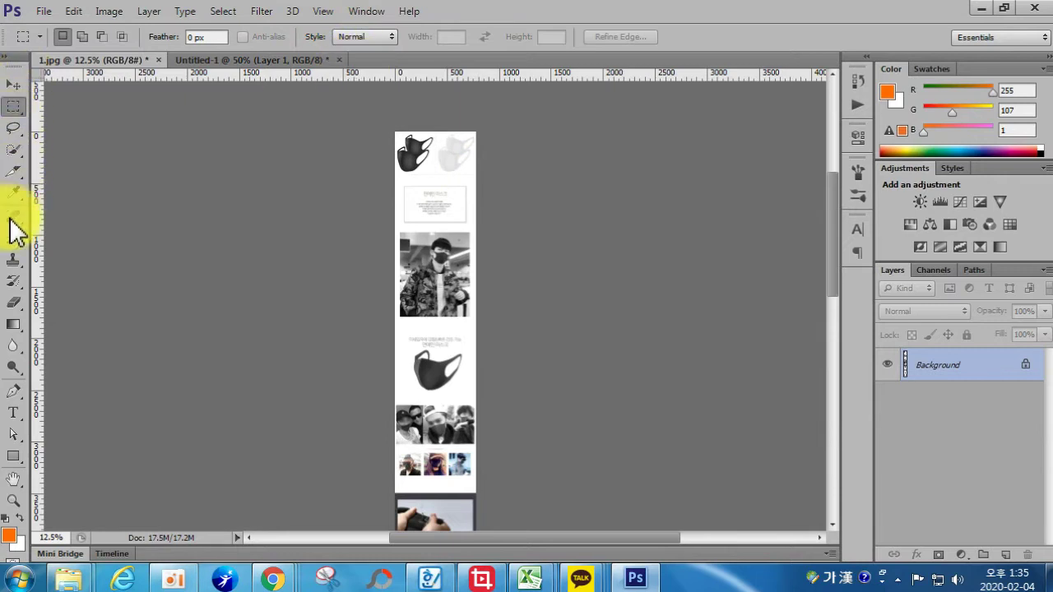
left_click(15, 171)
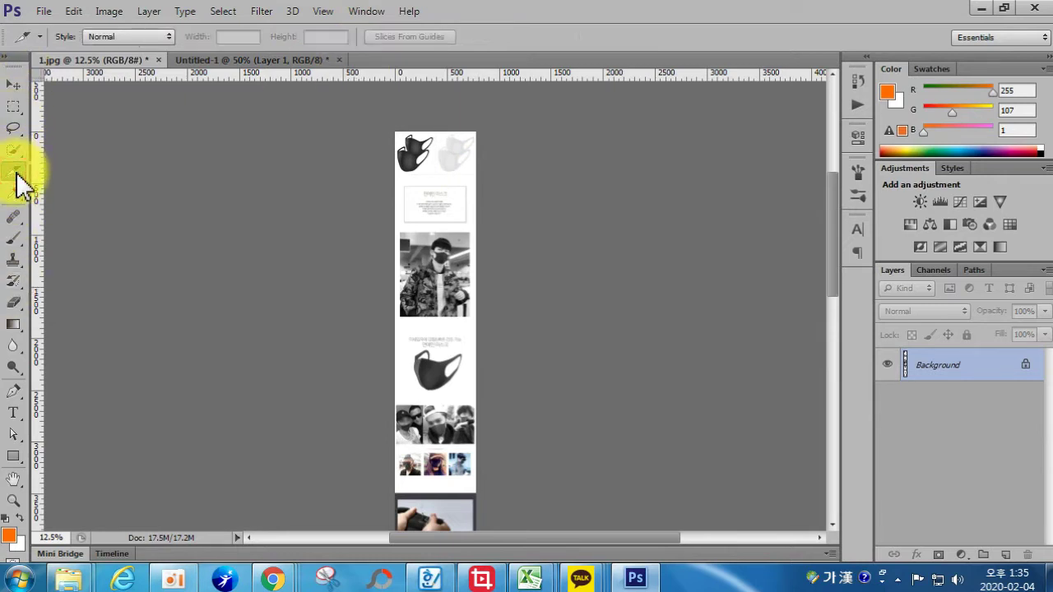
left_click(82, 193)
left_click_drag(255, 76, 272, 179)
scroll(387, 200, "down", 3)
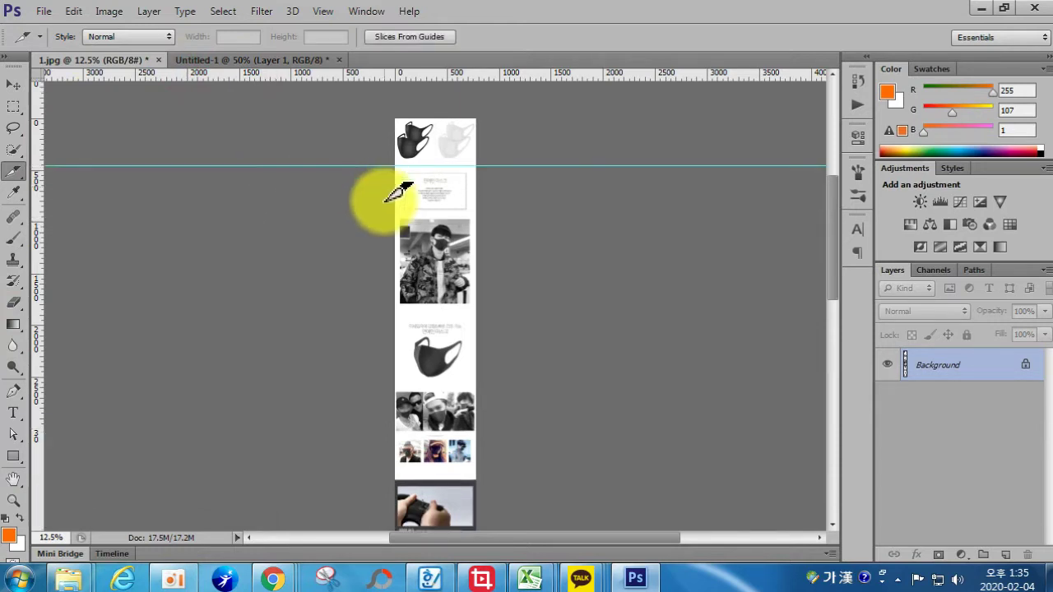
left_click_drag(352, 75, 360, 271)
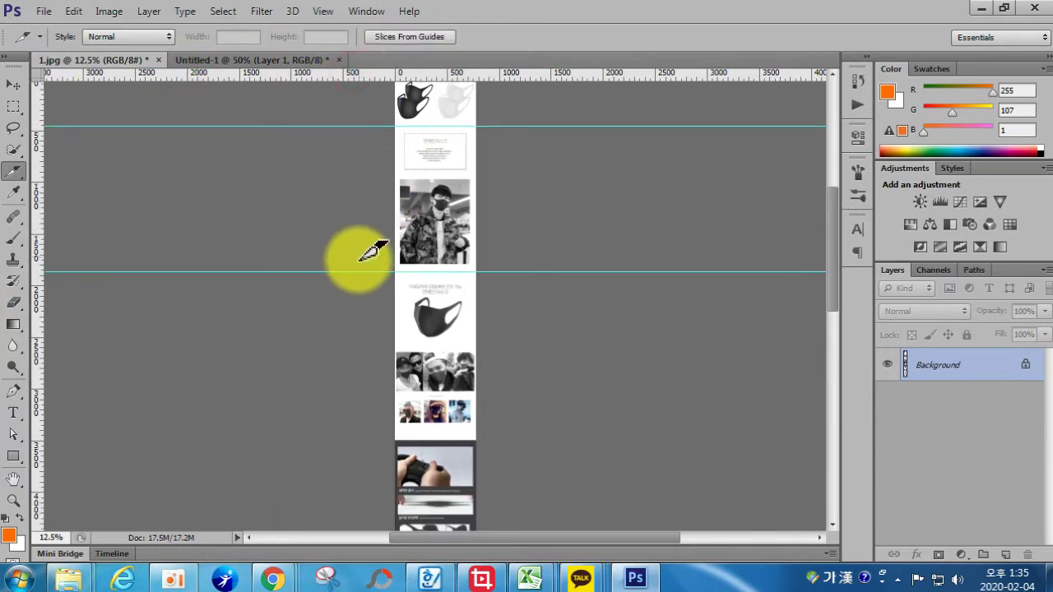
- Add horizontal guides below the rows of celebrity photos, at the end of the dark feature section and below the mask size diagram
scroll(348, 160, "down", 3)
left_click_drag(322, 77, 351, 378)
scroll(350, 370, "down", 1)
scroll(353, 354, "down", 9)
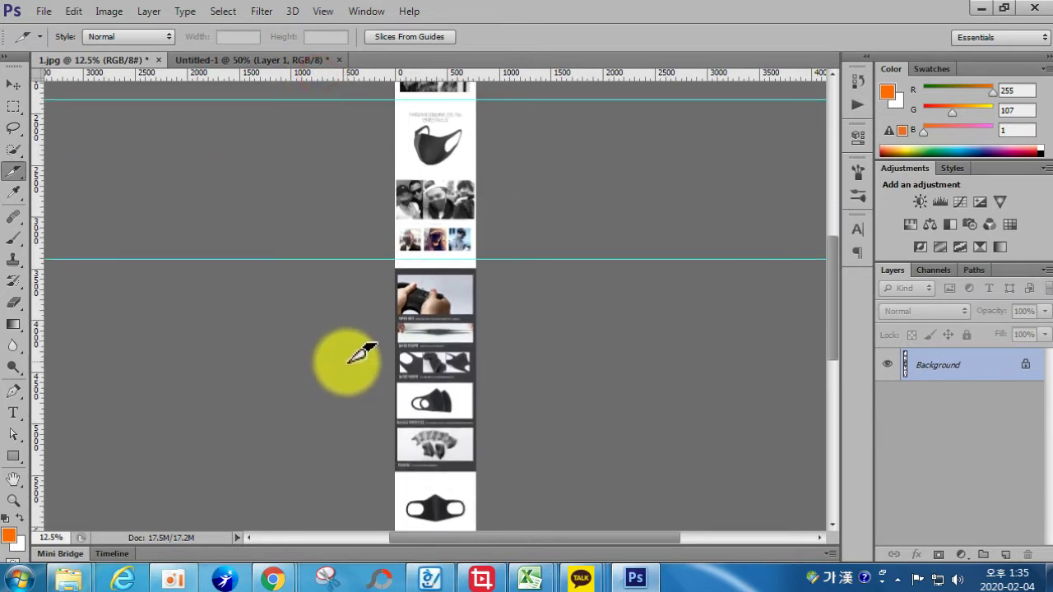
left_click_drag(300, 79, 336, 420)
scroll(345, 370, "down", 8)
scroll(321, 206, "down", 4)
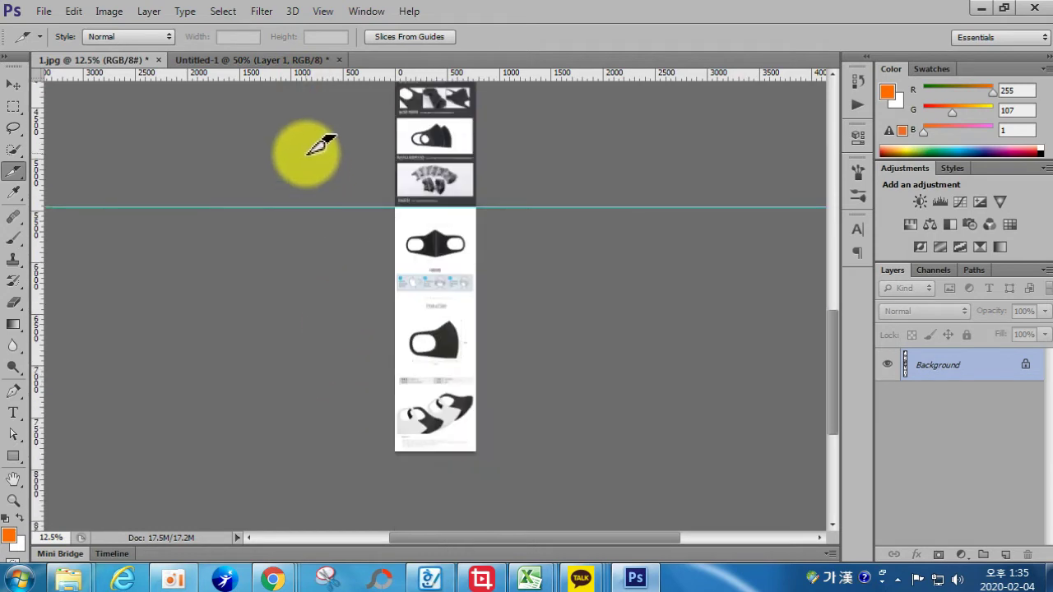
left_click_drag(291, 76, 311, 371)
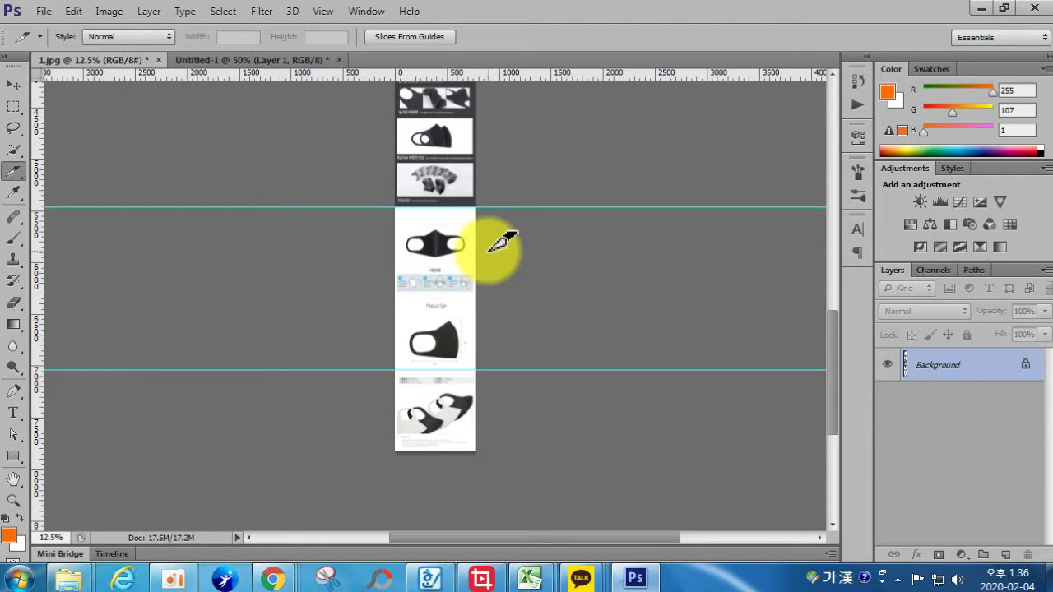
- Try splitting the dark feature section with an extra horizontal guide below the stretched-mask photo
scroll(498, 240, "up", 5)
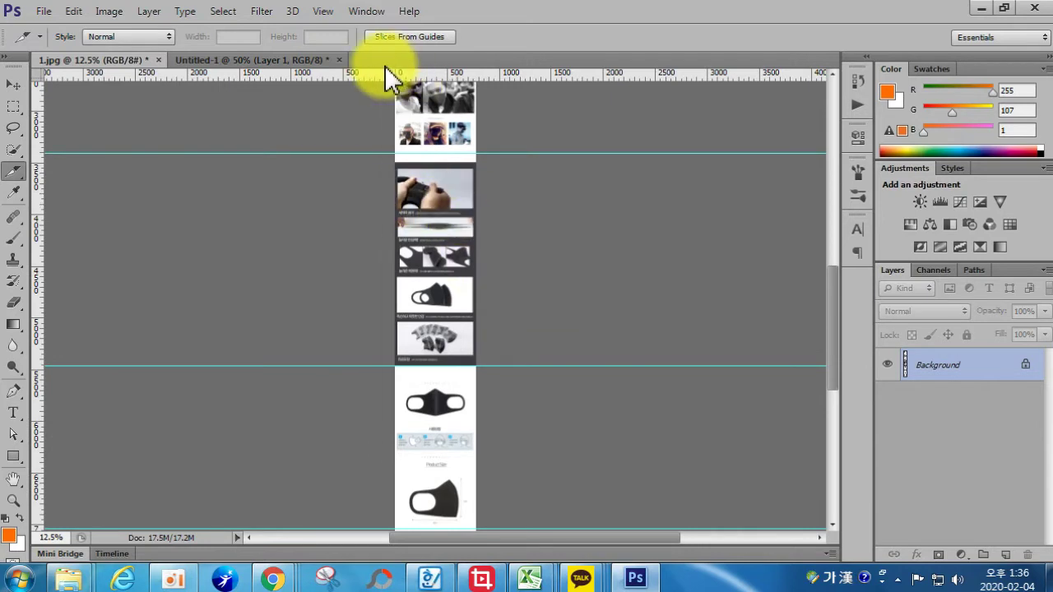
left_click_drag(386, 73, 404, 249)
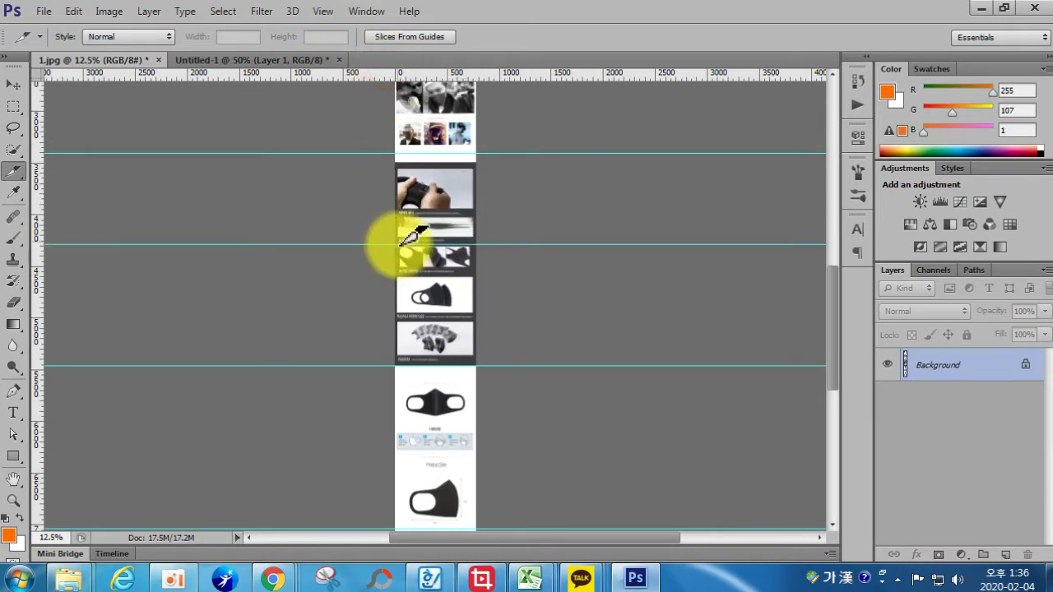
scroll(403, 246, "up", 3)
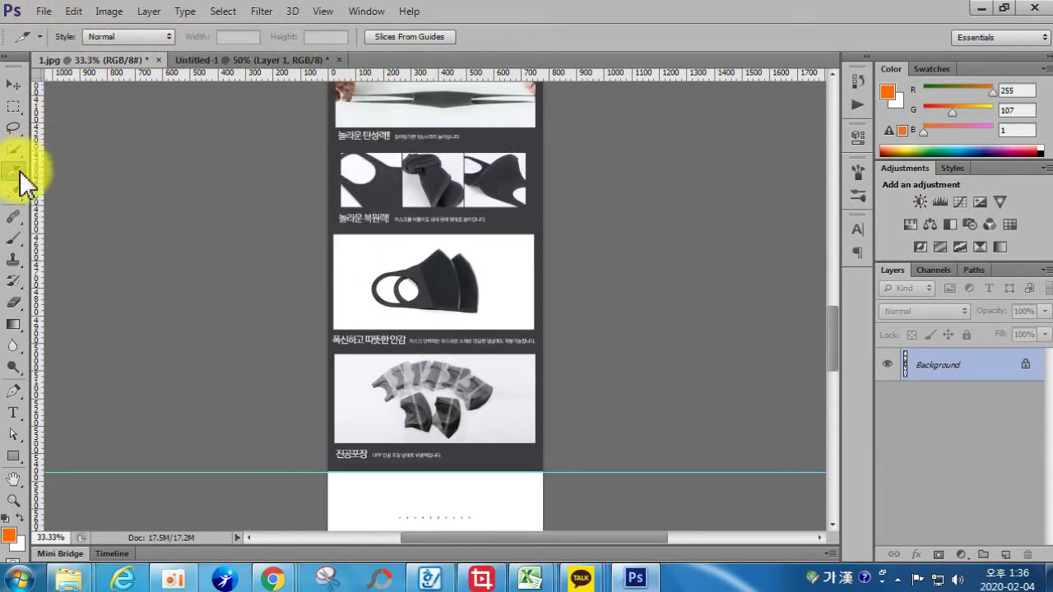
- Create slices of 1.jpg from the guides and set up a Save for Web export as JPEG, Maximum, quality 100
left_click(388, 37)
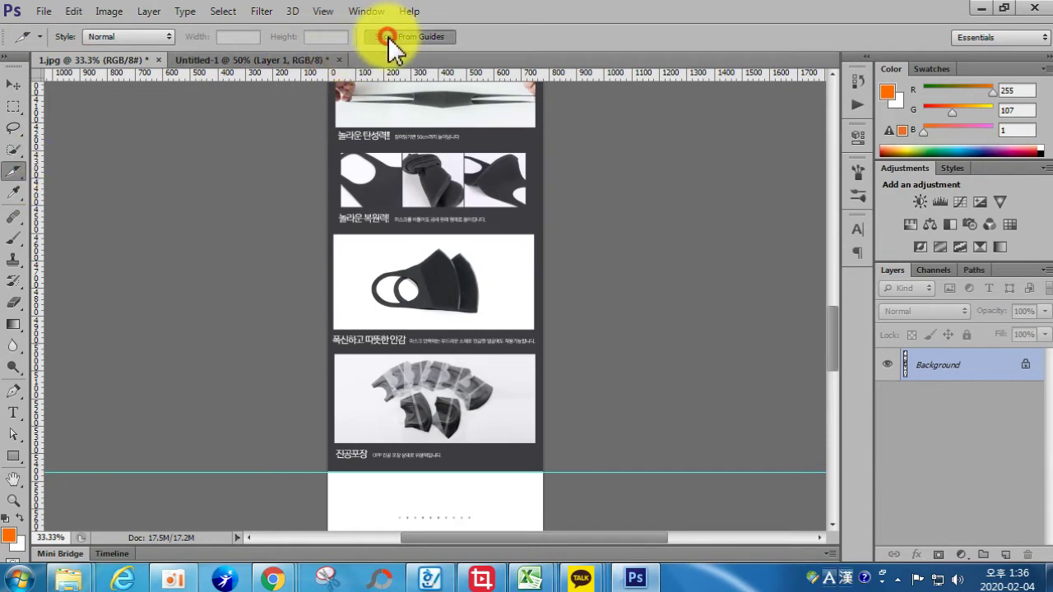
left_click_drag(837, 350, 879, 160)
left_click(42, 12)
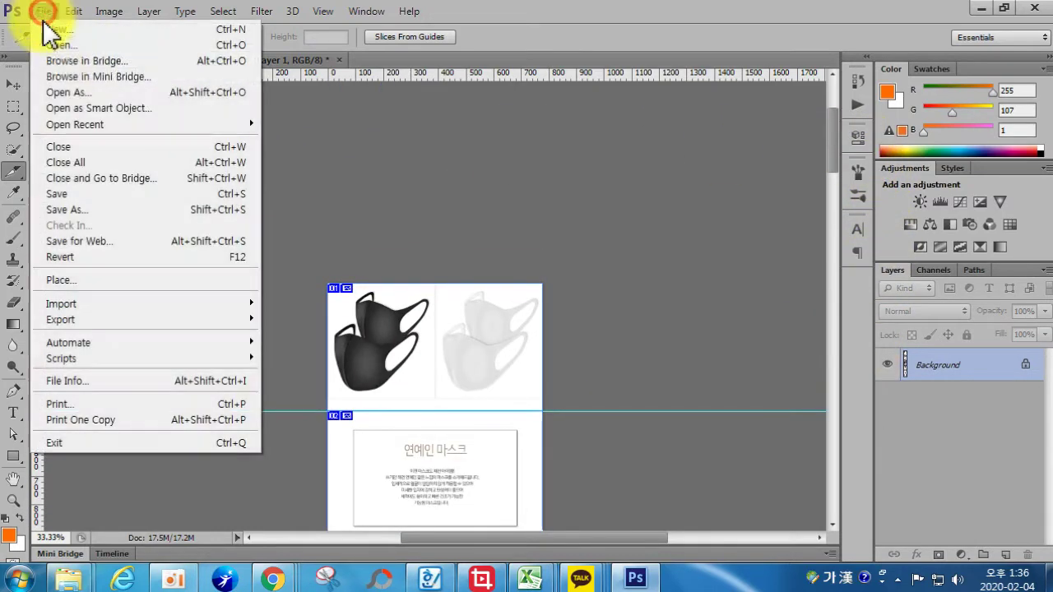
left_click(90, 240)
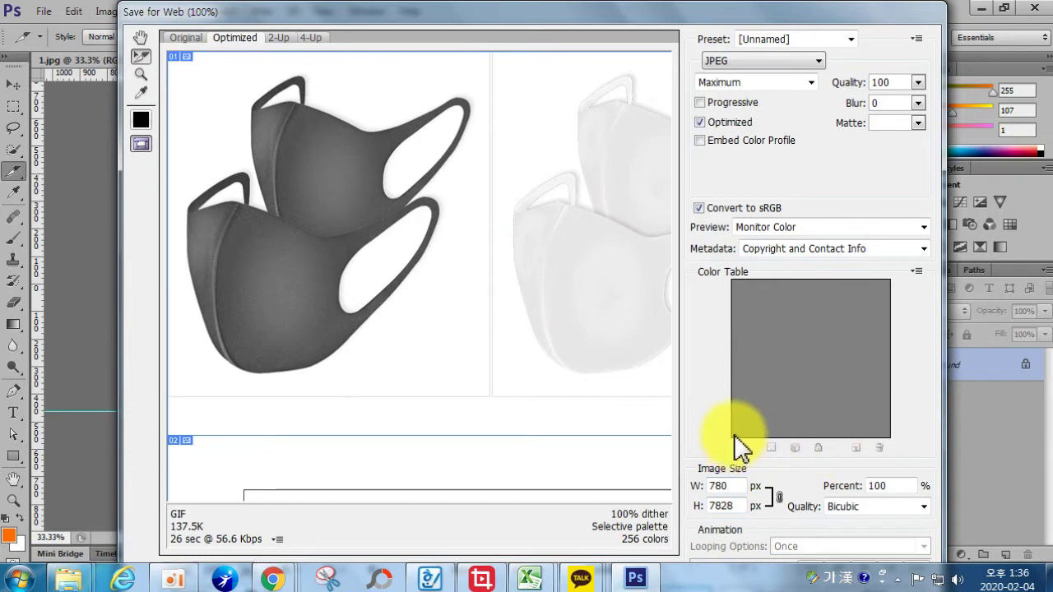
- Save all slices as images only into the 마스크 folder on the desktop
key("Return")
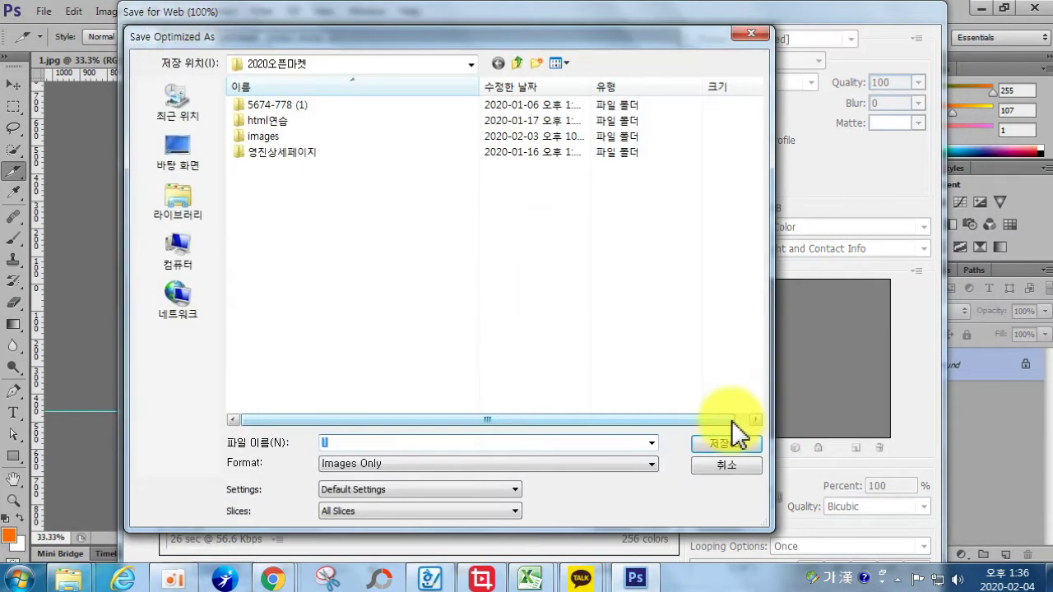
left_click(185, 151)
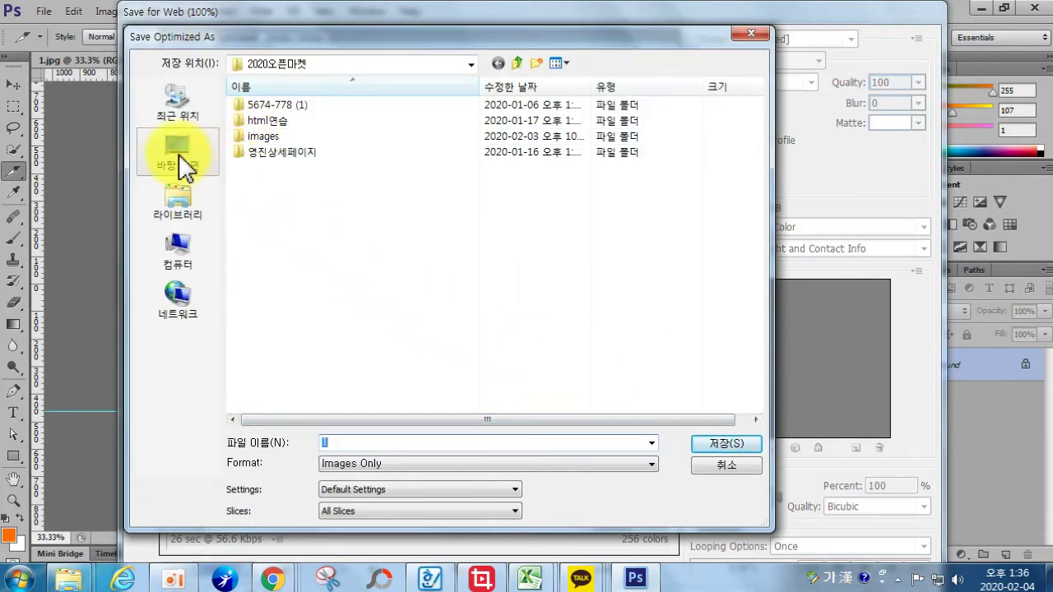
left_click_drag(755, 215, 761, 329)
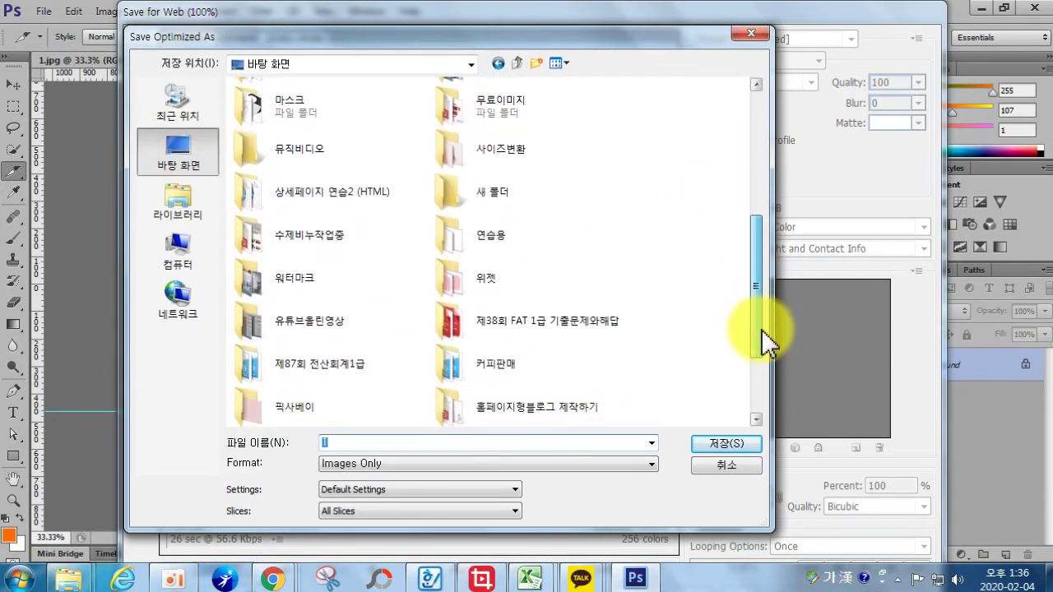
double_click(234, 115)
left_click(721, 444)
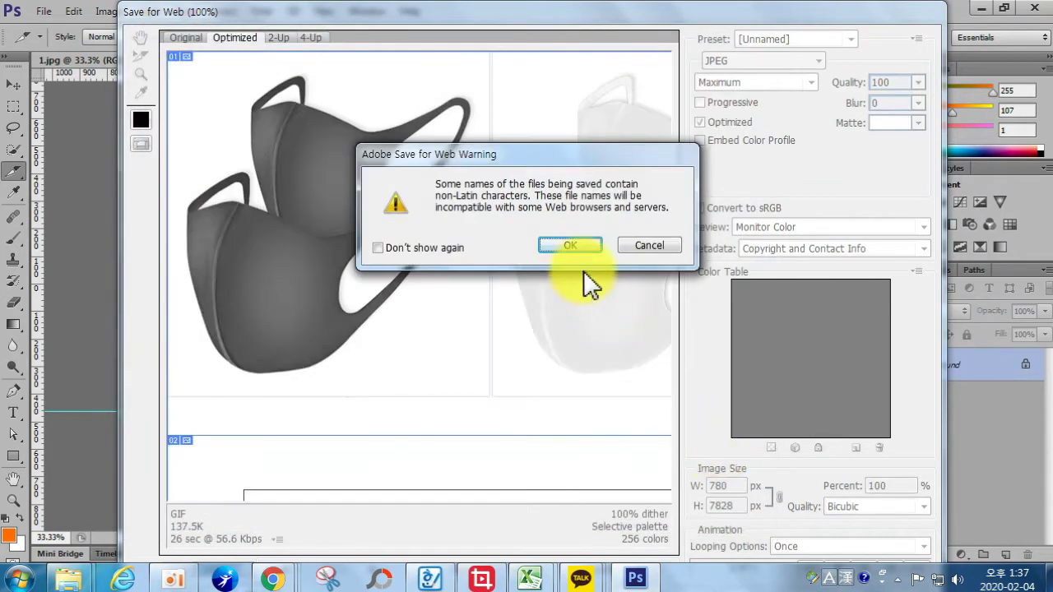
left_click(566, 246)
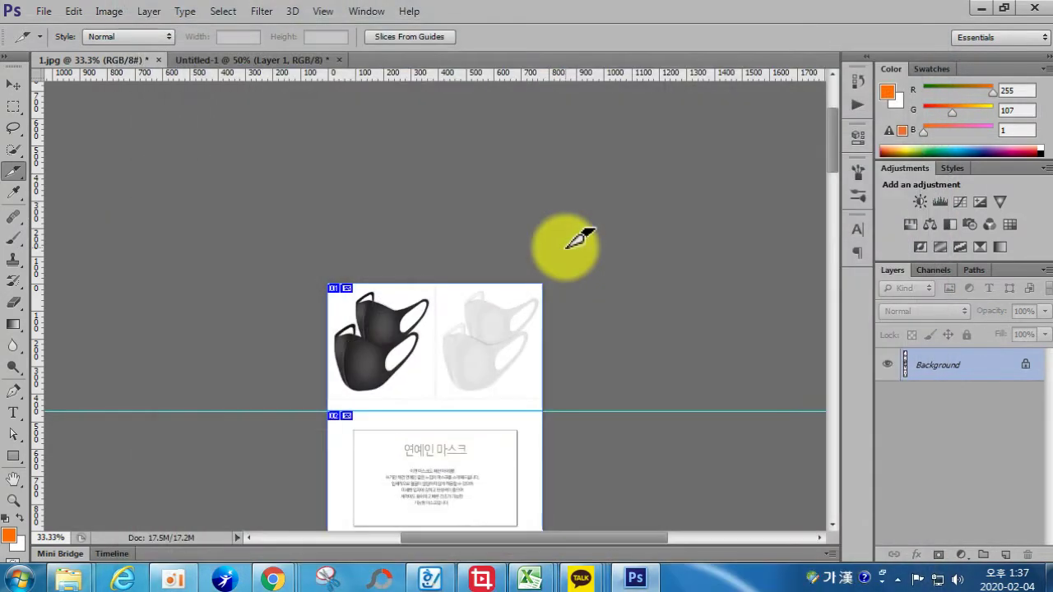
- Switch to File Explorer and check the exported slices in the images folder and the product images in the 마스크 folder
left_click(985, 7)
double_click(491, 153)
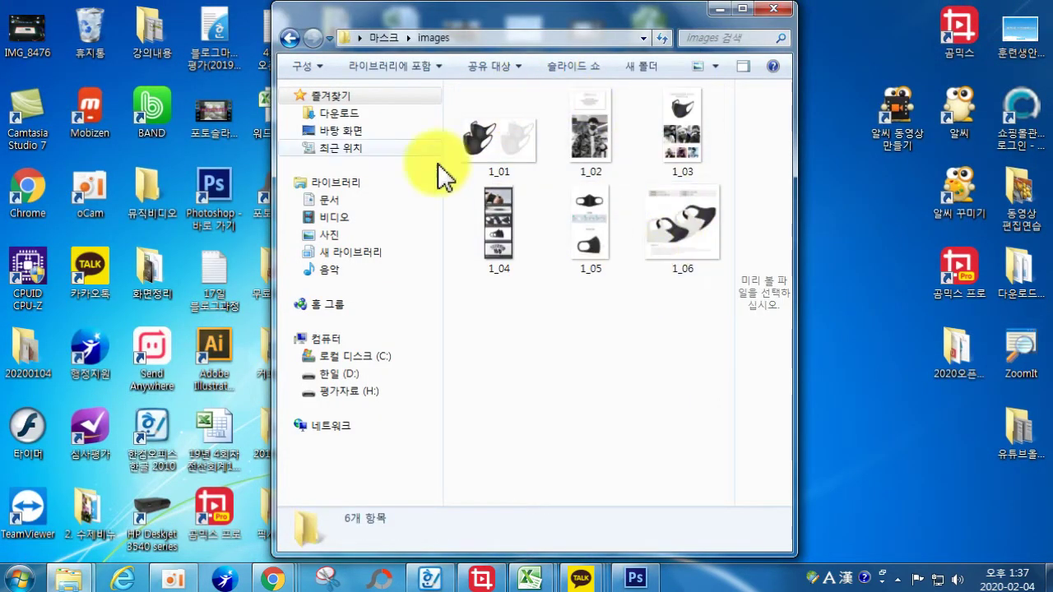
left_click(288, 39)
left_click(665, 141)
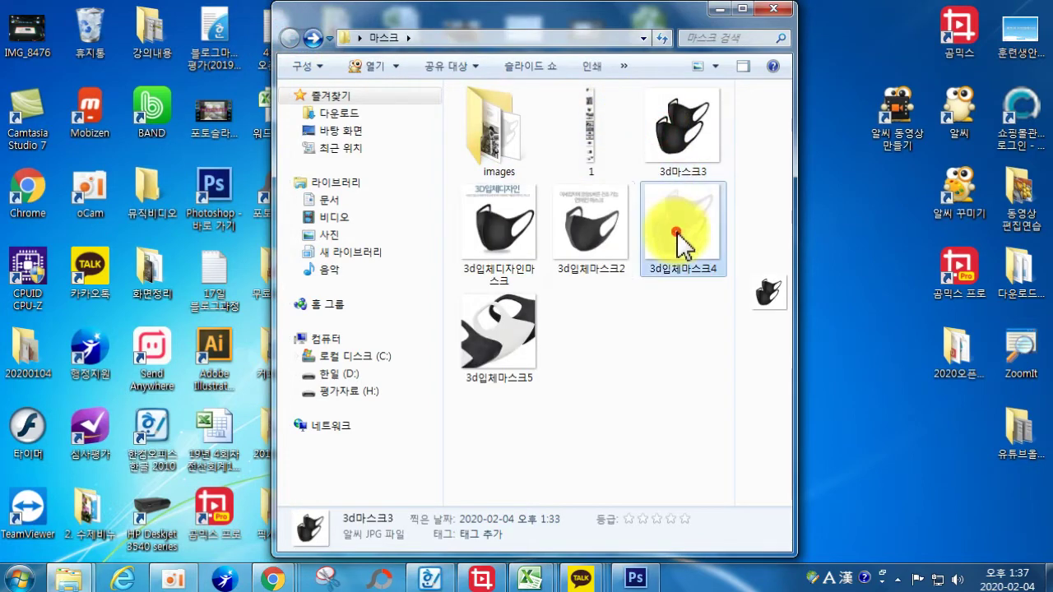
left_click(636, 401)
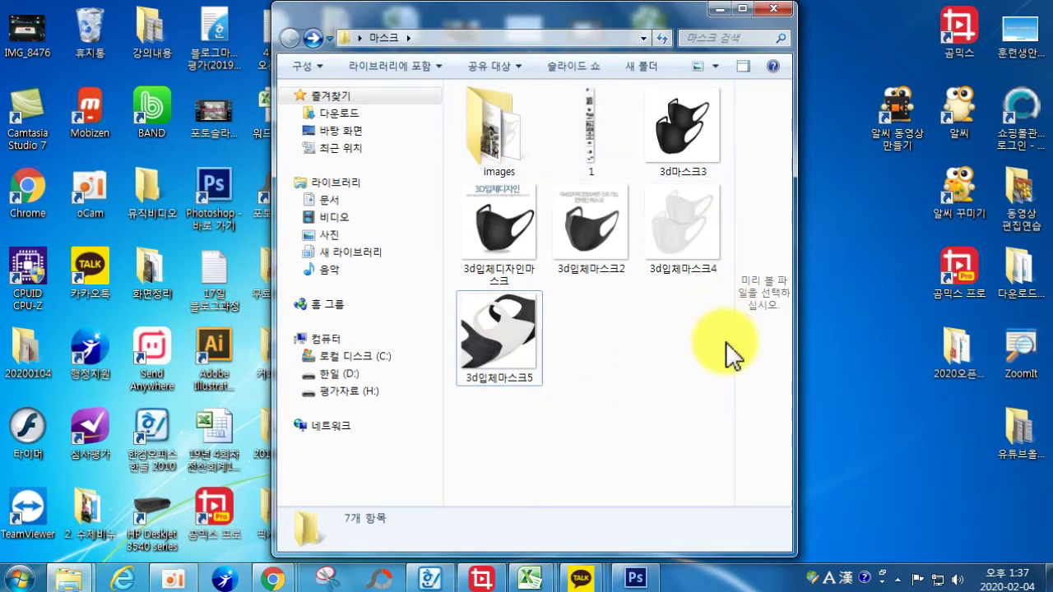
- Switch to the 한일컴퓨터 store window in Chrome and open the NAVER home page there
mouse_move(271, 578)
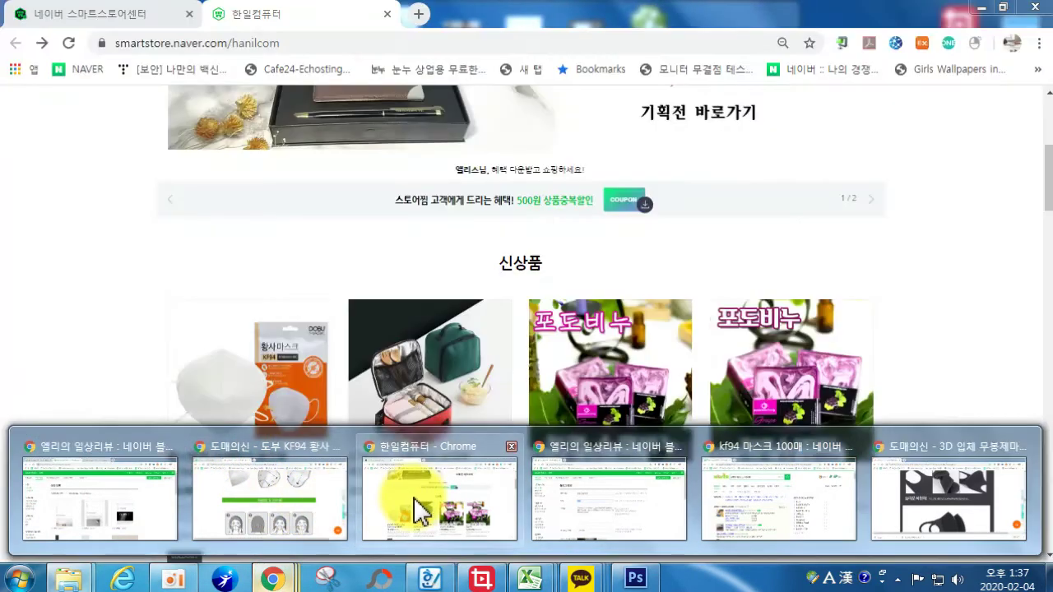
left_click(411, 505)
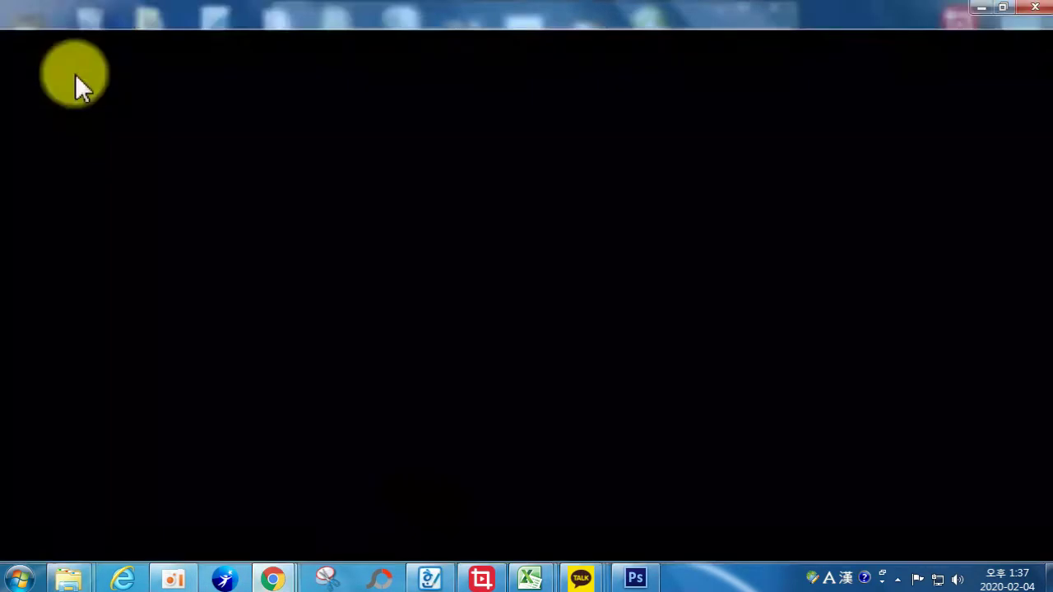
left_click(83, 66)
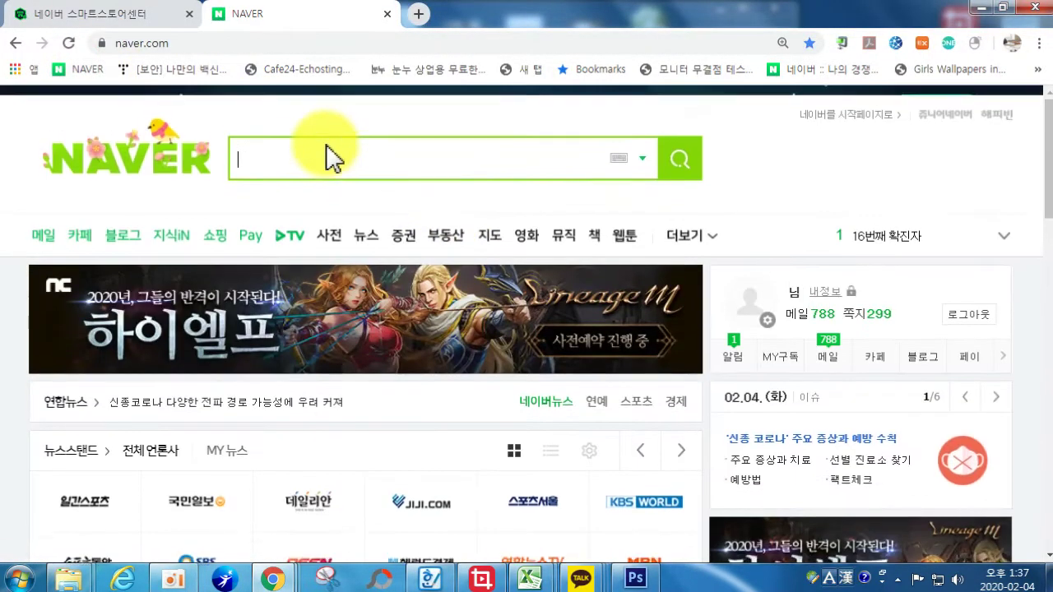
type("ㅡ")
key("BackSpace")
key("BackSpace")
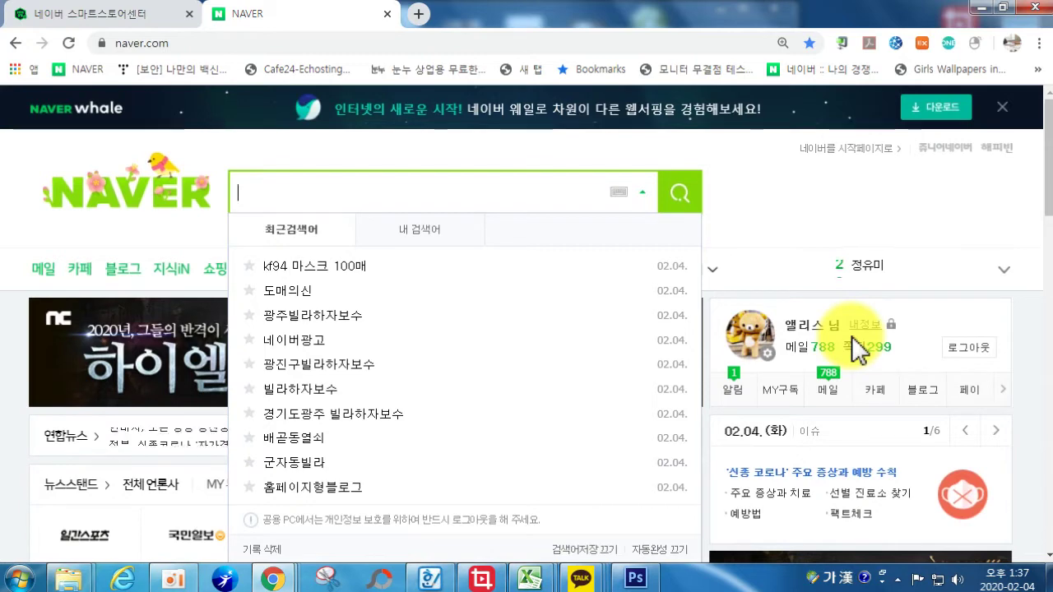
- Search NAVER for 3d마스크
type("3ㅇ")
key("BackSpace")
key("Hangul")
type("d")
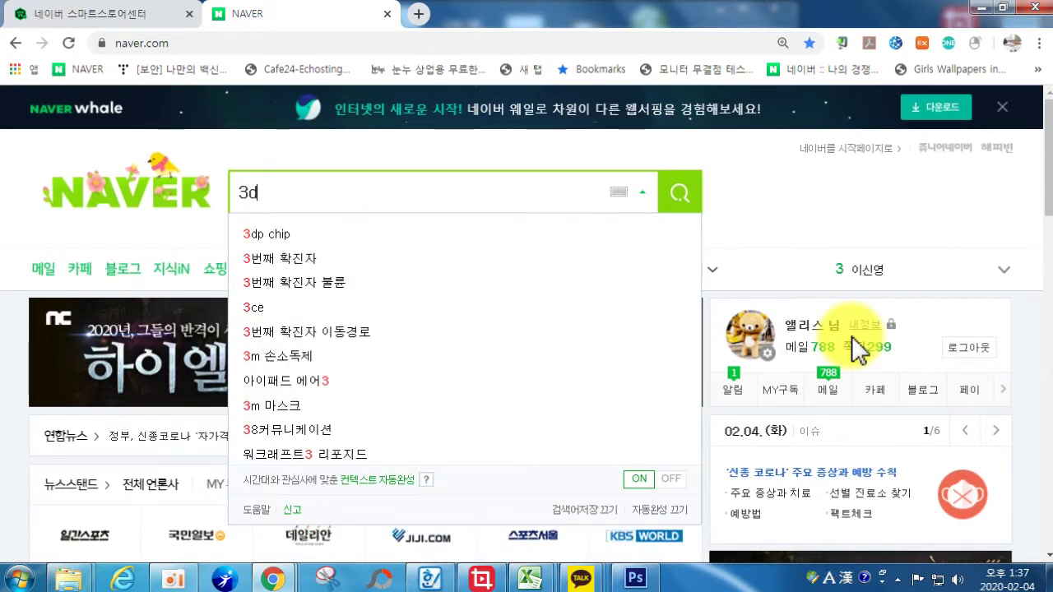
type("aktm")
key("BackSpace")
key("BackSpace")
key("BackSpace")
key("BackSpace")
key("Hangul")
type("마스크")
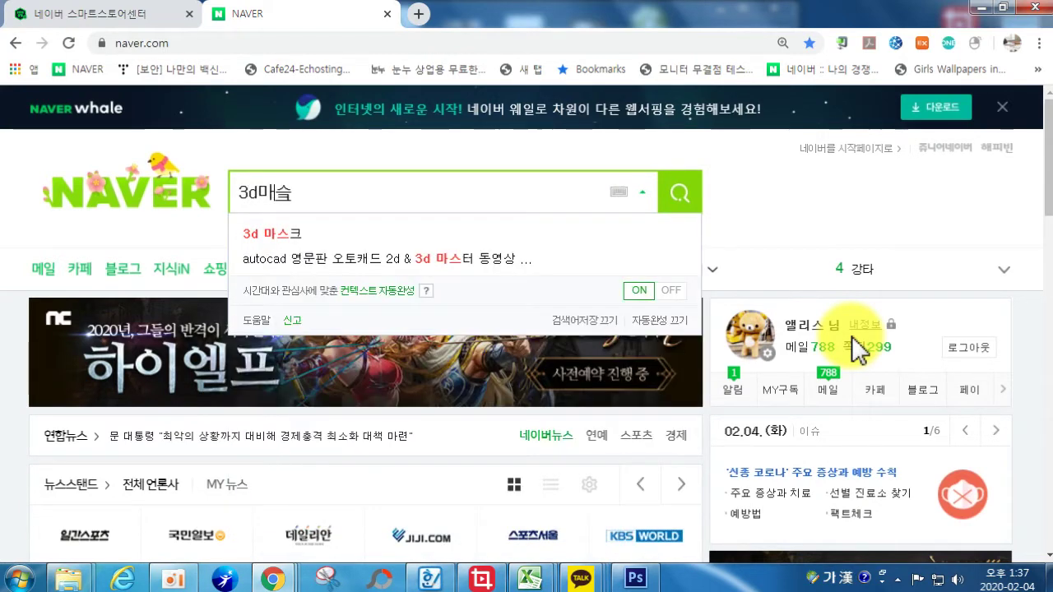
key("Return")
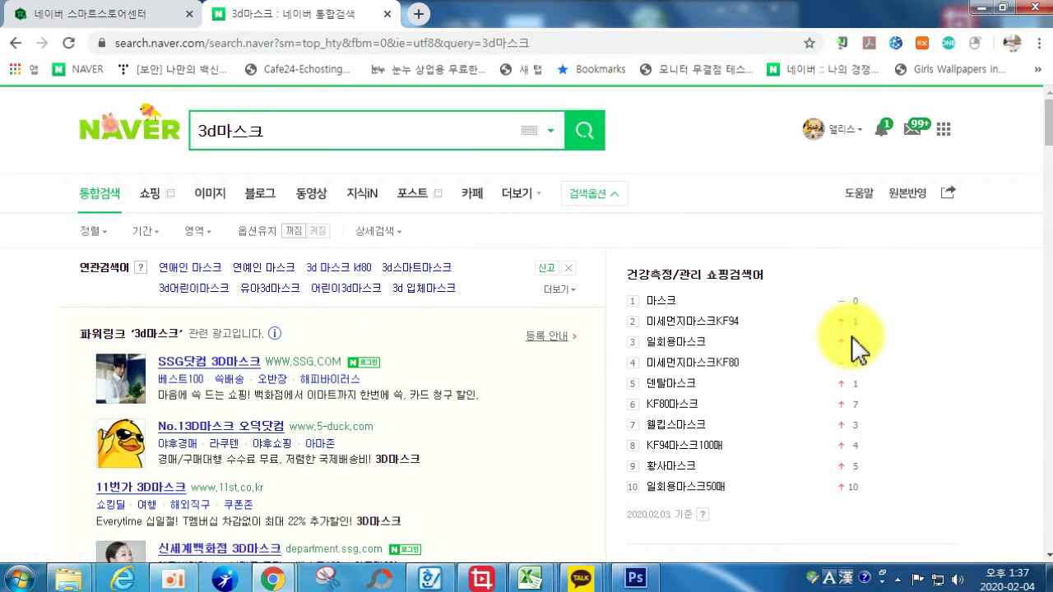
- Open the NAVER Shopping results for 3d마스크, expand the related shopping keywords and examine the titles, categories and prices of the listed masks
left_click(150, 198)
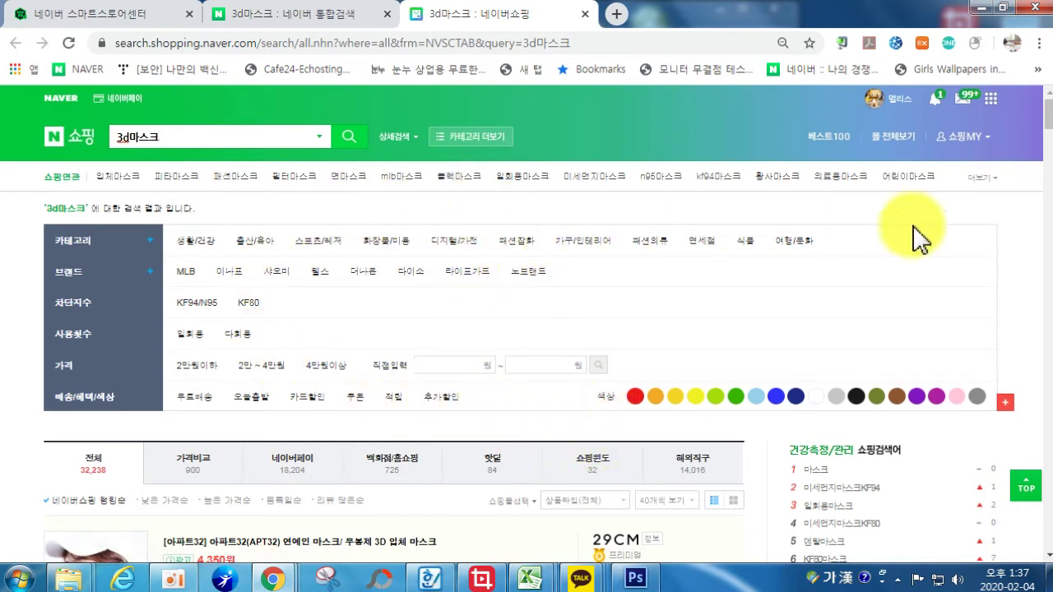
left_click(975, 178)
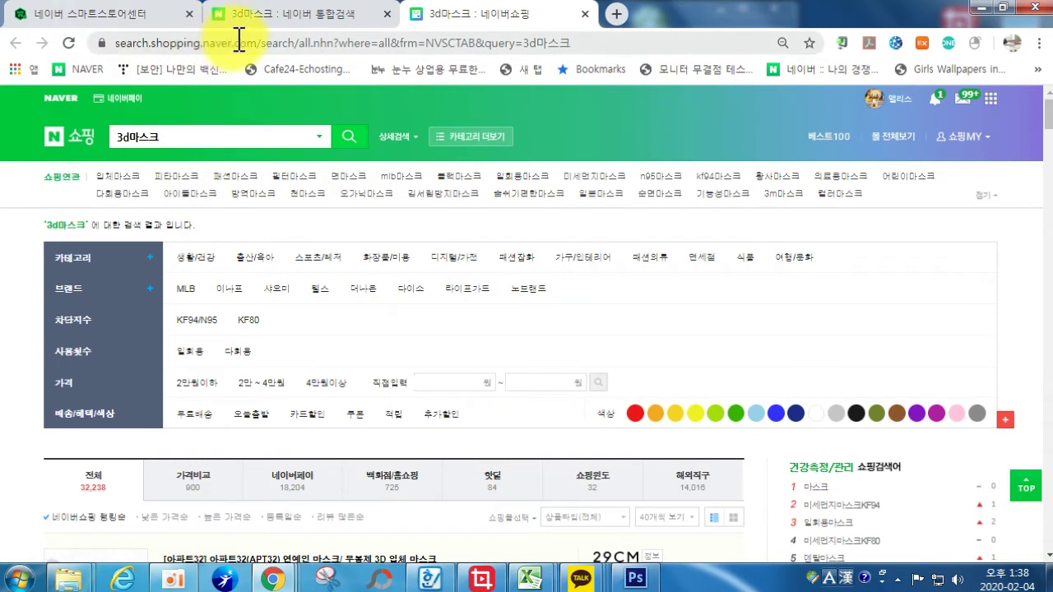
scroll(348, 371, "down", 4)
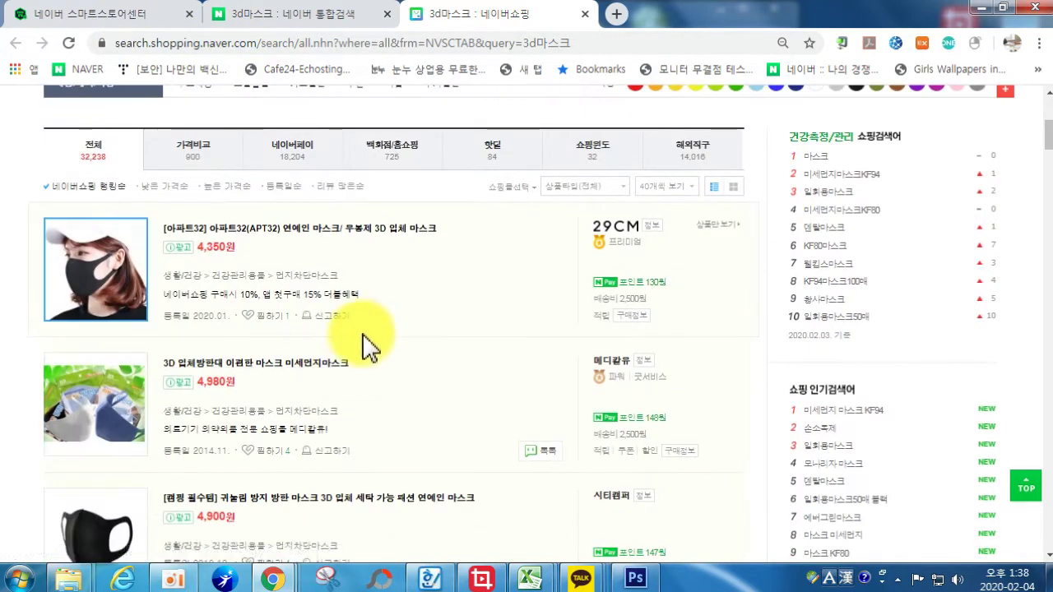
scroll(341, 326, "down", 1)
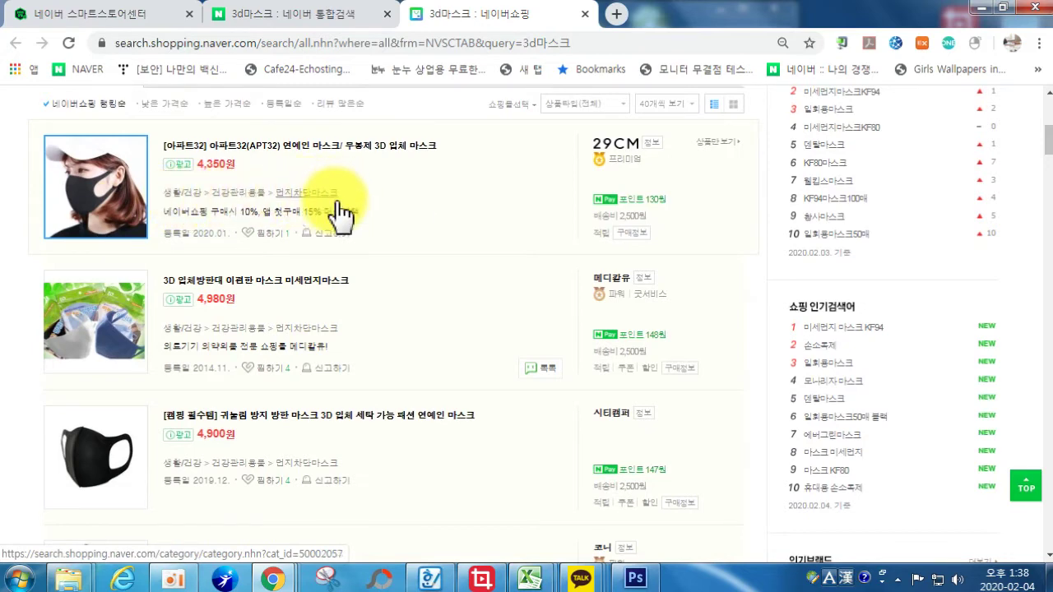
scroll(271, 304, "down", 1)
scroll(329, 280, "down", 1)
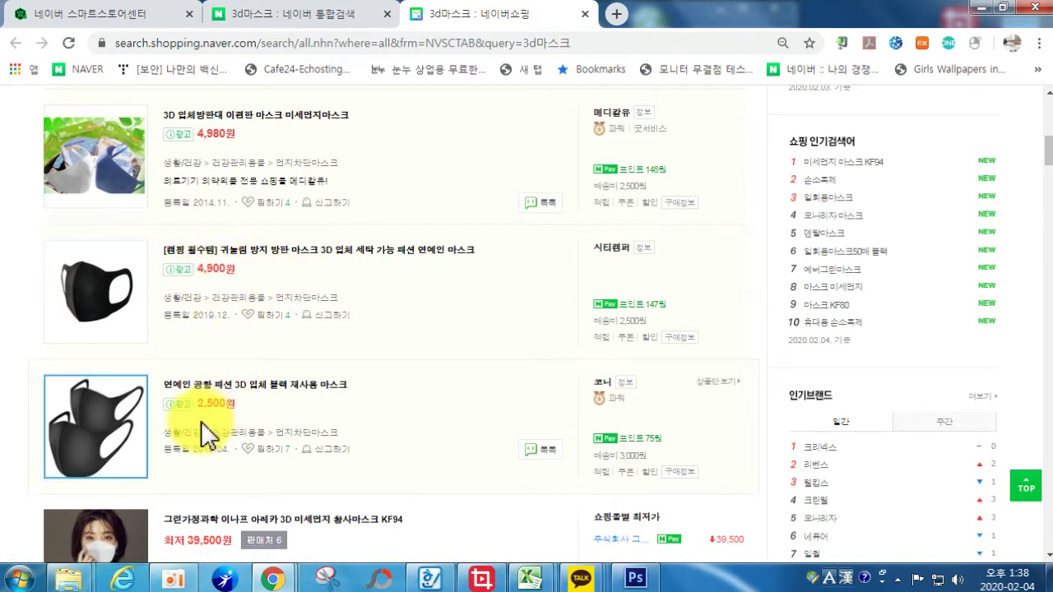
scroll(232, 409, "down", 1)
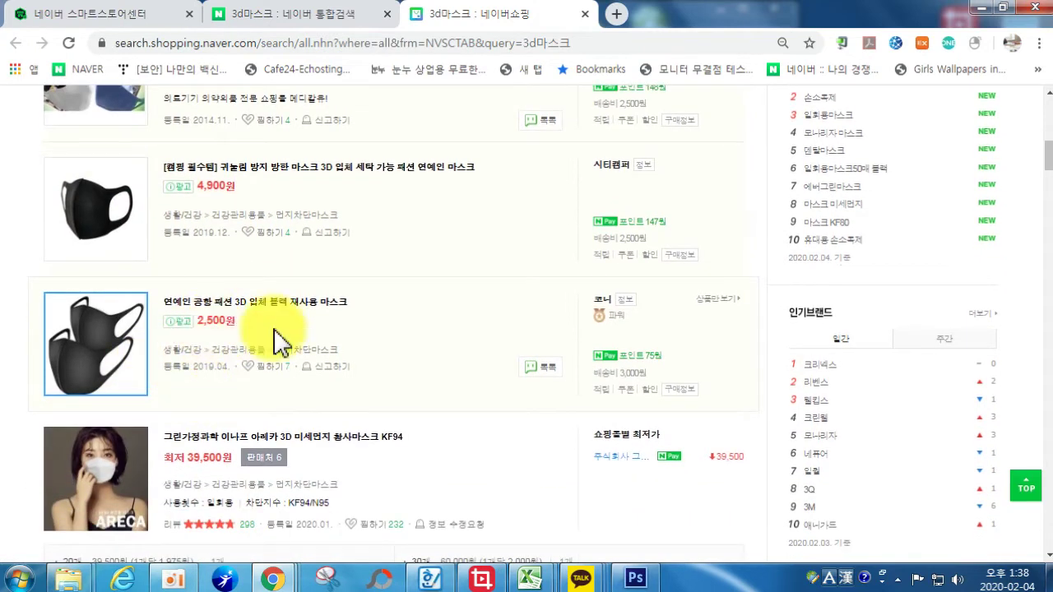
scroll(247, 312, "up", 3)
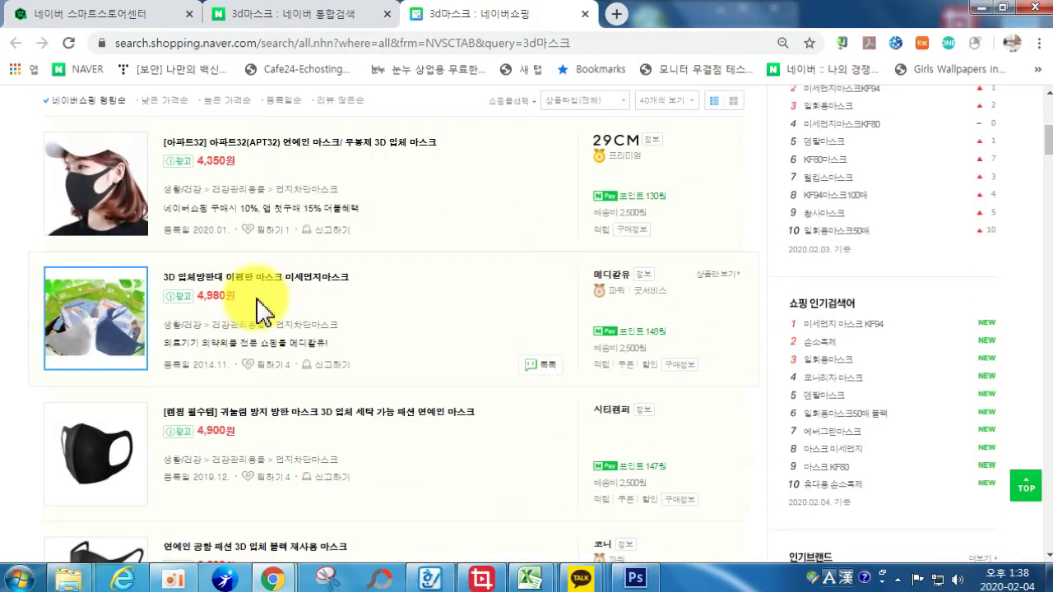
- Return to the NAVER integrated search page for 3d마스크 and search for 쇼핑인사이트 instead
scroll(321, 164, "up", 2)
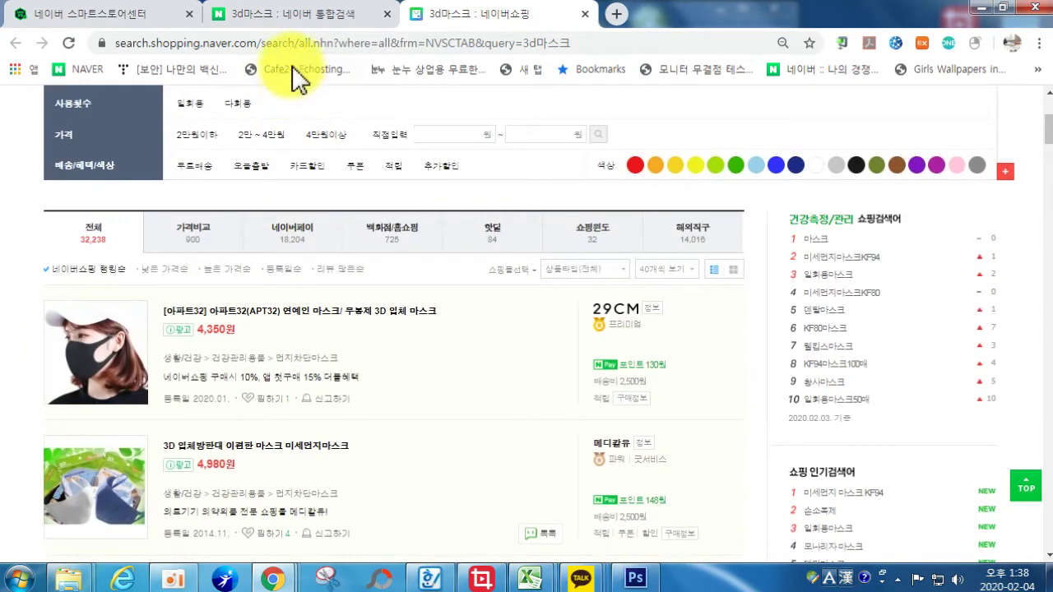
left_click(276, 25)
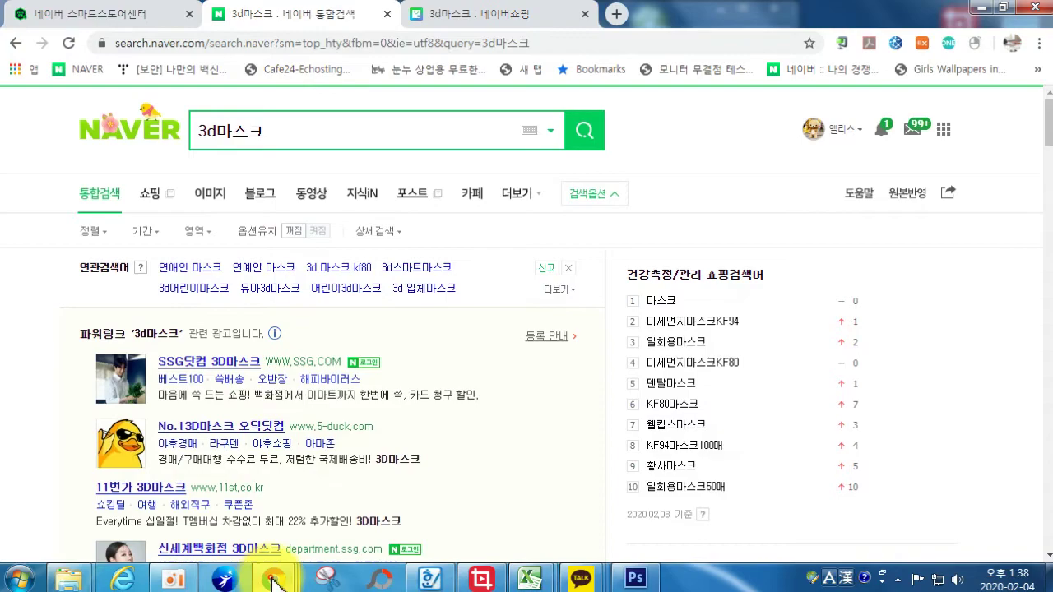
mouse_move(274, 581)
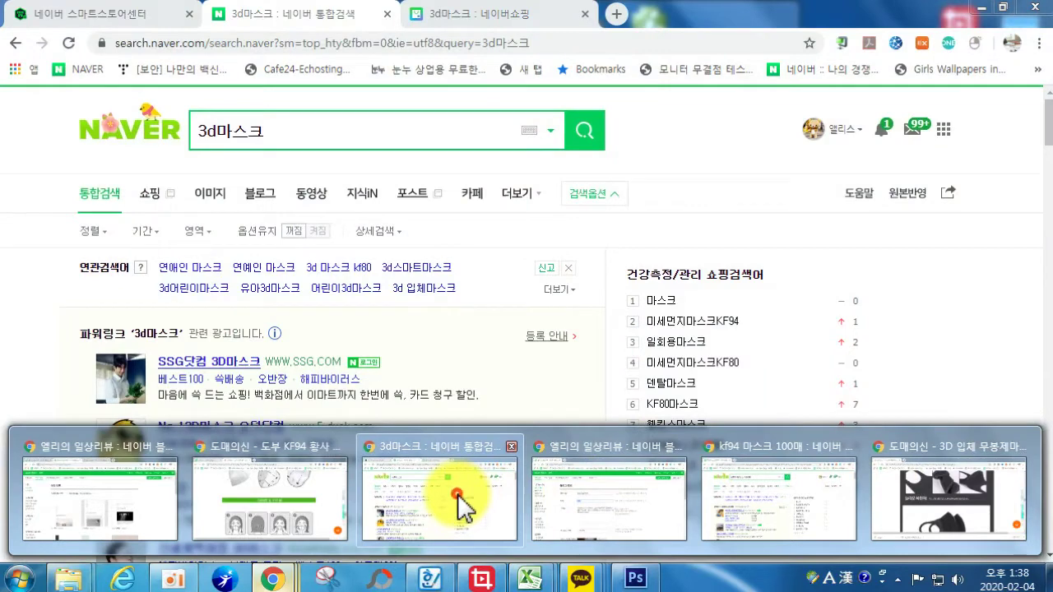
left_click(460, 506)
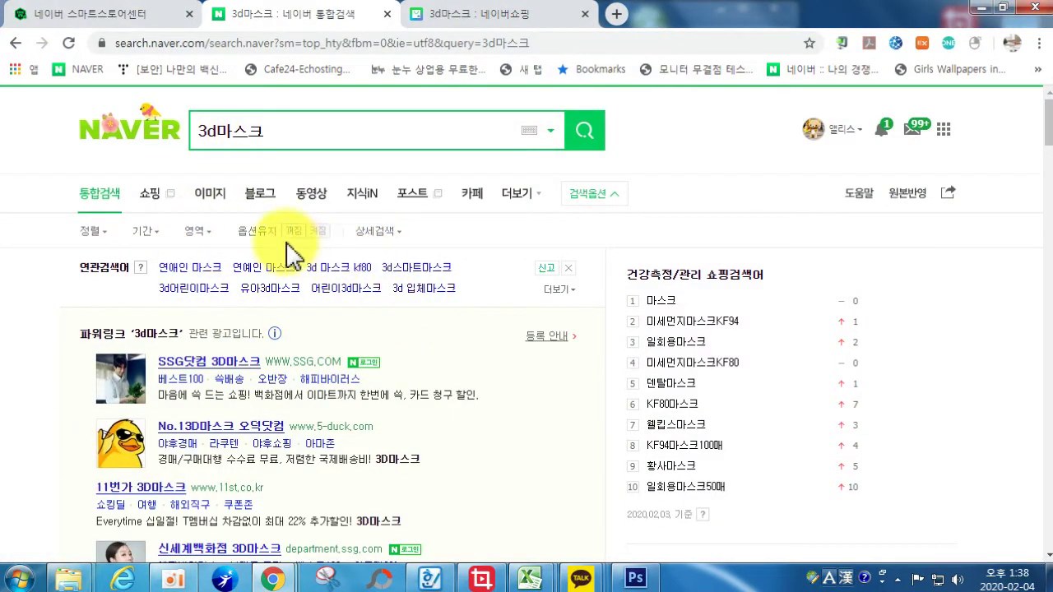
left_click(282, 130)
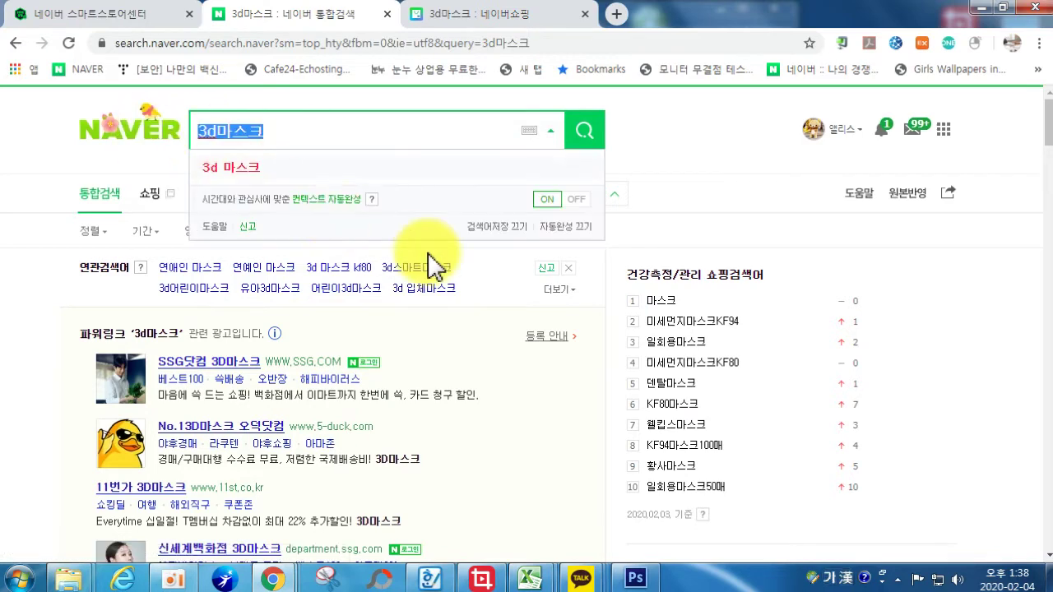
type("쇼핑인스")
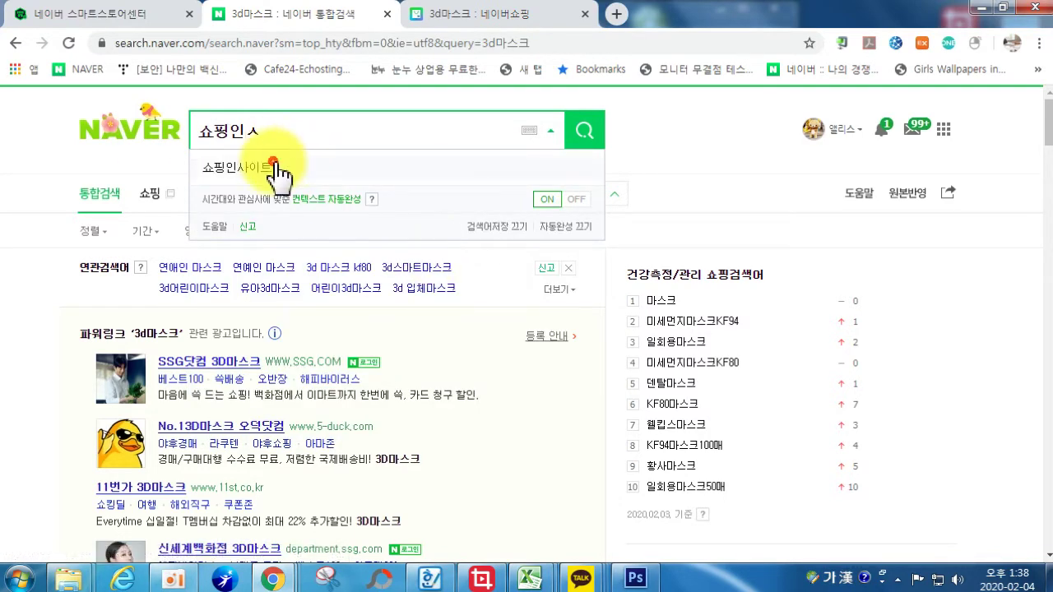
left_click(276, 169)
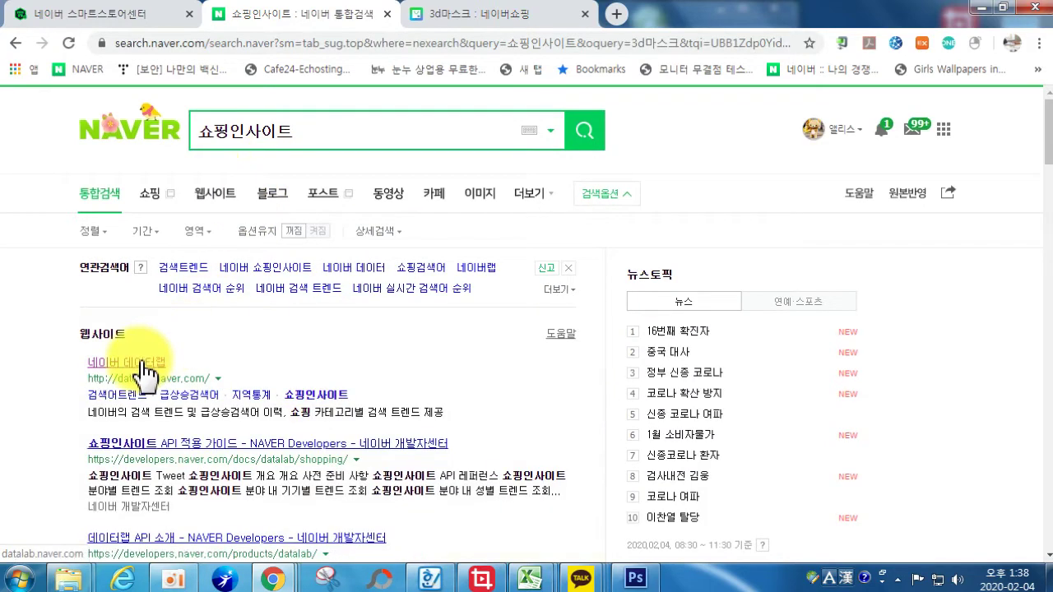
- Open the 네이버 데이터랩 site from the search results and go to its 쇼핑인사이트 category statistics
left_click(142, 363)
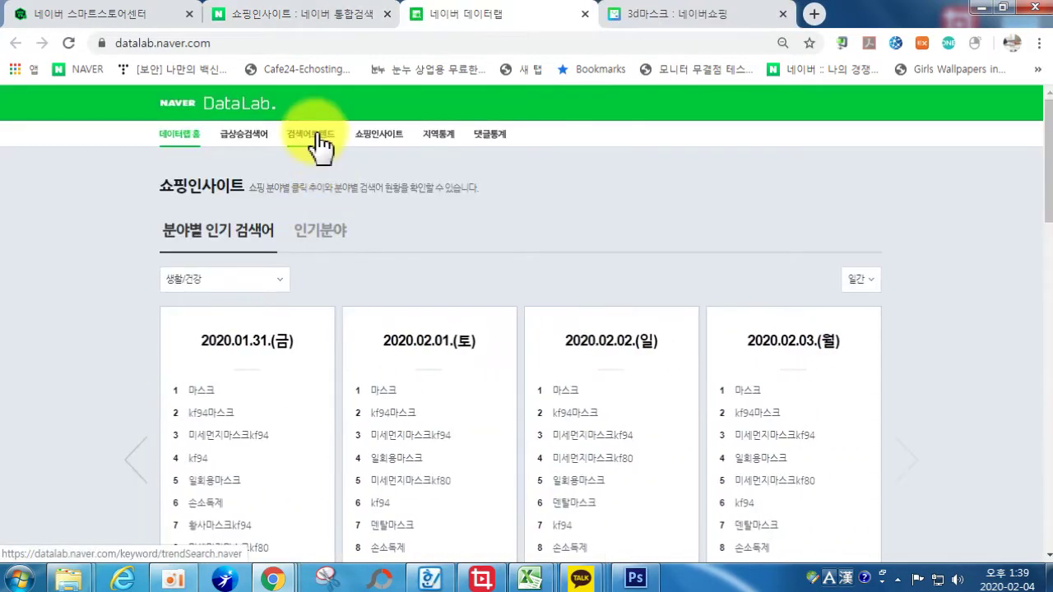
left_click(315, 134)
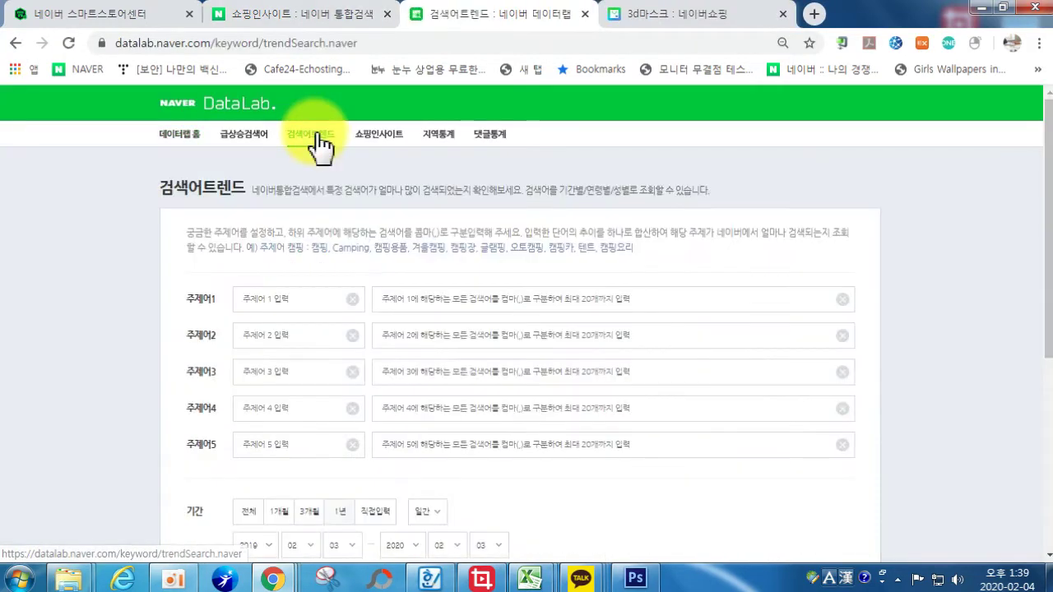
left_click(374, 140)
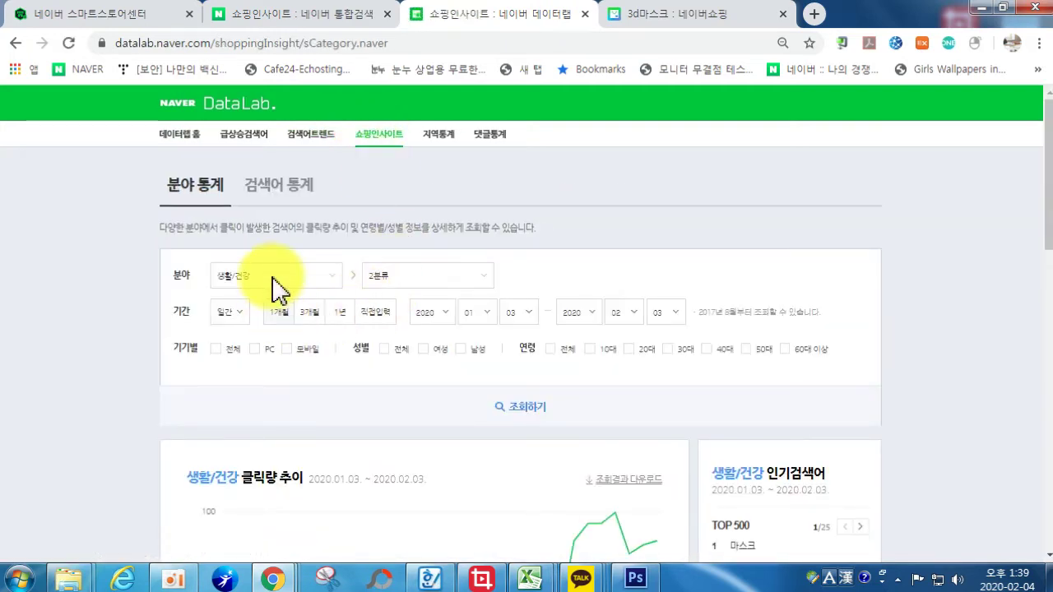
- Set the Shopping Insight subcategories under 생활/건강 to 건강관리용품 and 먼지차단마스크
left_click(429, 281)
scroll(424, 353, "down", 3)
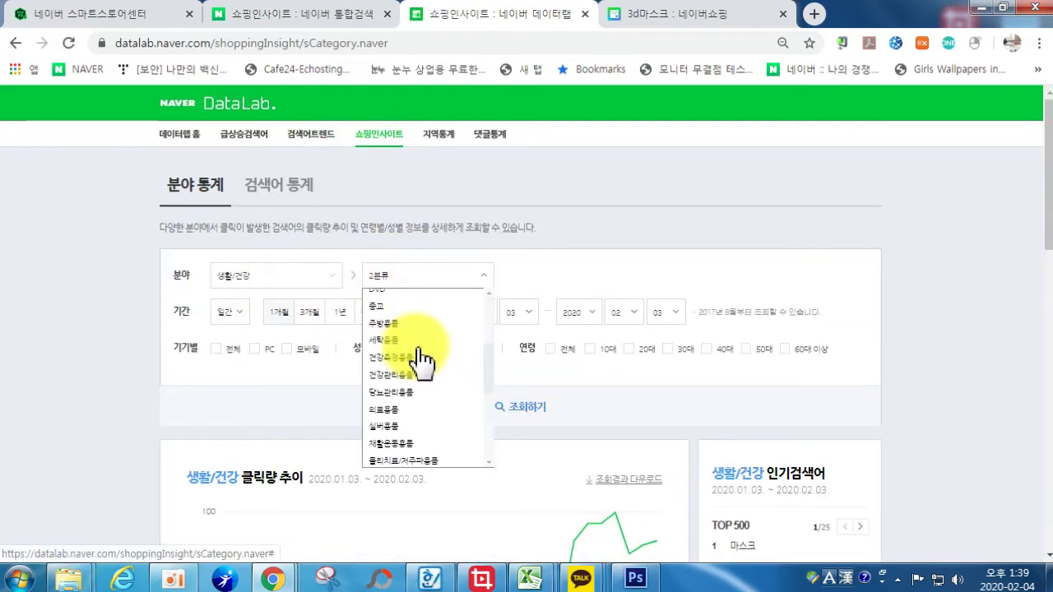
left_click(411, 376)
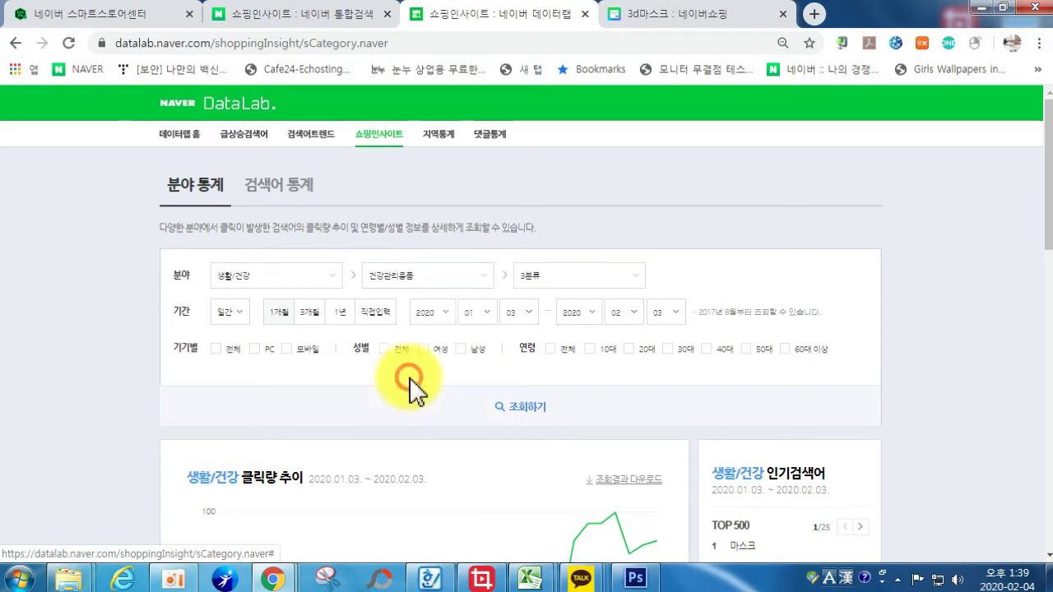
left_click(543, 278)
left_click(551, 385)
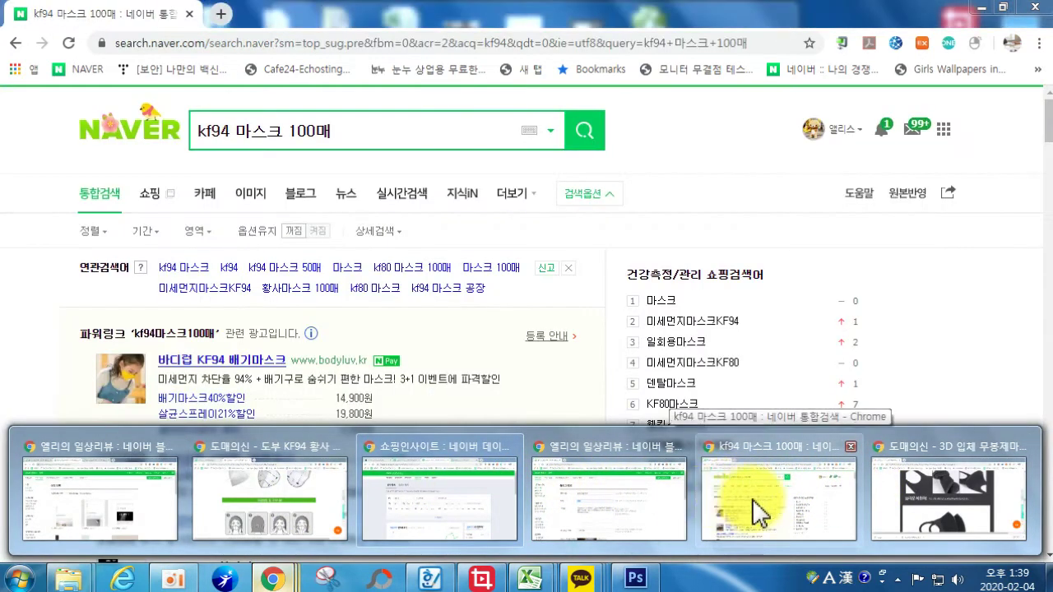
- Switch to the Chrome window with the kf94 마스크 100매 results and search NAVER for 3d 입체마스크
left_click(744, 499)
left_click(355, 127)
type("3ㅇ")
key("BackSpace")
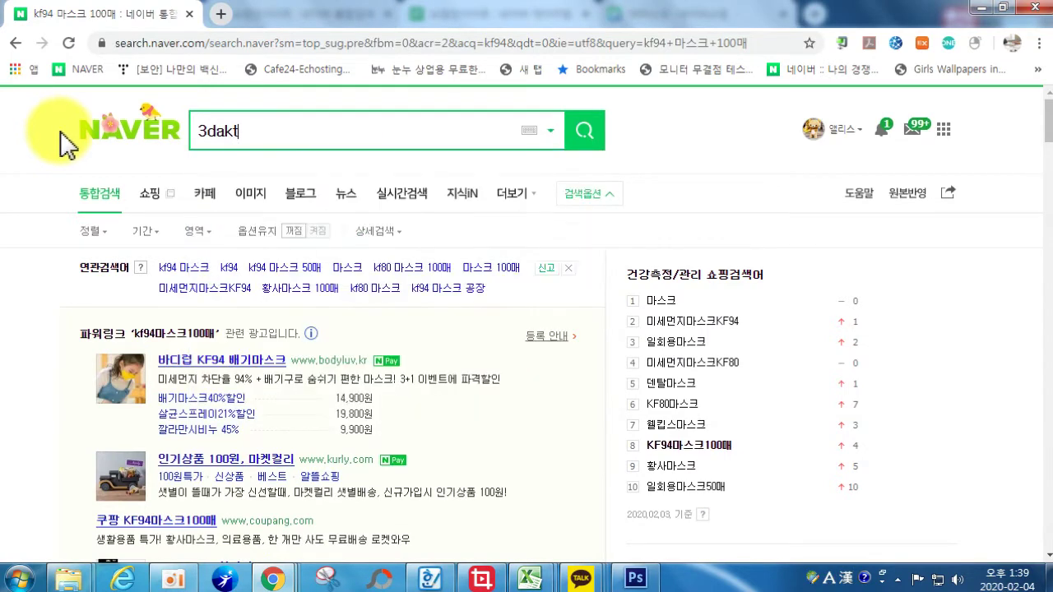
key("BackSpace")
key("BackSpace")
key("BackSpace")
key("Hangul")
type("입체마")
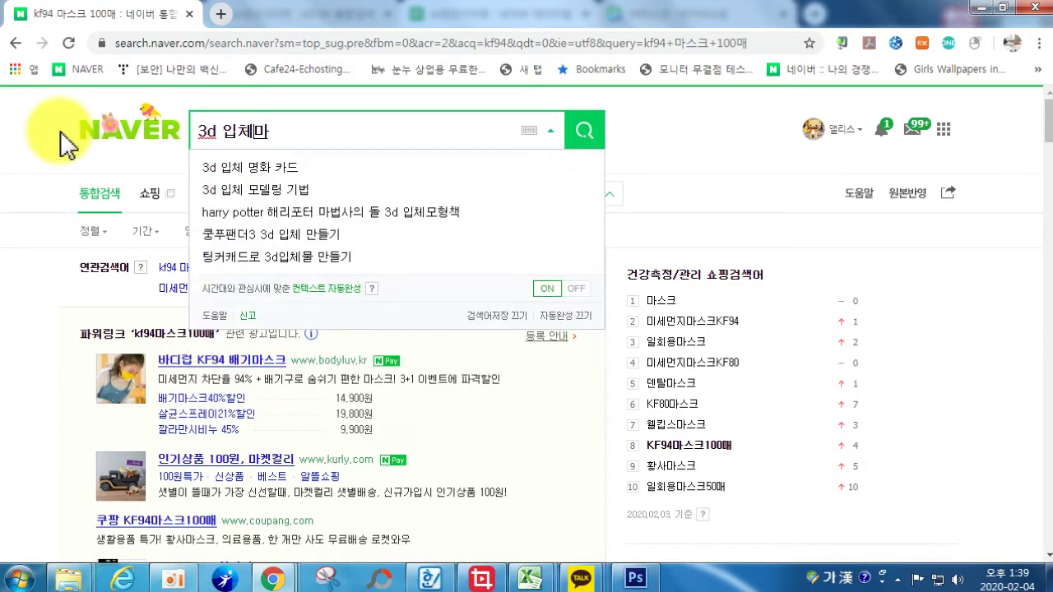
type("스크")
key("Return")
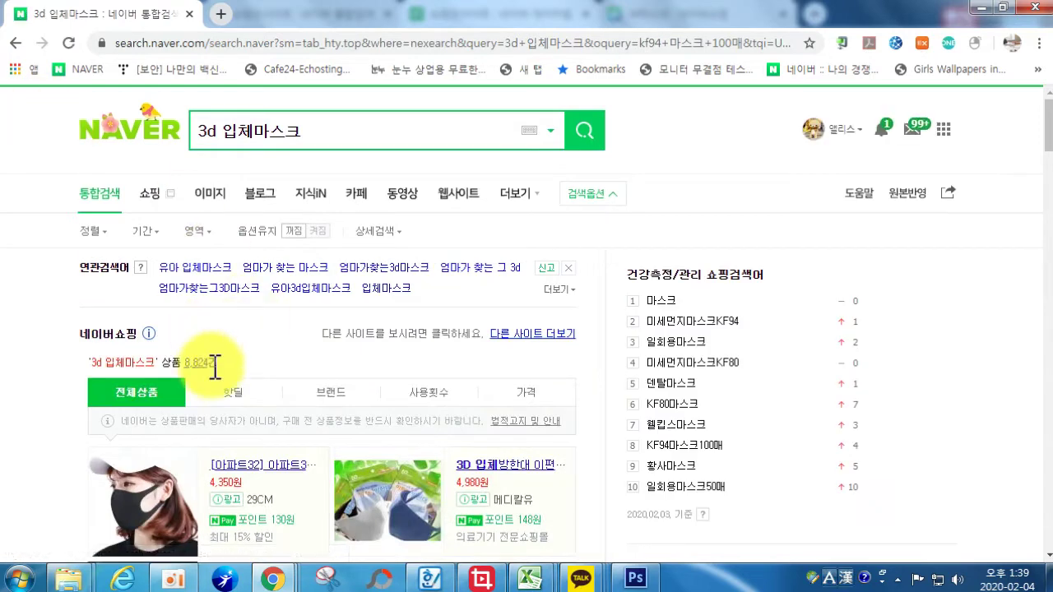
- Open the NAVER Shopping results for 3d 입체마스크 and examine the category filters and the listed masks' titles, category paths and prices
scroll(214, 368, "down", 2)
scroll(239, 283, "up", 1)
scroll(243, 278, "up", 2)
left_click(153, 191)
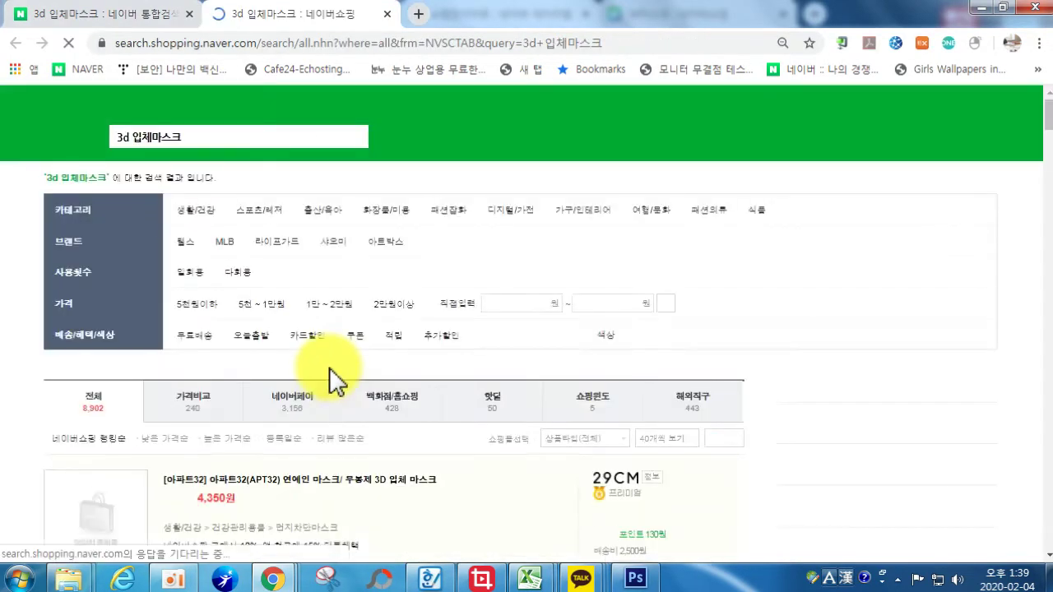
scroll(329, 379, "down", 5)
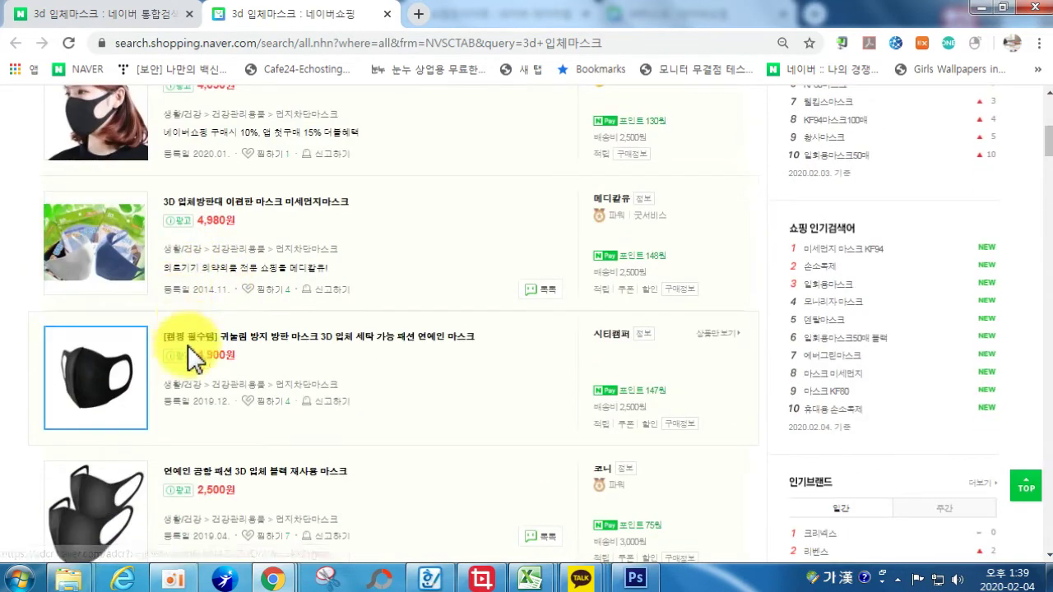
scroll(189, 346, "down", 2)
scroll(182, 364, "down", 1)
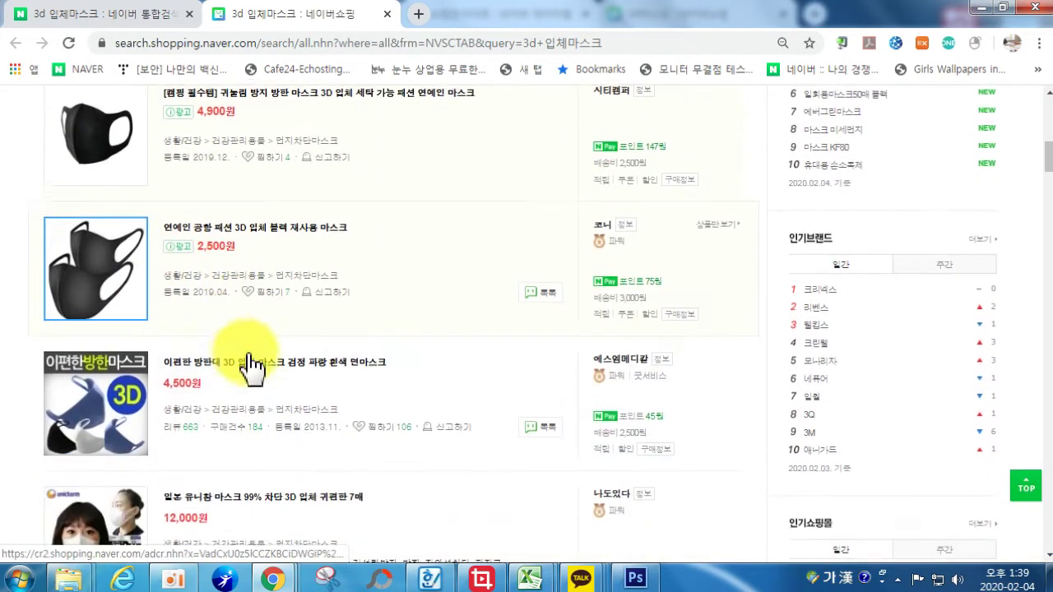
scroll(288, 424, "down", 2)
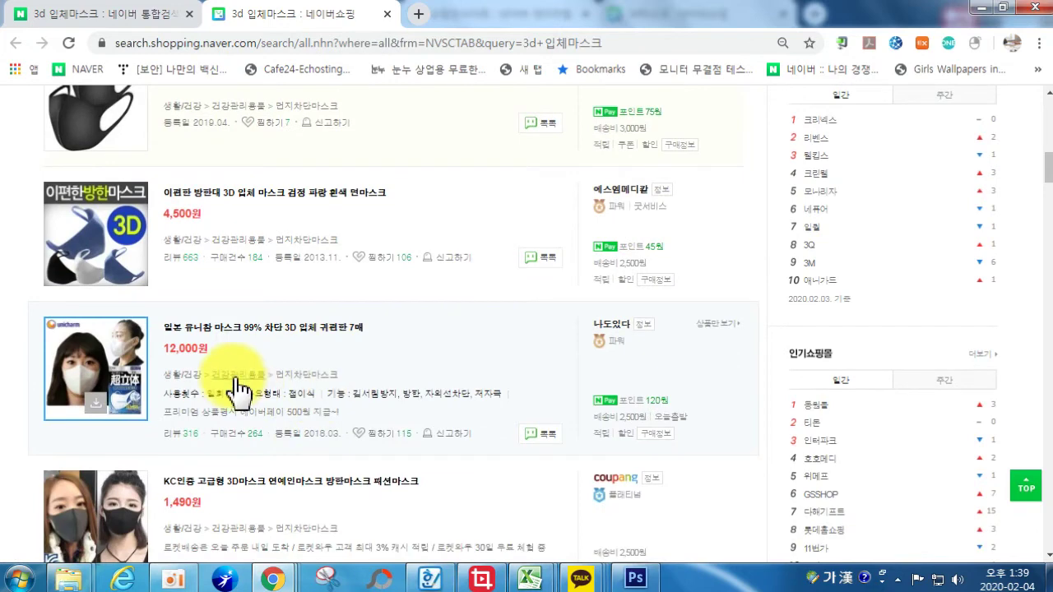
scroll(341, 370, "up", 10)
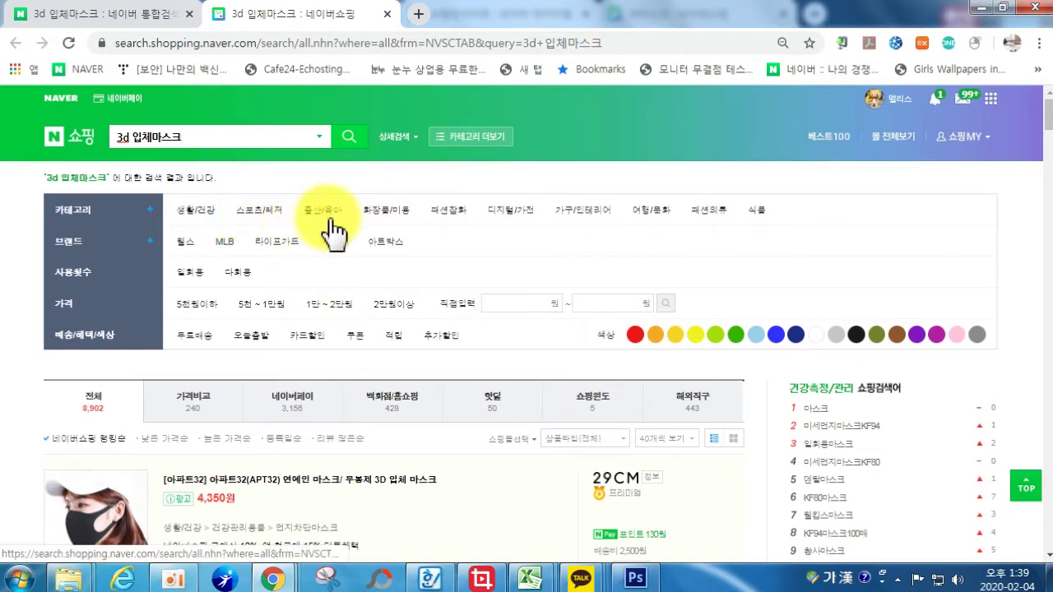
scroll(254, 277, "down", 8)
scroll(246, 411, "down", 2)
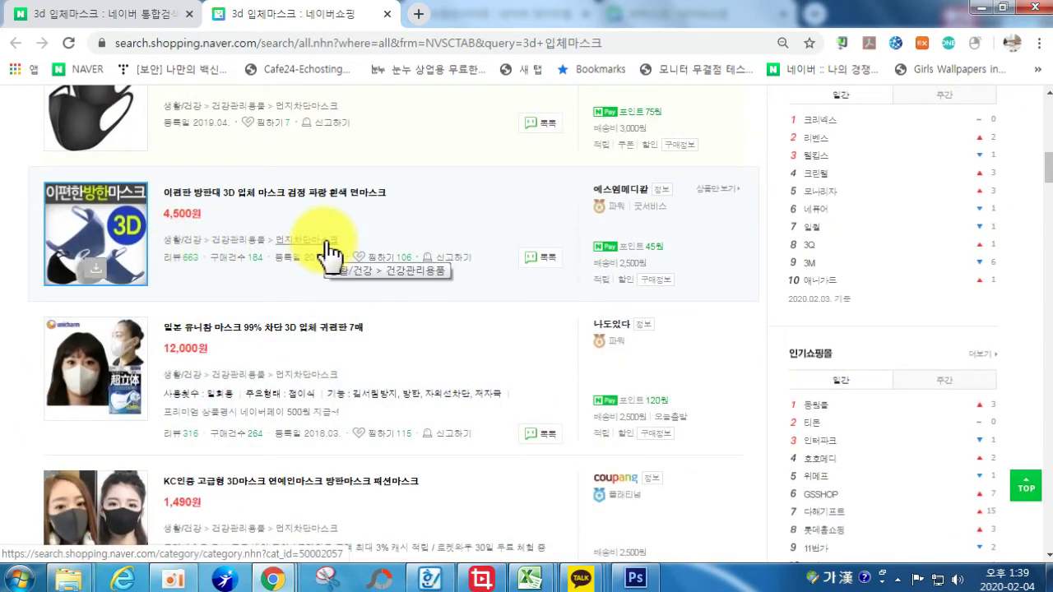
scroll(331, 197, "up", 1)
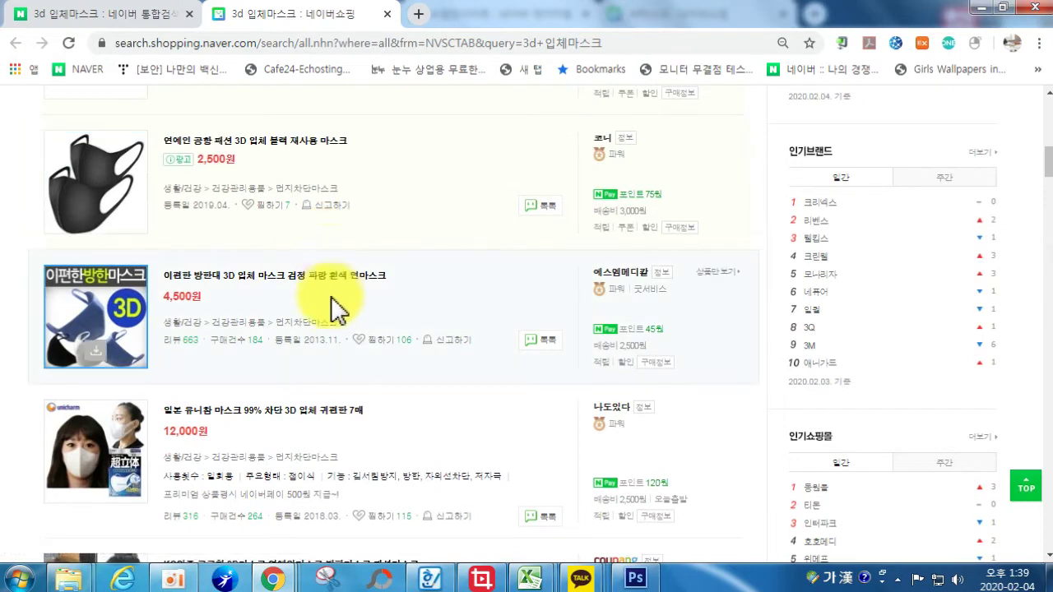
scroll(337, 321, "up", 6)
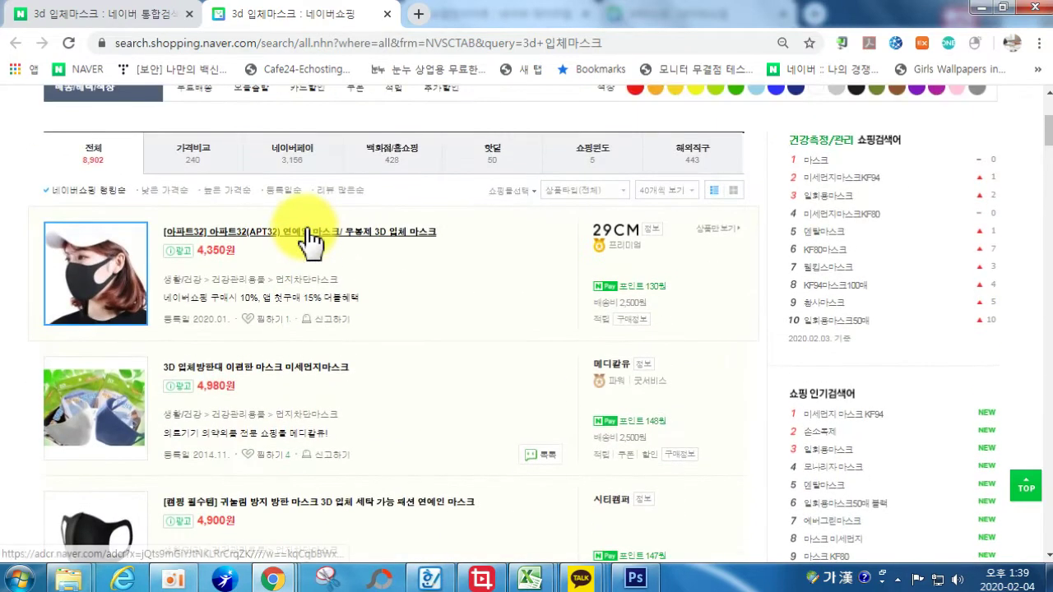
- Return to the DataLab Shopping Insight window and run the statistics query for the 먼지차단마스크 category
left_click(129, 14)
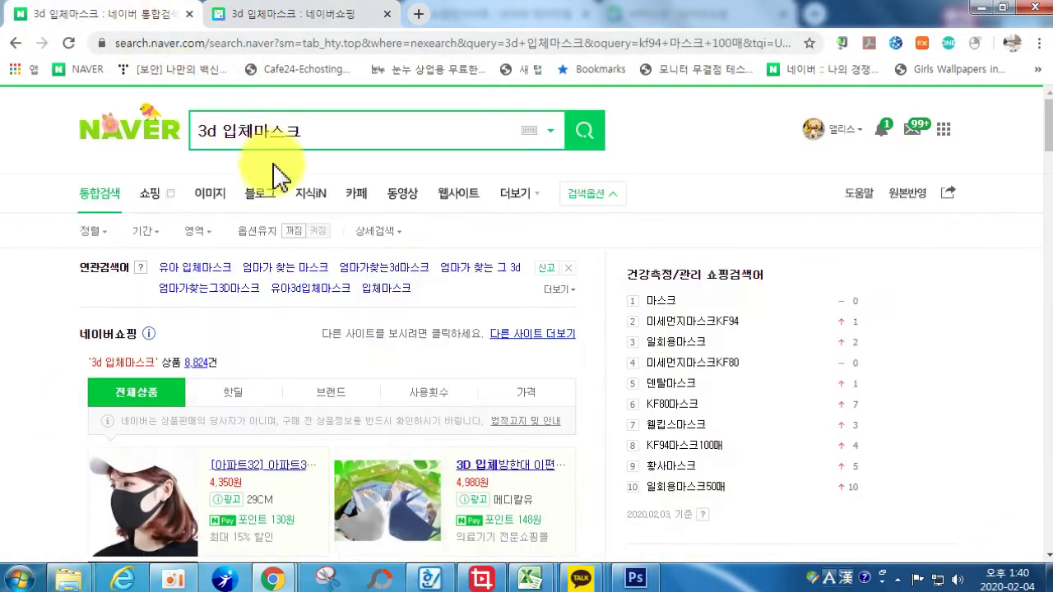
mouse_move(271, 576)
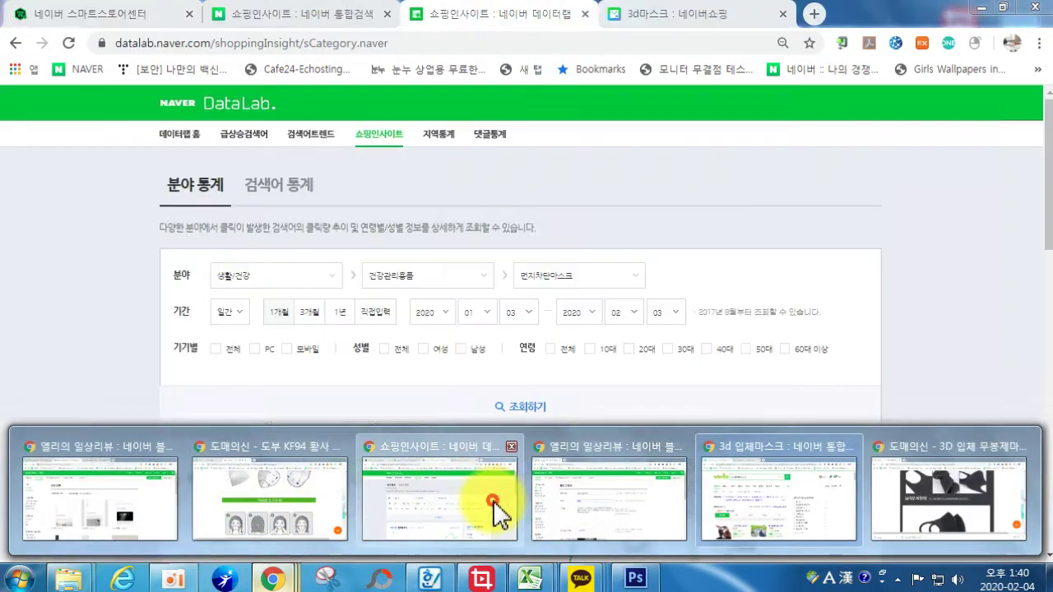
left_click(497, 511)
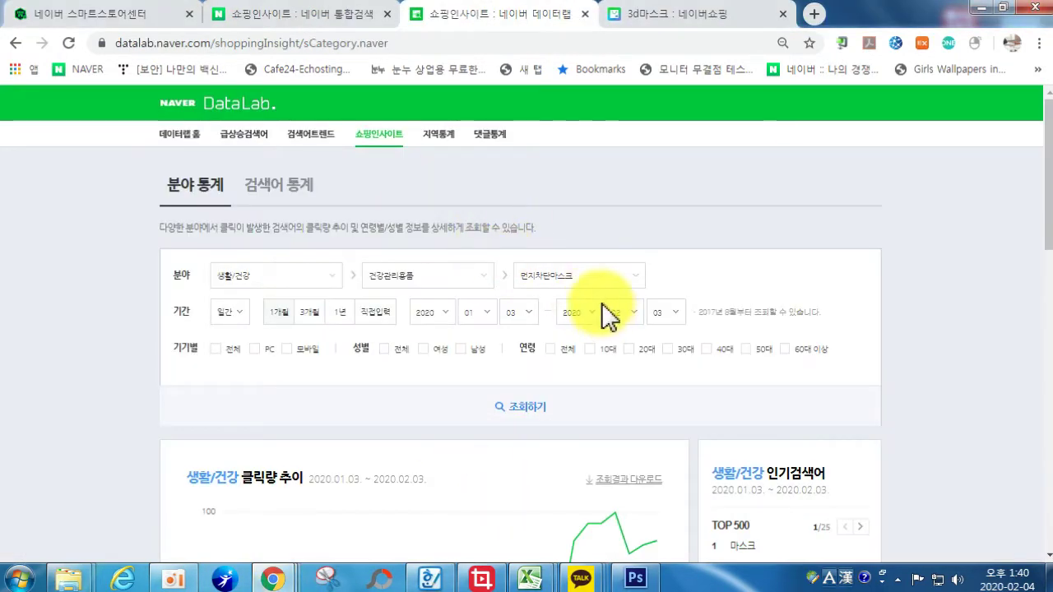
scroll(535, 312, "down", 1)
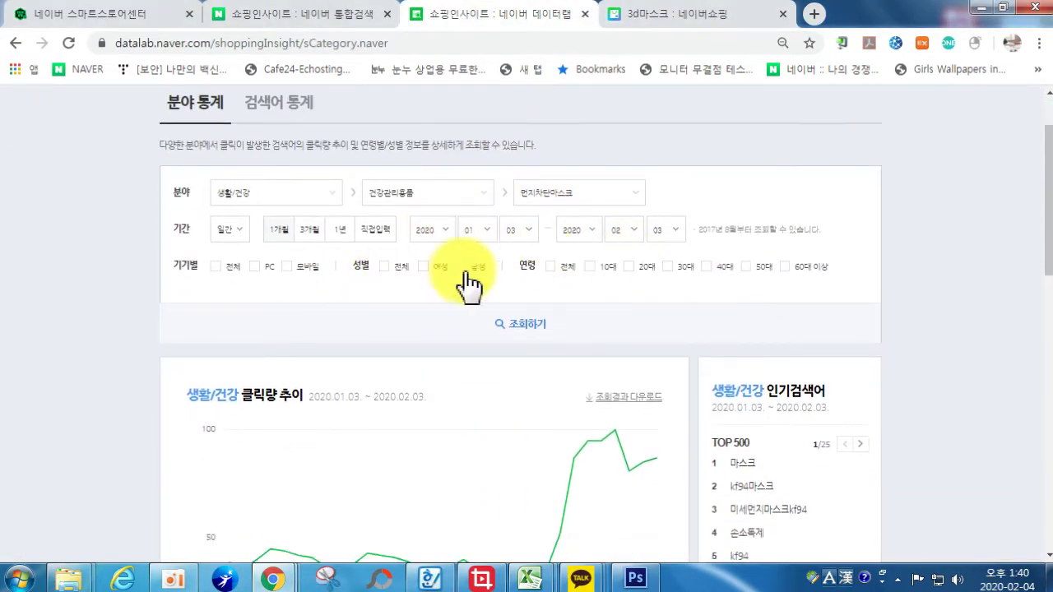
left_click(534, 335)
- Examine the 먼지차단마스크 click trend, the device, gender and age shares, and the popular search terms ranked 1 to 20
scroll(531, 338, "down", 3)
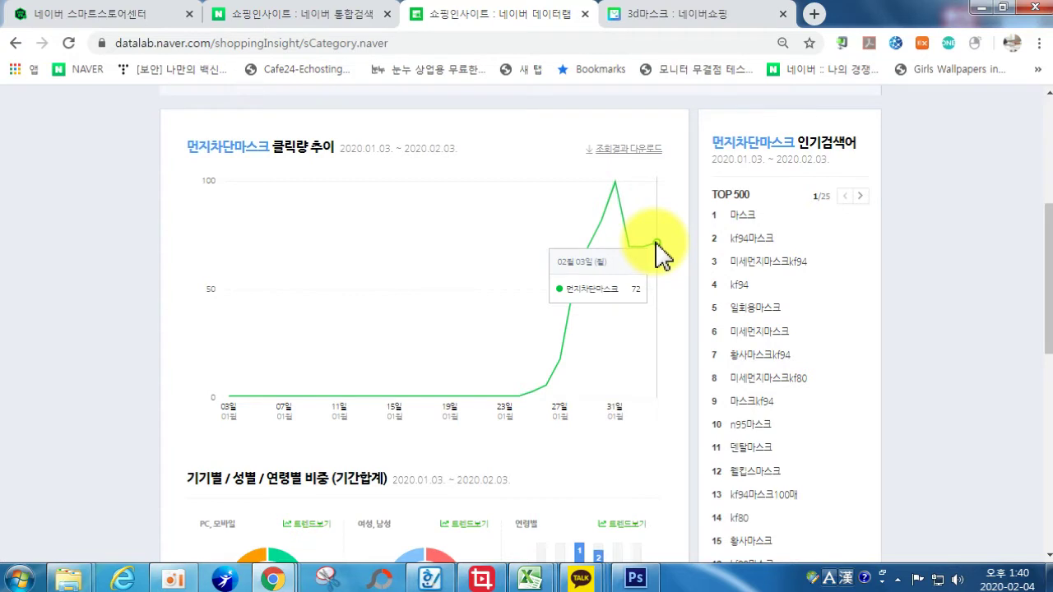
scroll(753, 234, "down", 1)
scroll(778, 206, "up", 1)
scroll(765, 181, "down", 2)
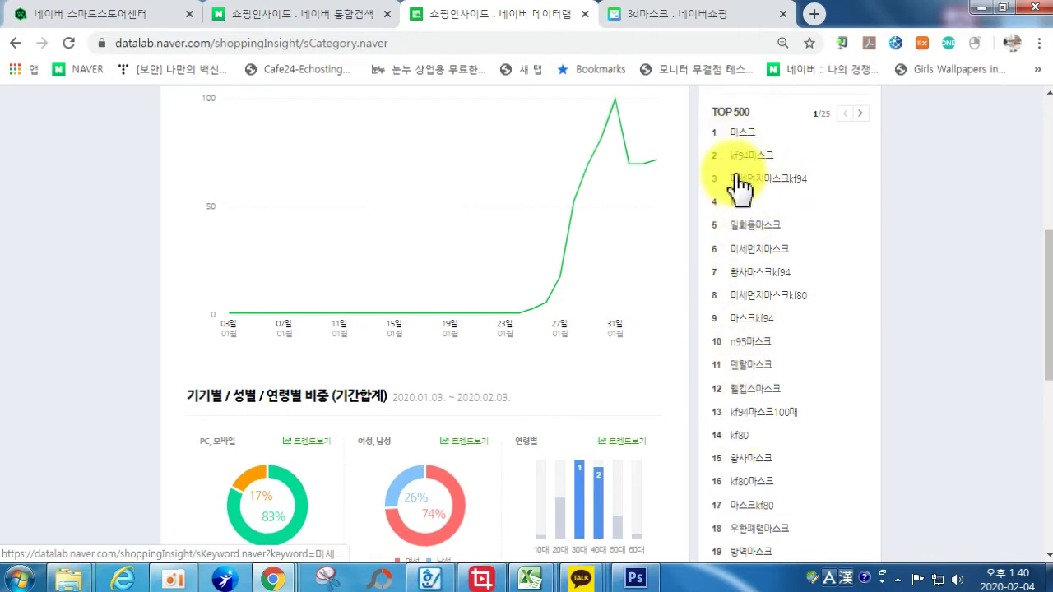
scroll(753, 418, "down", 2)
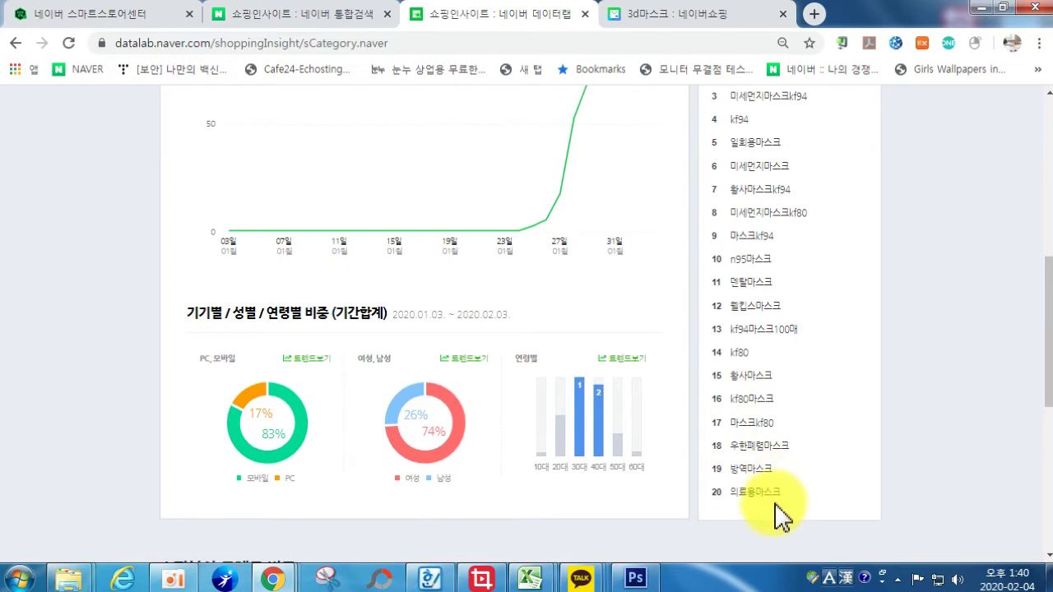
scroll(713, 235, "up", 1)
scroll(789, 346, "up", 2)
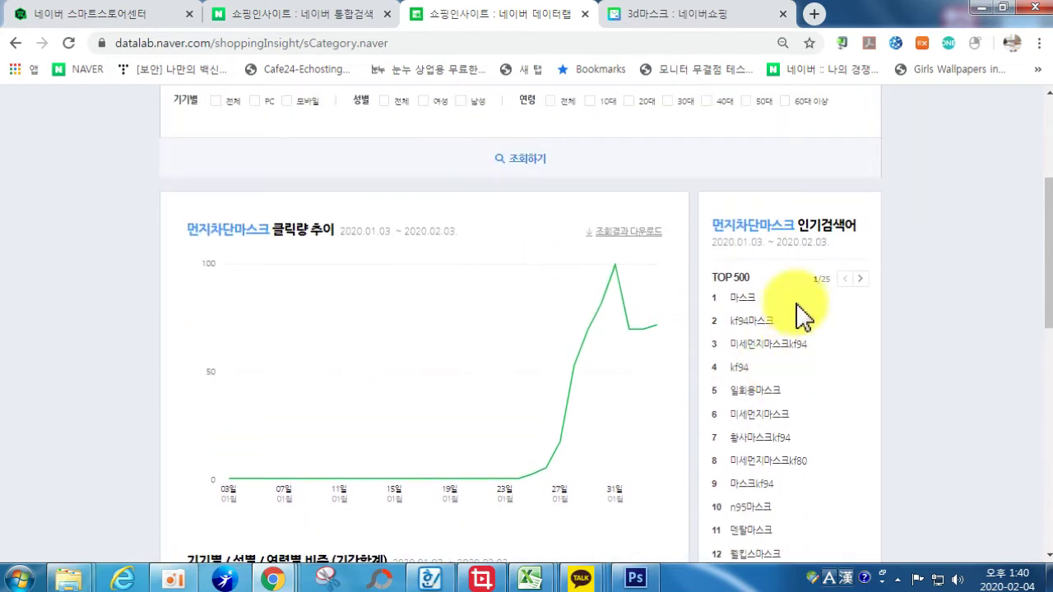
- Show the second page of the TOP 500 popular search terms and read the keywords ranked 21 to 40
left_click(859, 279)
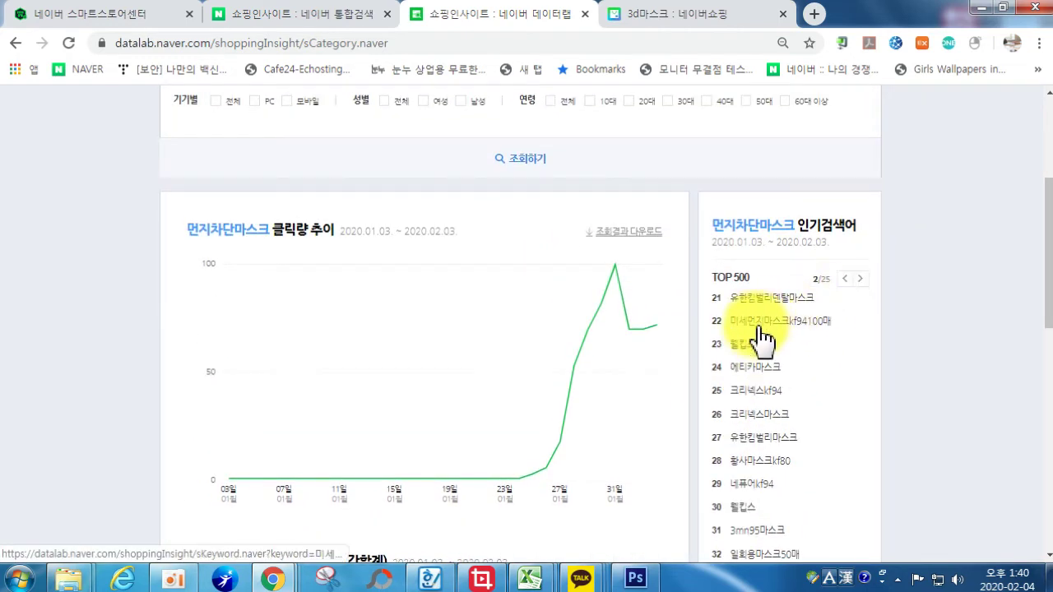
scroll(761, 338, "down", 2)
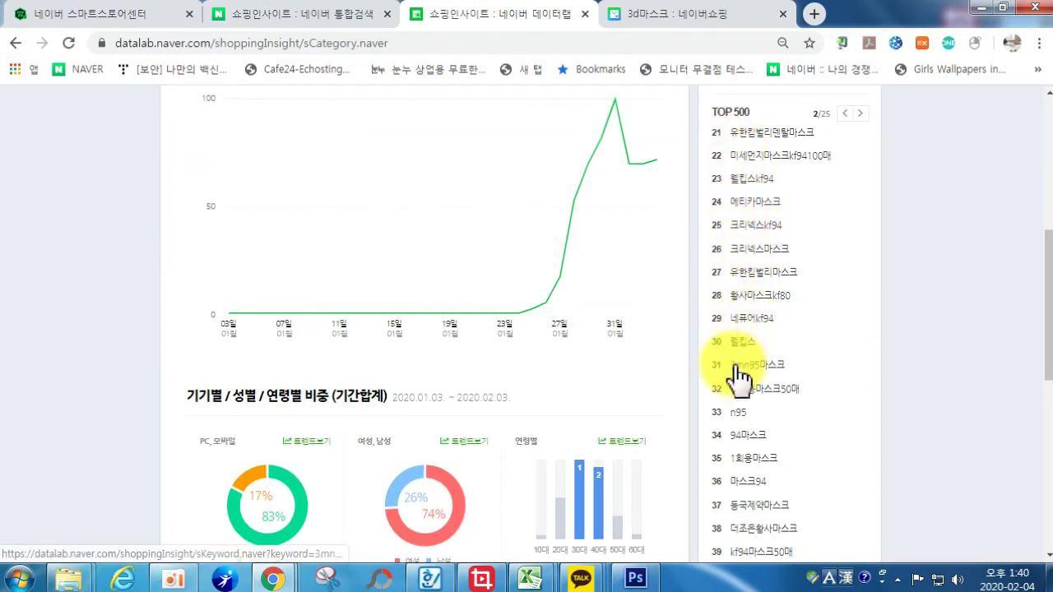
scroll(741, 387, "down", 1)
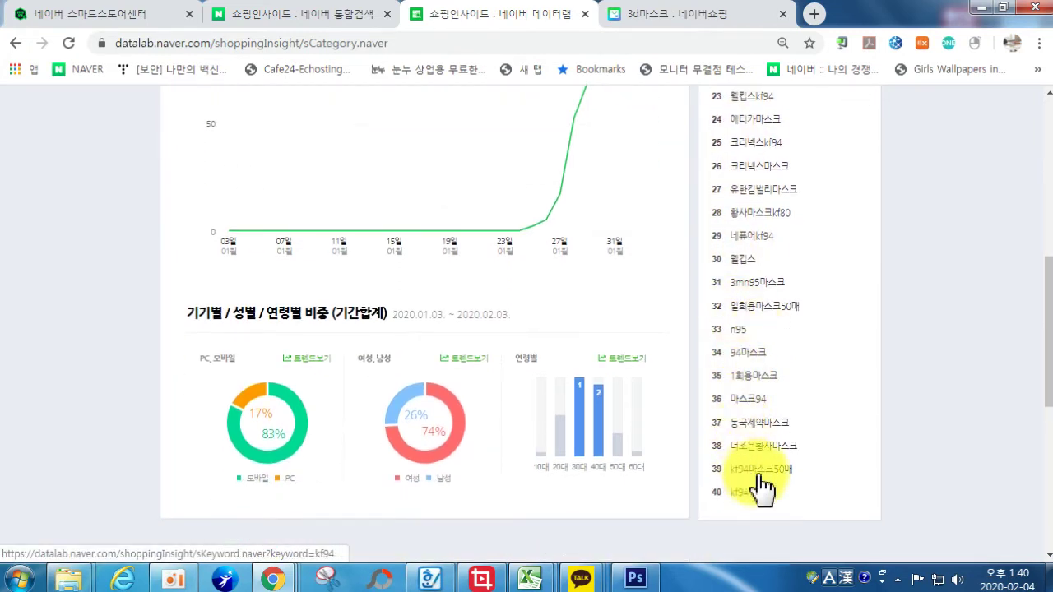
- Show the third page of the 먼지차단마스크 TOP 500 search terms and read the keywords ranked 41 to 60
scroll(834, 387, "up", 3)
left_click(866, 279)
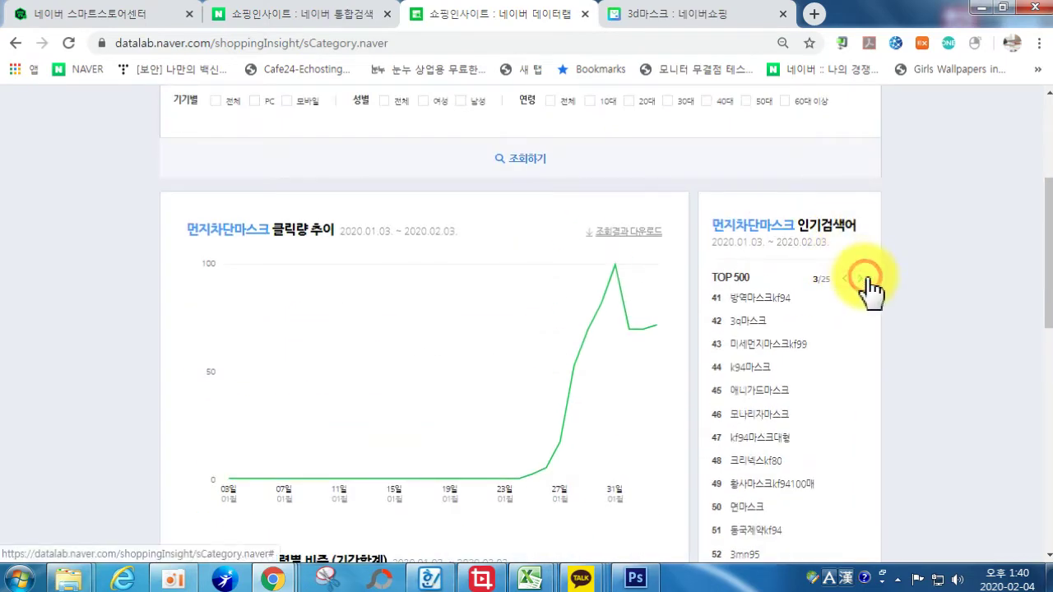
scroll(761, 387, "down", 1)
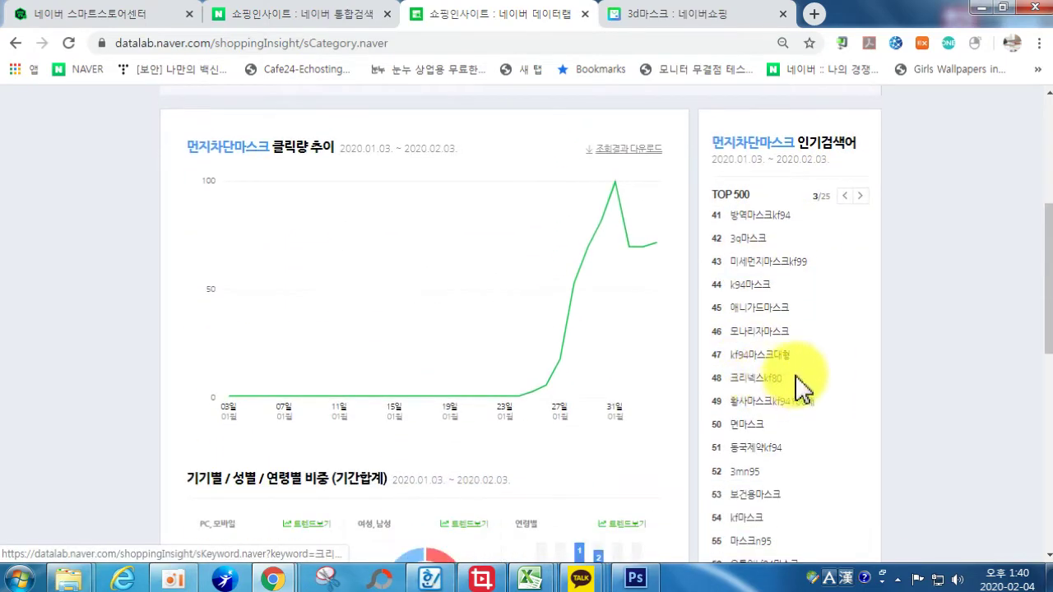
scroll(794, 391, "down", 1)
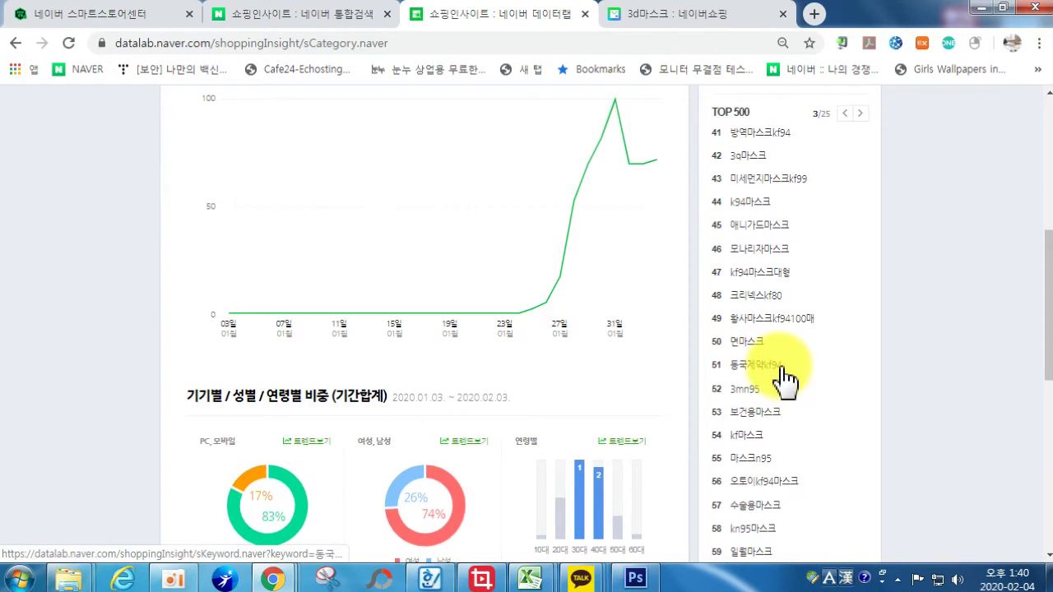
scroll(666, 407, "down", 1)
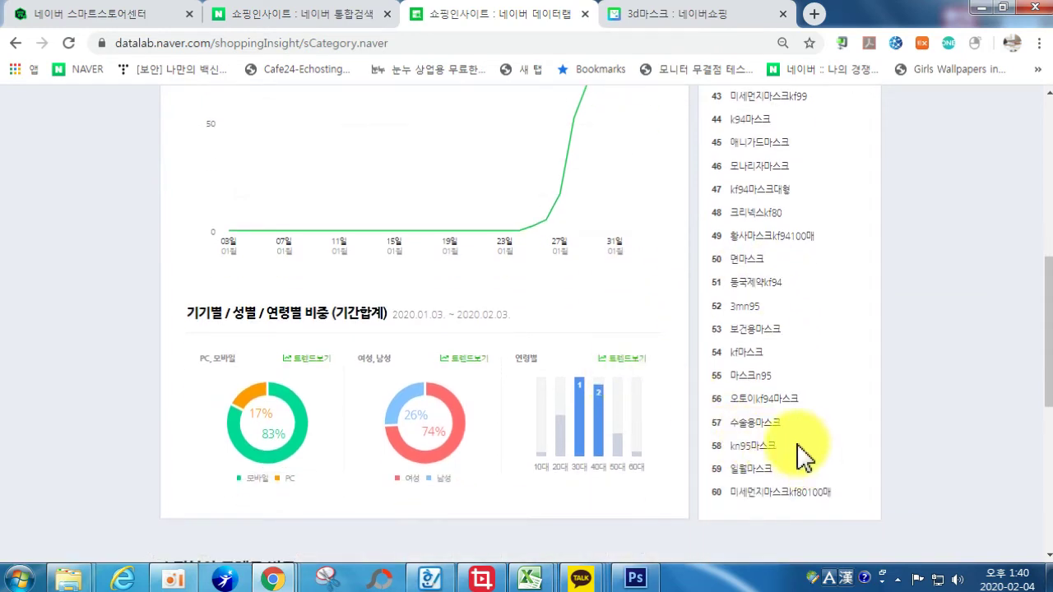
- Page through the fourth and fifth pages of the TOP 500 search terms and read the keywords ranked 61 to 100
scroll(834, 434, "up", 2)
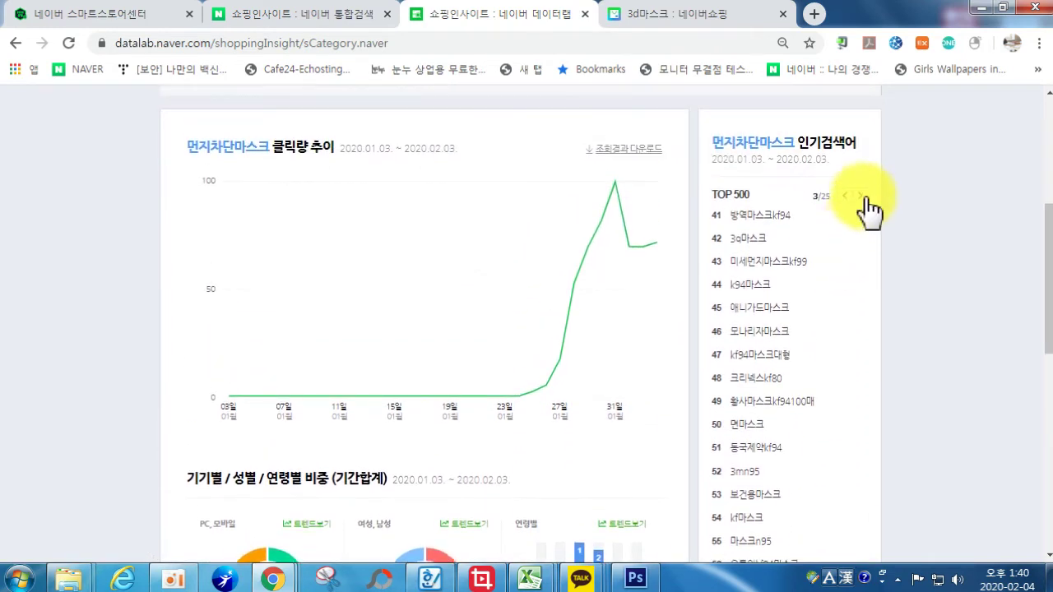
left_click(860, 192)
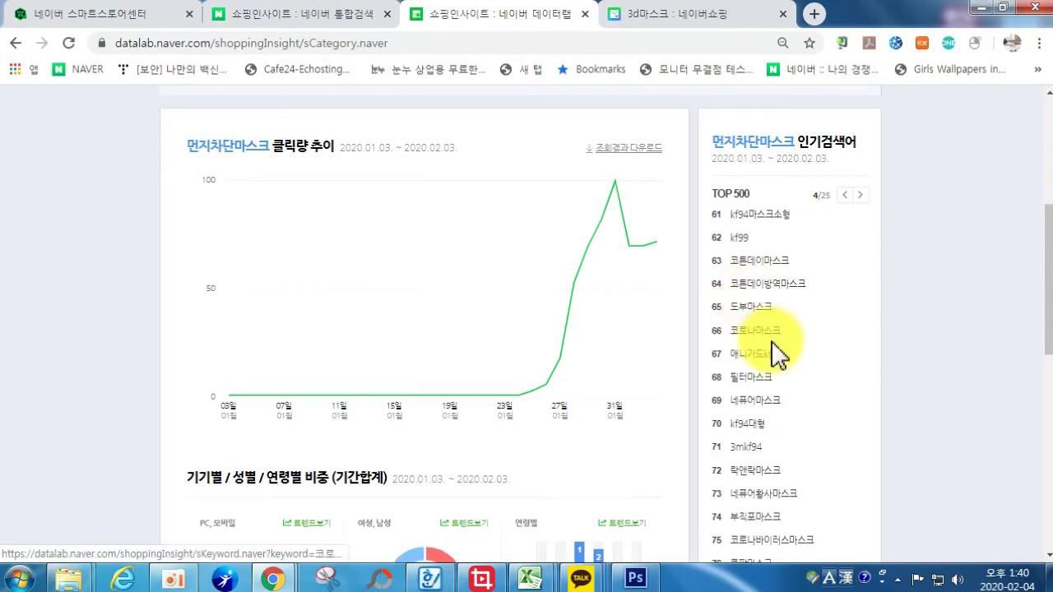
scroll(765, 329, "down", 2)
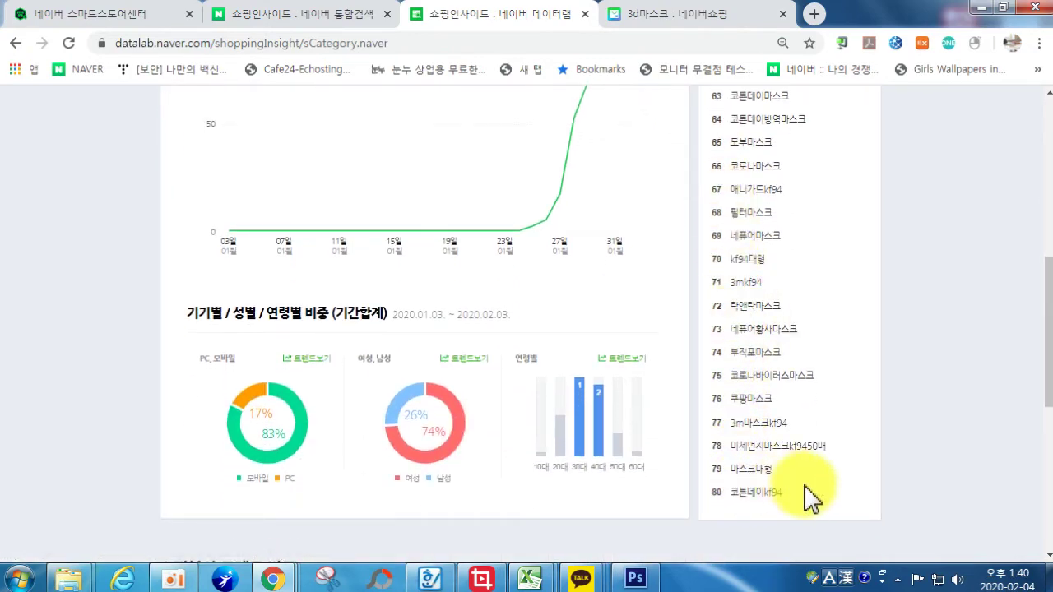
scroll(834, 420, "up", 2)
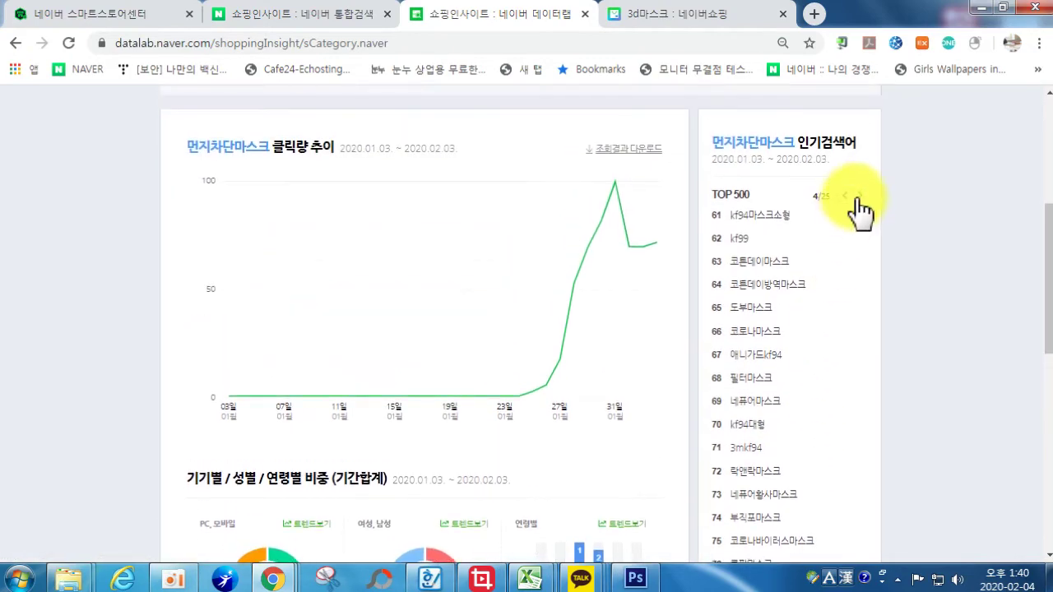
left_click(860, 195)
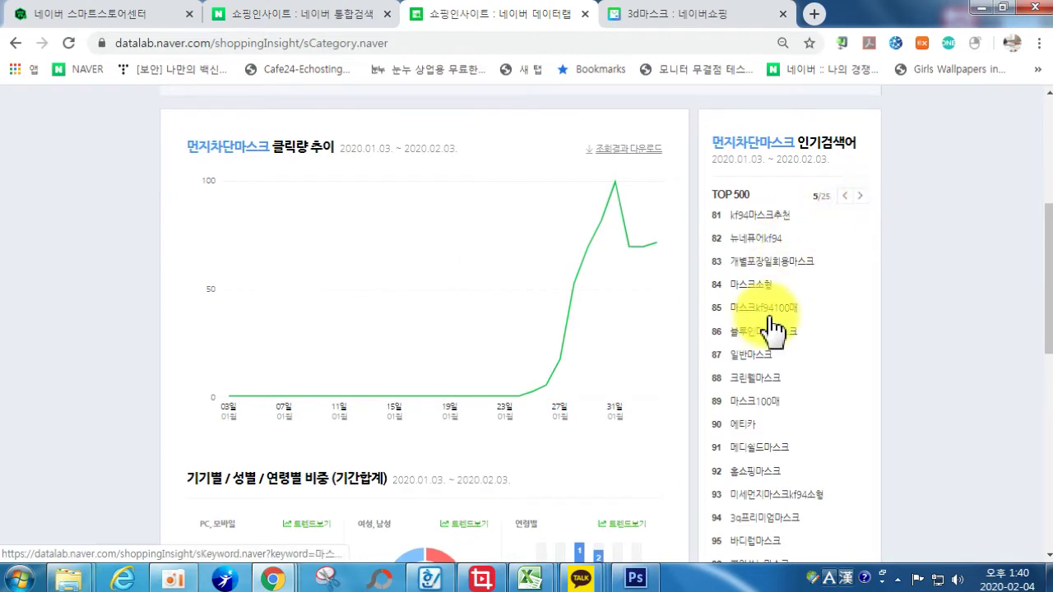
scroll(777, 440, "down", 1)
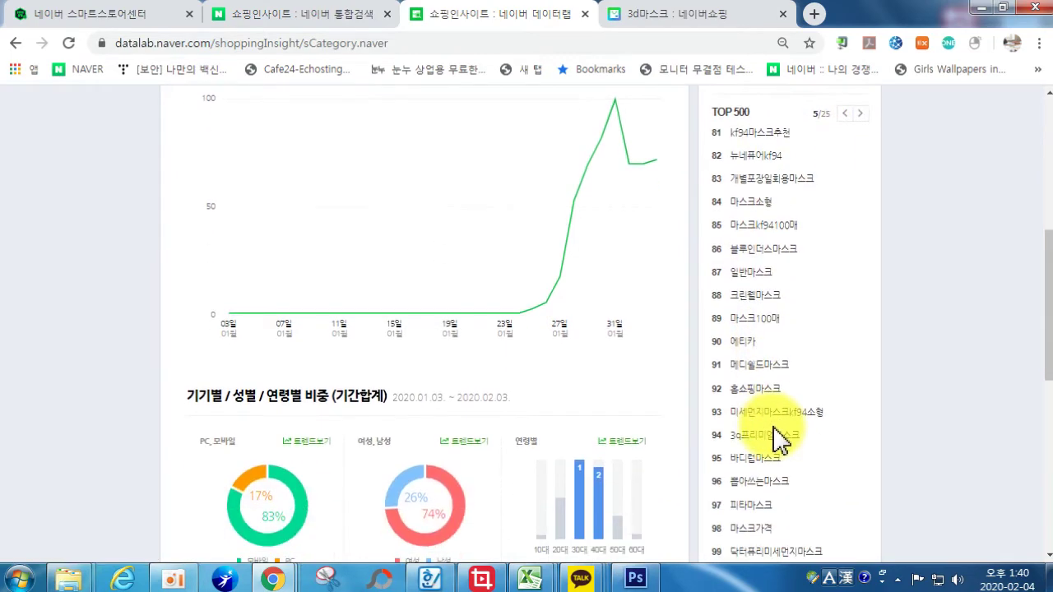
scroll(740, 395, "down", 2)
- Search the web for 셀러마스터 and open its shopping keyword search site in place of the DataLab page
scroll(735, 397, "up", 7)
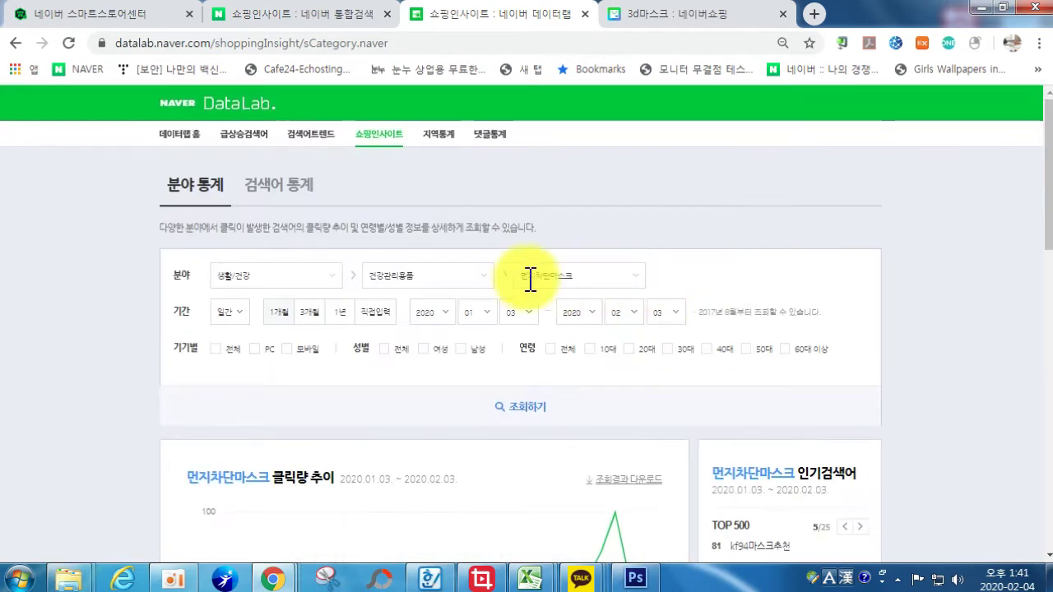
left_click(215, 49)
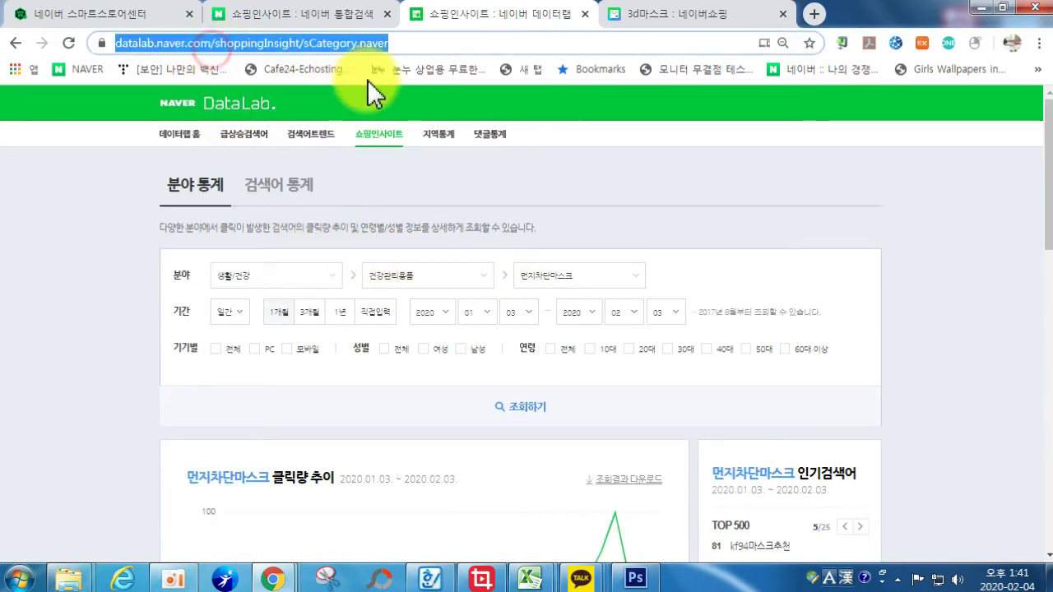
type("쇼핑ㅇ")
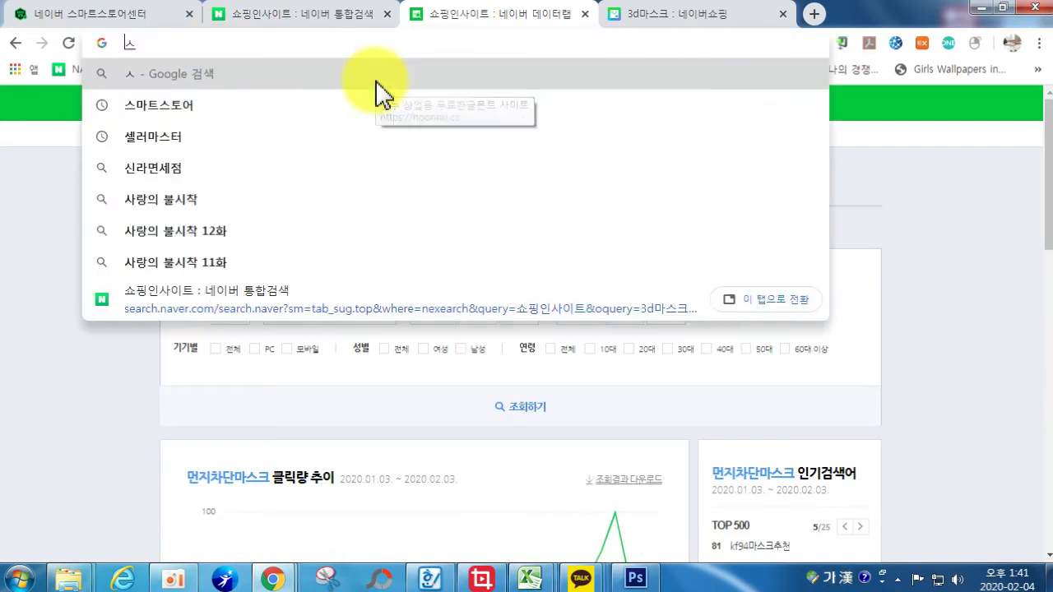
key("BackSpace")
key("BackSpace")
key("BackSpace")
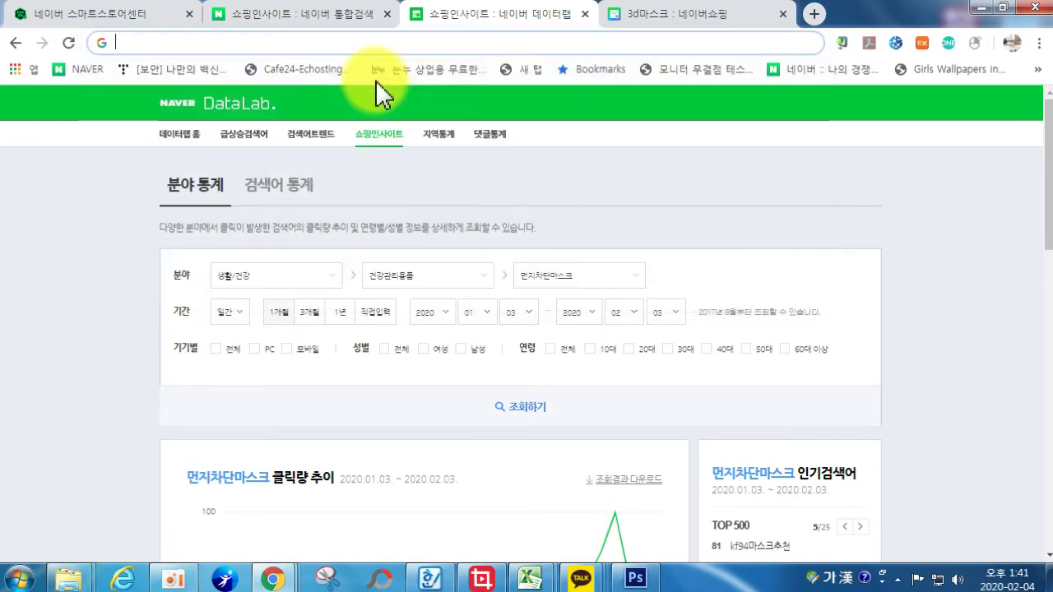
type("ㅅㅔㄹ러")
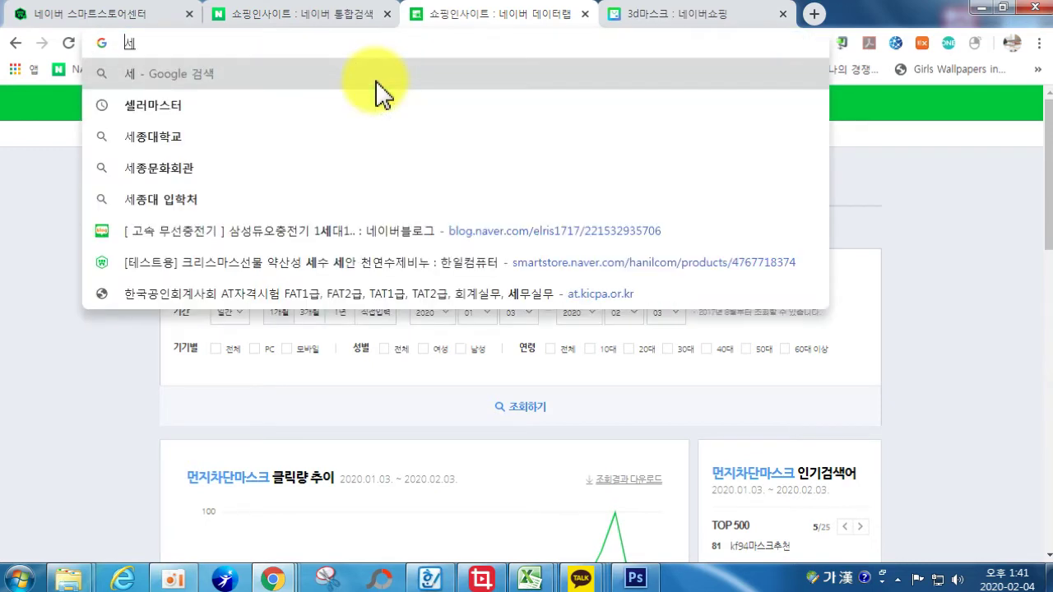
type("마스터")
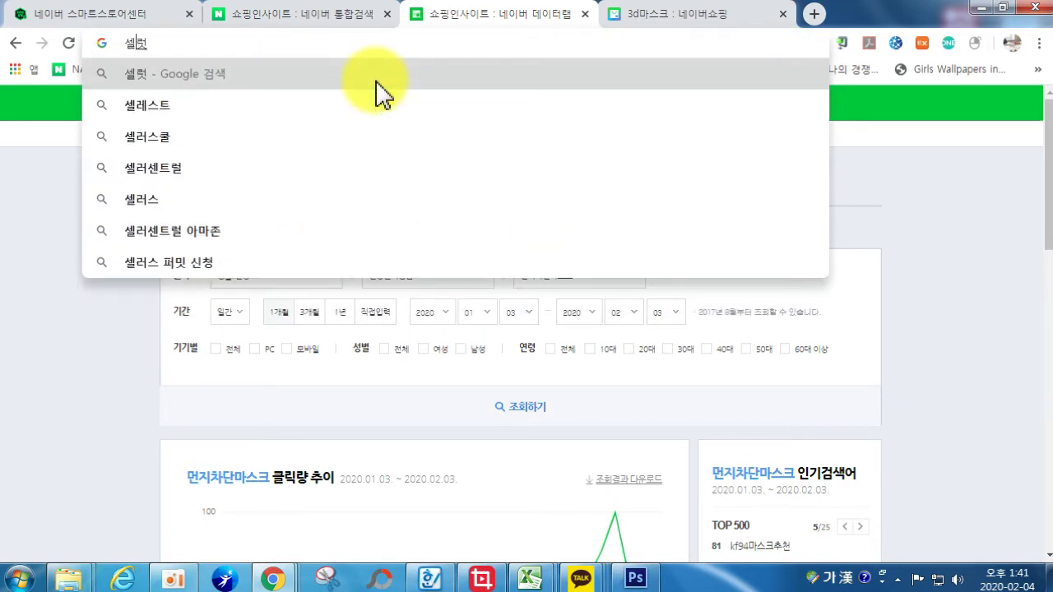
key("Return")
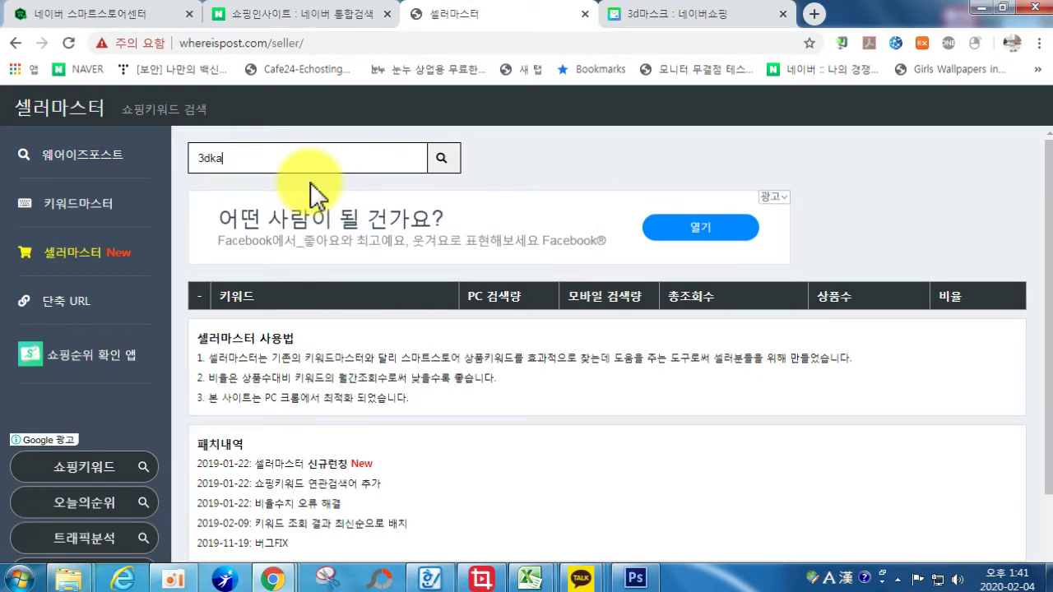
- Look up 3d 마스크, 3d 입체마스크 and 황사마스크 in 셀러마스터 and compare their search volumes, product counts and ratios
type("마스크")
key("Return")
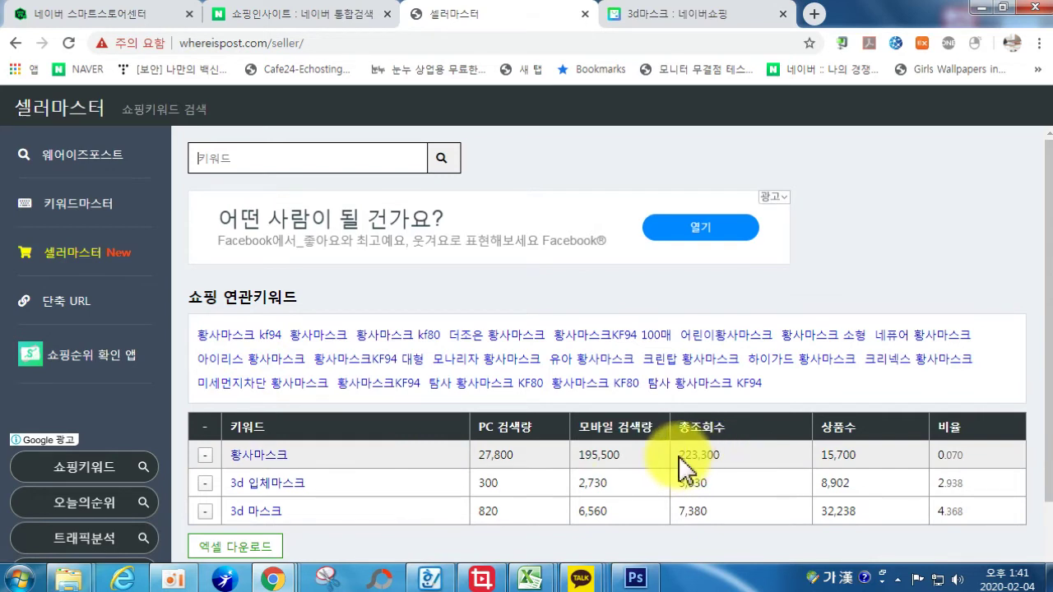
left_click(822, 454)
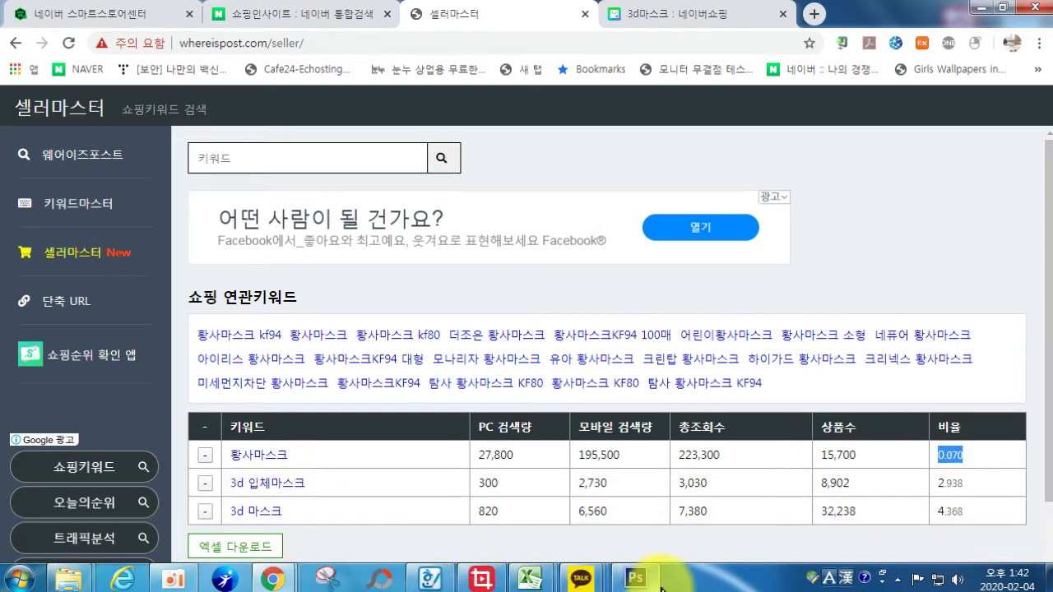
- Return to the Naver Smart Store Center, go to its dashboard and open the new product registration form
mouse_move(635, 578)
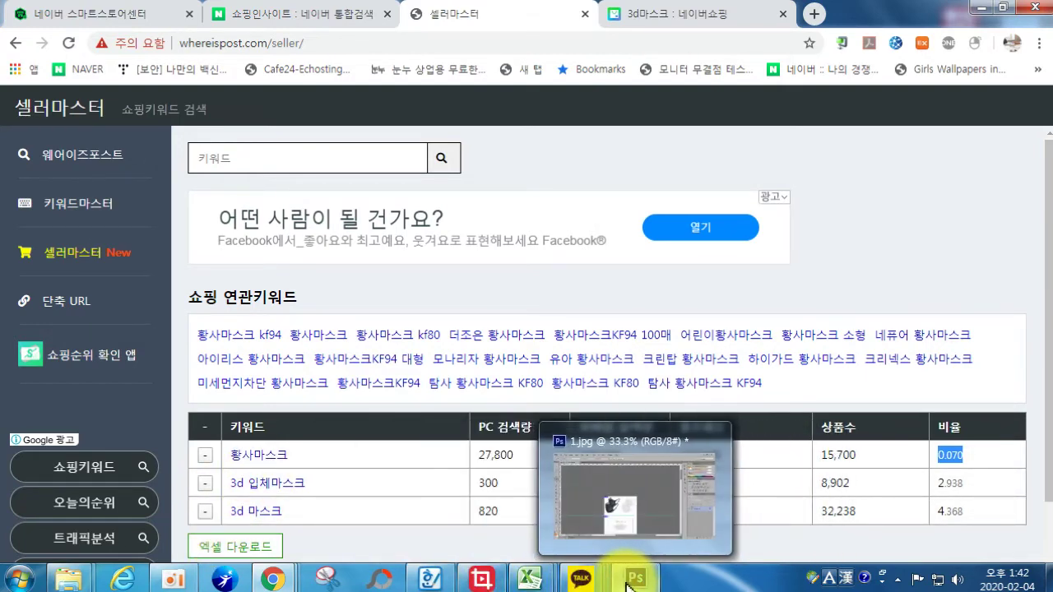
mouse_move(279, 583)
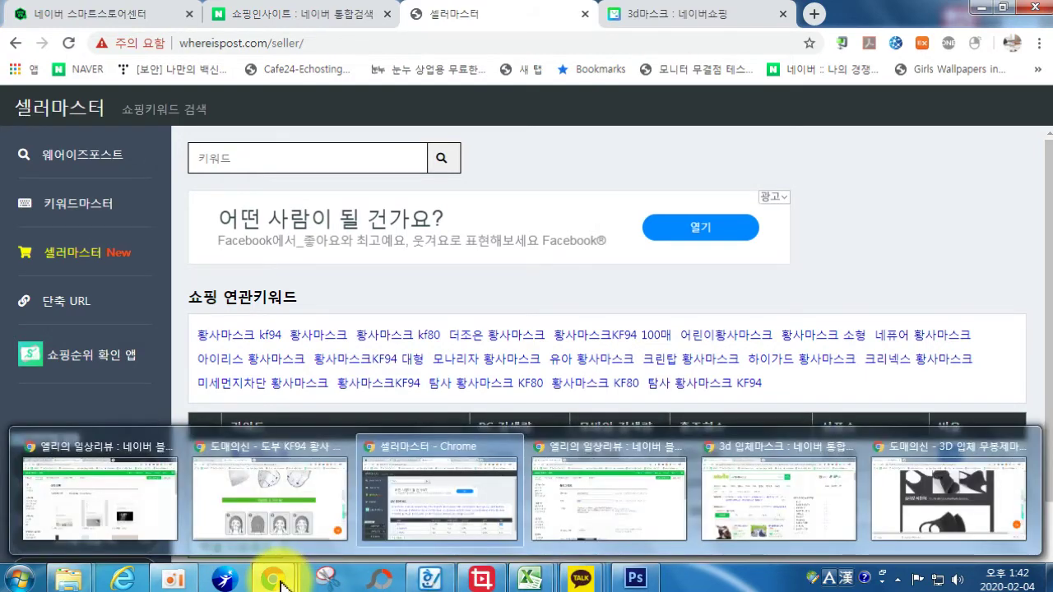
left_click(394, 493)
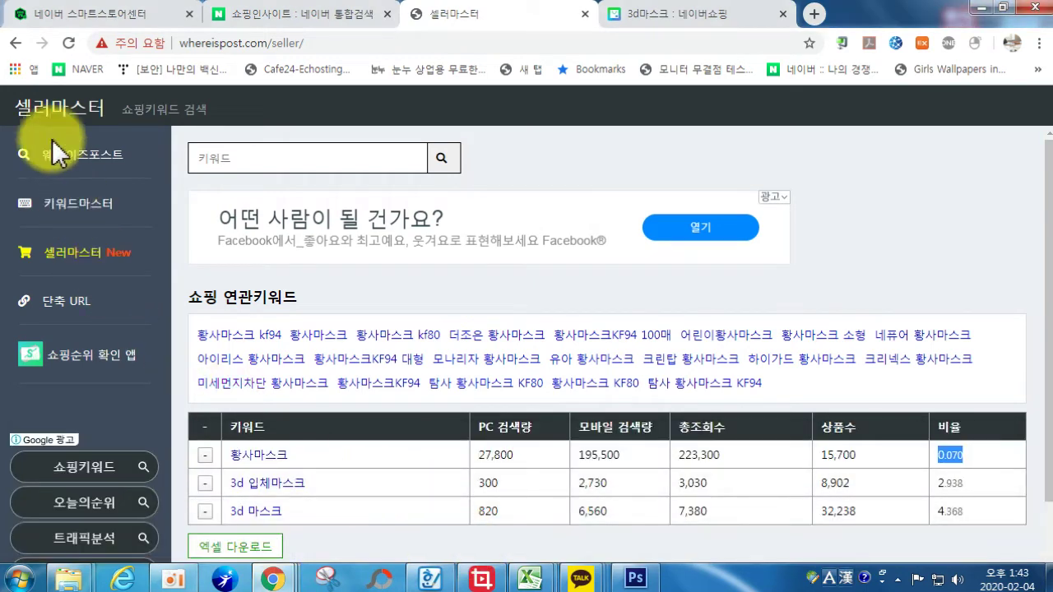
left_click(115, 15)
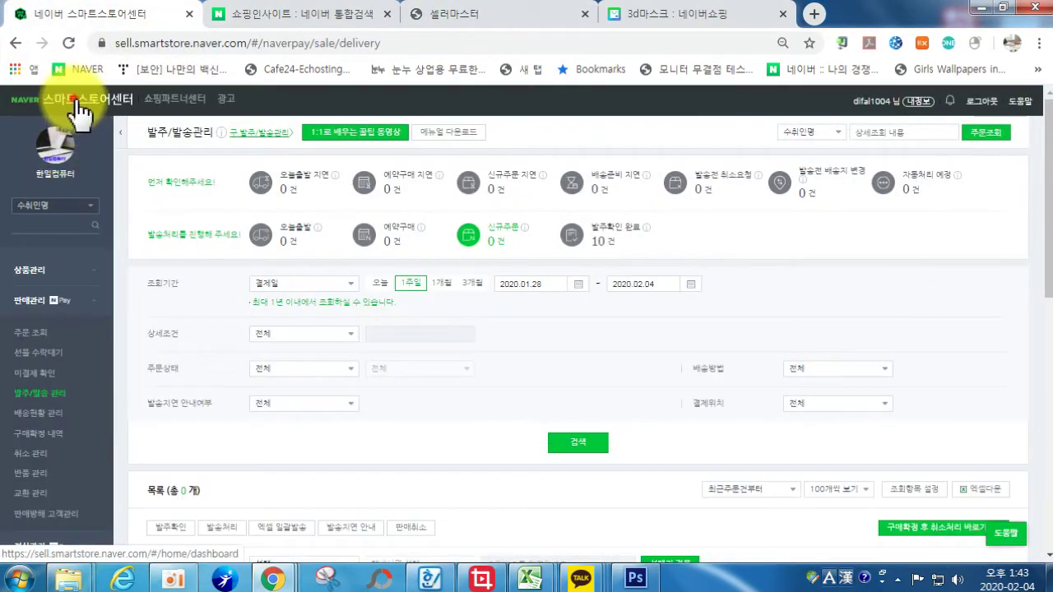
left_click(76, 102)
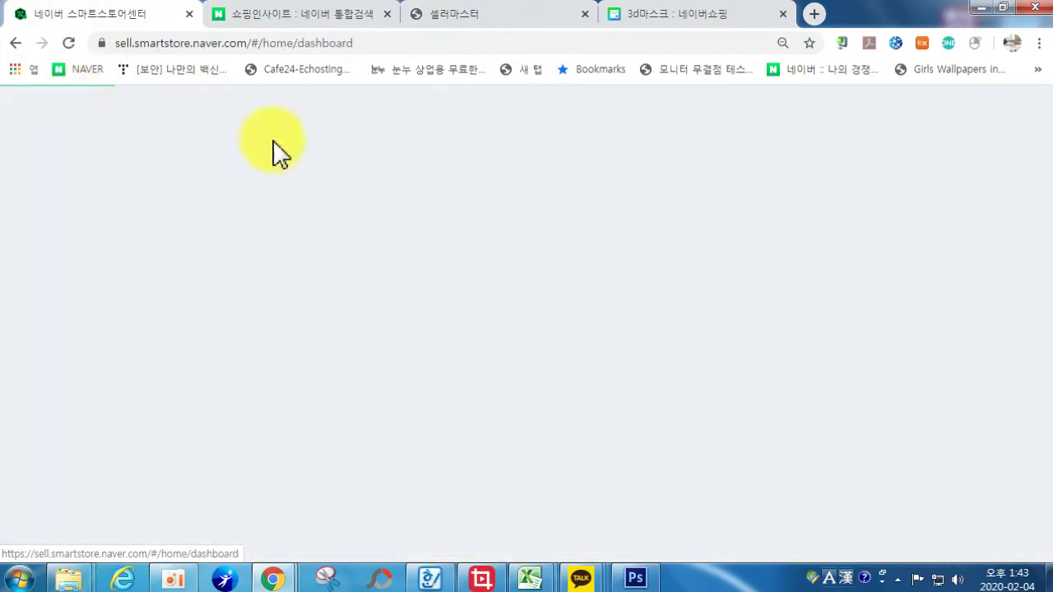
left_click(422, 176)
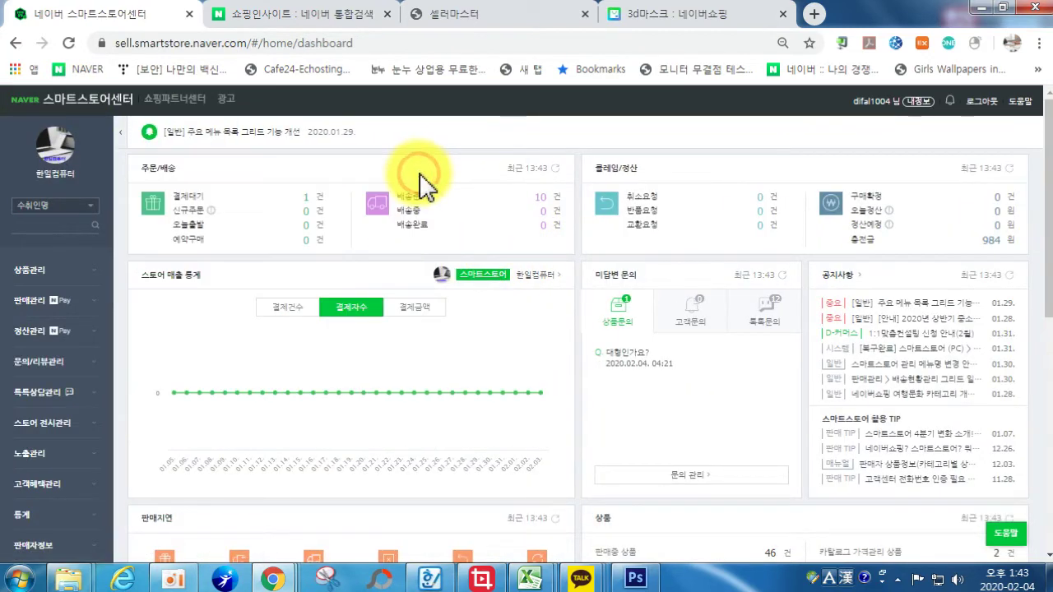
left_click(29, 270)
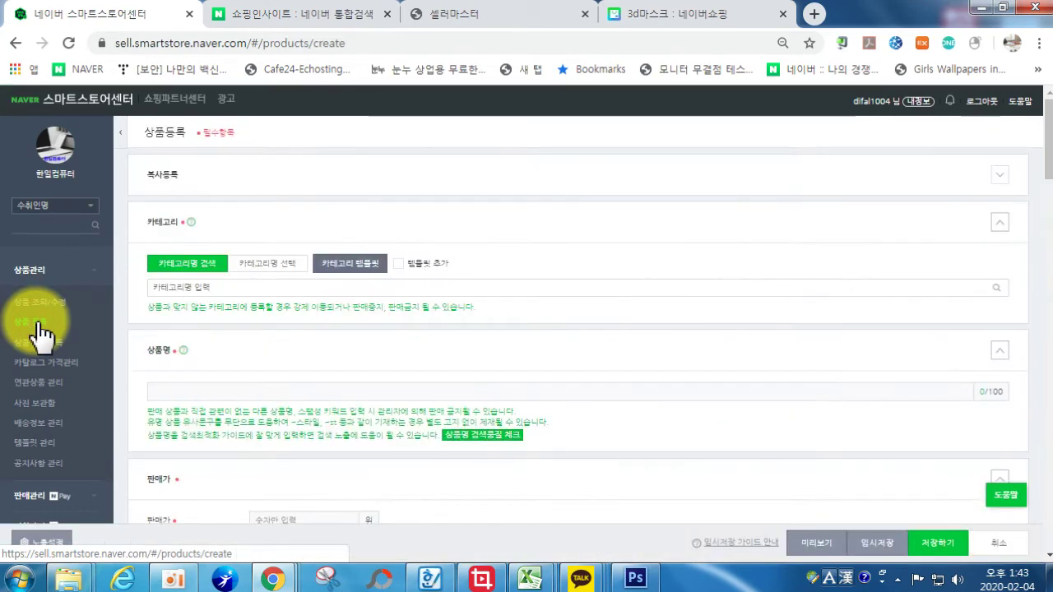
- Set the product category to 생활/건강>건강관리용품>먼지차단마스크 by searching for 먼지, and activate the product name entry
key("ctrl+plus")
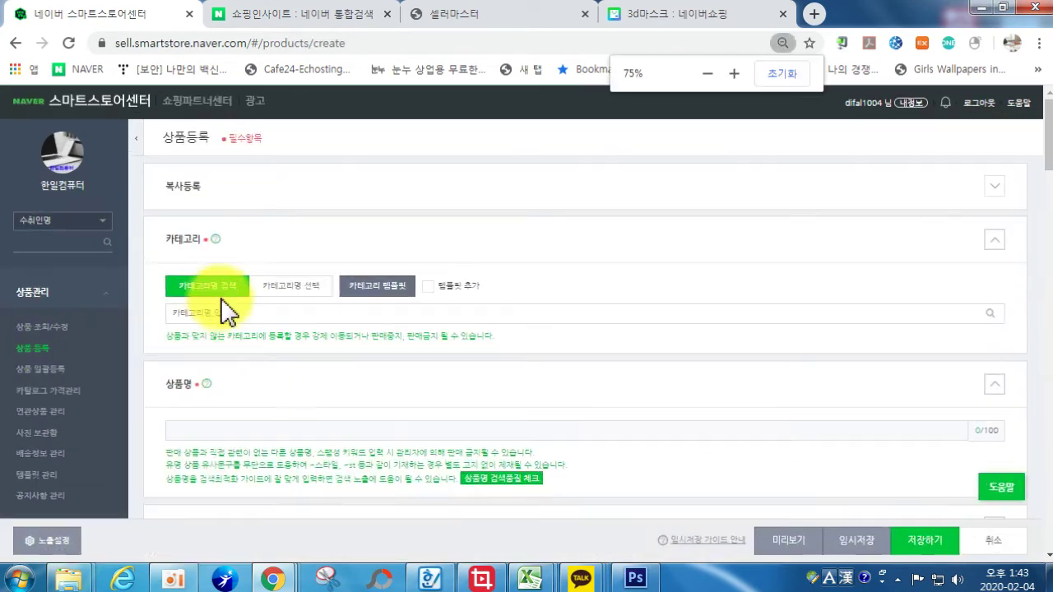
left_click(239, 317)
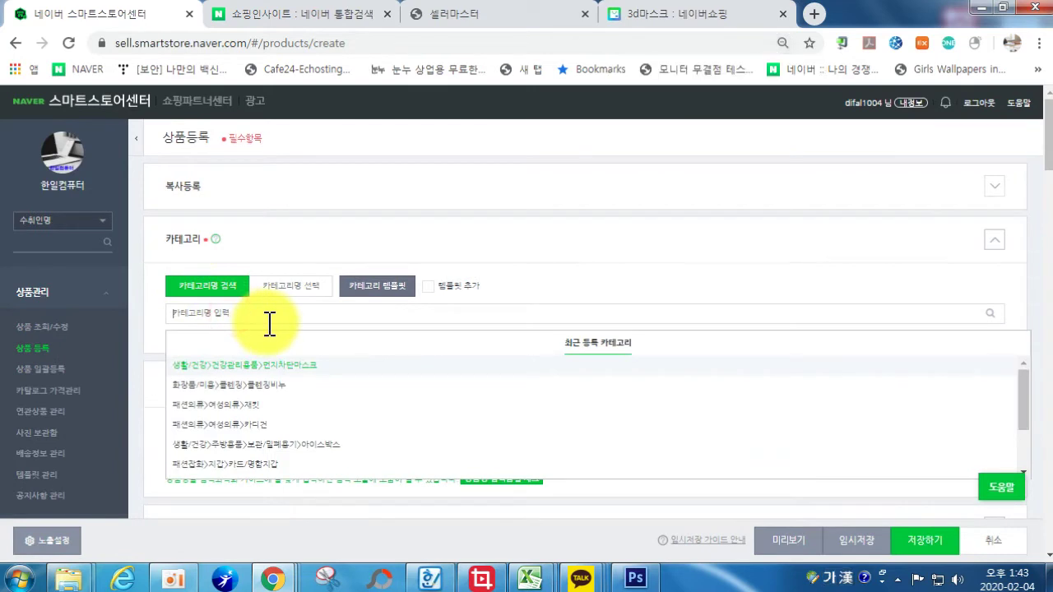
type("먼지")
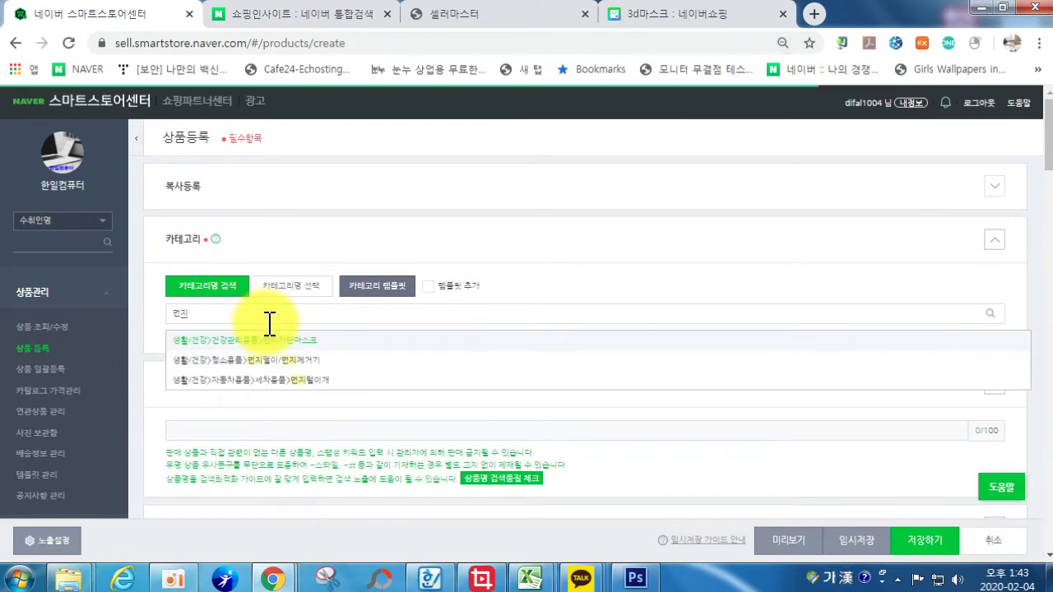
left_click(295, 340)
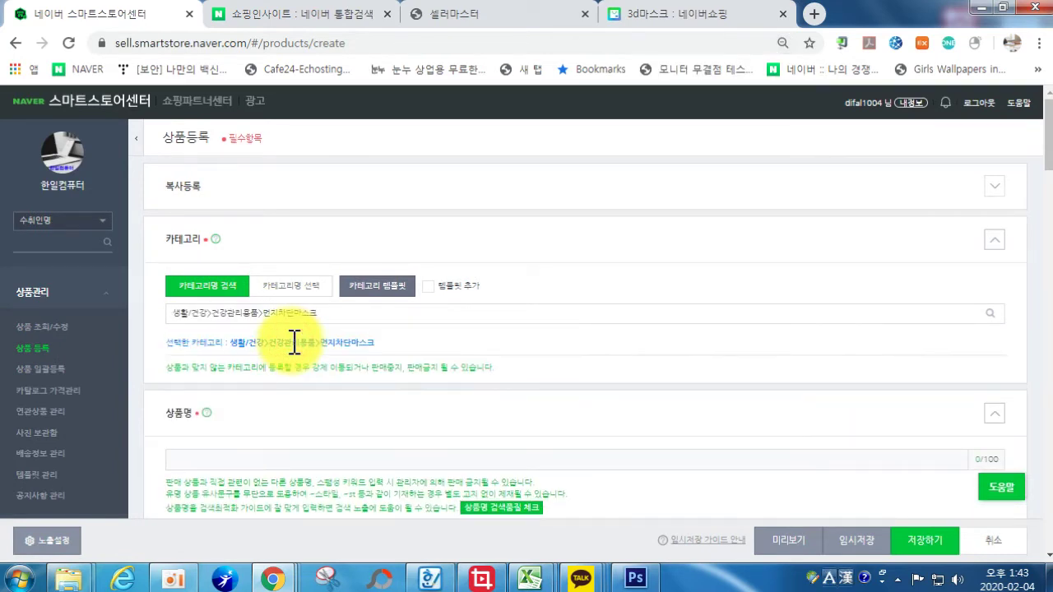
scroll(317, 482, "down", 1)
left_click(220, 376)
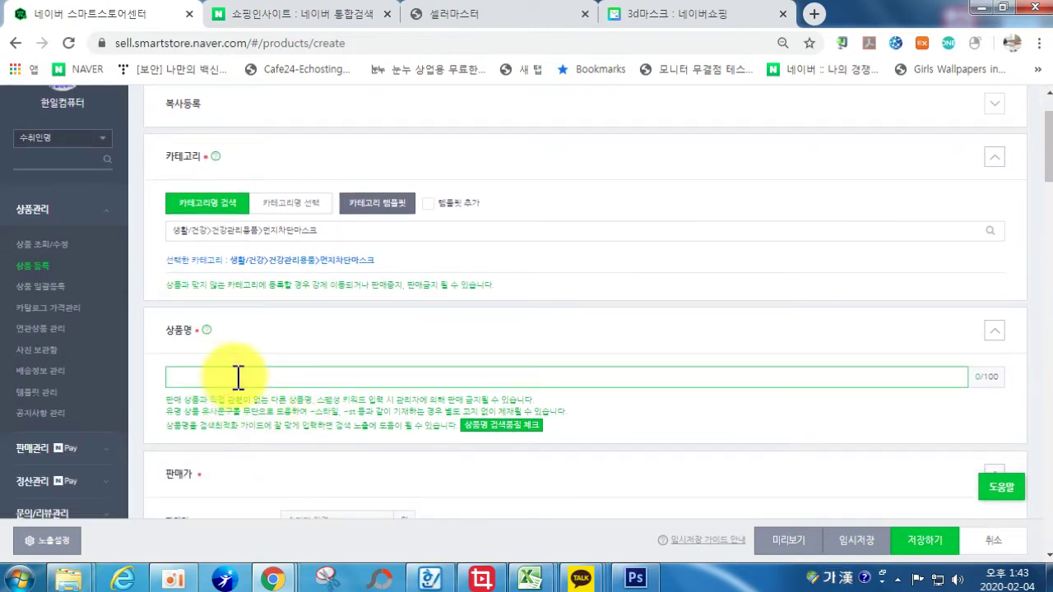
- Switch to the browser window with the 3d 입체마스크 search, open Naver Shopping and search it for 3d 마스크
mouse_move(270, 584)
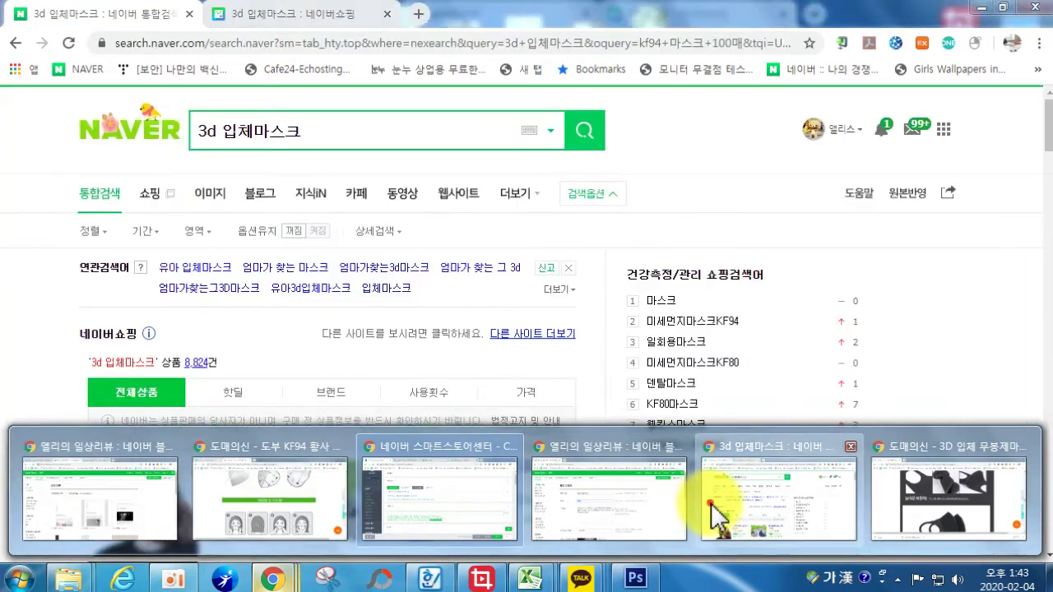
left_click(711, 504)
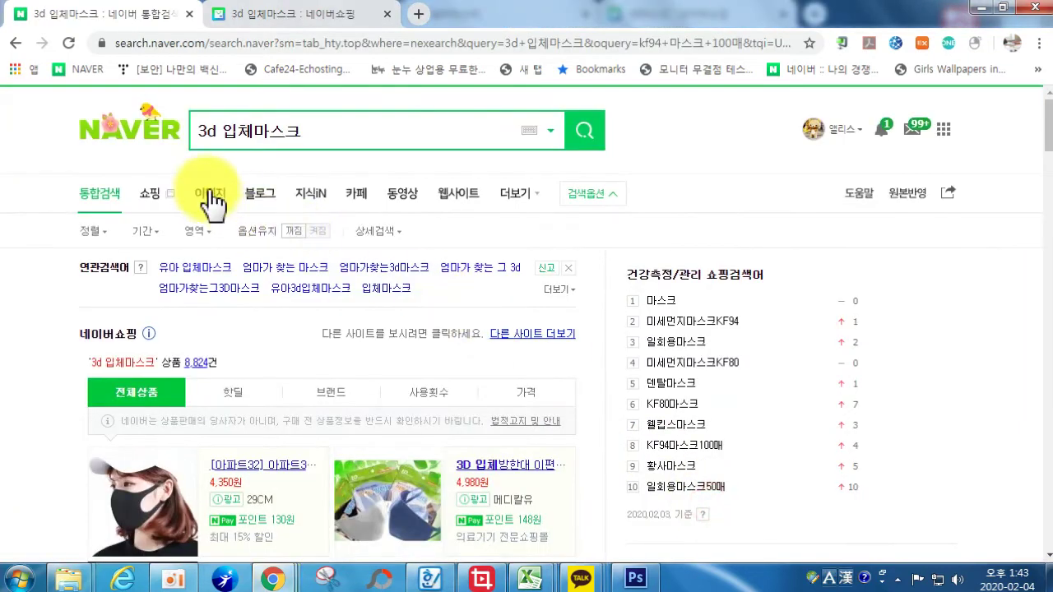
left_click(148, 197)
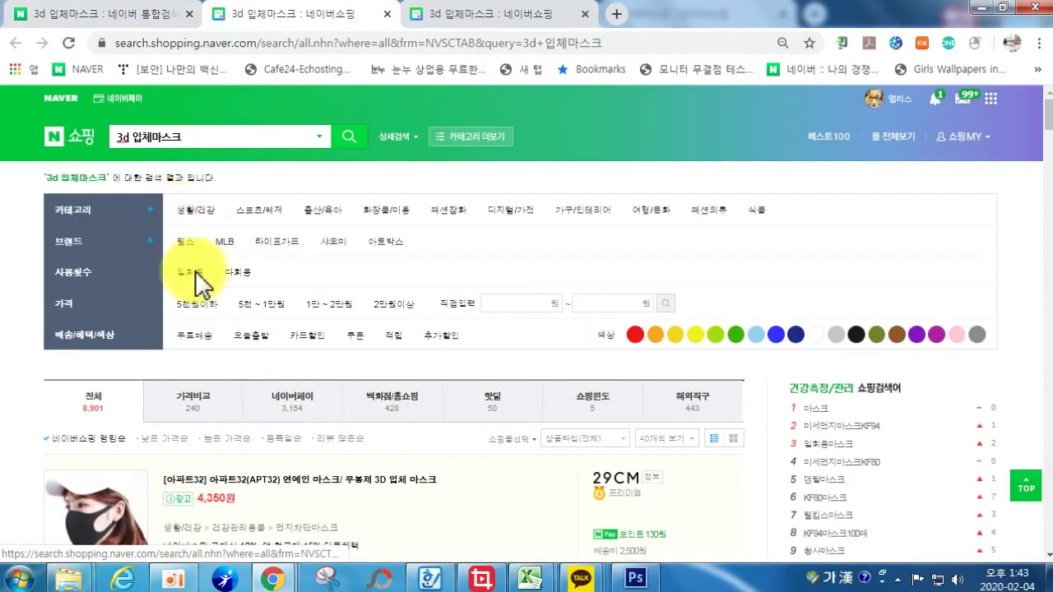
double_click(152, 137)
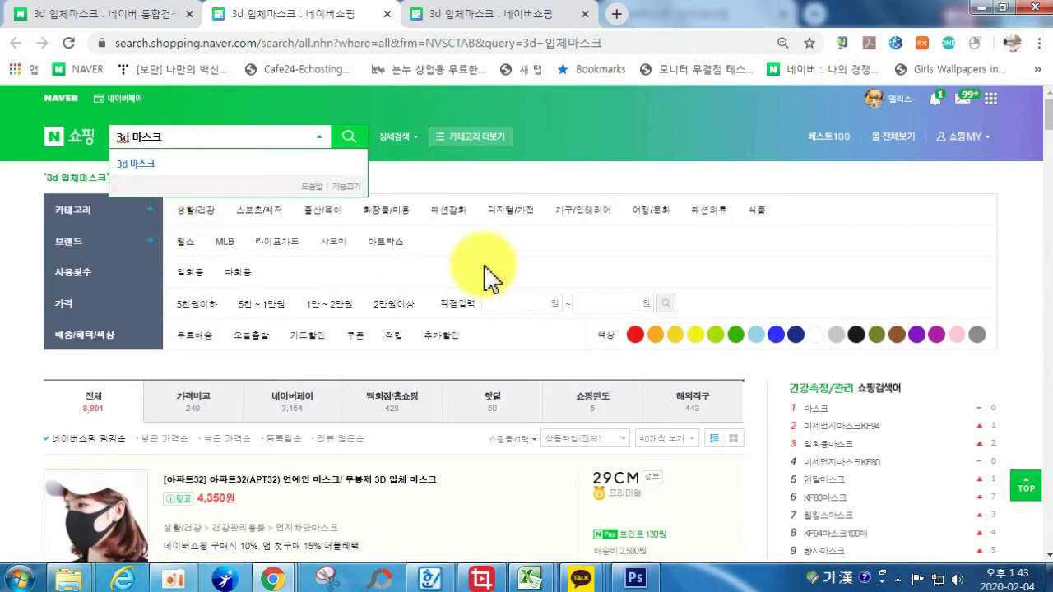
key("Return")
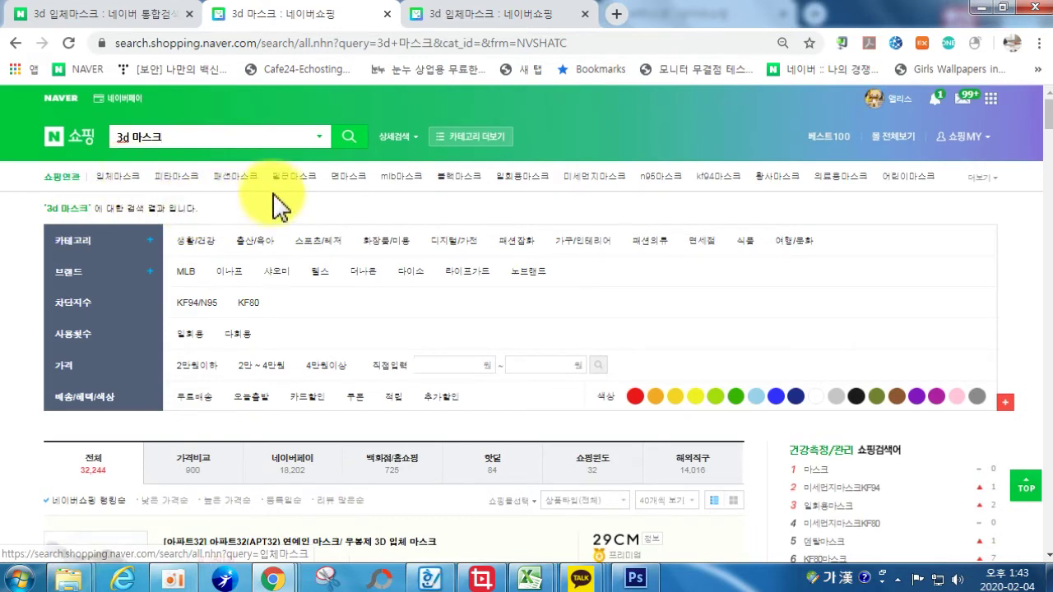
- Examine the 3d 마스크 shopping results, comparing competing listings' product names, categories and prices as reference for the product name
scroll(543, 333, "down", 1)
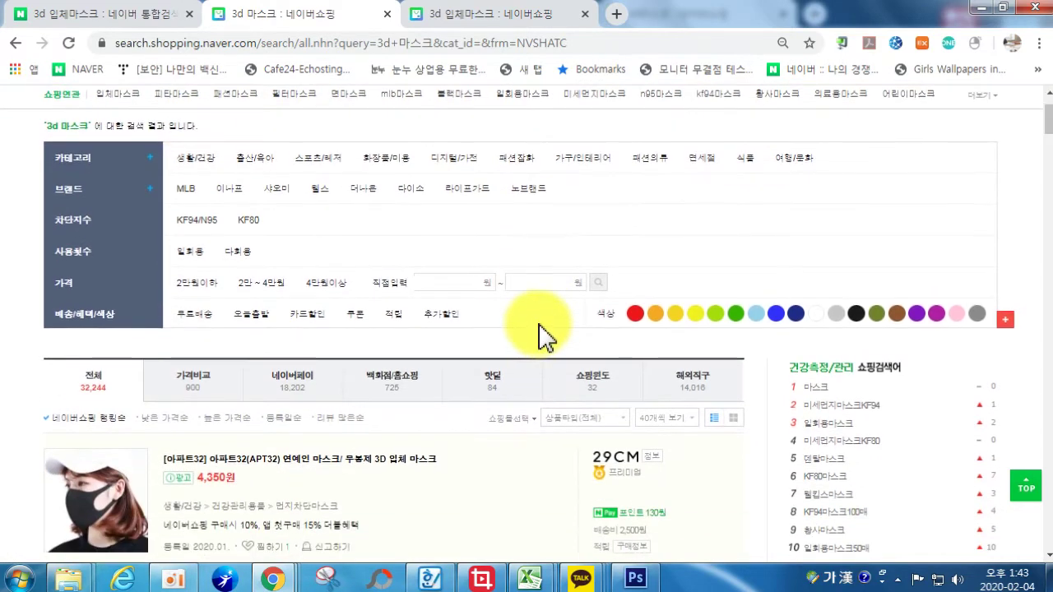
scroll(522, 362, "down", 1)
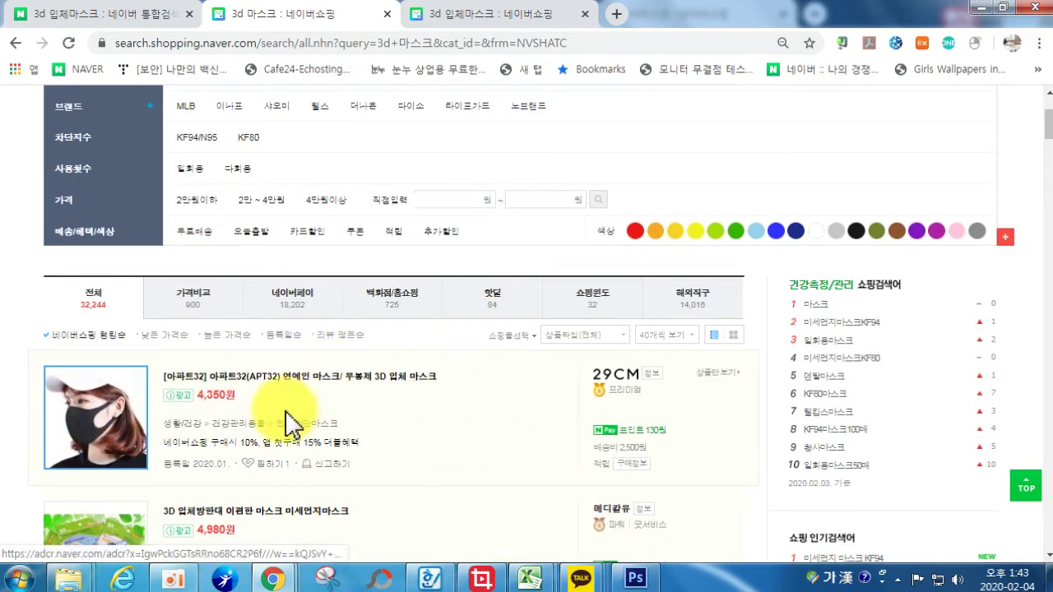
scroll(313, 424, "down", 1)
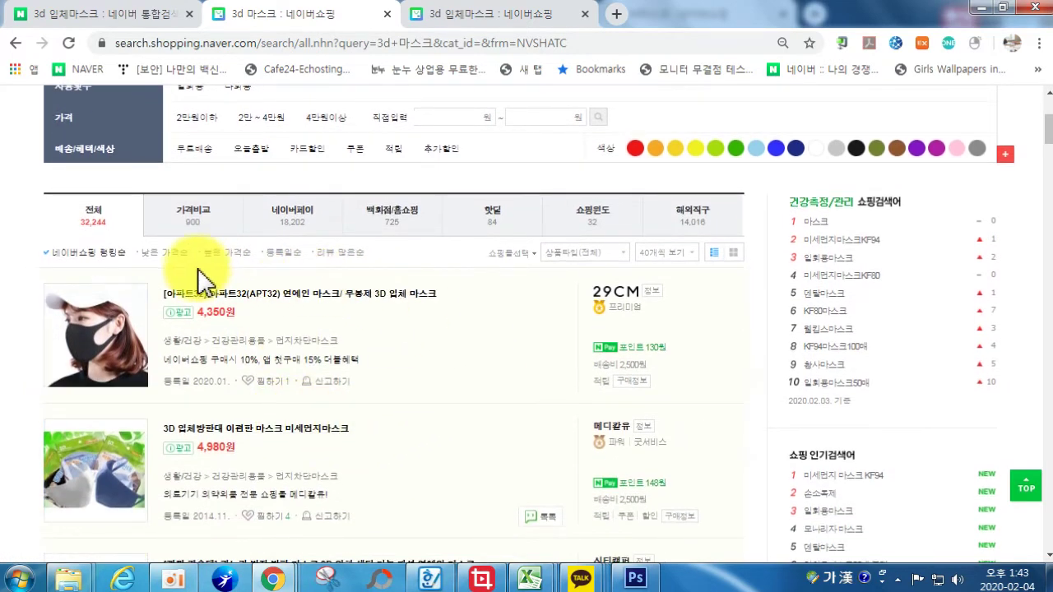
scroll(123, 329, "down", 1)
scroll(74, 362, "down", 6)
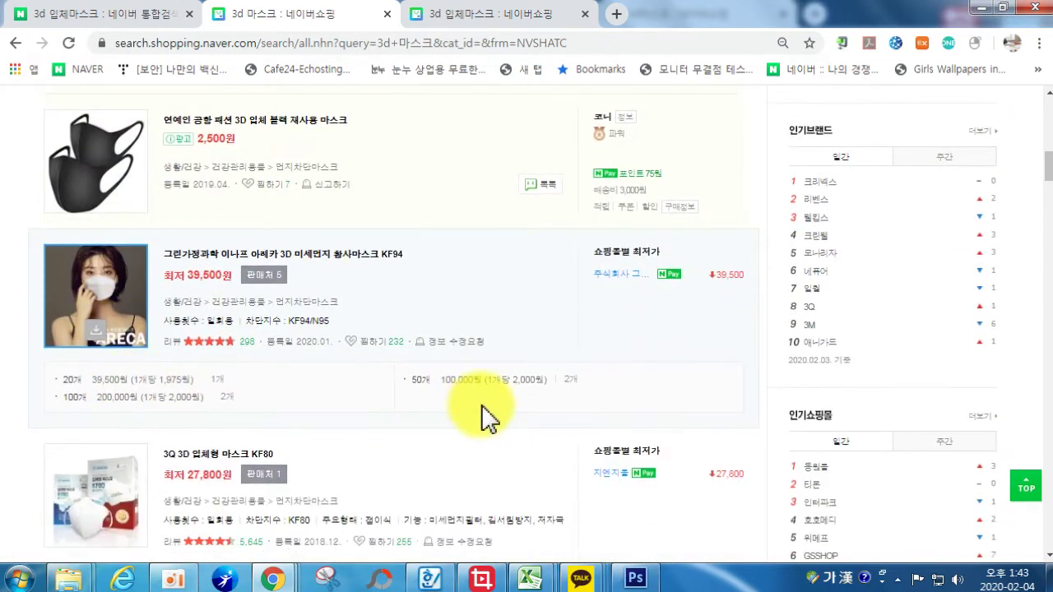
scroll(485, 416, "up", 2)
scroll(485, 415, "up", 7)
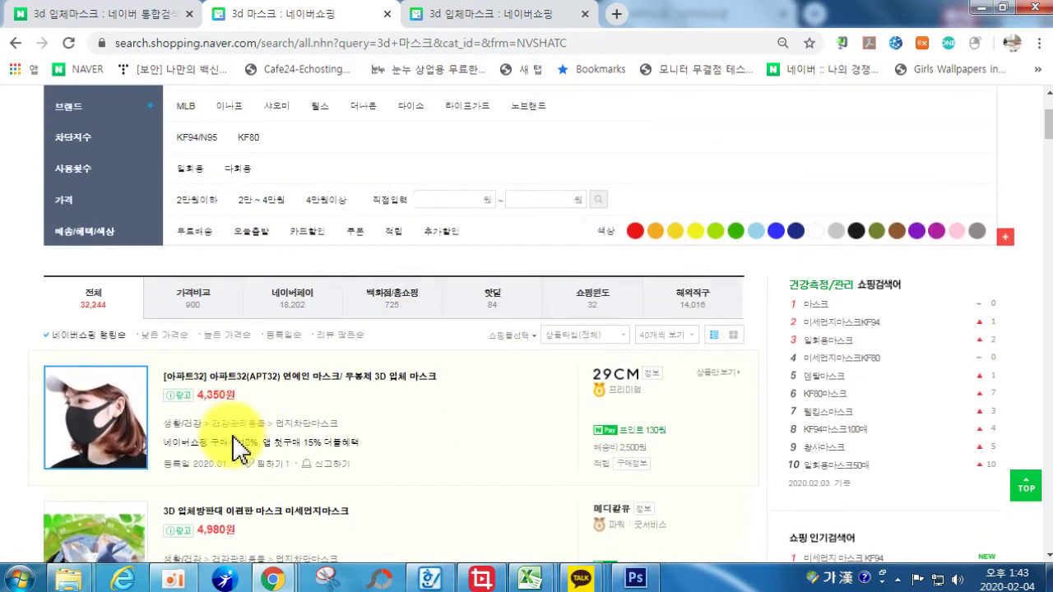
scroll(350, 469, "down", 1)
scroll(344, 456, "down", 3)
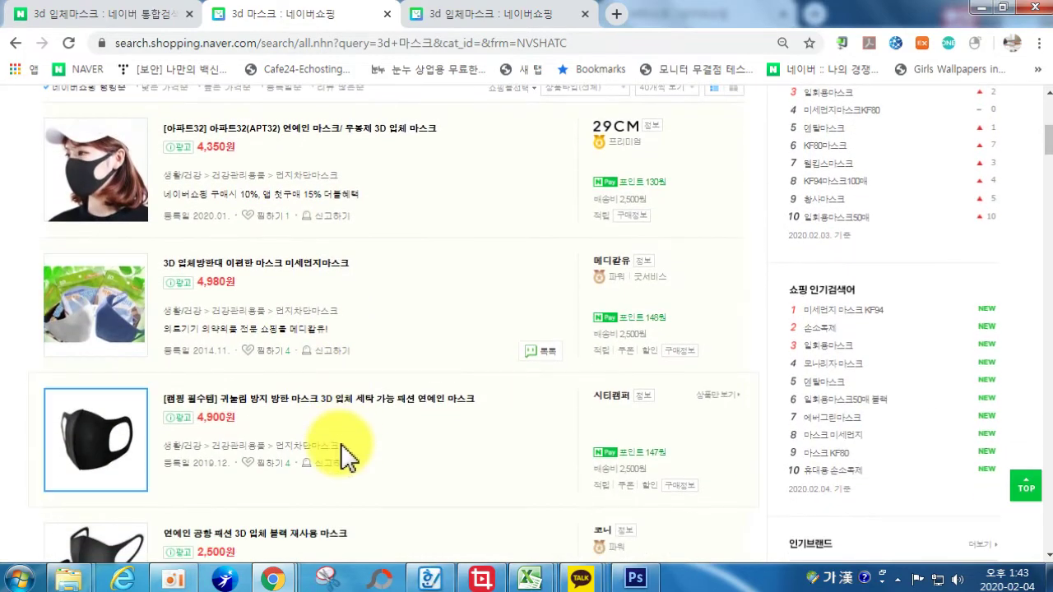
scroll(354, 441, "up", 4)
scroll(176, 209, "up", 2)
scroll(200, 336, "down", 4)
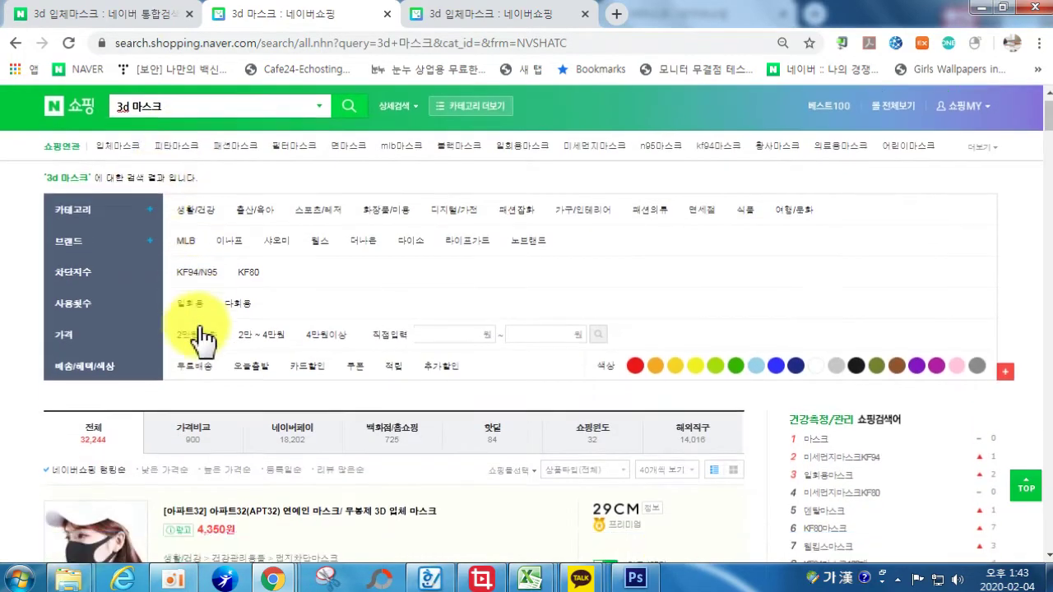
scroll(227, 366, "down", 3)
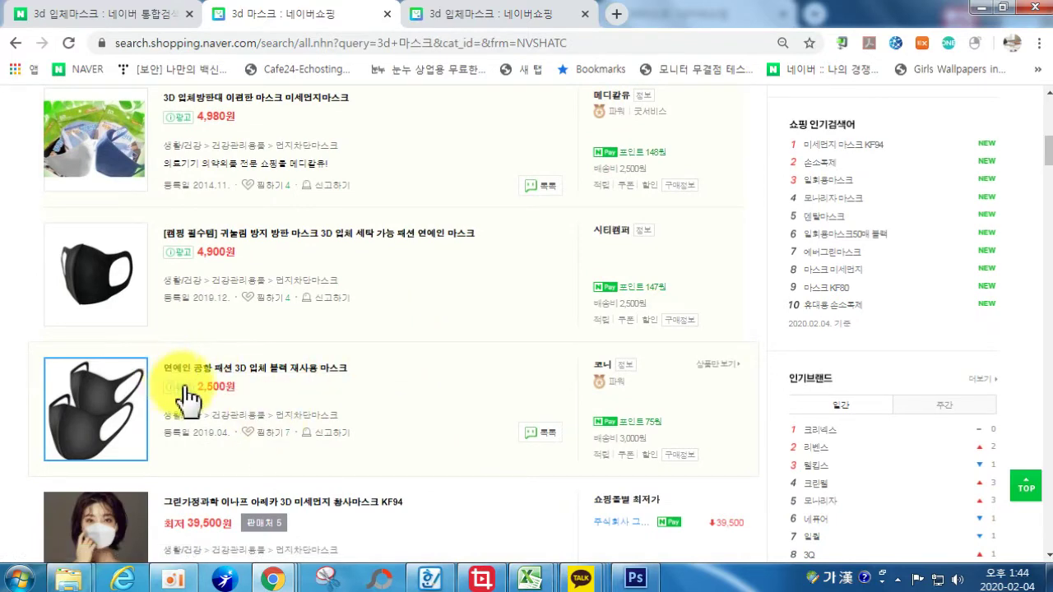
- Replace the Naver Shopping search term with "연예인" to view related keyword suggestions for the product name
scroll(176, 382, "down", 1)
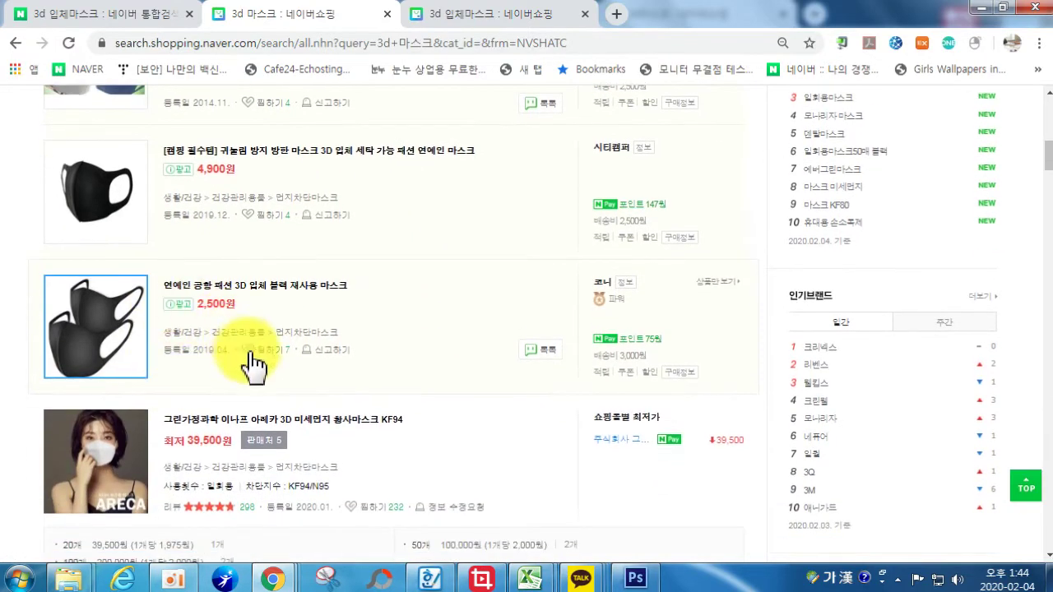
scroll(352, 387, "up", 10)
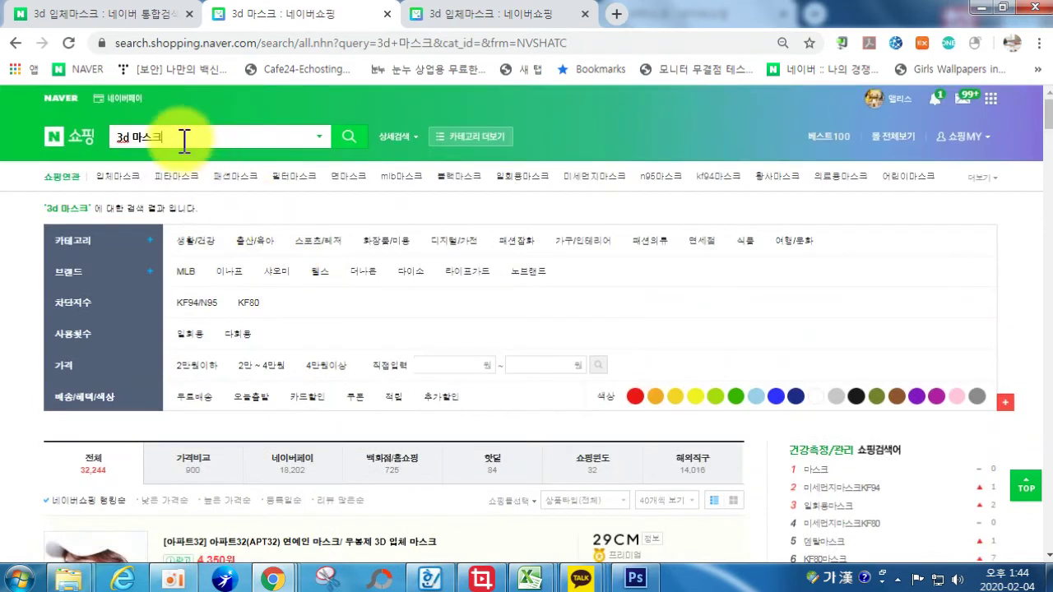
key("BackSpace")
key("BackSpace")
key("BackSpace")
key("BackSpace")
key("BackSpace")
key("BackSpace")
type("연ㅇ")
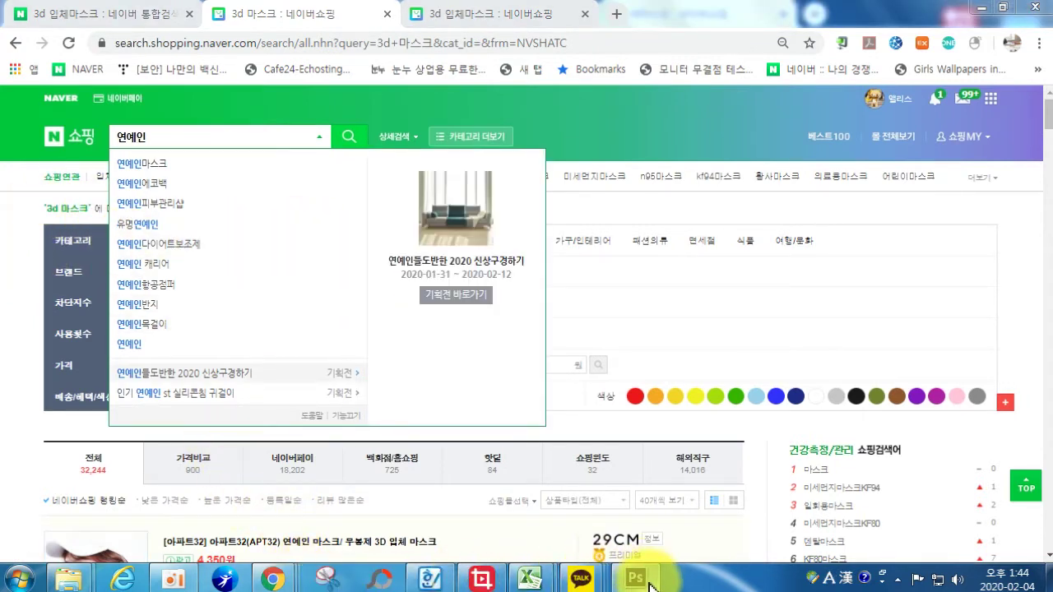
- Switch to the SmartStore product registration form, enter the product name "연예인 3d 입체 마스크 블랙,화이트", and run its search-quality check
mouse_move(271, 576)
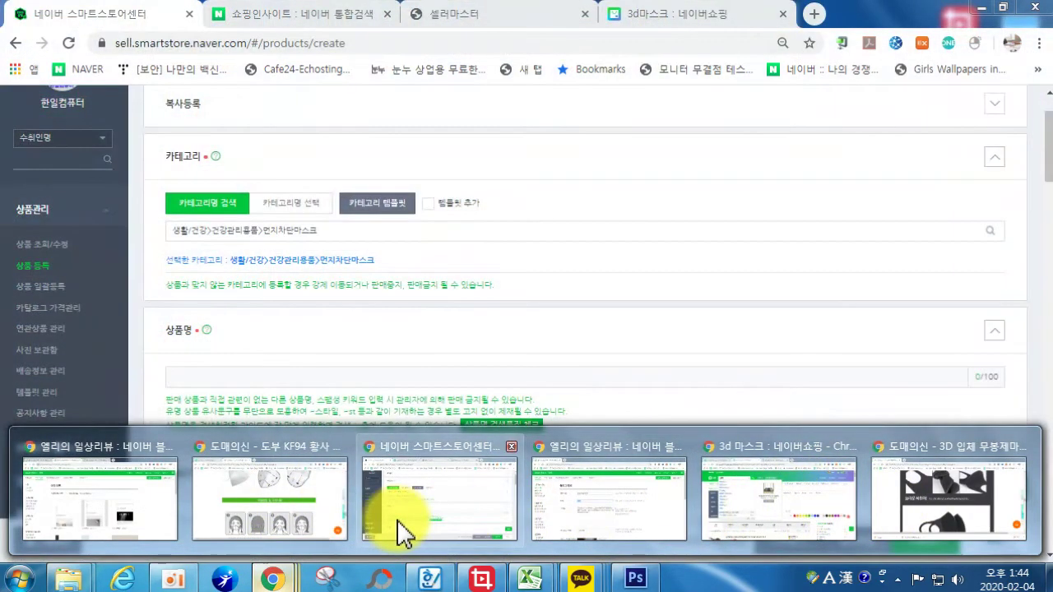
left_click(400, 526)
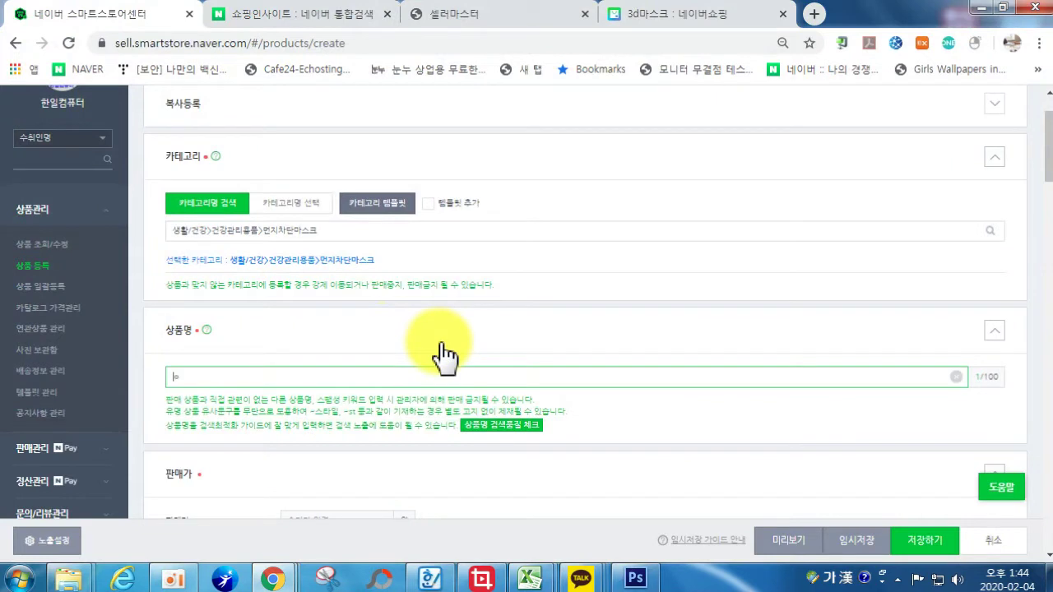
type("연ㅎ")
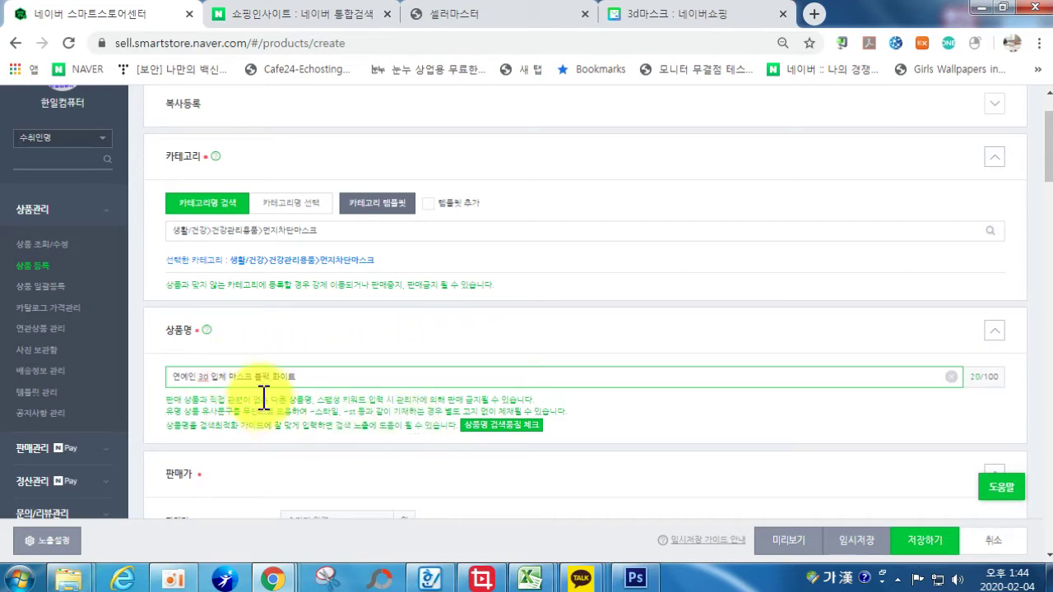
left_click(494, 428)
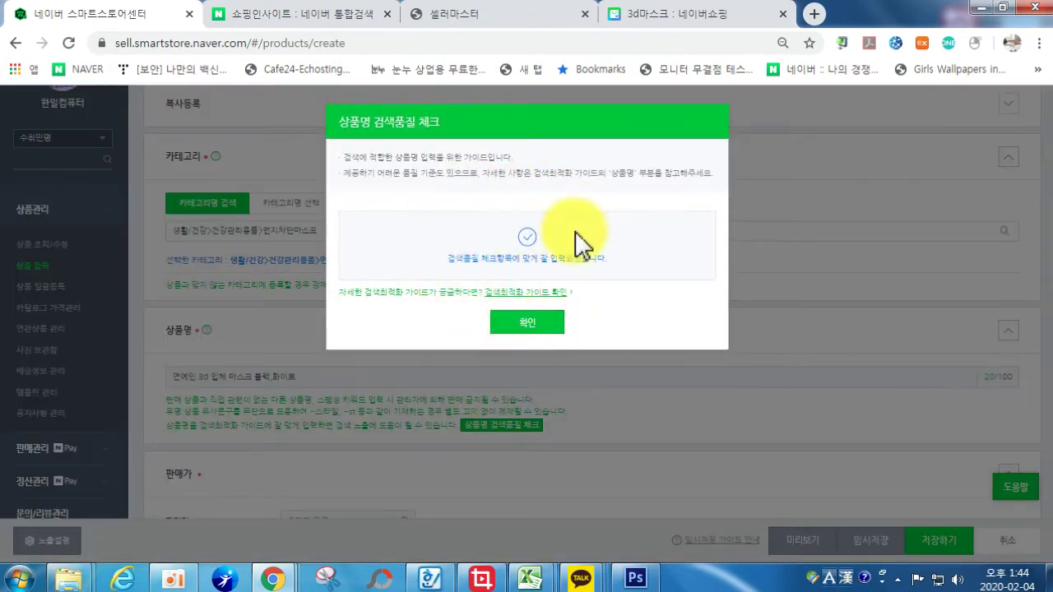
left_click(526, 322)
- Switch to the Domesin supplier page for the 3D seamless mask and look up its wholesale price and shipping fee
scroll(435, 369, "down", 3)
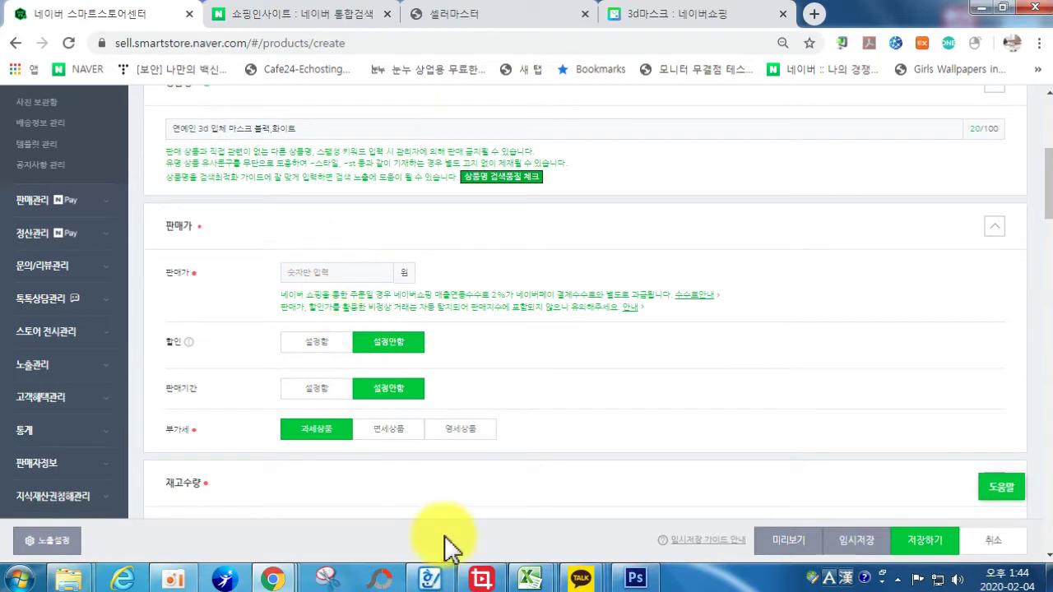
mouse_move(274, 578)
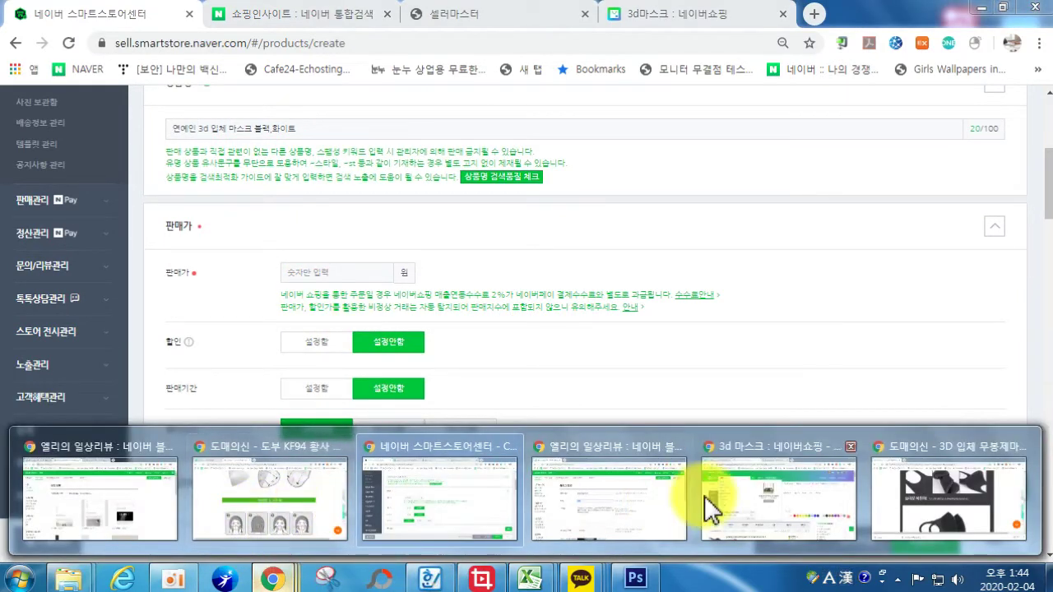
mouse_move(789, 510)
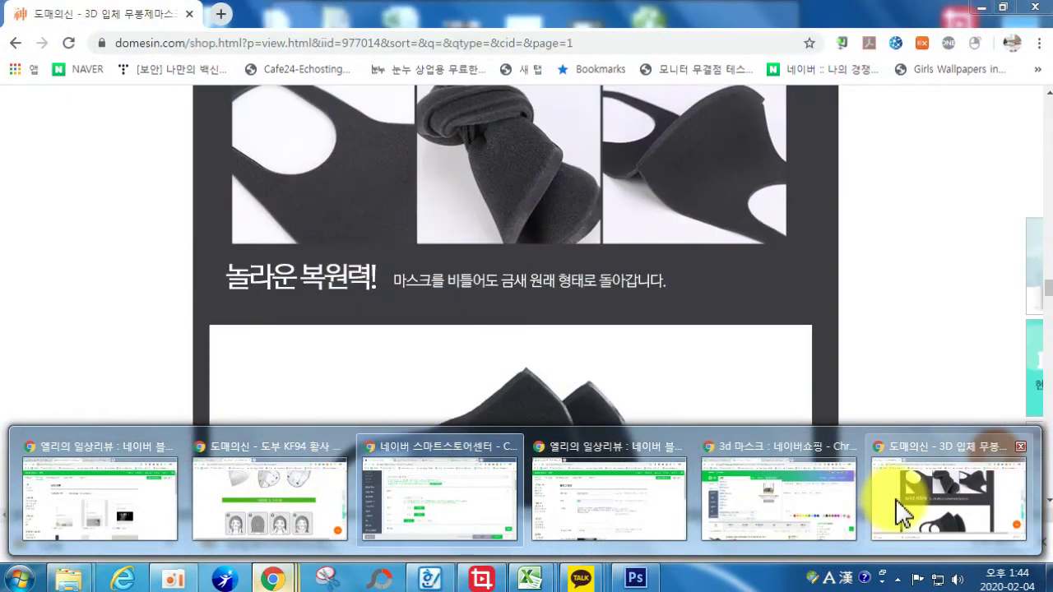
left_click(901, 514)
scroll(752, 384, "down", 8)
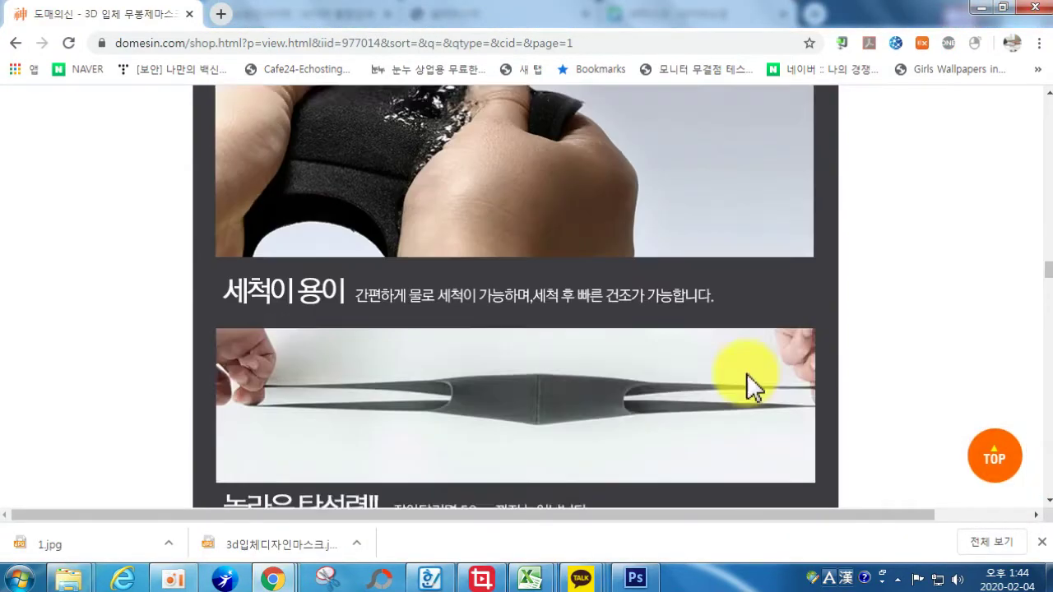
scroll(746, 373, "up", 2)
left_click_drag(1046, 271, 1038, 106)
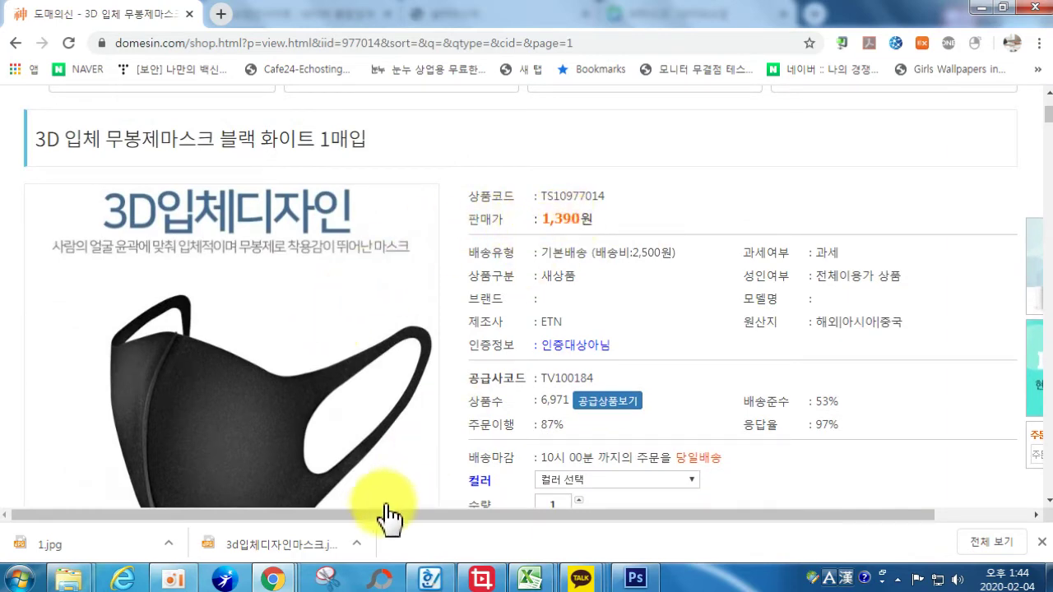
- Switch to the Naver Shopping "3d 마스크" results and compare competitors' prices and shipping fees for similar black masks
mouse_move(273, 579)
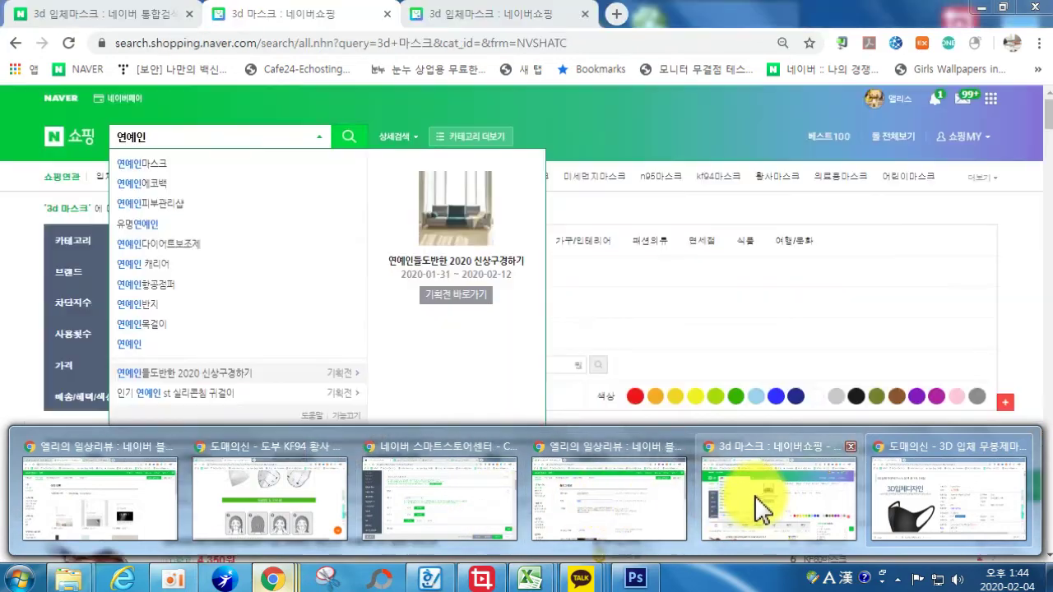
left_click(755, 495)
scroll(47, 461, "down", 3)
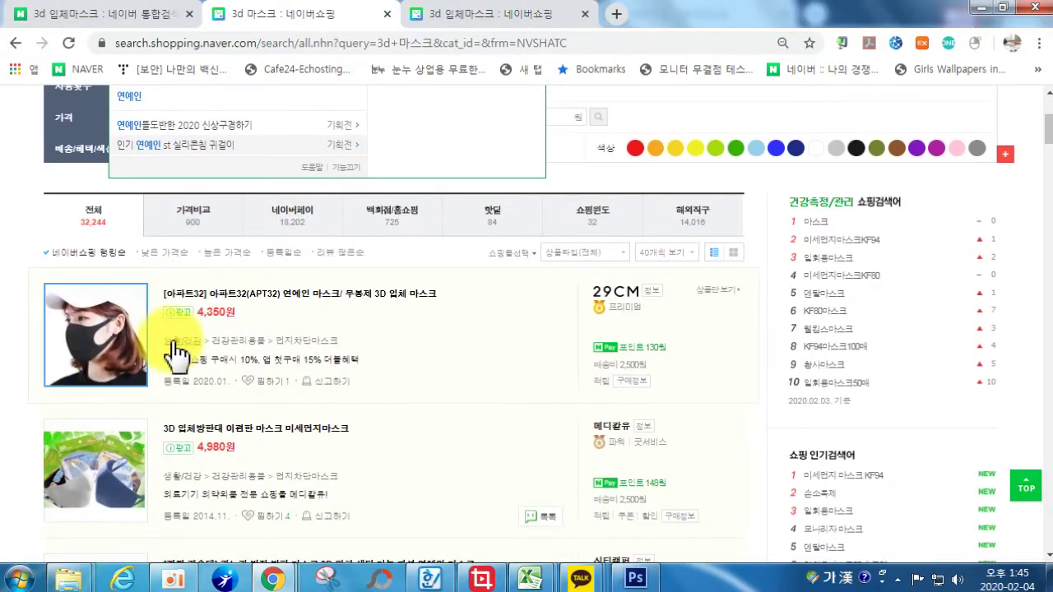
scroll(209, 337, "down", 5)
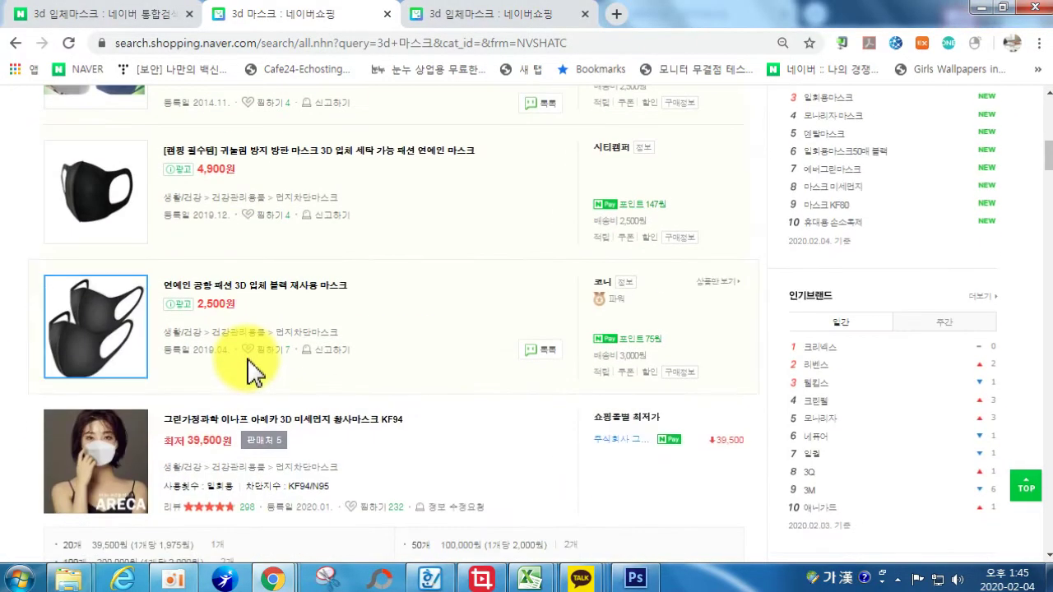
scroll(222, 309, "down", 10)
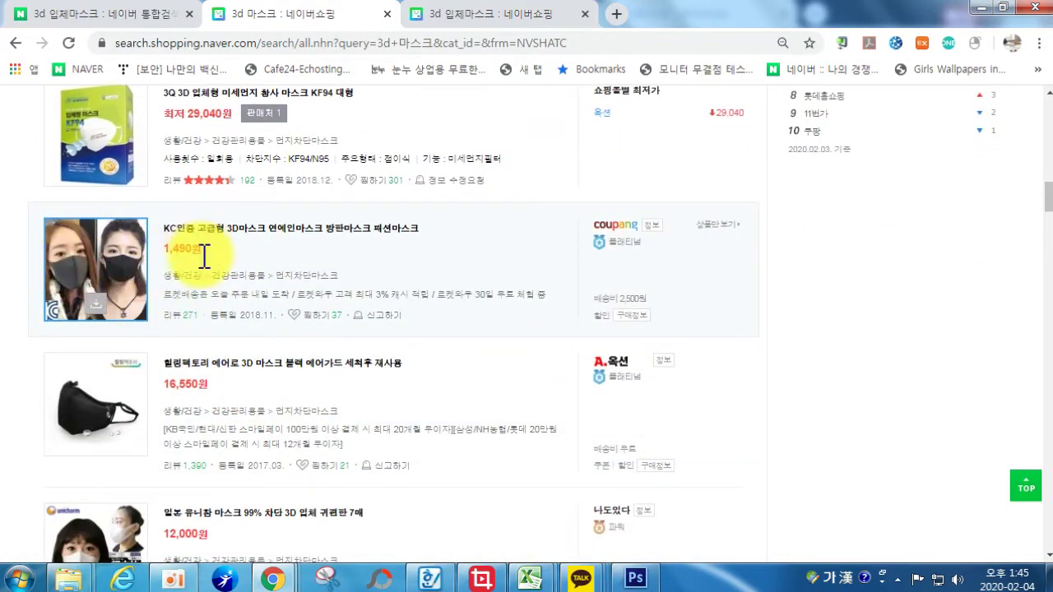
scroll(216, 323, "down", 1)
scroll(216, 323, "down", 1)
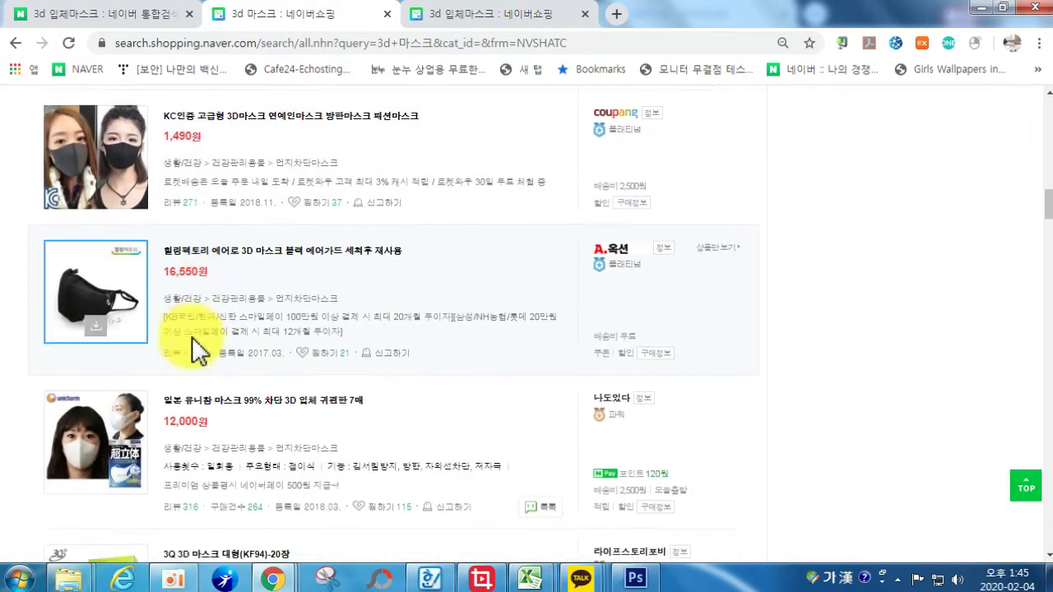
scroll(346, 362, "down", 1)
scroll(370, 375, "down", 6)
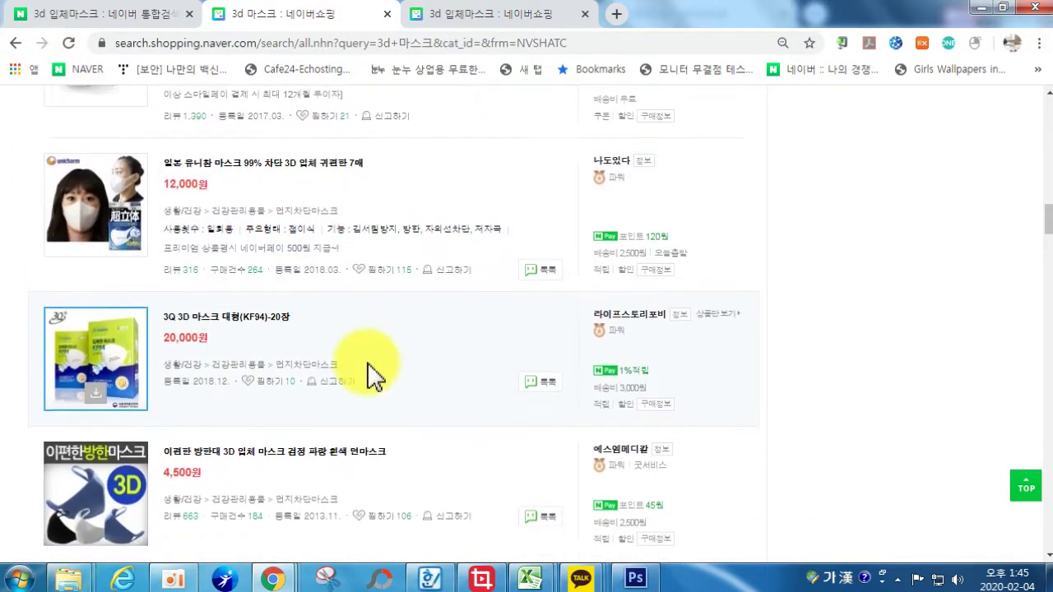
scroll(226, 486, "down", 3)
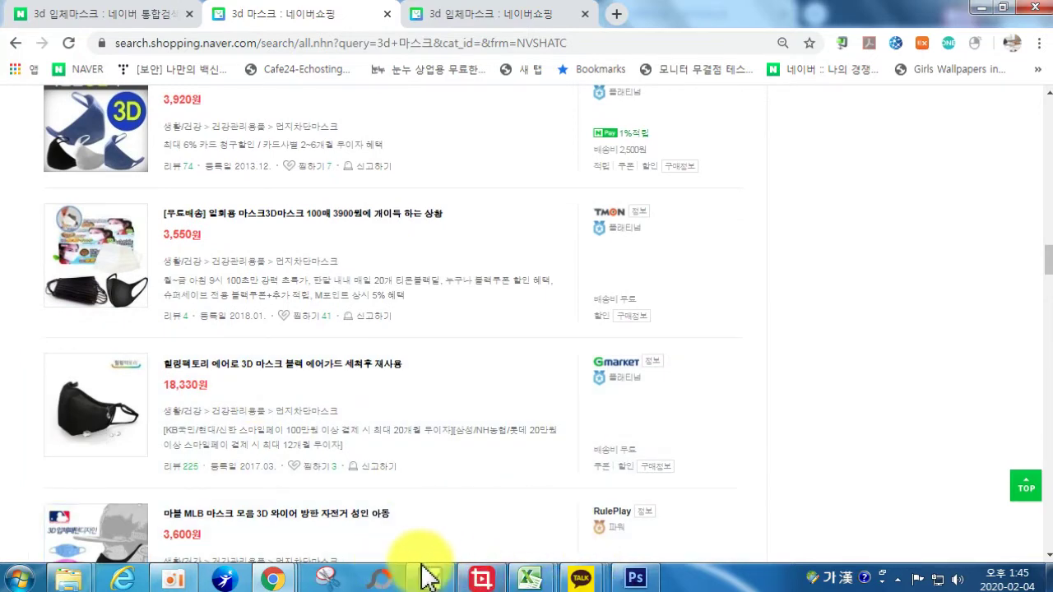
- Return to the Domesin supplier page and calculate a marked-up selling price from the 1,390 won wholesale price in Calculator
mouse_move(288, 574)
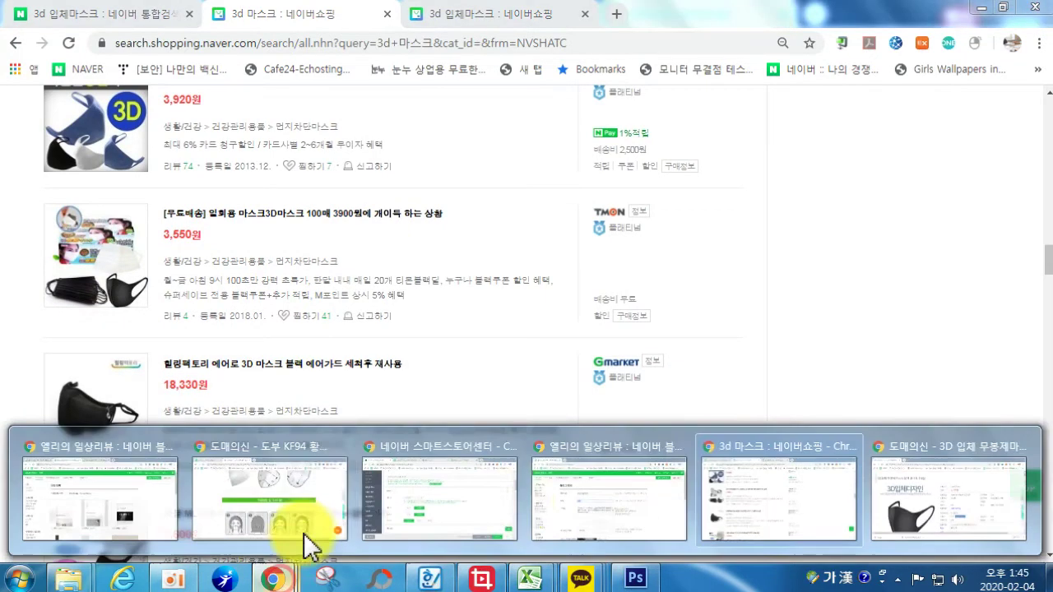
left_click(907, 522)
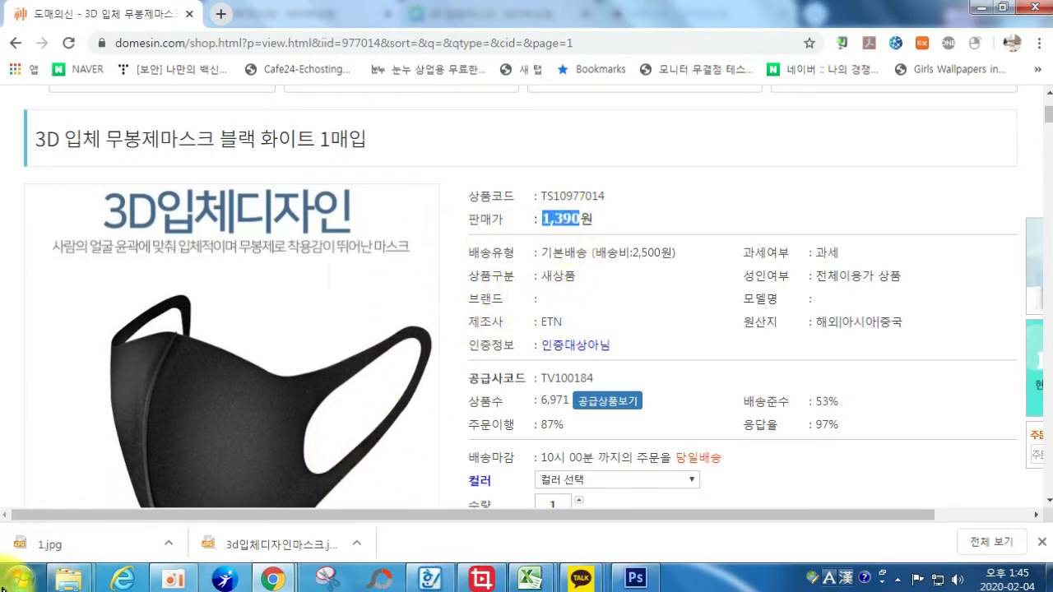
left_click(17, 576)
left_click(53, 136)
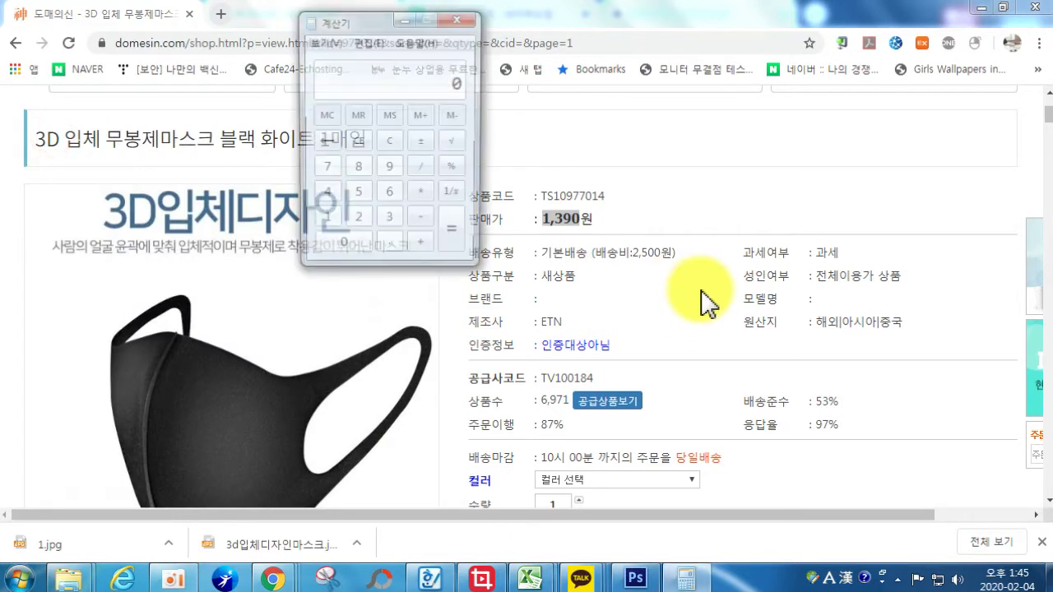
type("139")
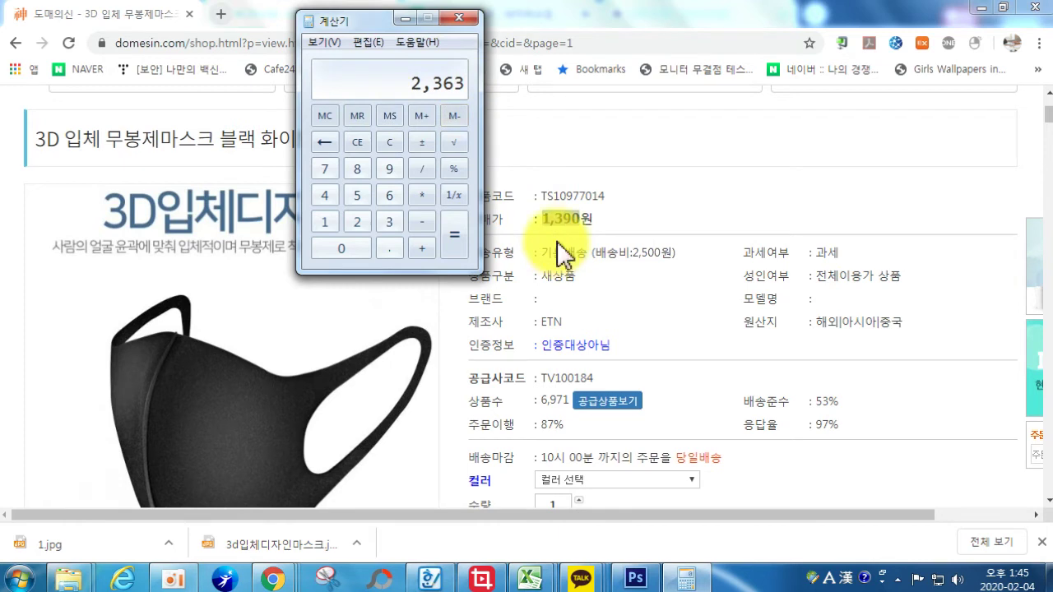
left_click(460, 19)
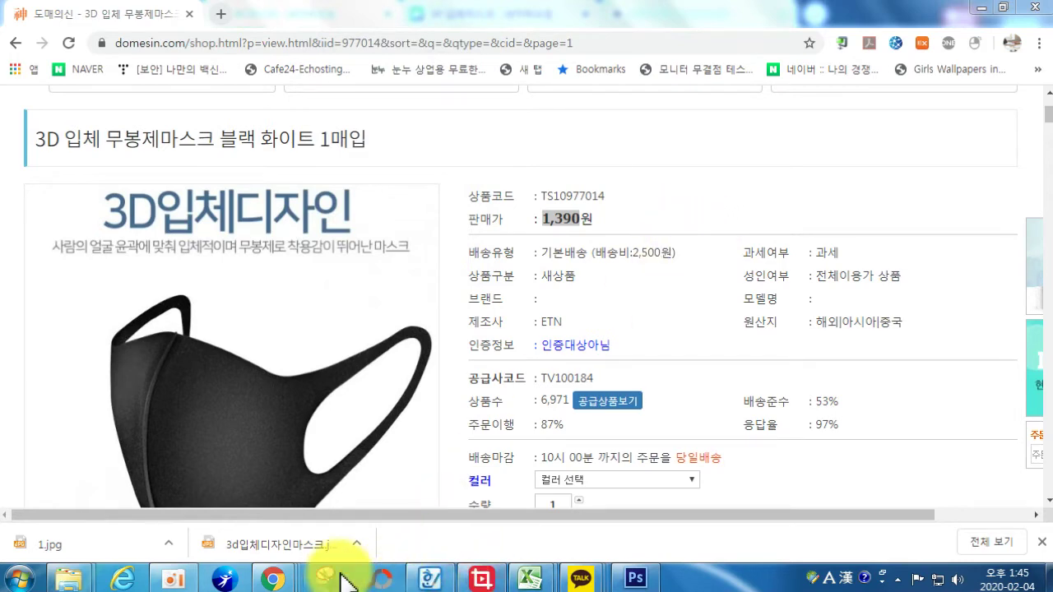
- Switch to Photoshop and quit it without saving changes to Untitled-1 and 1.jpg
left_click(633, 579)
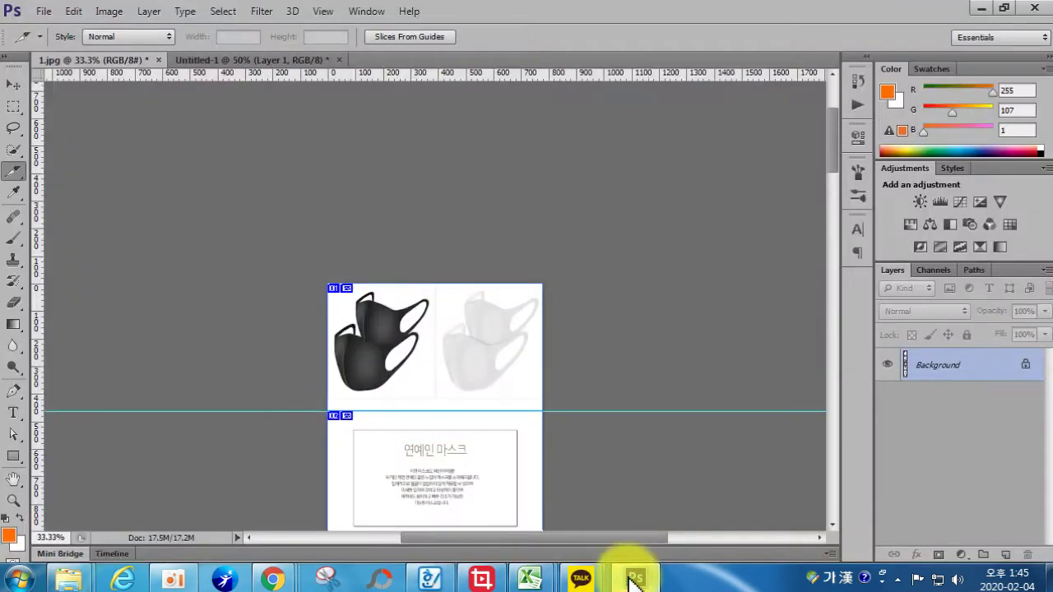
left_click(1034, 7)
left_click(530, 231)
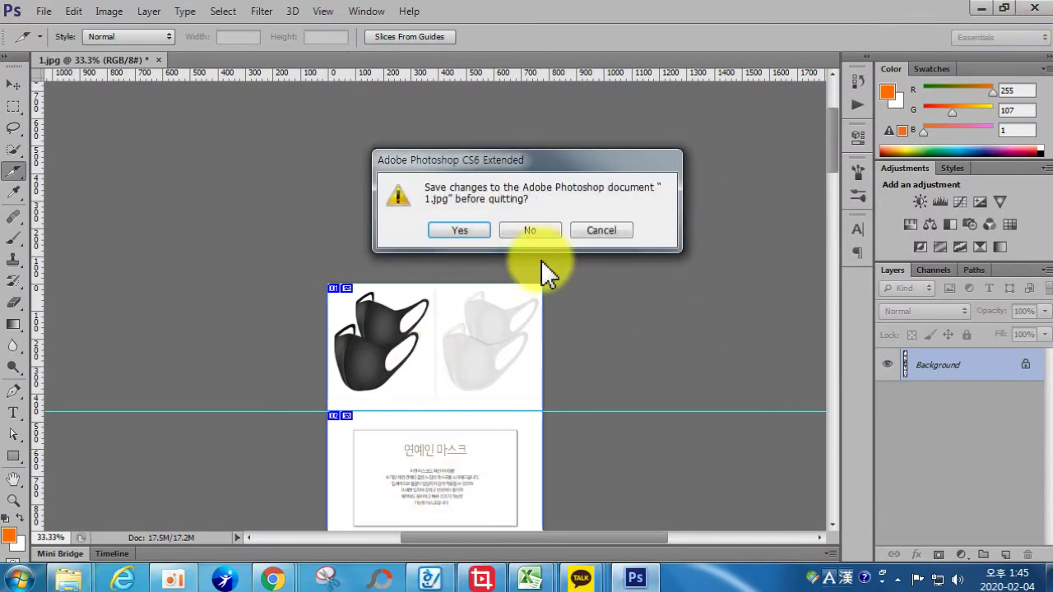
left_click(549, 231)
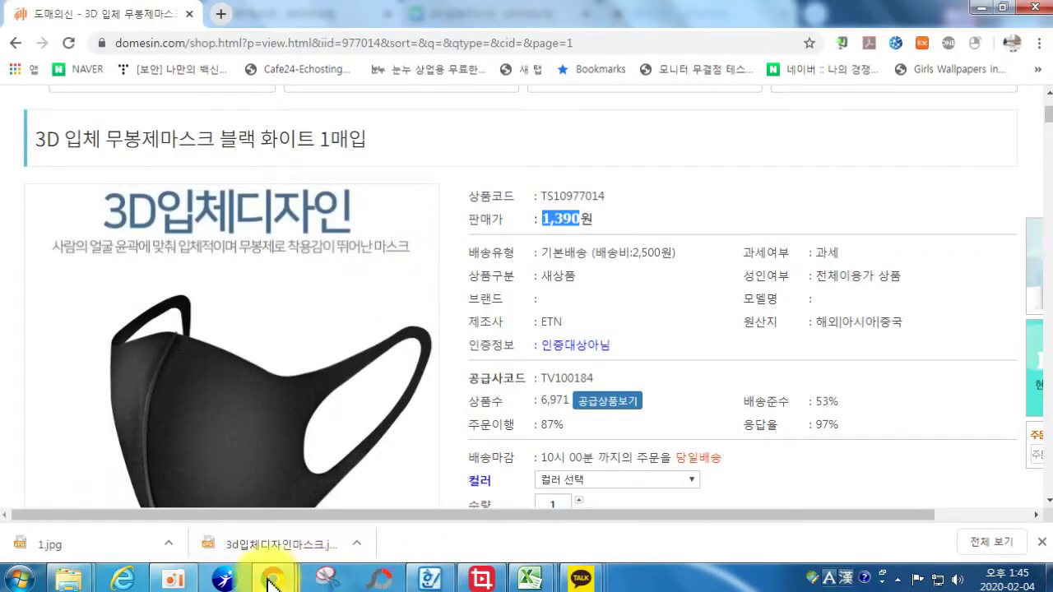
- Reopen the Naver Shopping "3d 마스크" results and examine the listed mask prices again to judge a competitive selling price
left_click(271, 580)
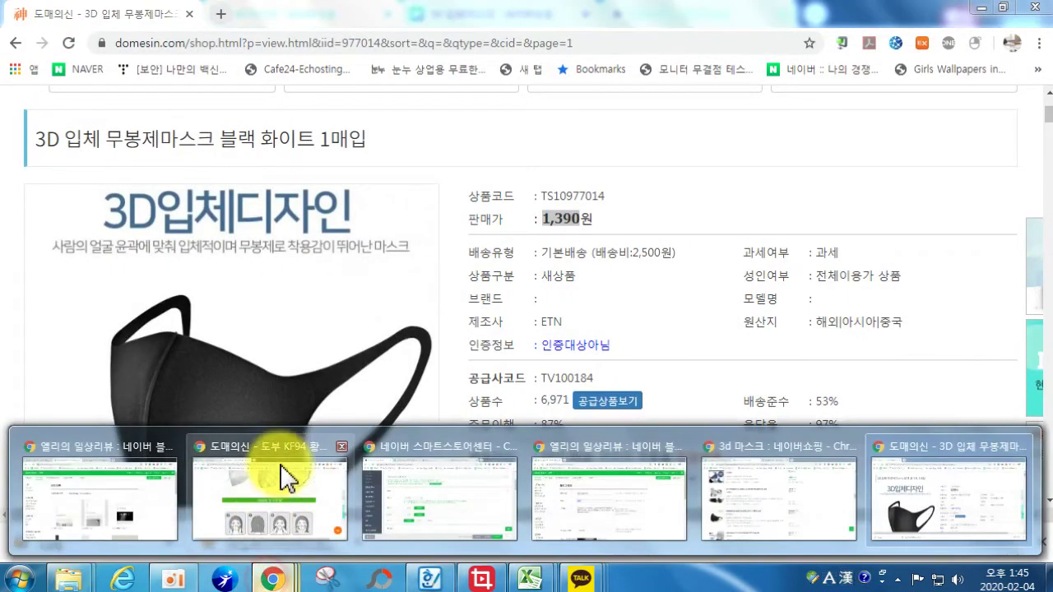
left_click(794, 521)
scroll(234, 380, "up", 10)
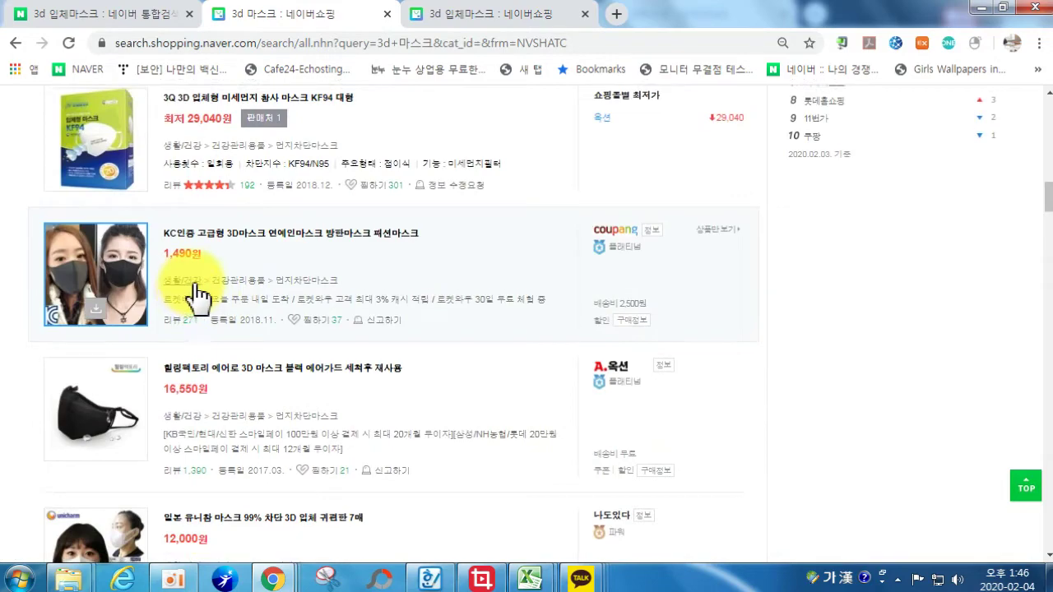
scroll(205, 321, "up", 5)
scroll(205, 296, "up", 4)
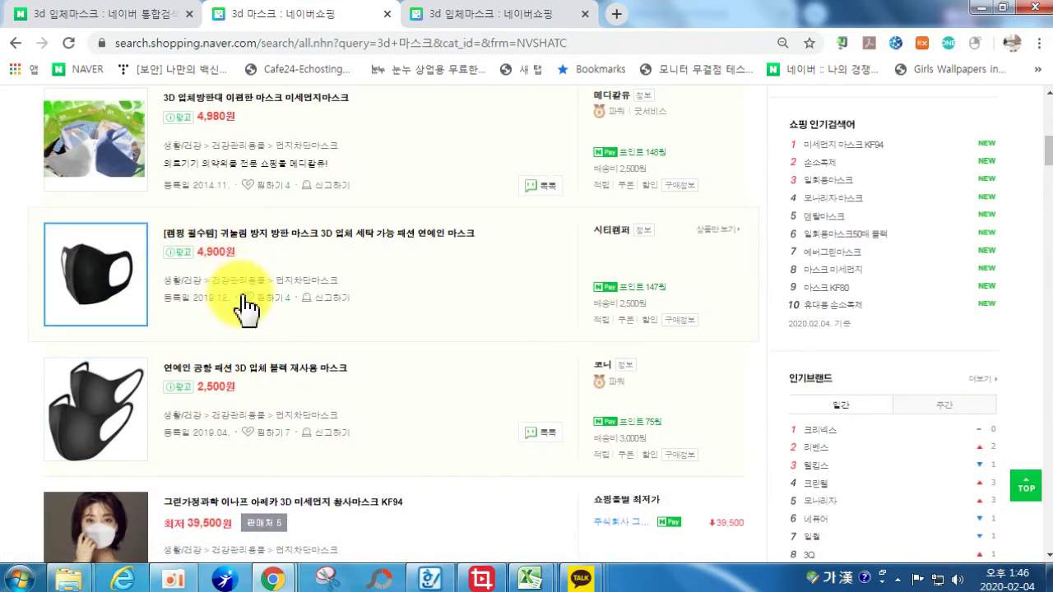
scroll(329, 411, "down", 8)
scroll(325, 421, "down", 6)
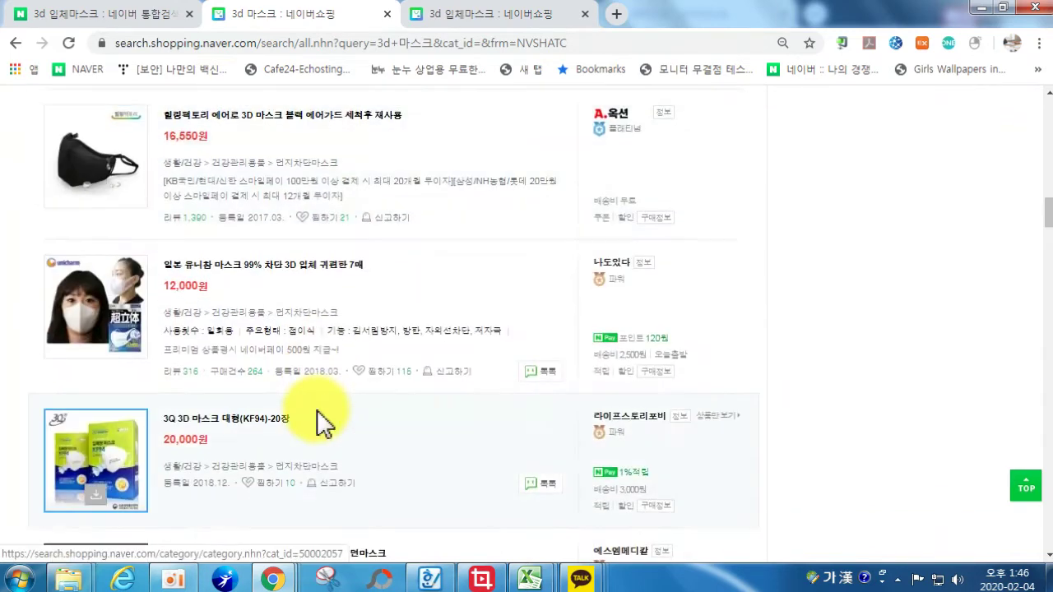
scroll(316, 415, "down", 4)
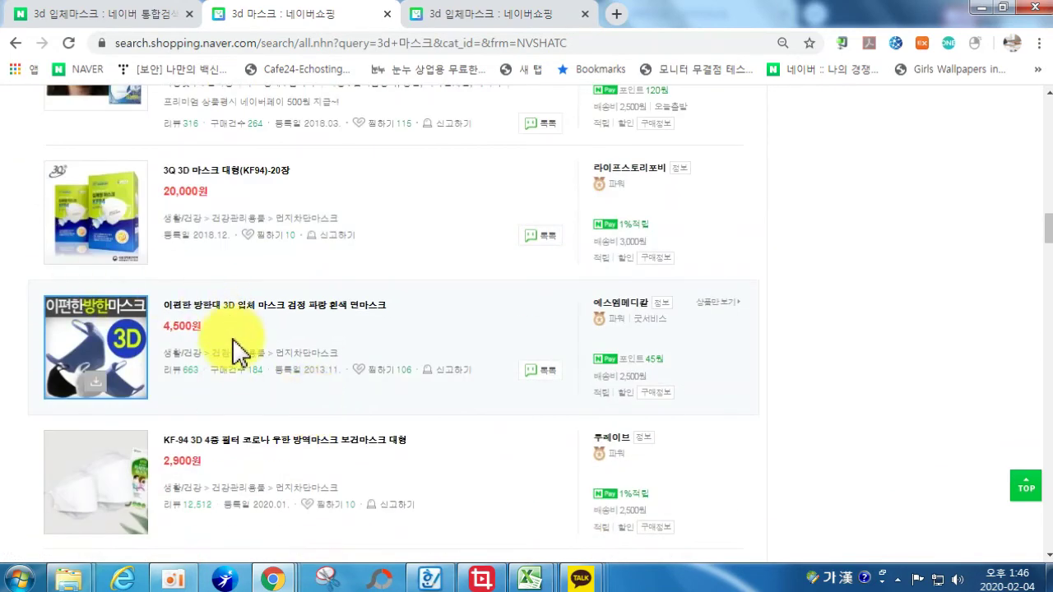
scroll(321, 436, "down", 5)
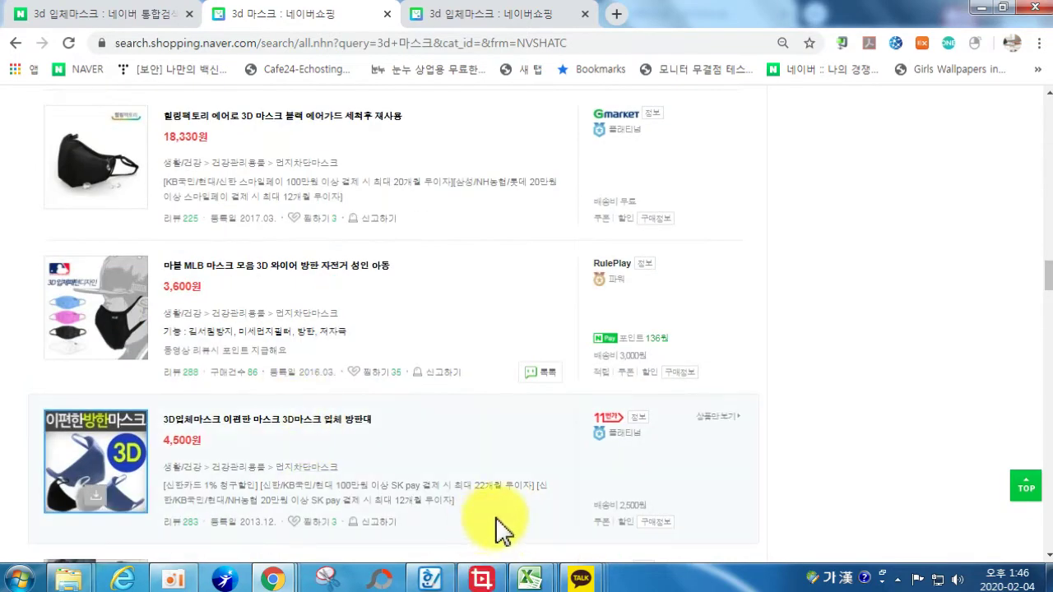
scroll(448, 489, "up", 5)
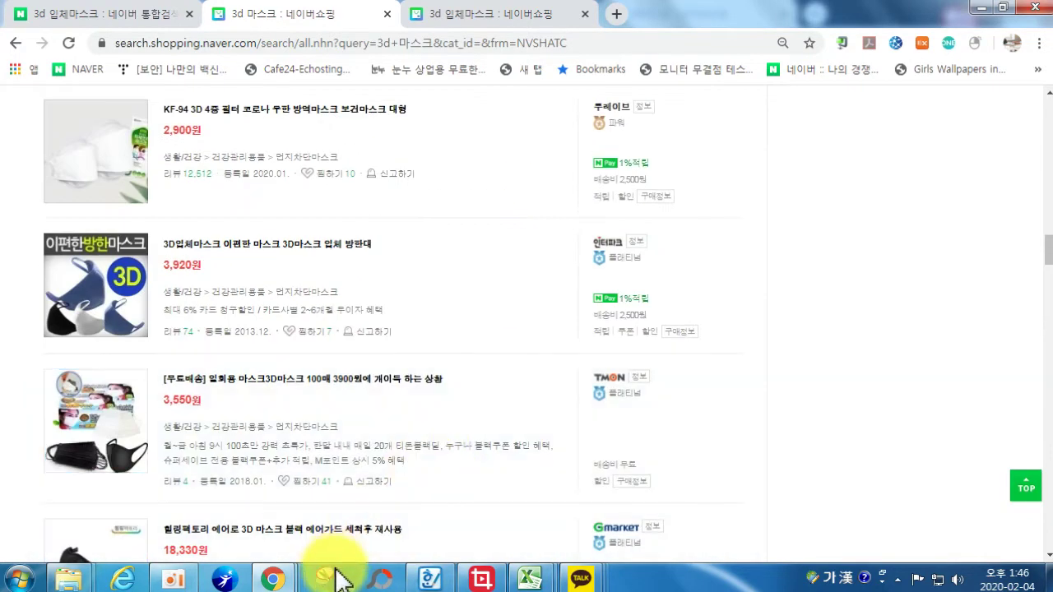
- Switch to the SmartStore product registration page and set the selling price (판매가) to 4800 won
left_click(273, 579)
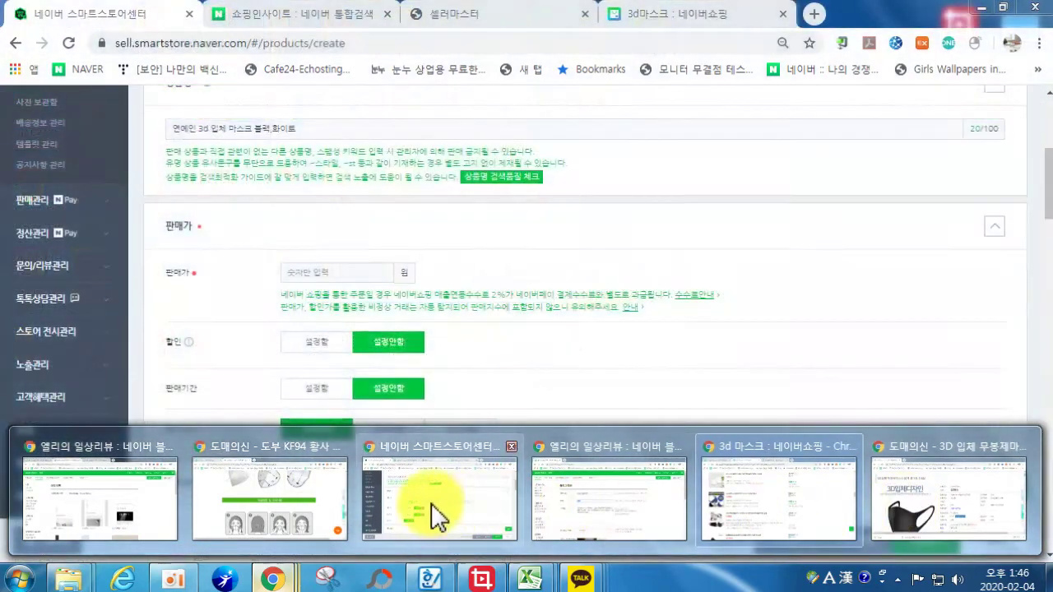
left_click(416, 504)
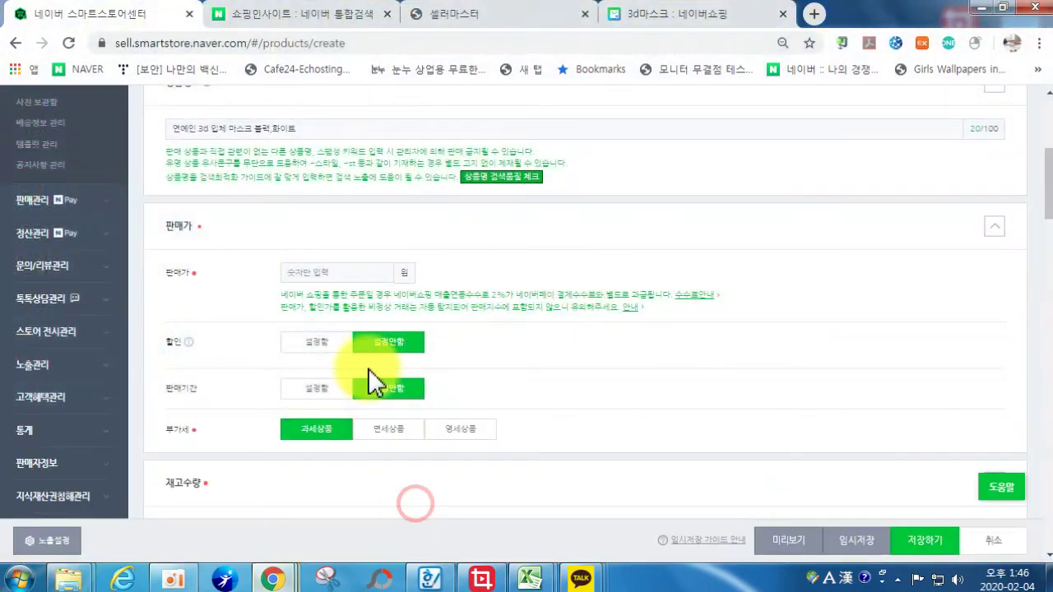
left_click(301, 275)
type("4800")
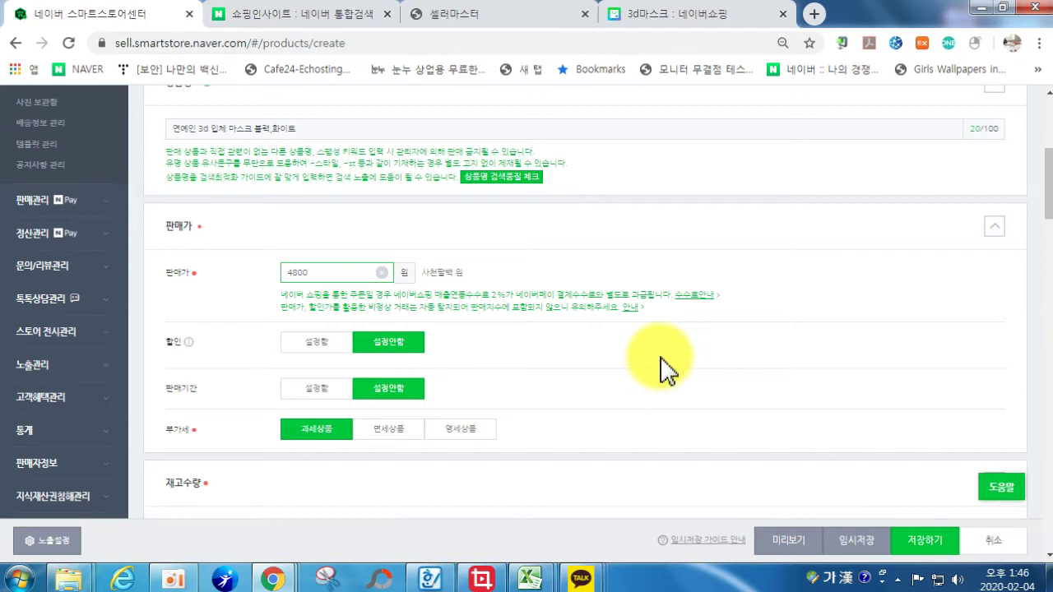
- Add a combination-type product option named 컬러 with the values 블랙,화이트 and apply it to the option list
scroll(321, 370, "down", 2)
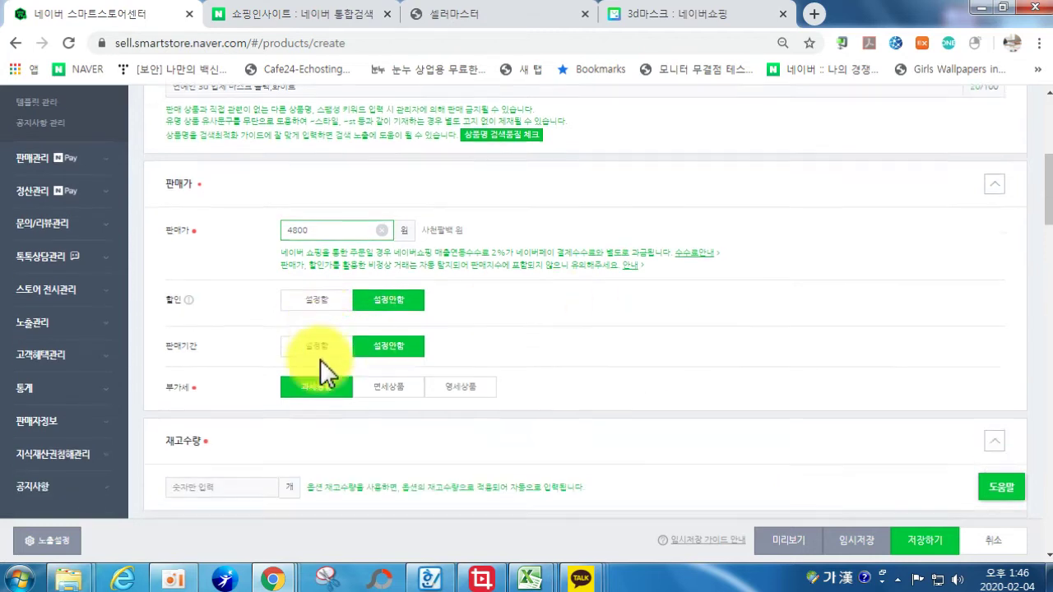
scroll(264, 357, "down", 1)
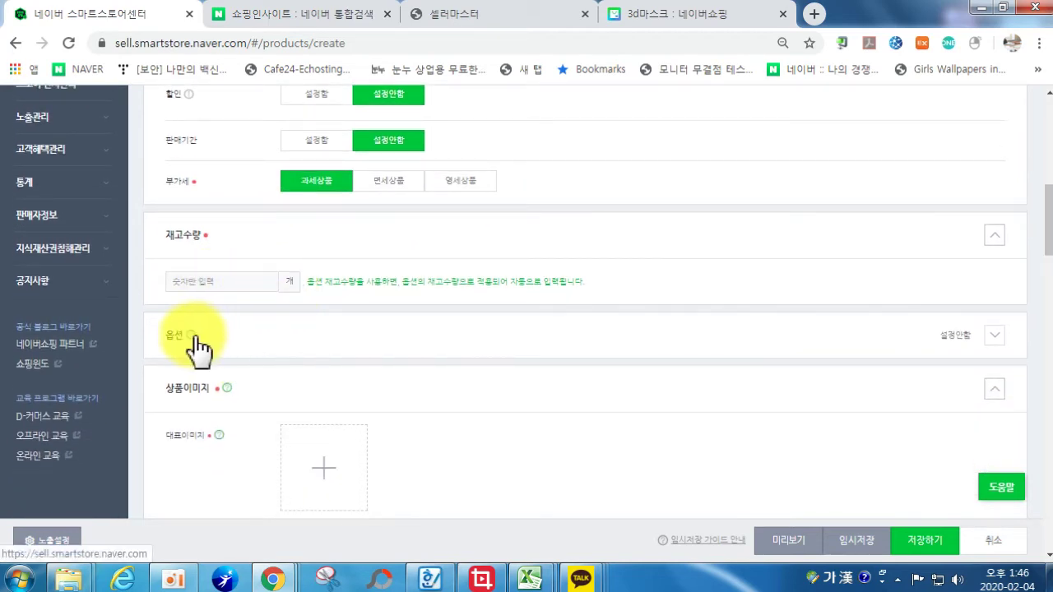
left_click(964, 345)
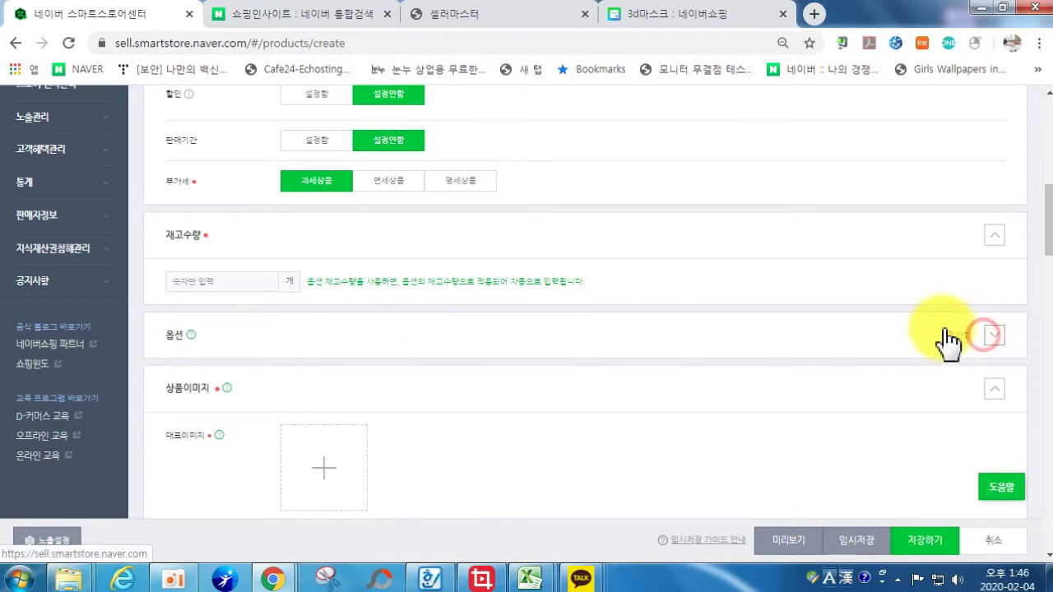
scroll(364, 370, "down", 2)
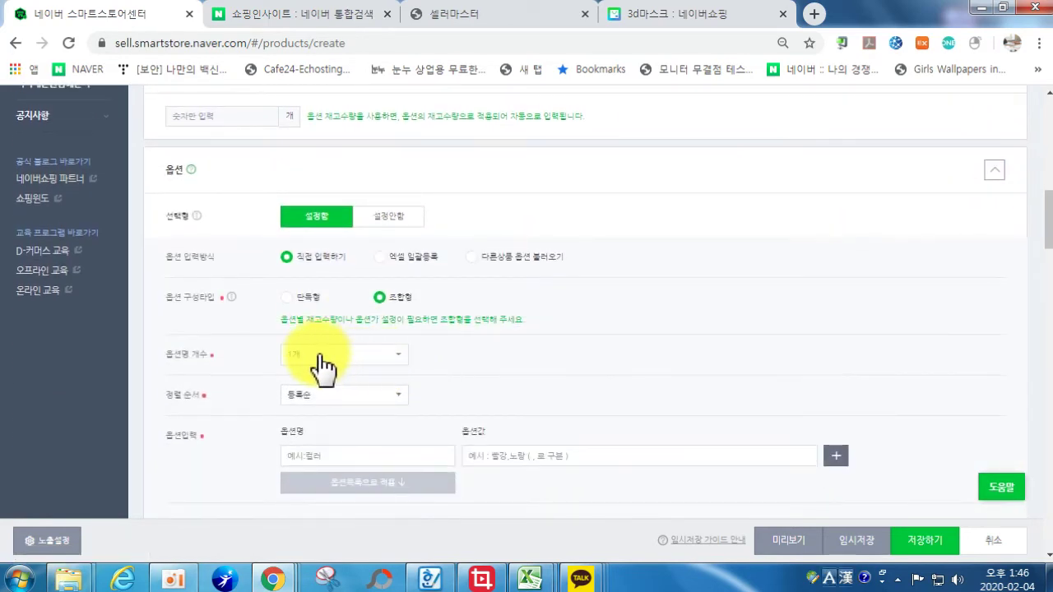
left_click(353, 455)
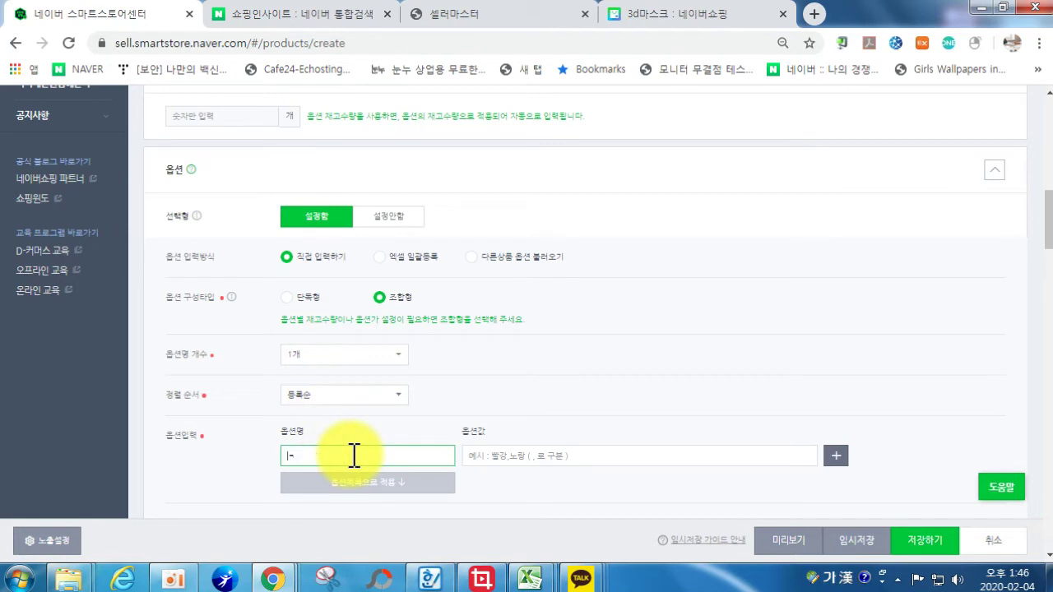
key("Tab")
type("빨")
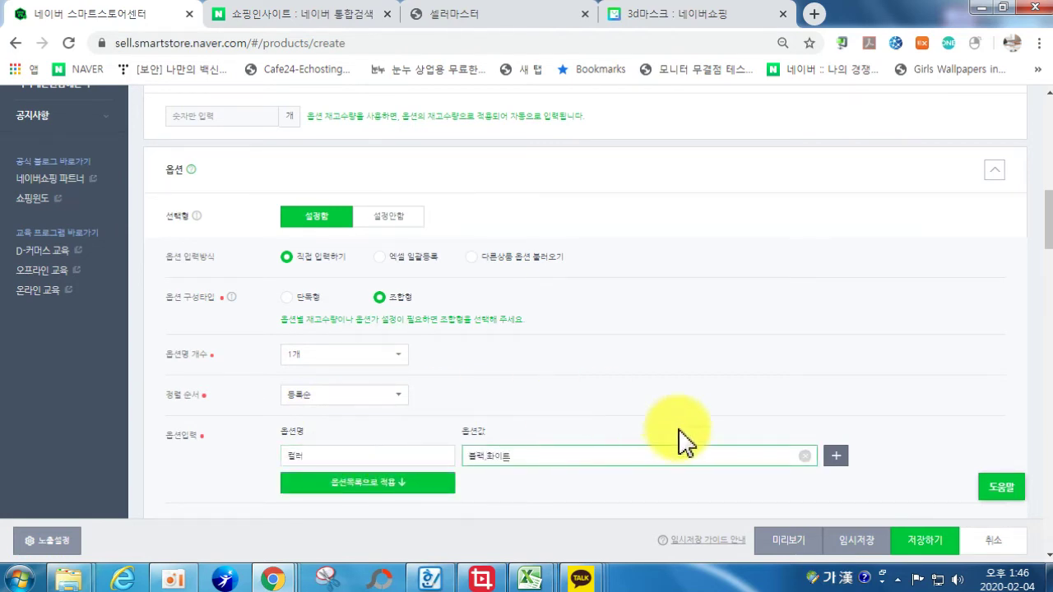
left_click(356, 484)
- Set the stock quantity of both the 블랙 and 화이트 options to 10
scroll(454, 485, "down", 3)
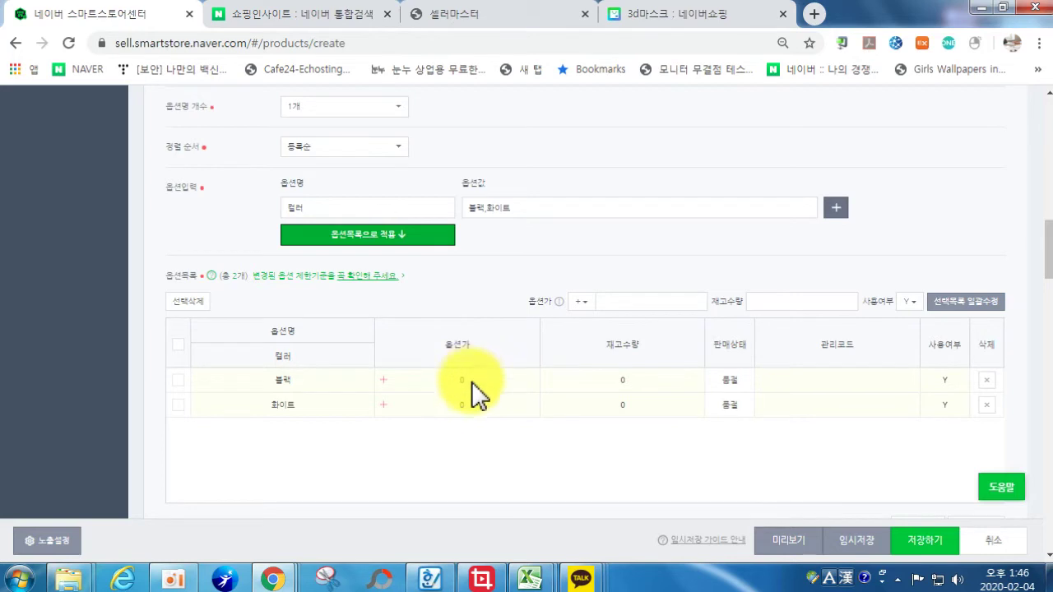
left_click(619, 385)
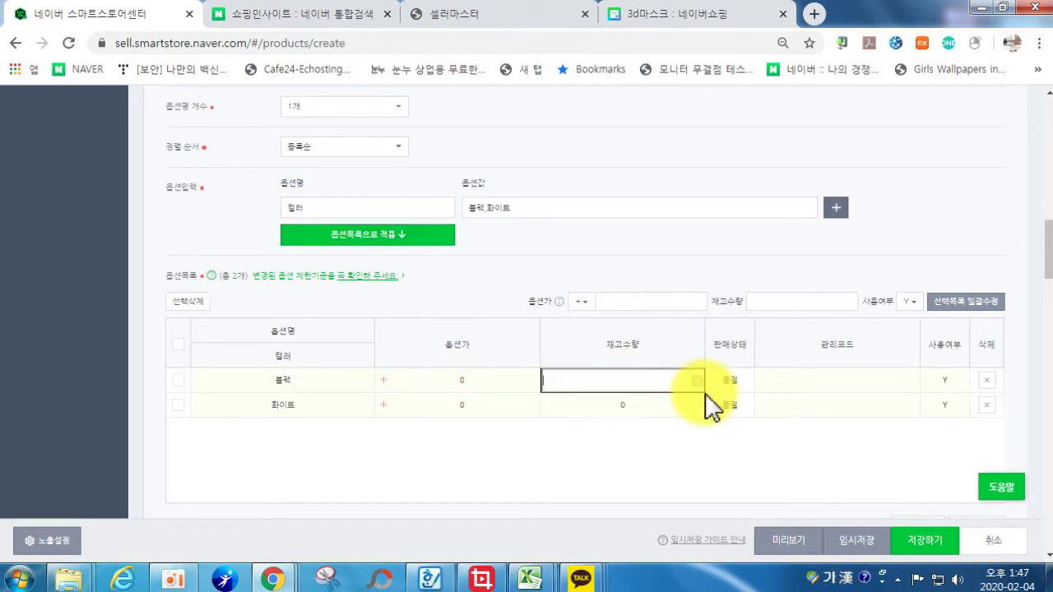
type("10")
left_click(650, 403)
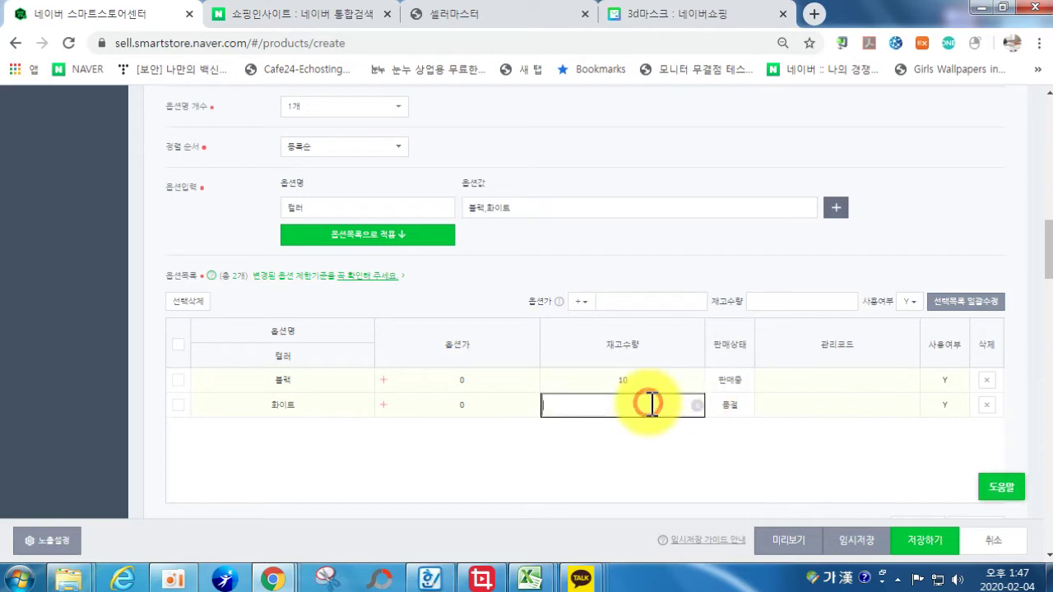
left_click(663, 437)
left_click(621, 387)
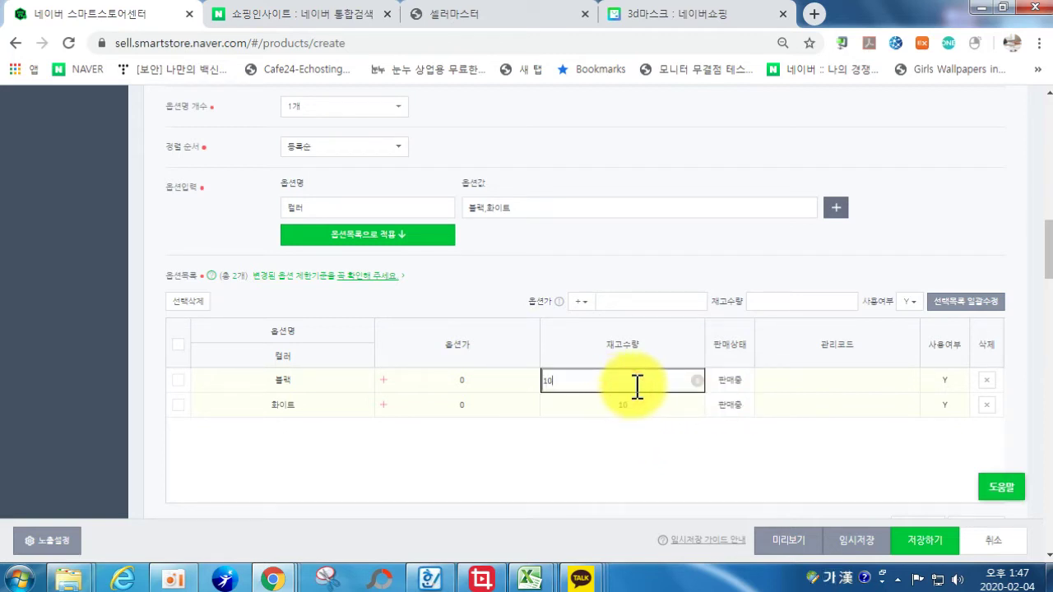
left_click(638, 436)
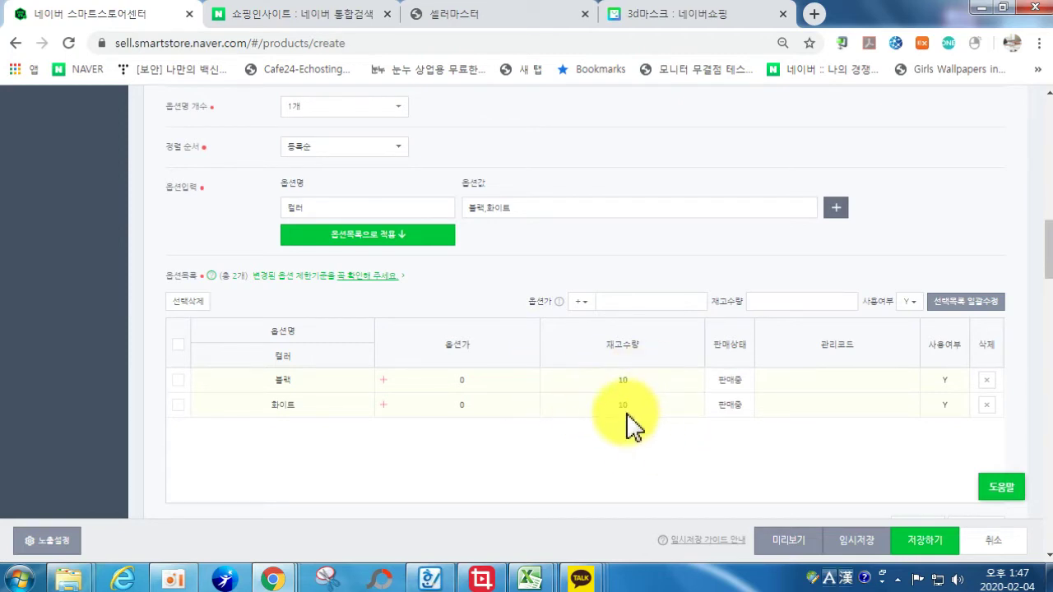
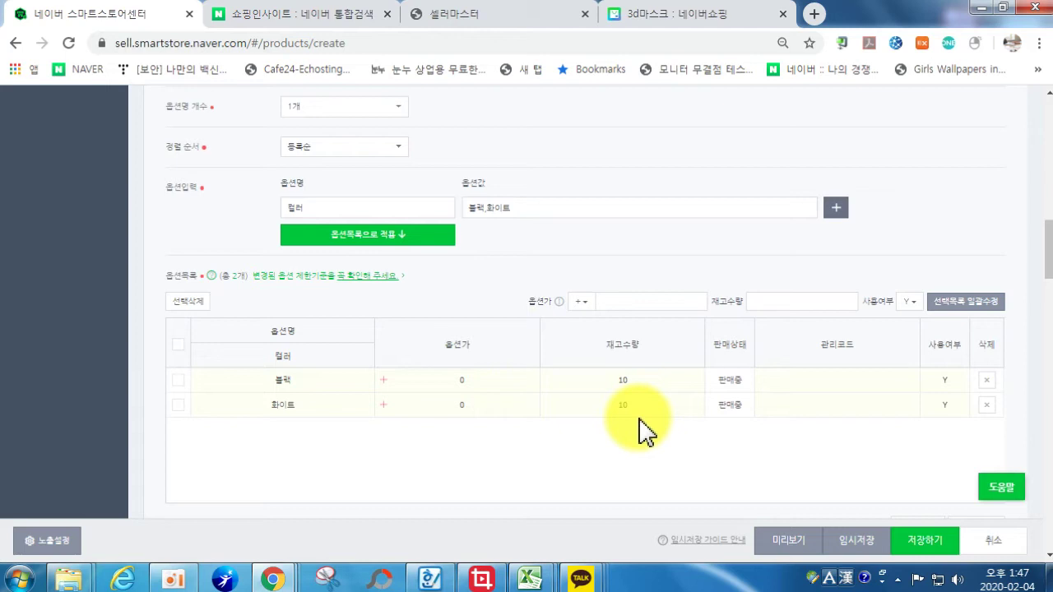
- Set the stock quantity to 7 for the 블랙 option and 3 for the 화이트 option
left_click(623, 382)
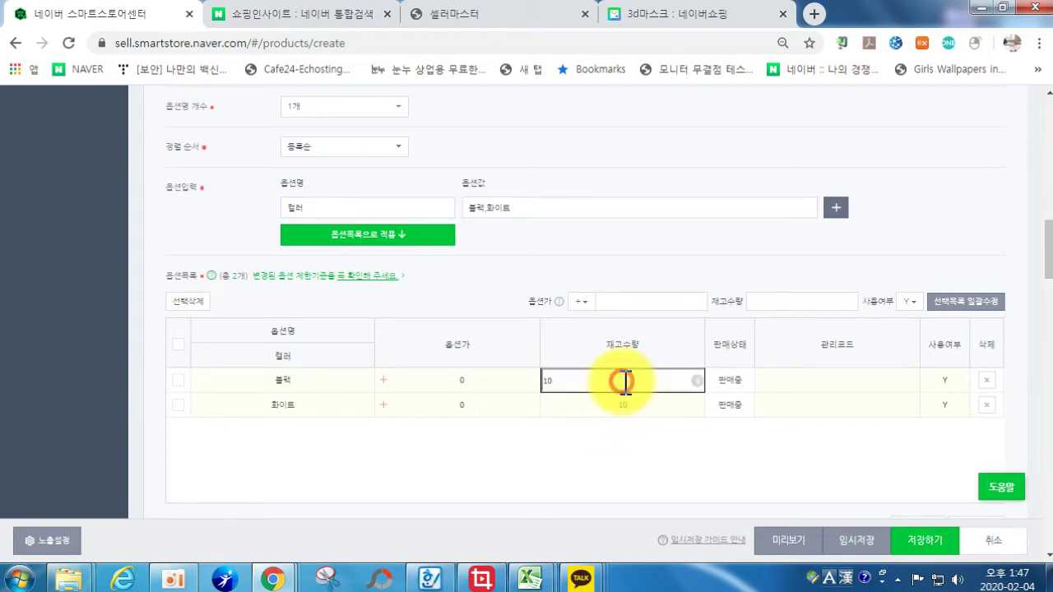
left_click_drag(616, 381, 542, 380)
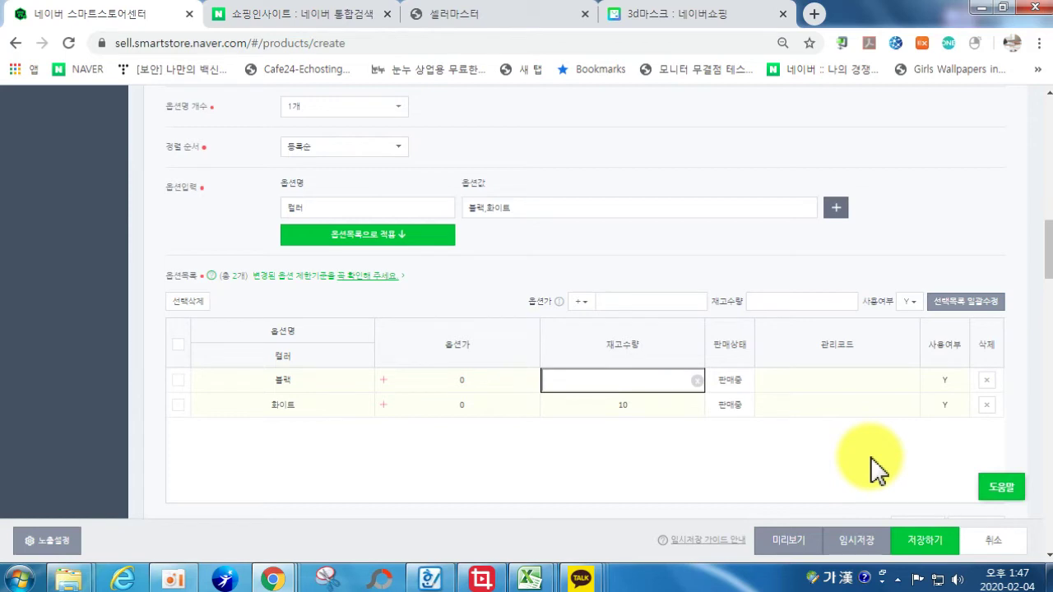
type("7")
left_click(732, 454)
left_click(631, 406)
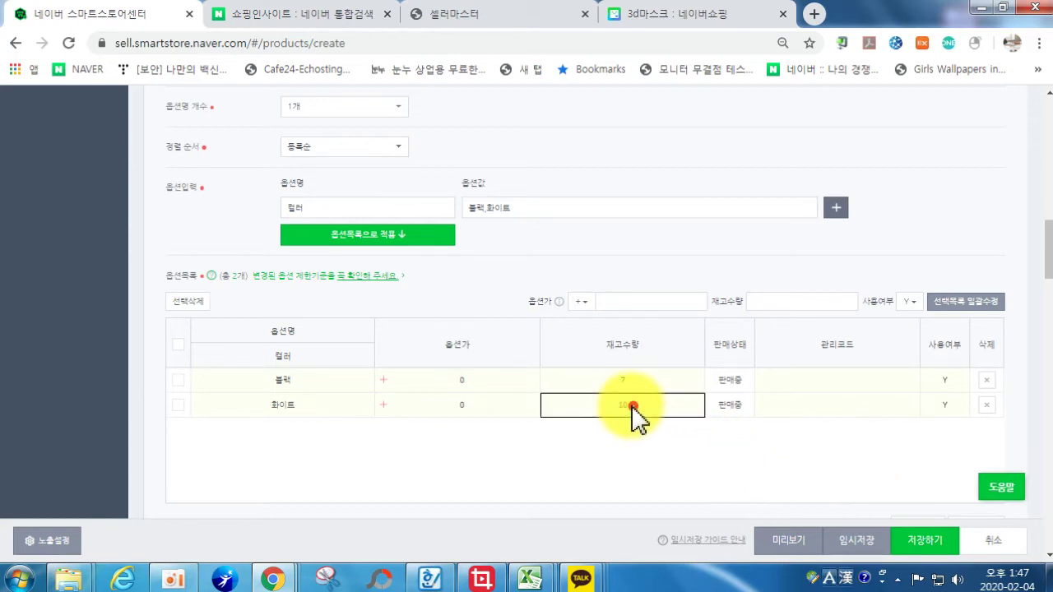
left_click(695, 428)
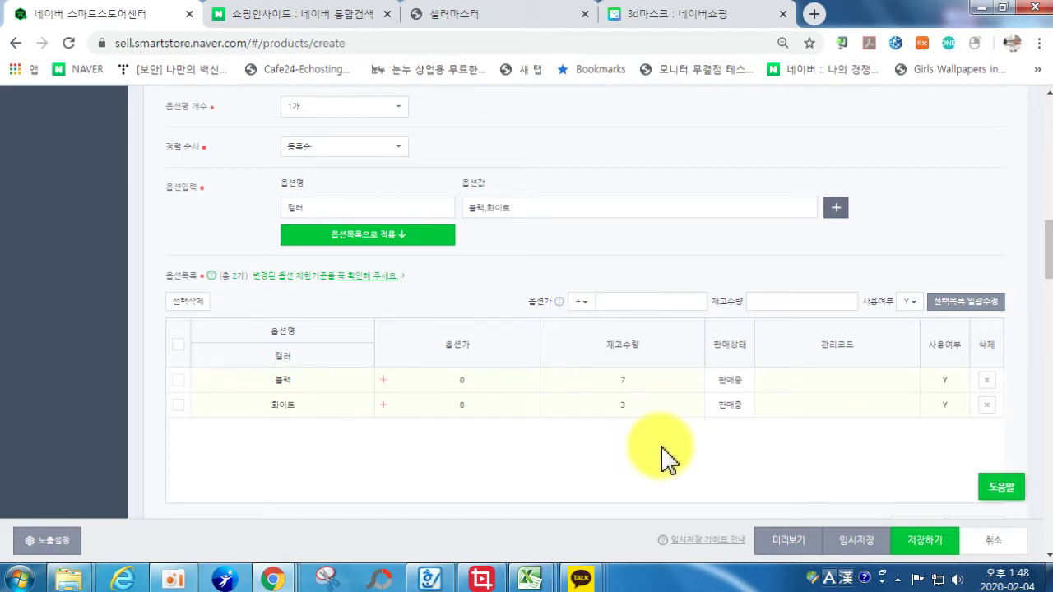
- Upload 3d입체디자인마스크 from the desktop's 마스크 folder as the representative product image (대표이미지)
scroll(665, 458, "down", 3)
scroll(558, 360, "up", 3)
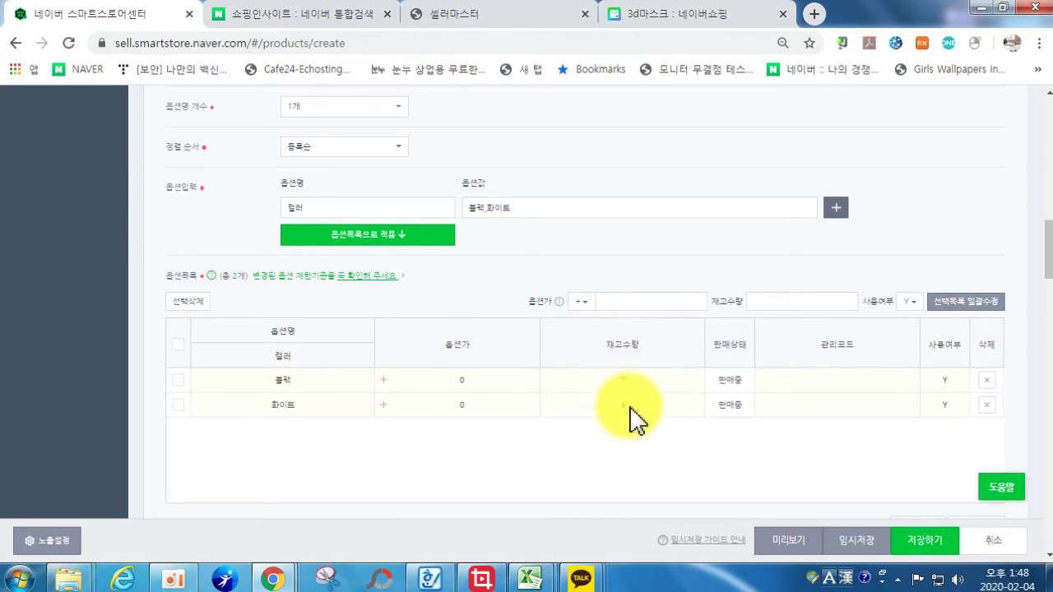
scroll(521, 423, "down", 5)
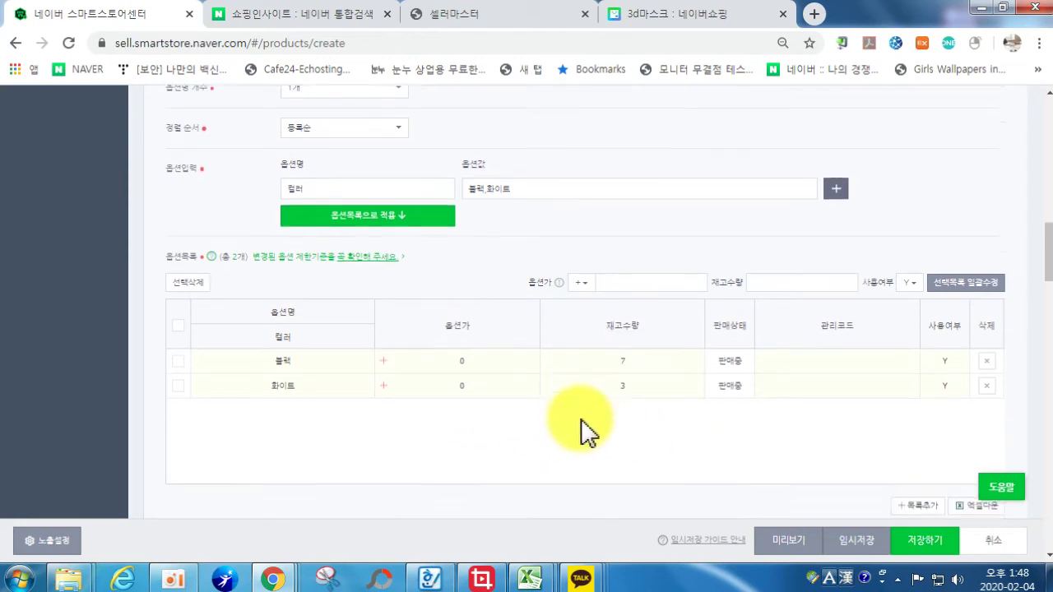
scroll(296, 395, "down", 2)
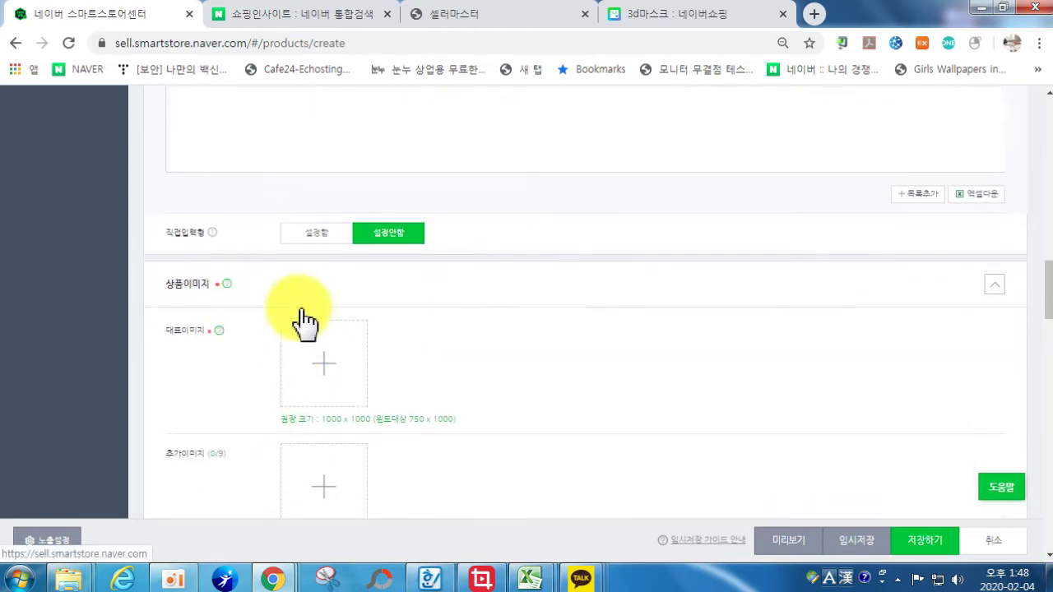
left_click(326, 380)
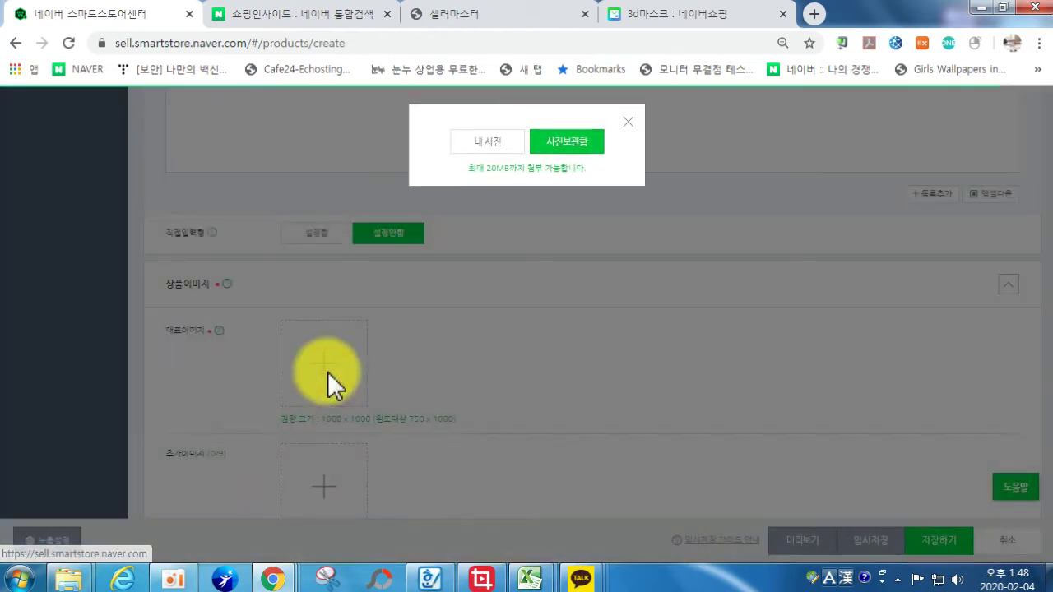
left_click(497, 151)
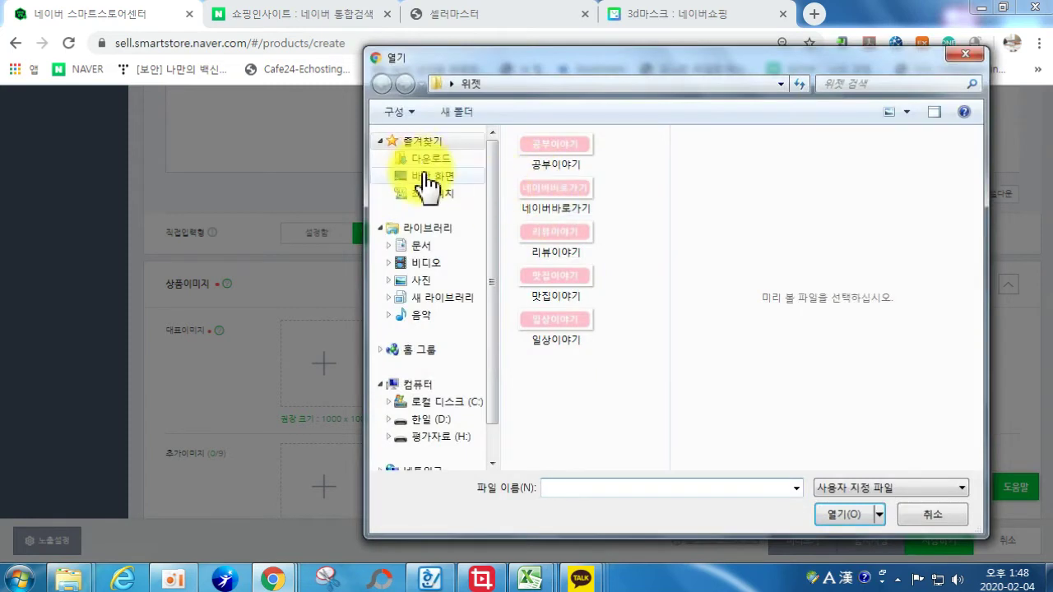
left_click(425, 176)
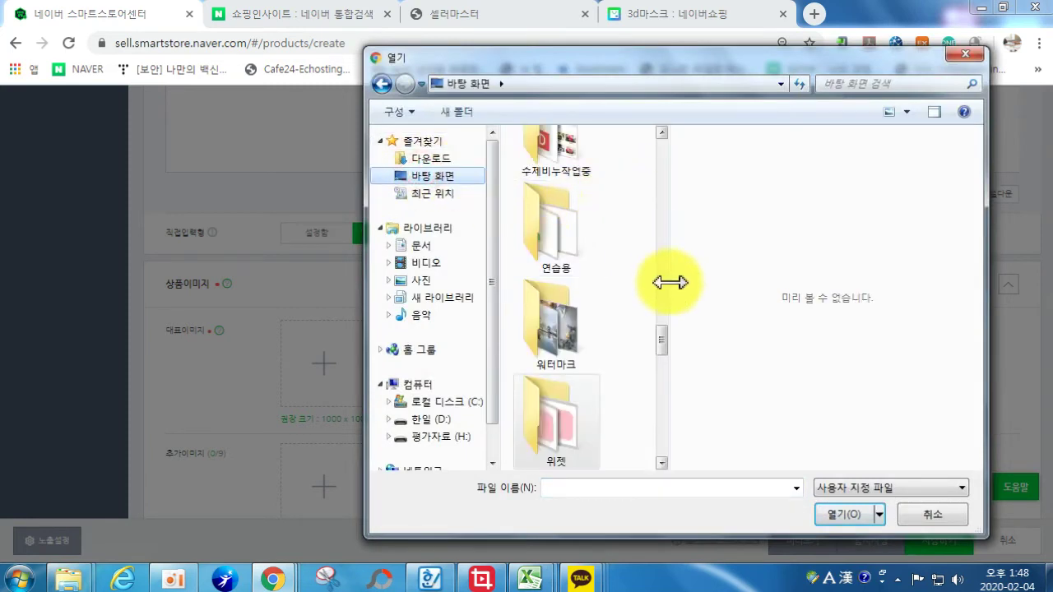
scroll(662, 386, "down", 5)
left_click_drag(664, 397, 663, 362)
double_click(552, 293)
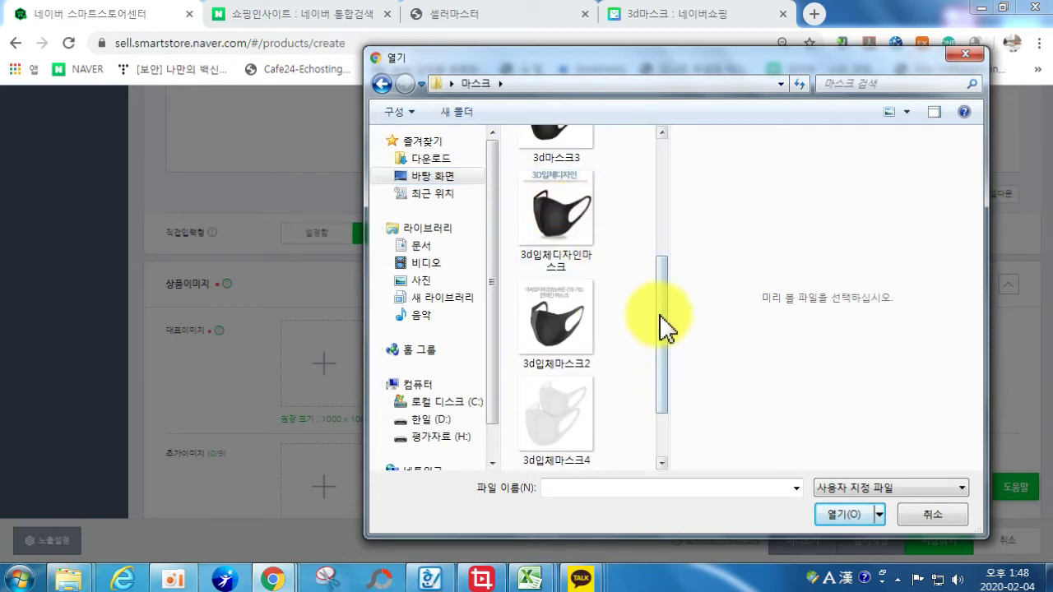
left_click_drag(664, 324, 670, 310)
left_click(554, 263)
left_click(554, 263)
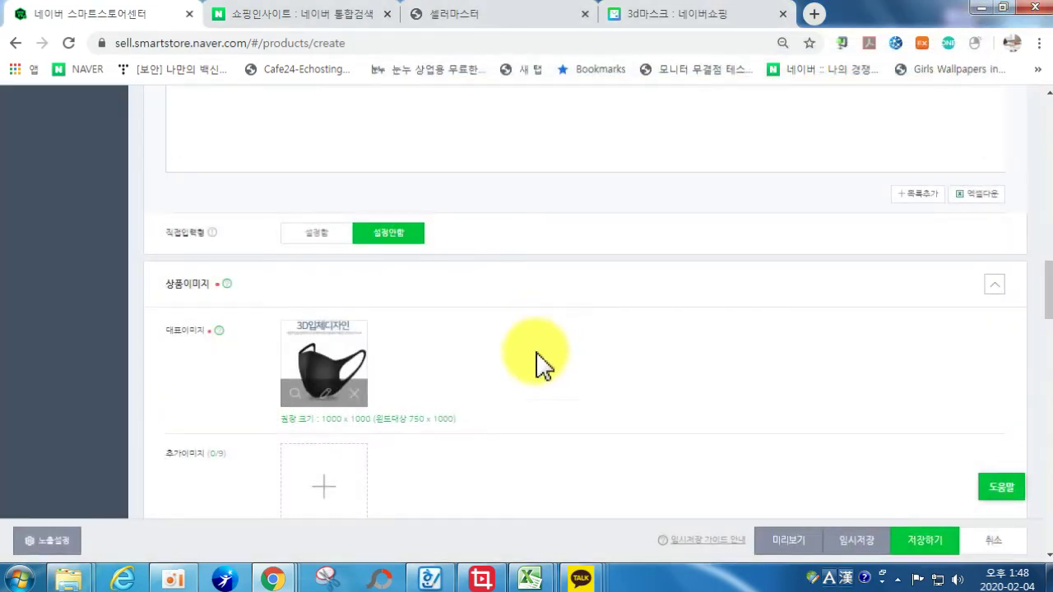
- Upload 3d입체마스크2 from the 마스크 folder as the first additional product image (추가이미지)
scroll(541, 365, "down", 2)
left_click(325, 331)
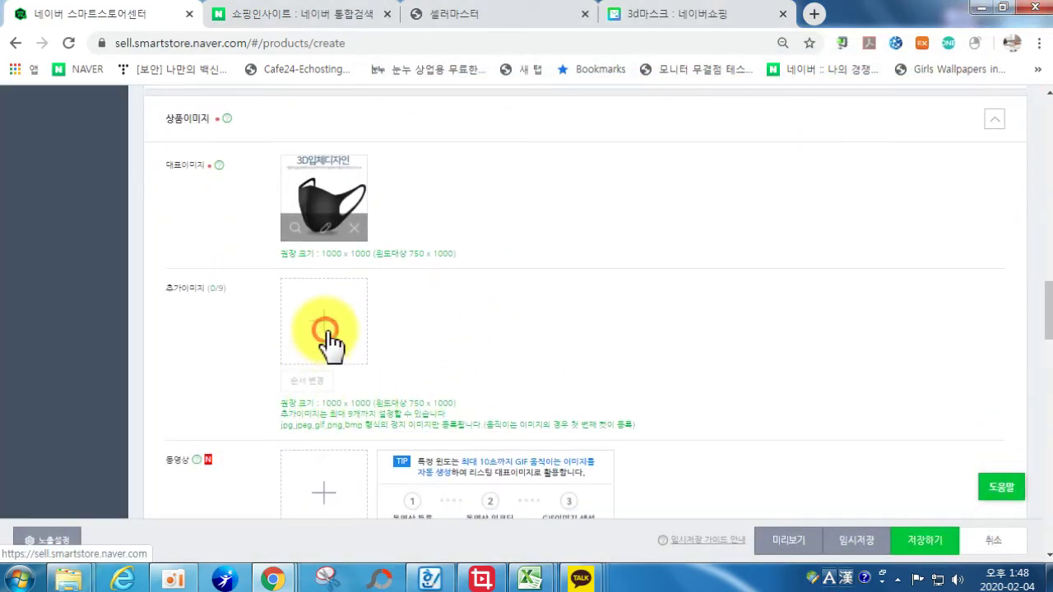
left_click(507, 153)
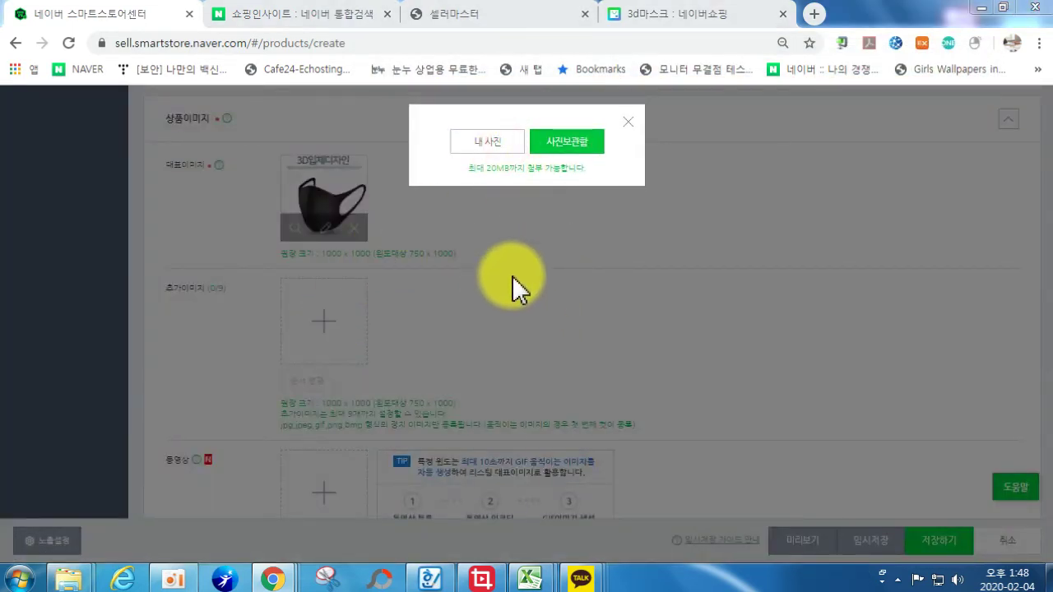
scroll(663, 284, "down", 1)
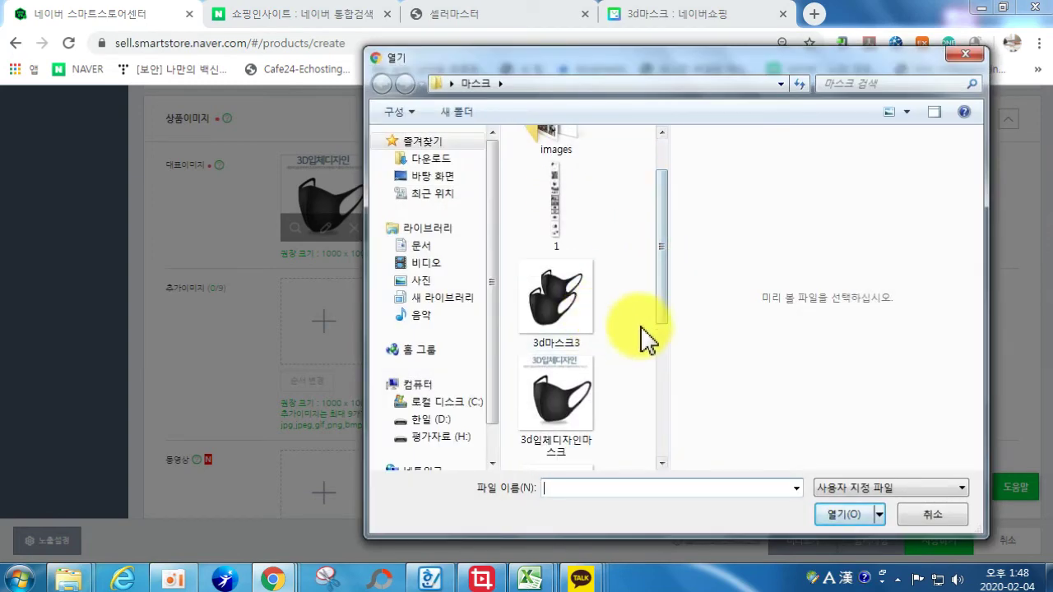
scroll(665, 329, "down", 1)
scroll(664, 354, "down", 1)
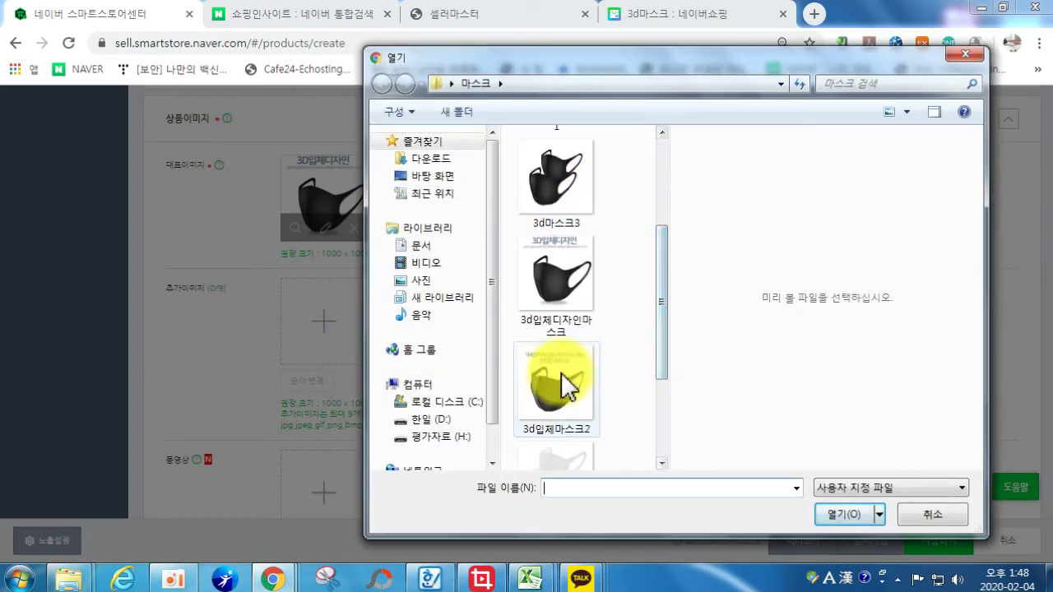
double_click(599, 390)
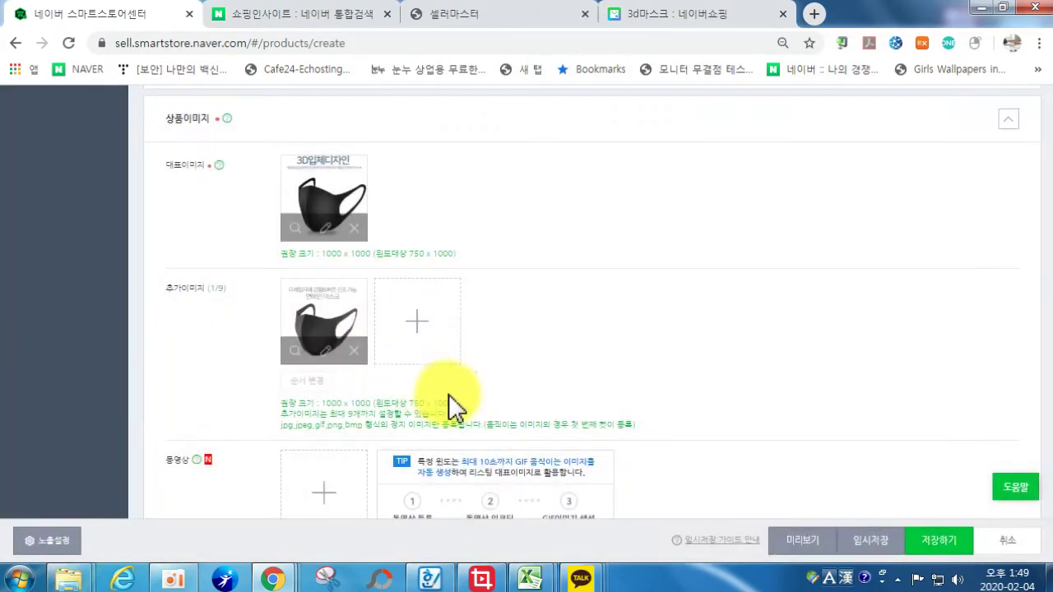
- Upload the photo showing black and white masks together from the 마스크 folder as the second additional image
left_click(413, 327)
left_click(485, 144)
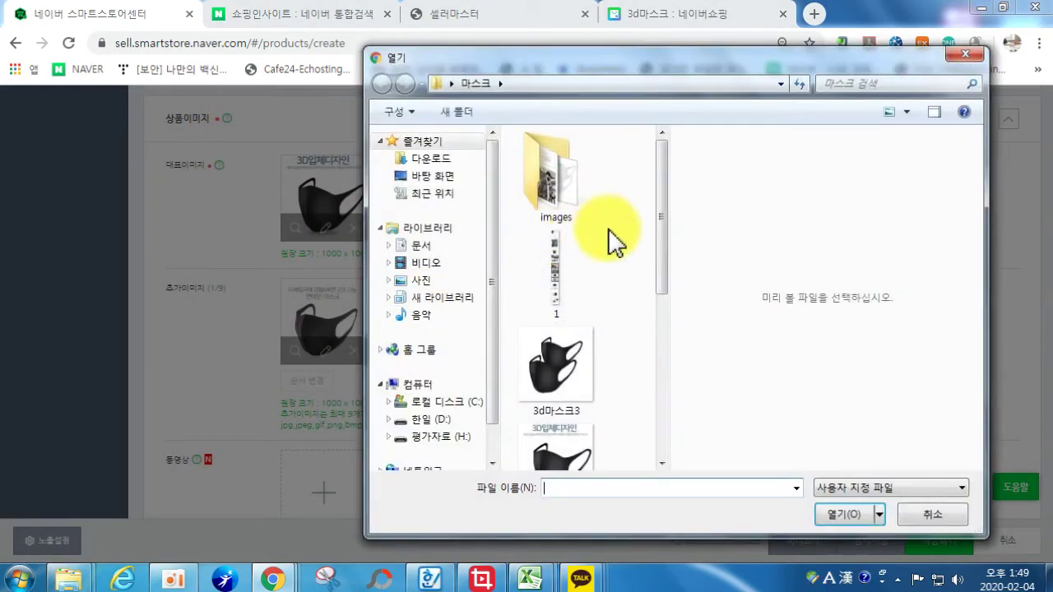
left_click_drag(658, 272, 653, 435)
double_click(556, 416)
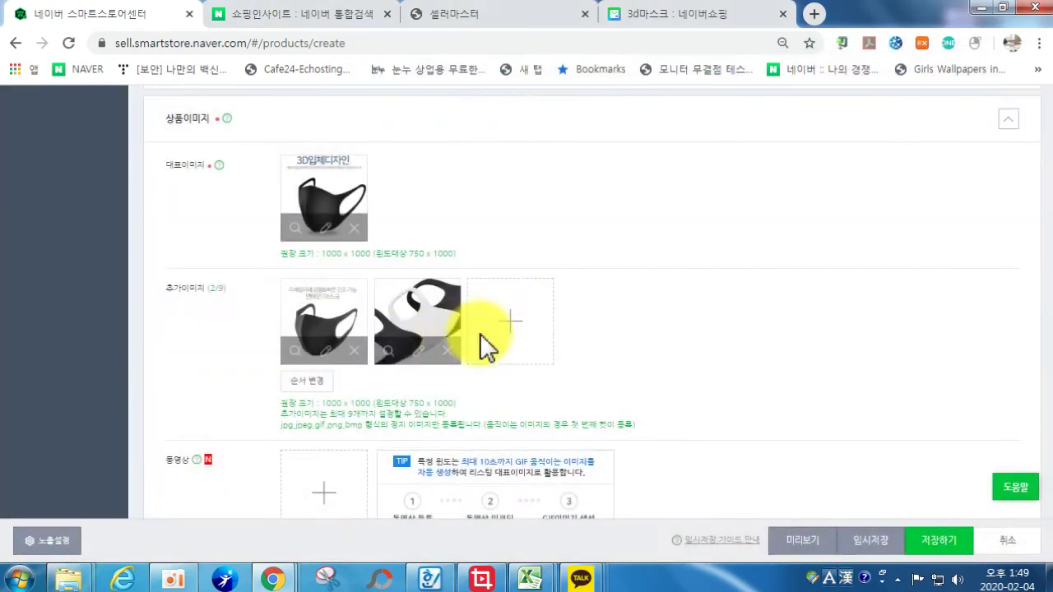
- Upload 3d마스크3 and 3d입체마스크4 together from the 마스크 folder as further additional product images (추가이미지)
left_click(510, 333)
left_click(486, 146)
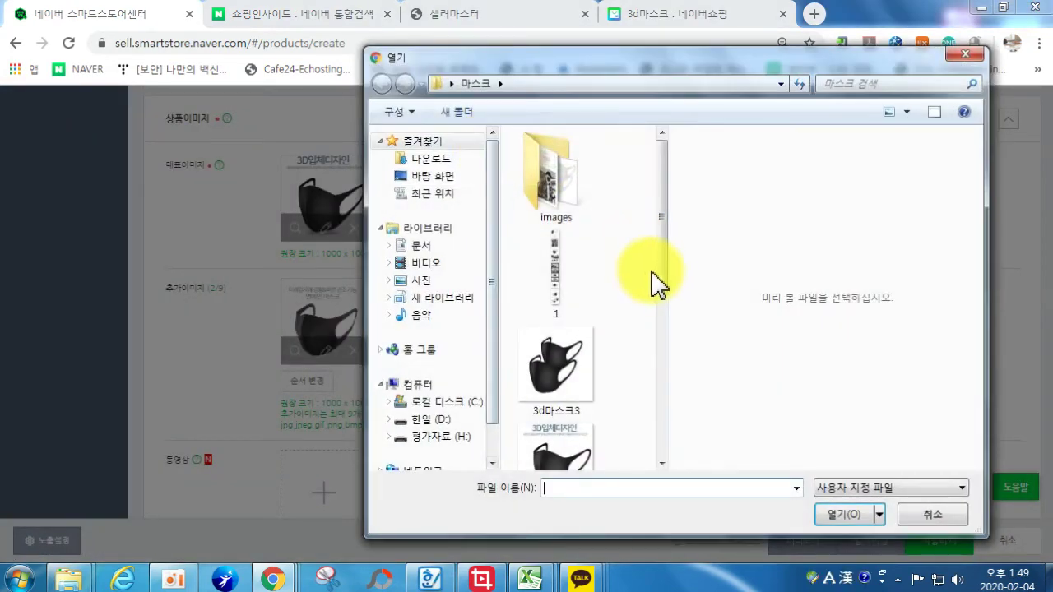
left_click_drag(661, 277, 667, 393)
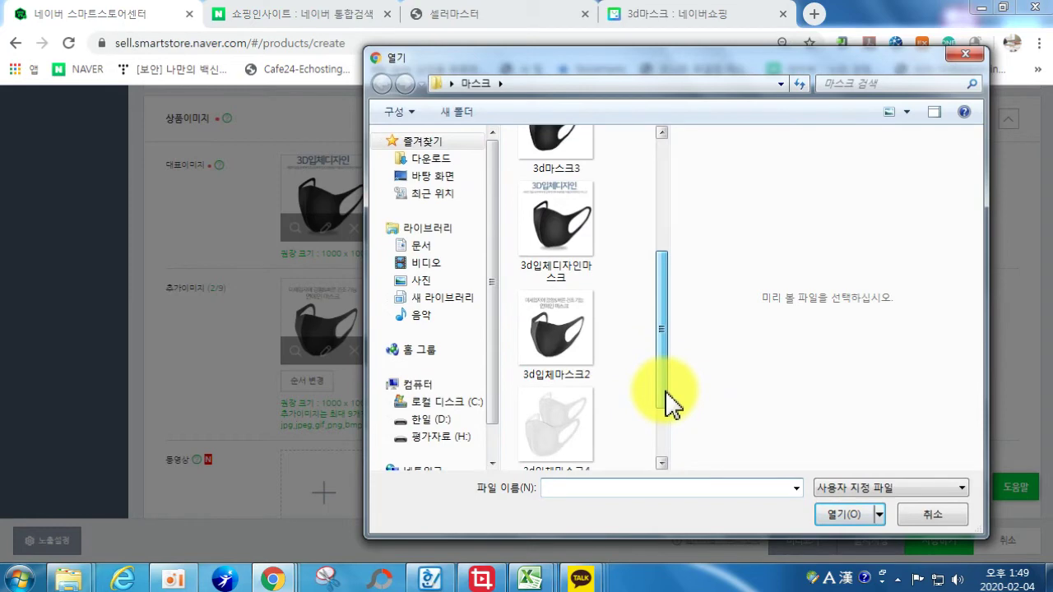
left_click(581, 379)
scroll(581, 259, "up", 2)
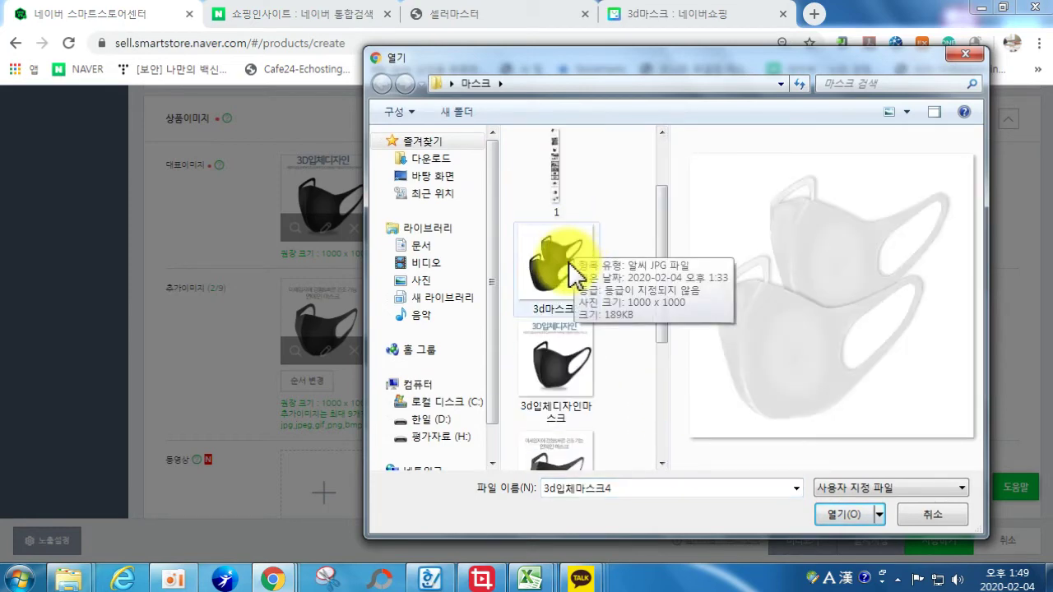
left_click(576, 261, "ctrl")
left_click(843, 515)
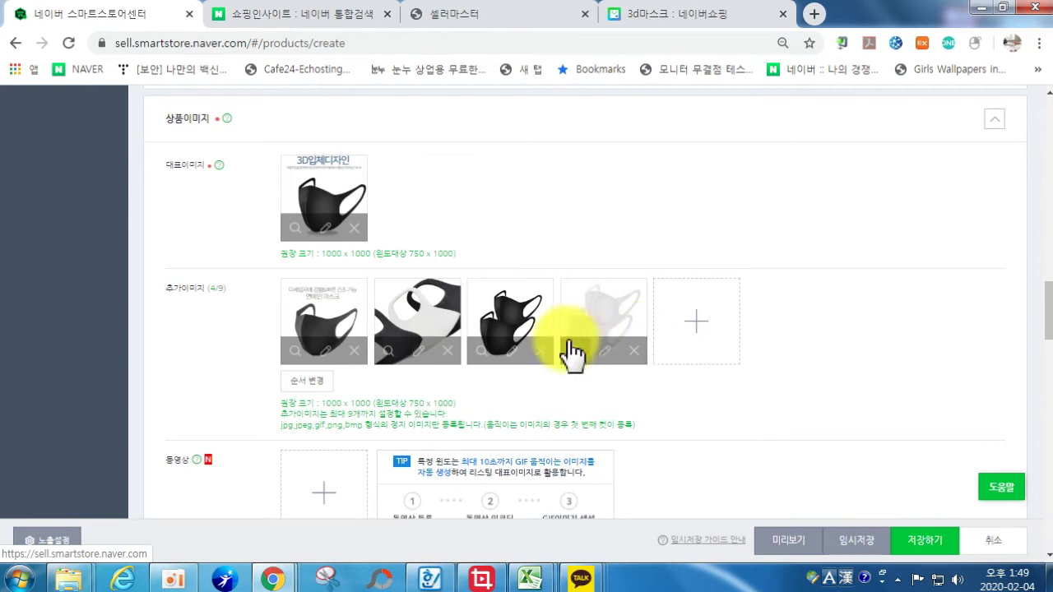
- Open SmartEditor 3.0 to write the product's detailed description (상세설명)
scroll(568, 374, "down", 1)
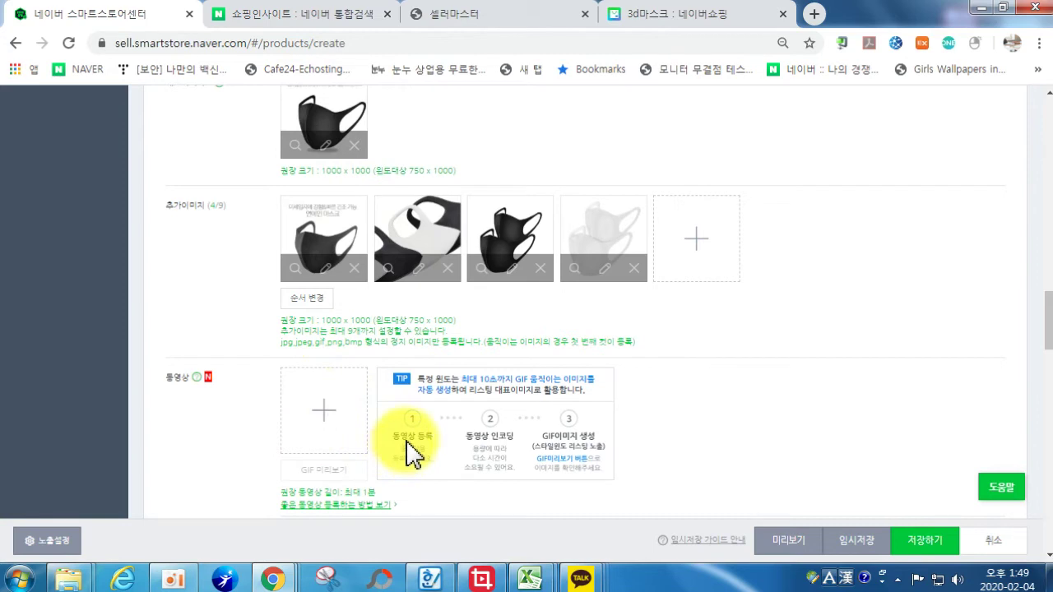
scroll(415, 440, "down", 4)
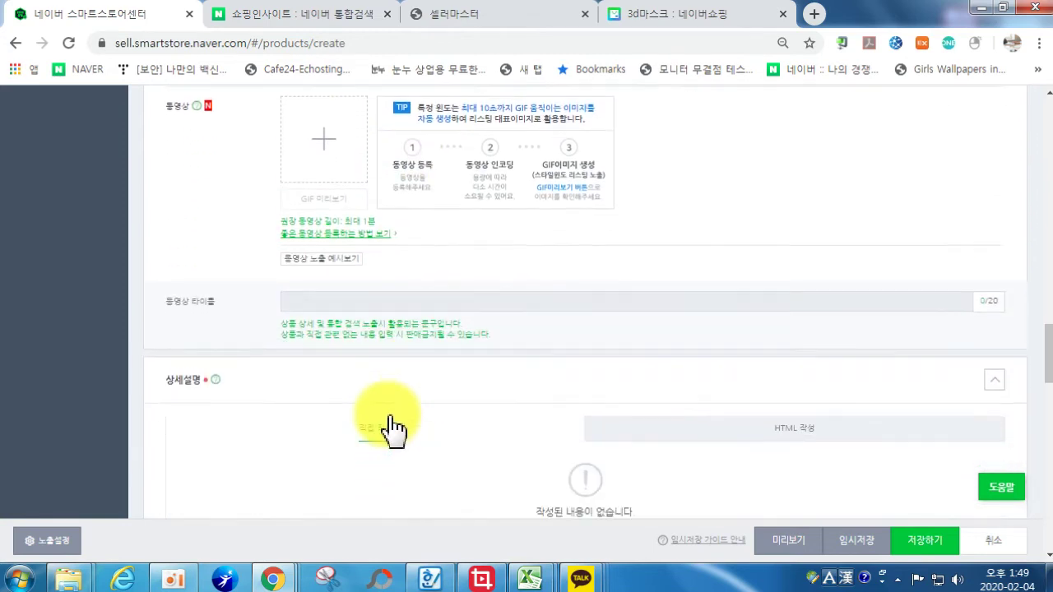
scroll(370, 403, "down", 2)
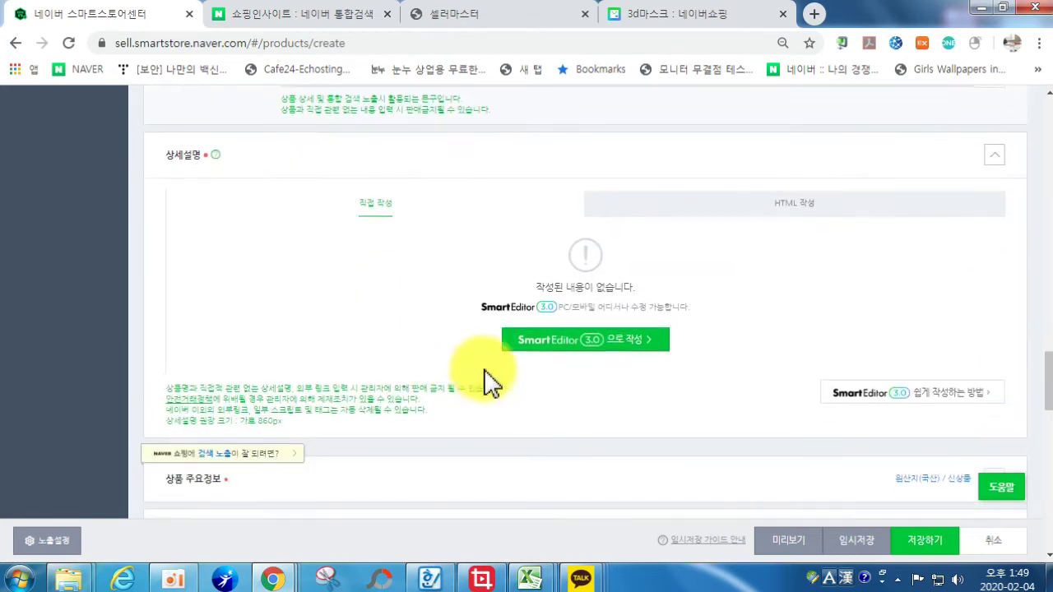
left_click(561, 341)
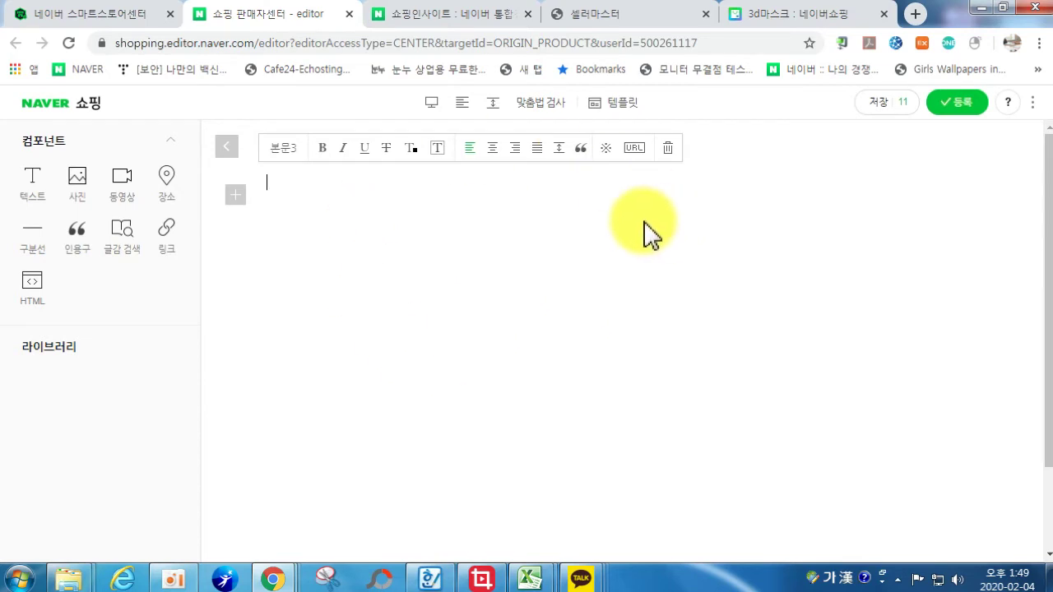
- Insert the six photos 1_01 to 1_06 from the 마스크 folder's images subfolder into the description
left_click(76, 182)
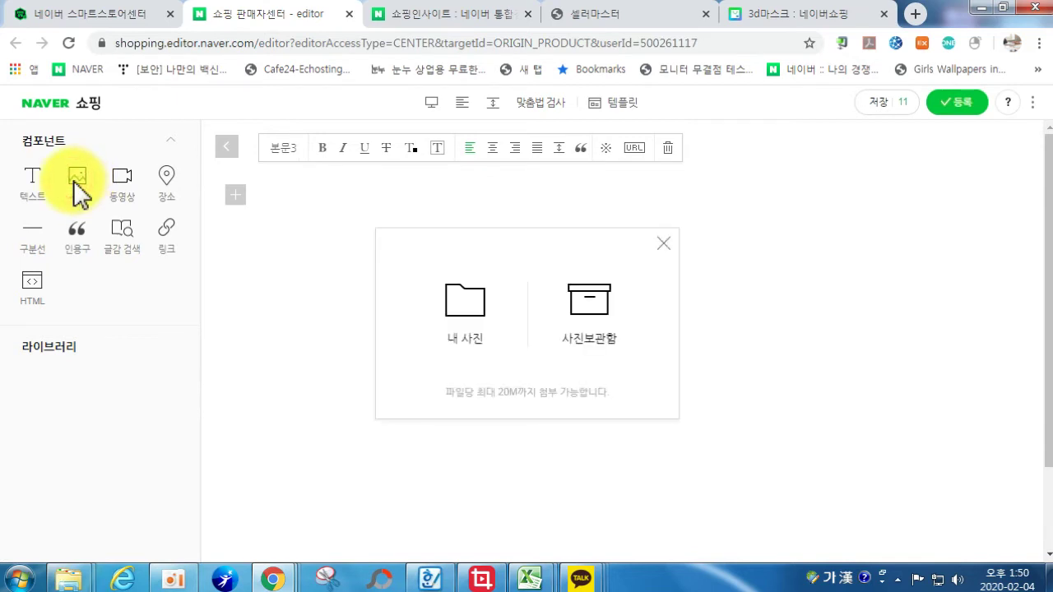
left_click(484, 313)
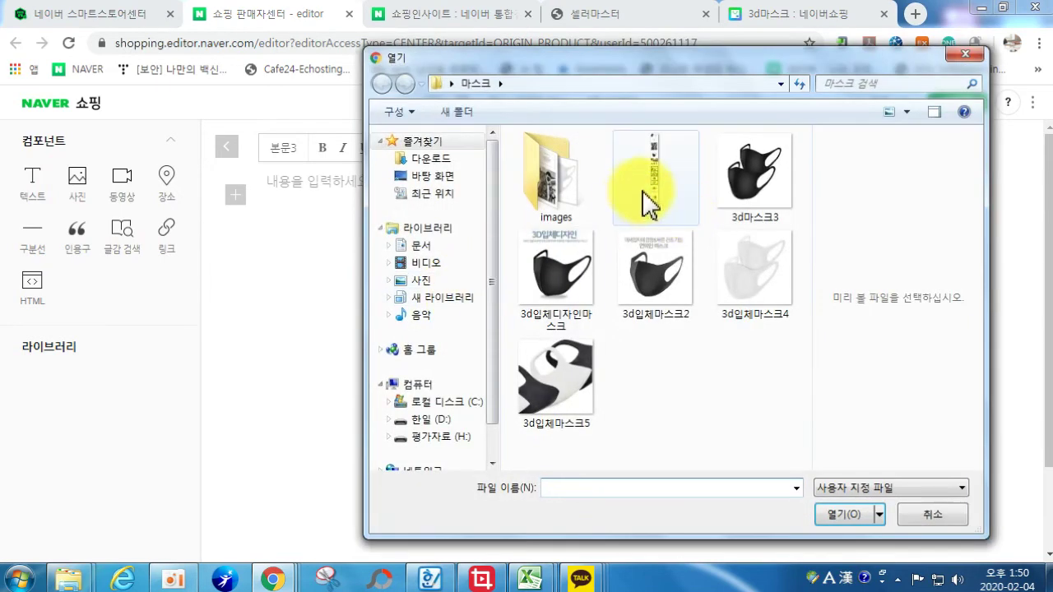
left_click(549, 179)
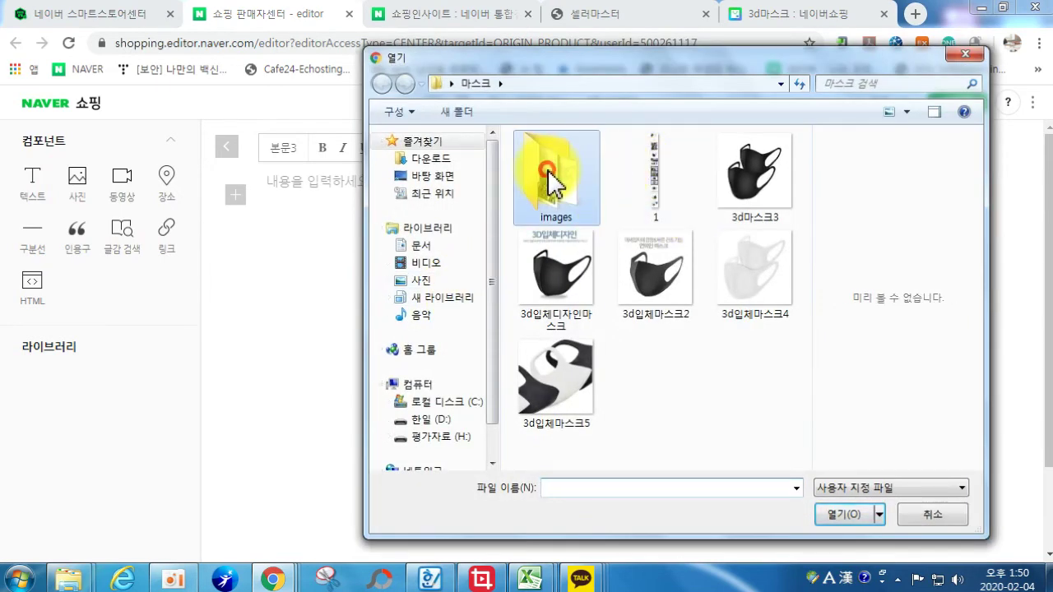
double_click(549, 180)
left_click(567, 194)
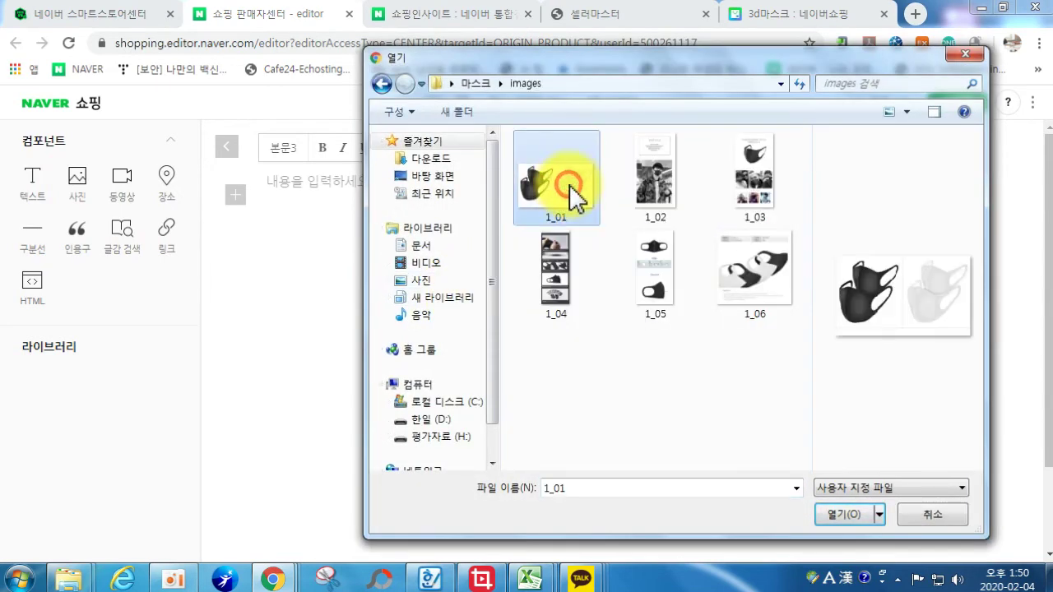
left_click(735, 287, "shift")
left_click(859, 517)
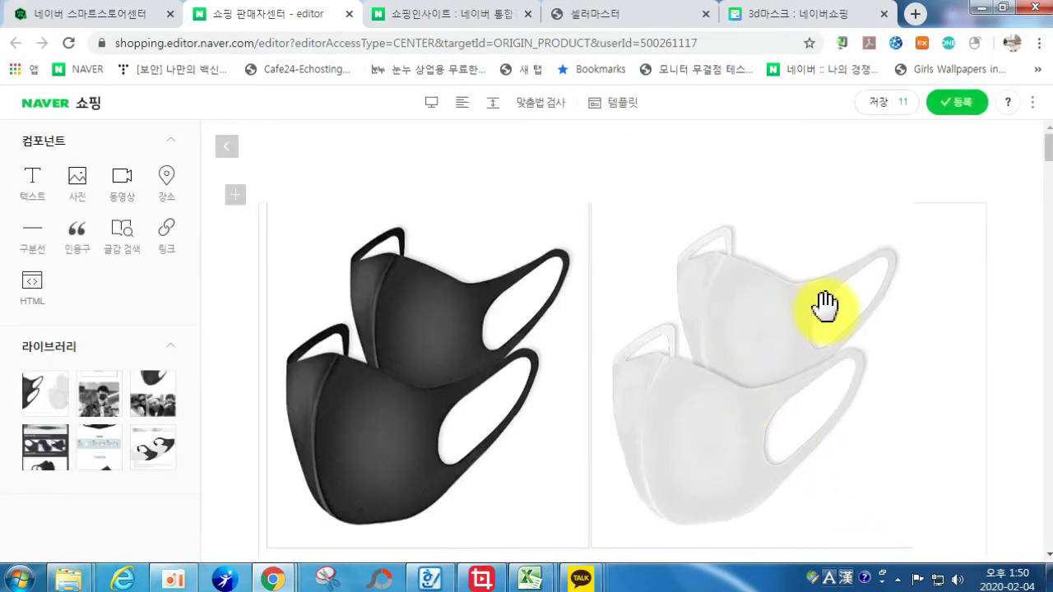
- Move the image of the paired black and white masks from the beginning to the end of the description
scroll(825, 306, "down", 10)
scroll(658, 365, "up", 10)
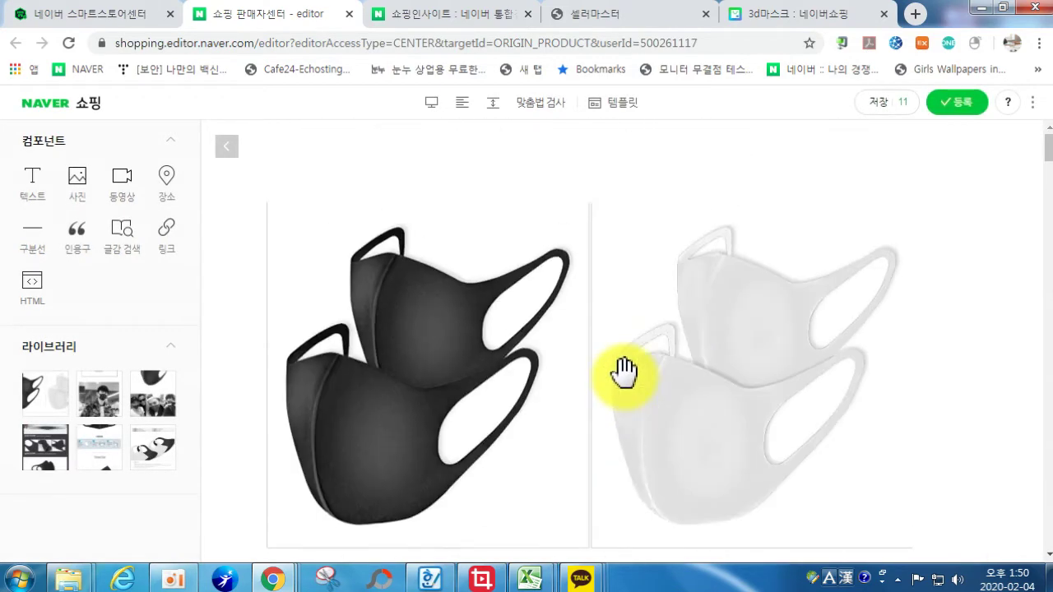
scroll(624, 374, "down", 6)
scroll(600, 369, "up", 3)
left_click_drag(579, 326, 602, 444)
left_click_drag(581, 516, 590, 467)
scroll(597, 467, "down", 3)
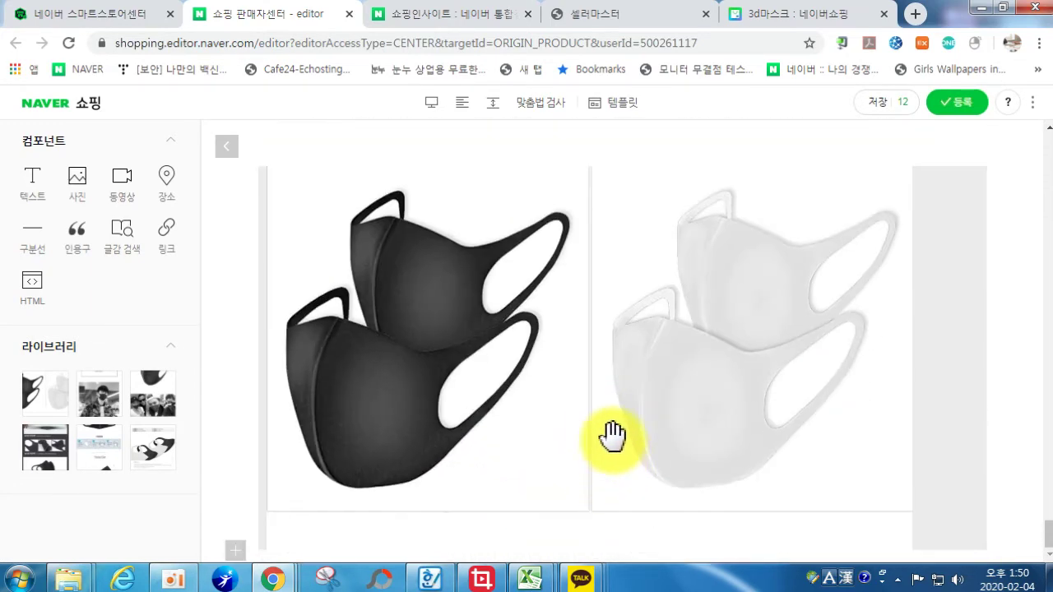
- Review the order of the description images from the end back up to the 연예인 마스크 introduction
scroll(493, 345, "up", 3)
scroll(932, 369, "down", 2)
left_click(961, 357)
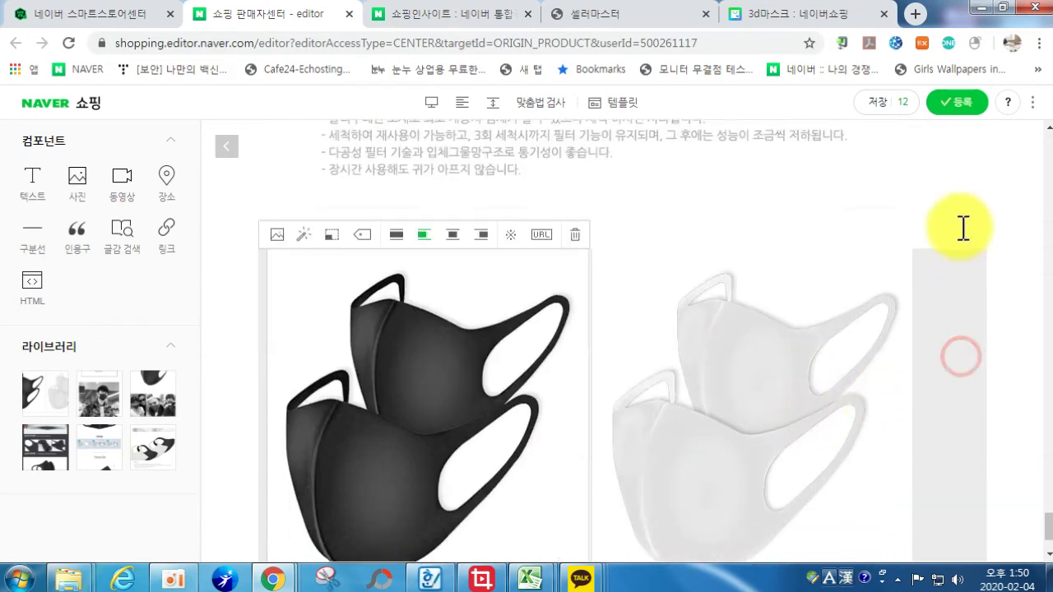
left_click(962, 228)
scroll(543, 309, "down", 1)
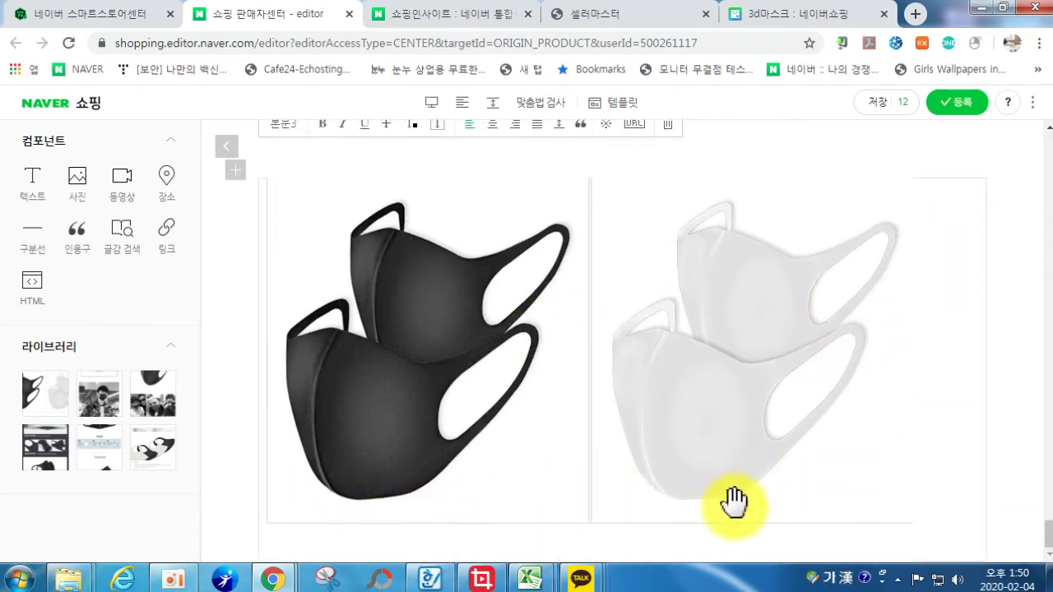
scroll(773, 395, "up", 15)
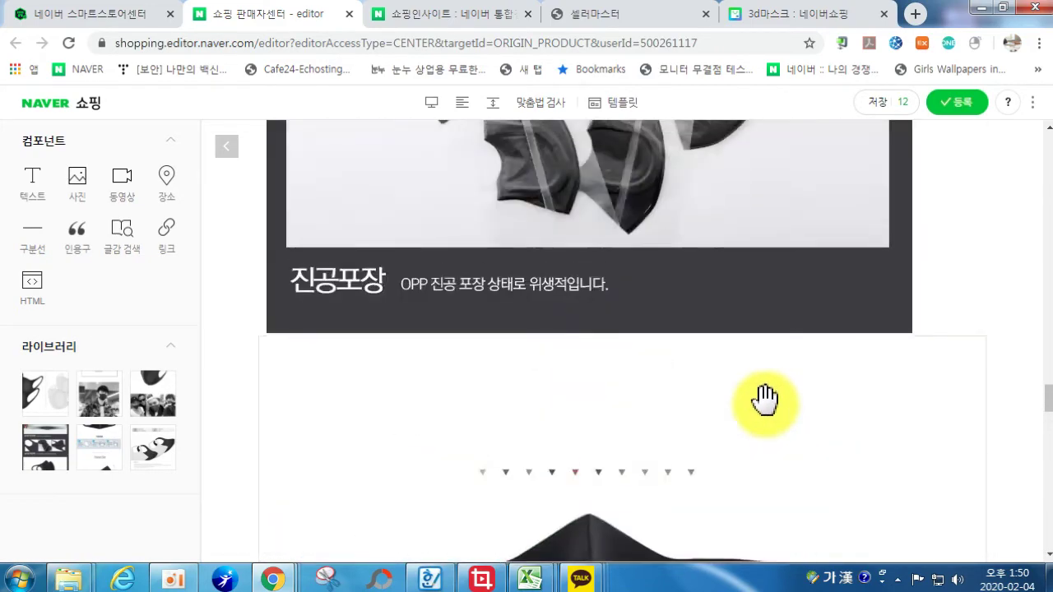
scroll(765, 400, "up", 15)
scroll(729, 393, "up", 10)
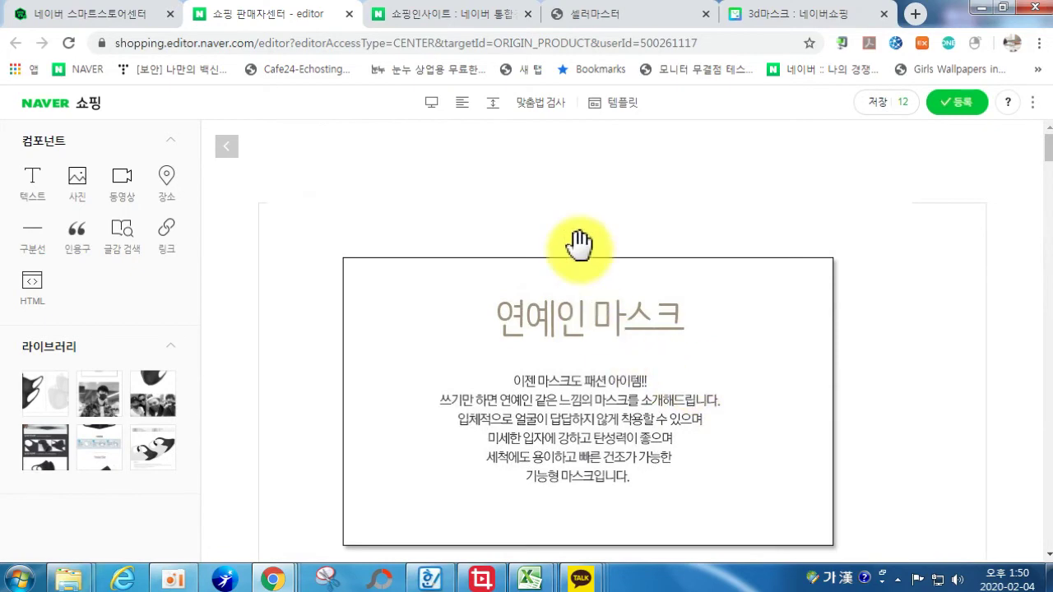
scroll(588, 288, "down", 4)
scroll(573, 219, "up", 1)
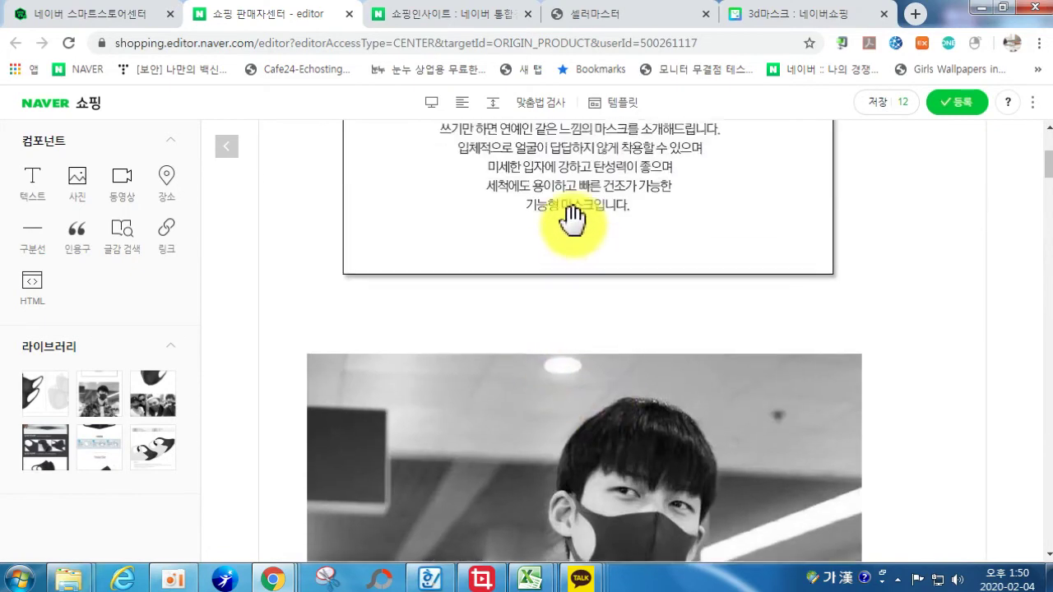
scroll(567, 222, "up", 3)
scroll(575, 395, "down", 12)
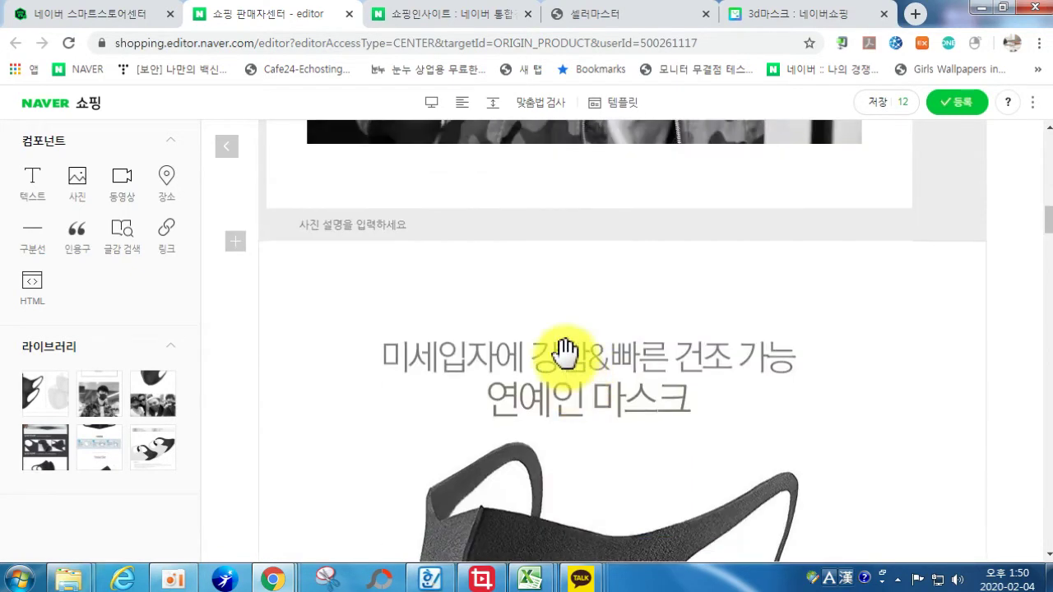
- Try inserting a text block as a quotation below the camouflage-jacket model photo, then delete it
left_click(235, 244)
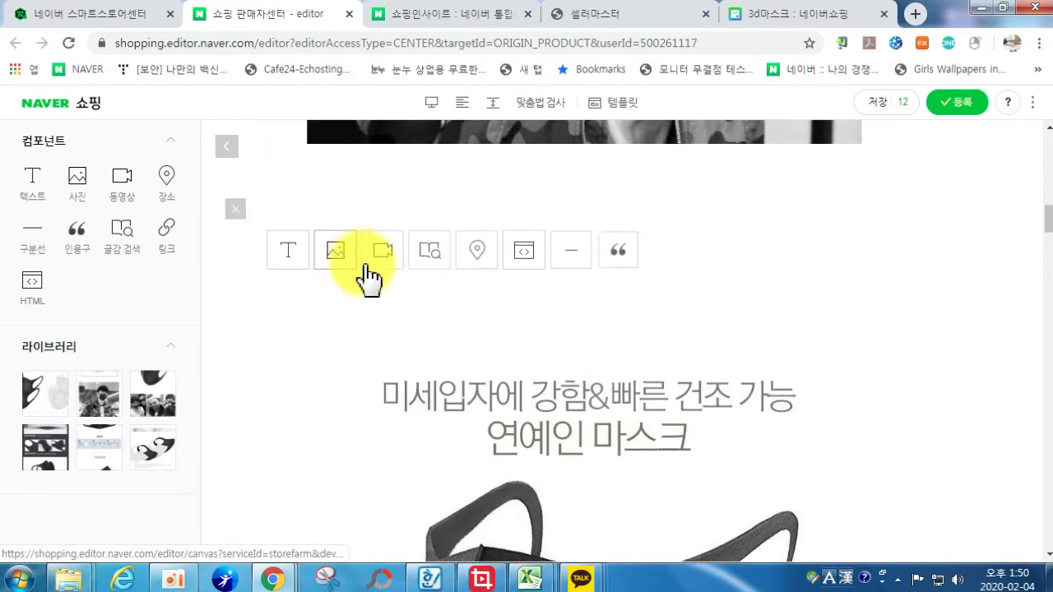
left_click(300, 250)
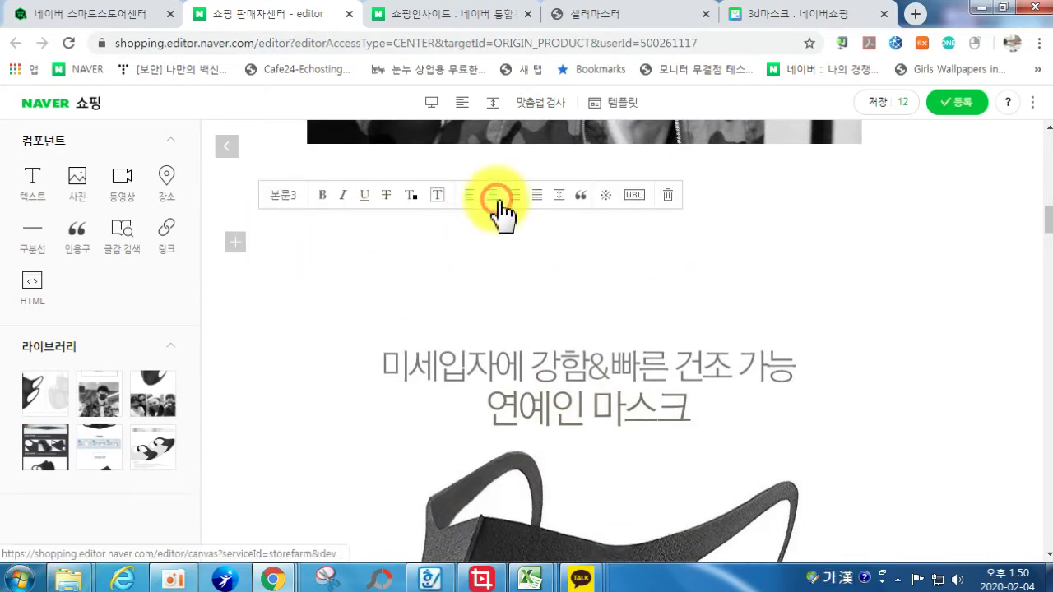
left_click(580, 194)
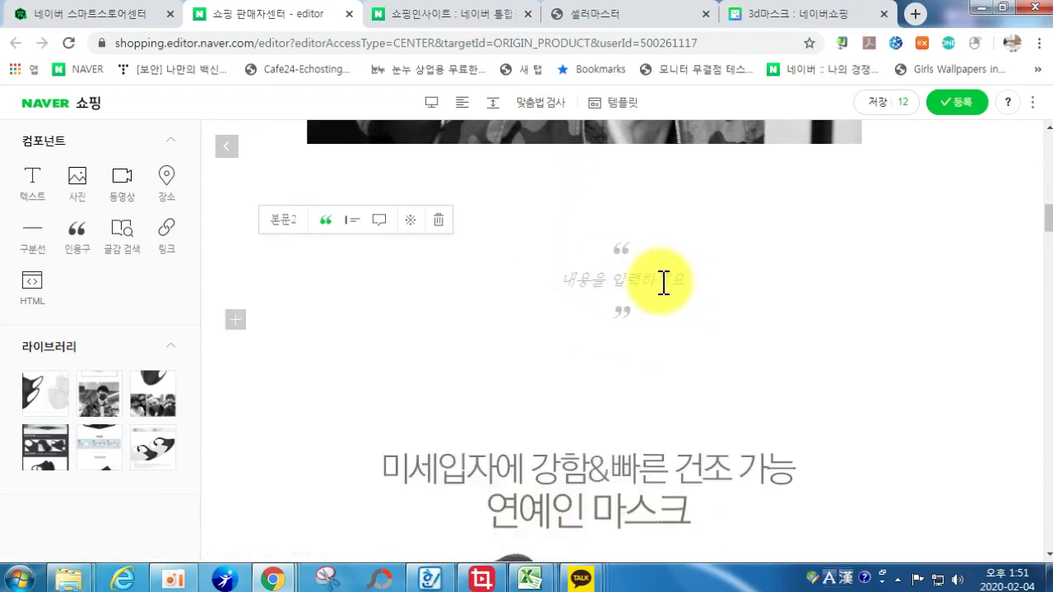
left_click(615, 275)
left_click(438, 220)
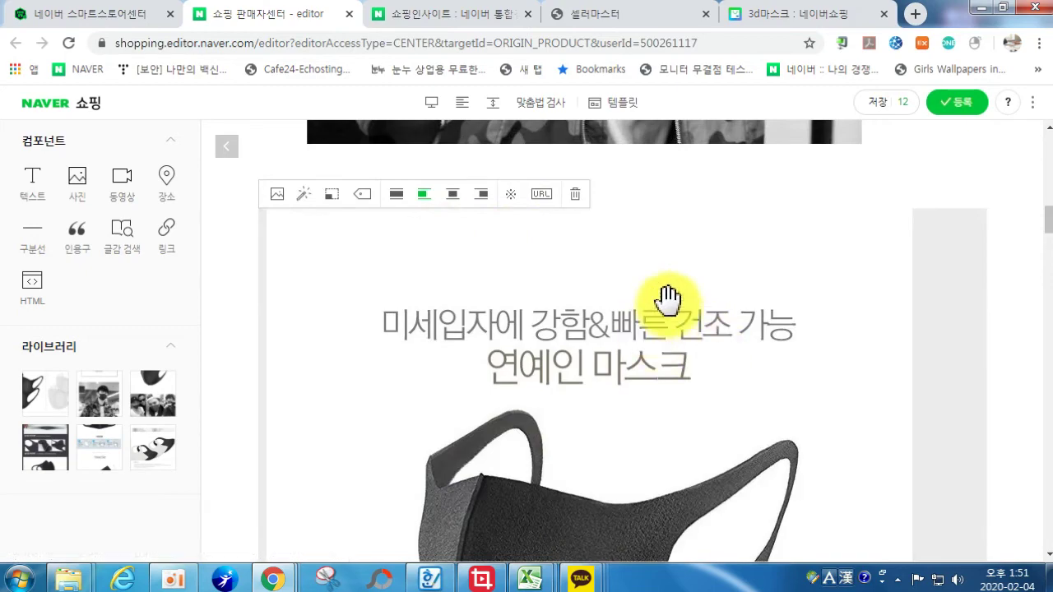
- Register the finished description to the product and expand the 상품 주요정보 section
scroll(954, 201, "up", 5)
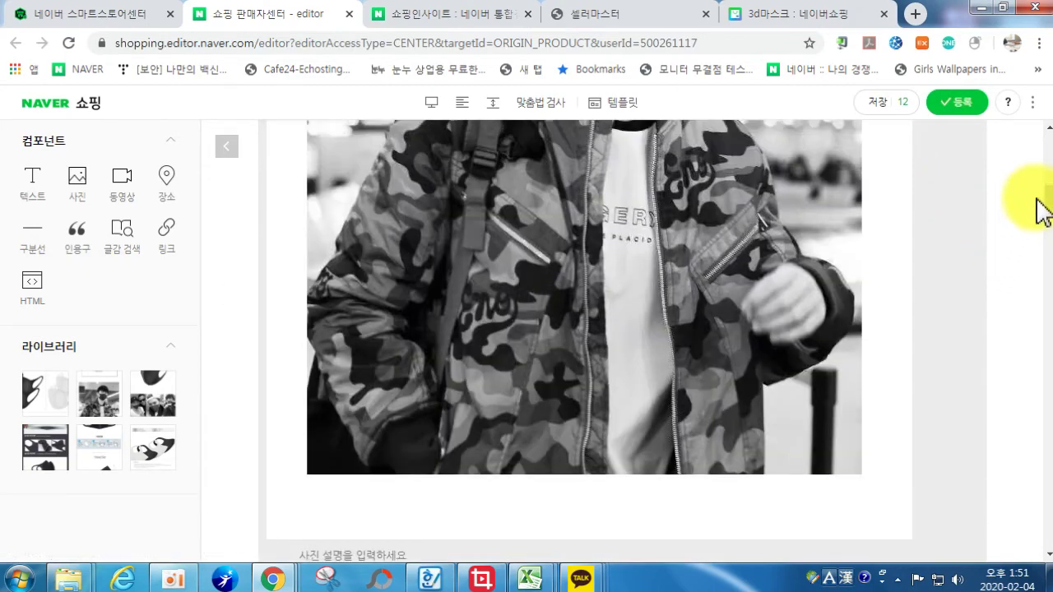
left_click_drag(1041, 210, 1034, 153)
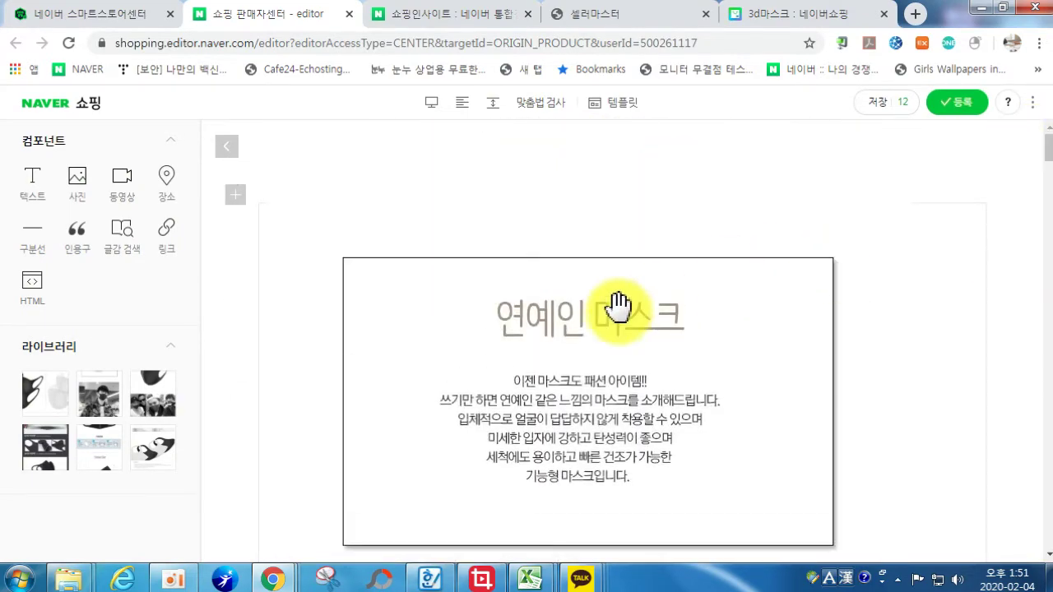
left_click(960, 104)
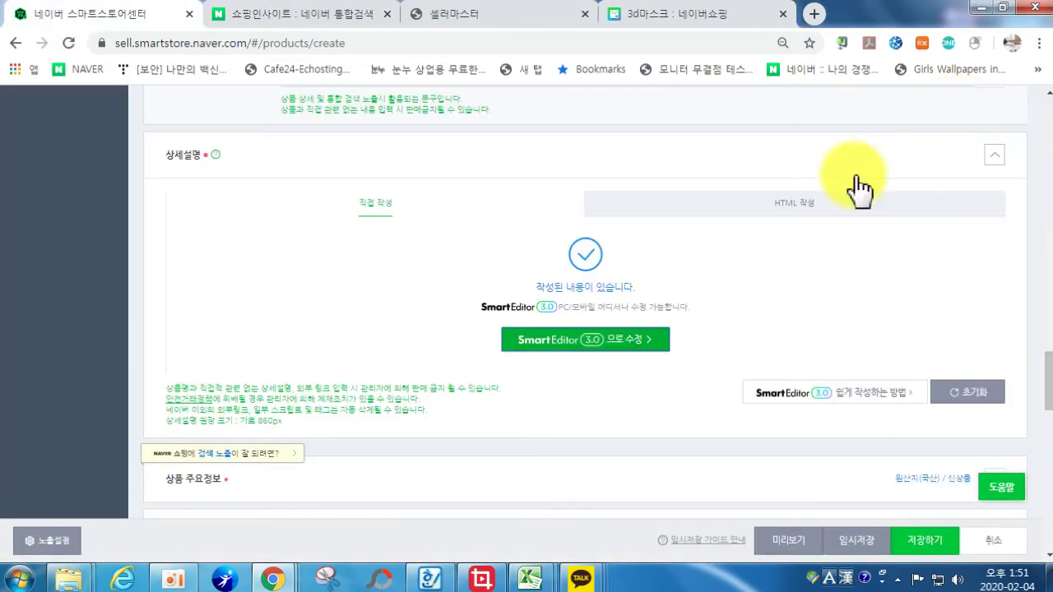
scroll(494, 366, "down", 3)
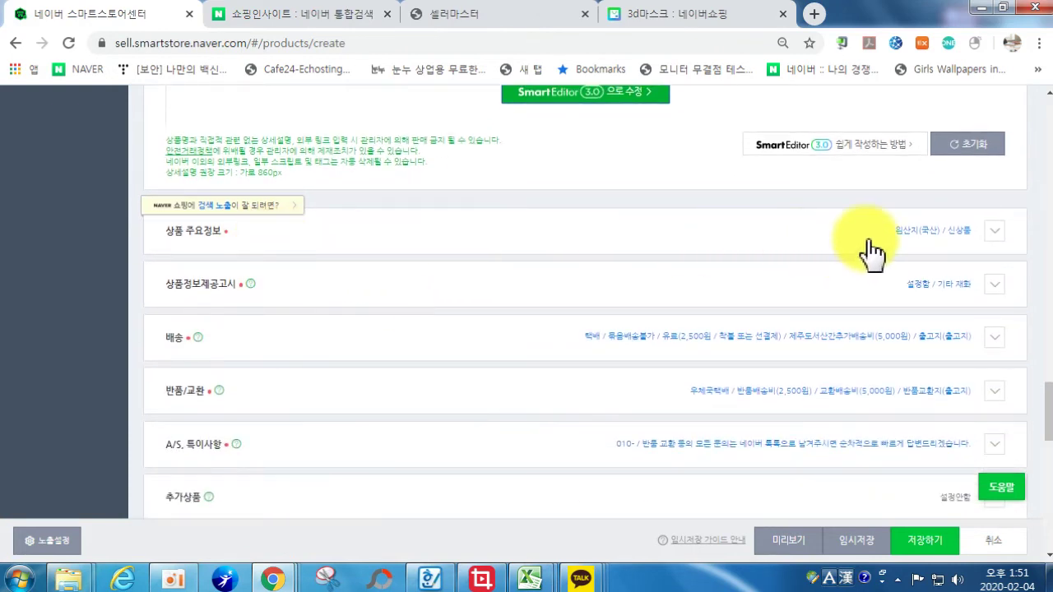
left_click(989, 237)
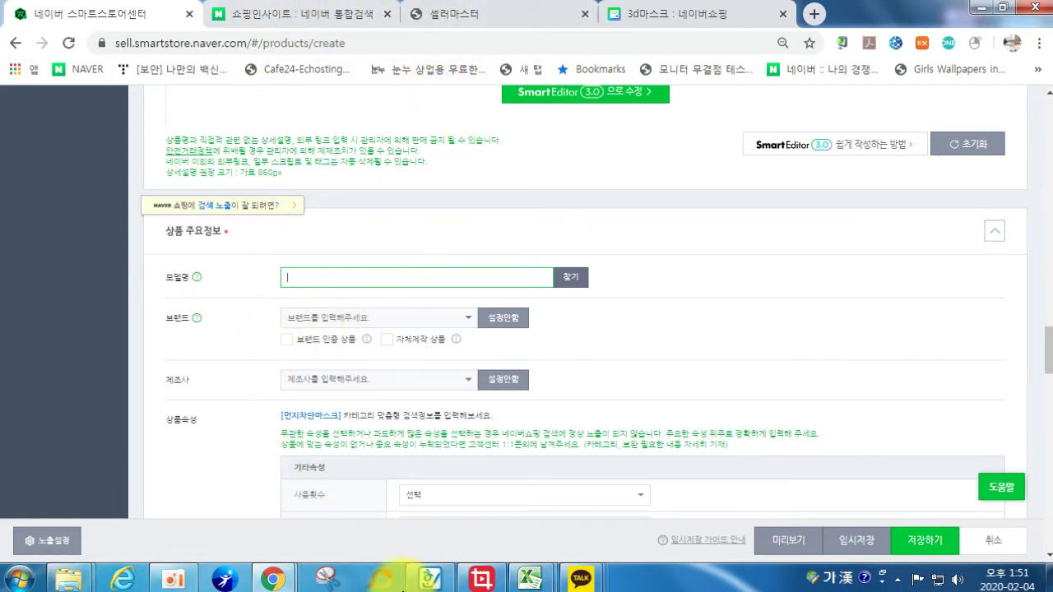
- Switch to the 도매의신 supplier page and examine the mask's manufacturer, origin and product specification details
mouse_move(274, 584)
left_click(868, 494)
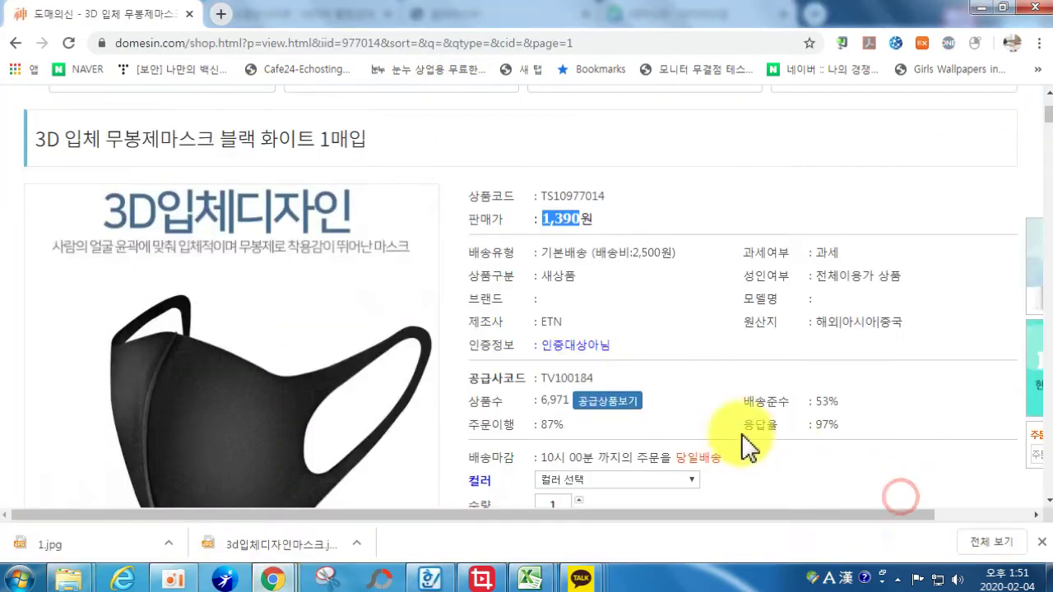
scroll(531, 262, "down", 3)
scroll(571, 371, "down", 8)
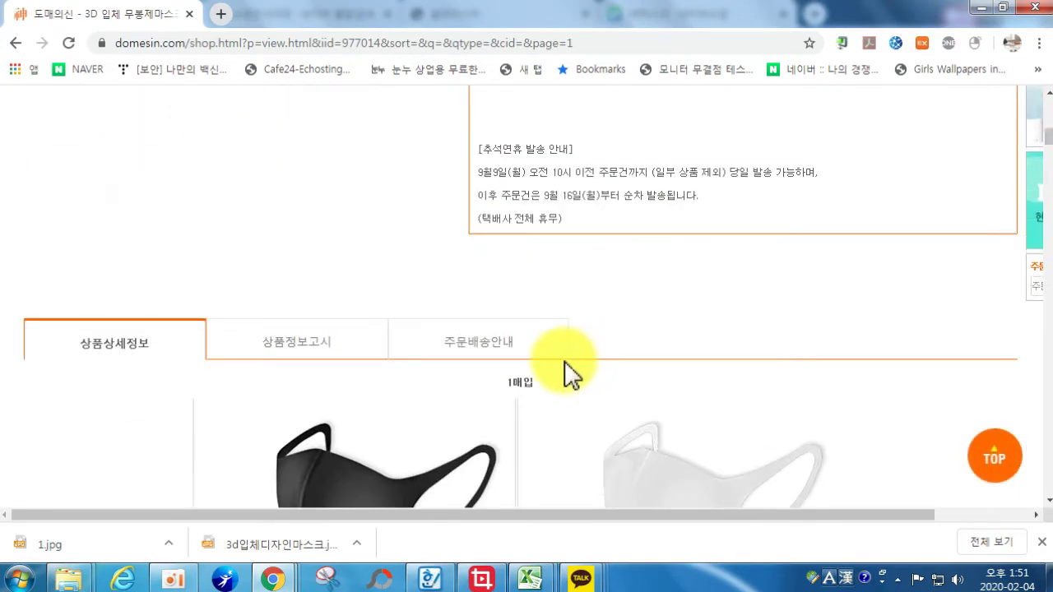
scroll(516, 383, "down", 15)
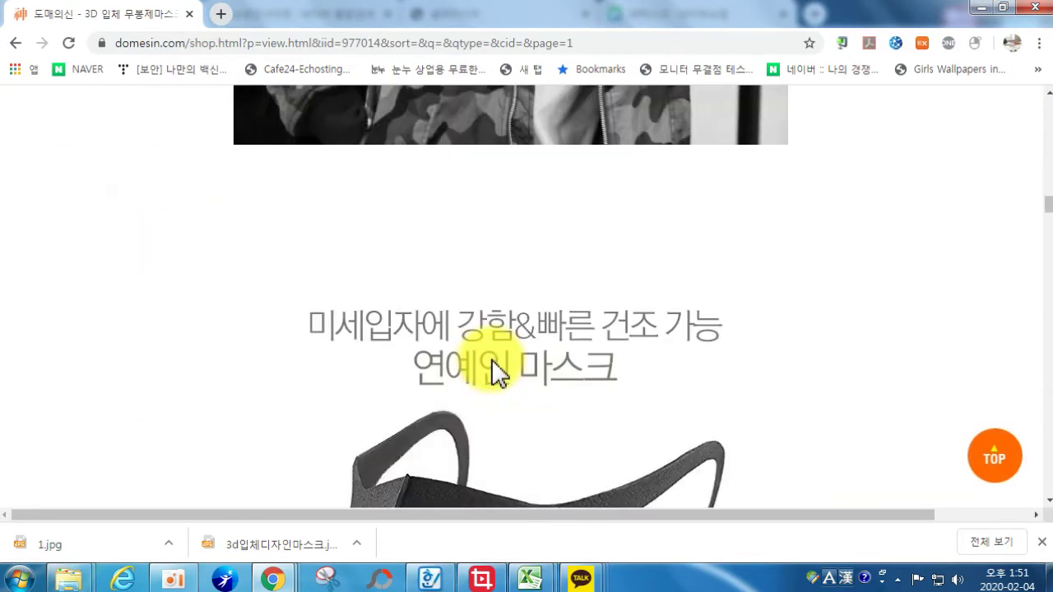
scroll(498, 376, "down", 20)
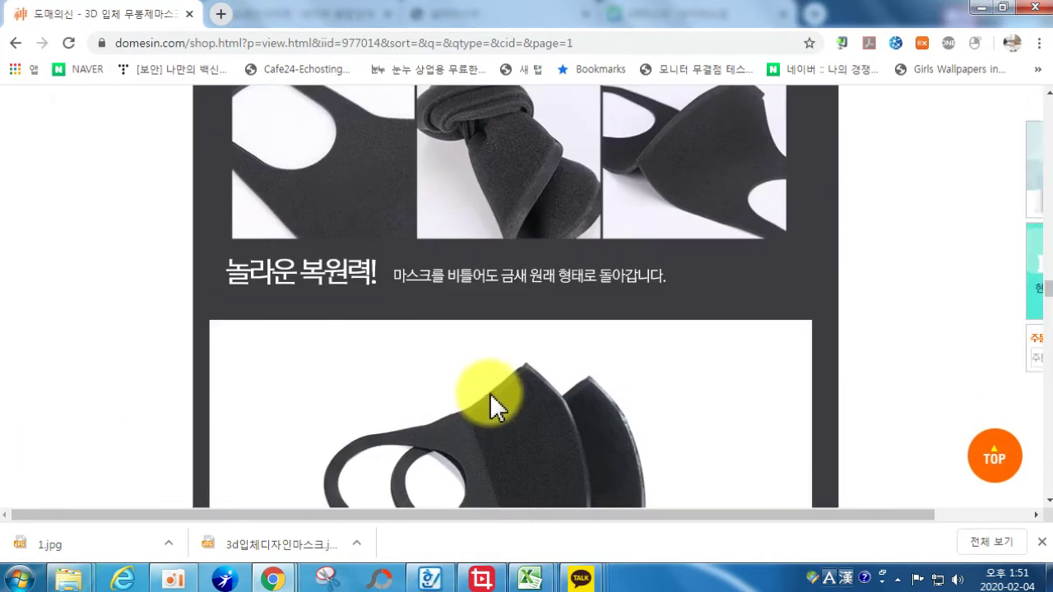
scroll(499, 417, "down", 20)
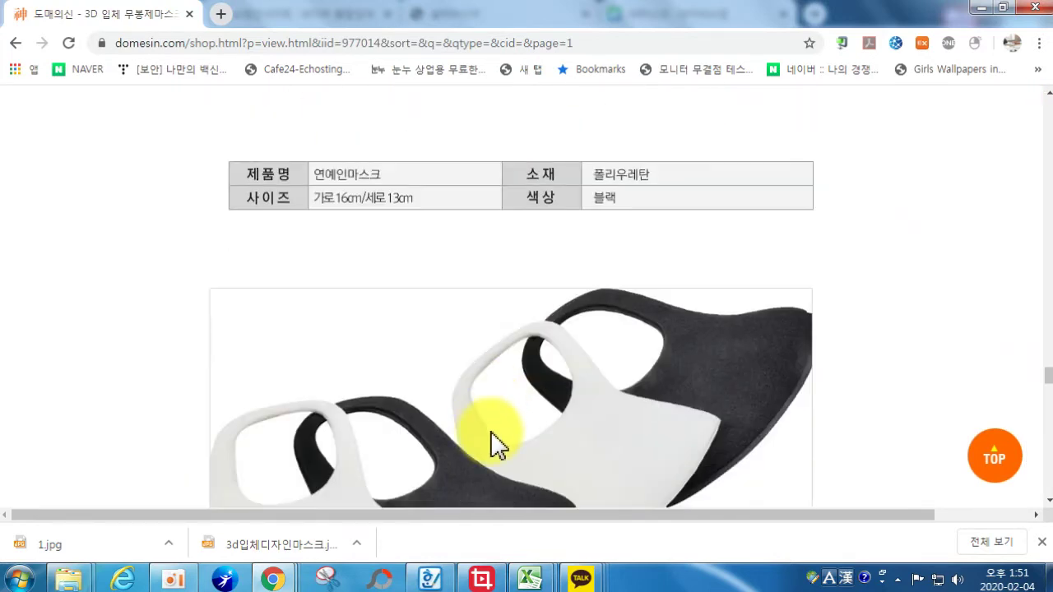
- Examine the delivery and return guidance and the 상품정보고시 table on the supplier's product page
scroll(490, 442, "down", 5)
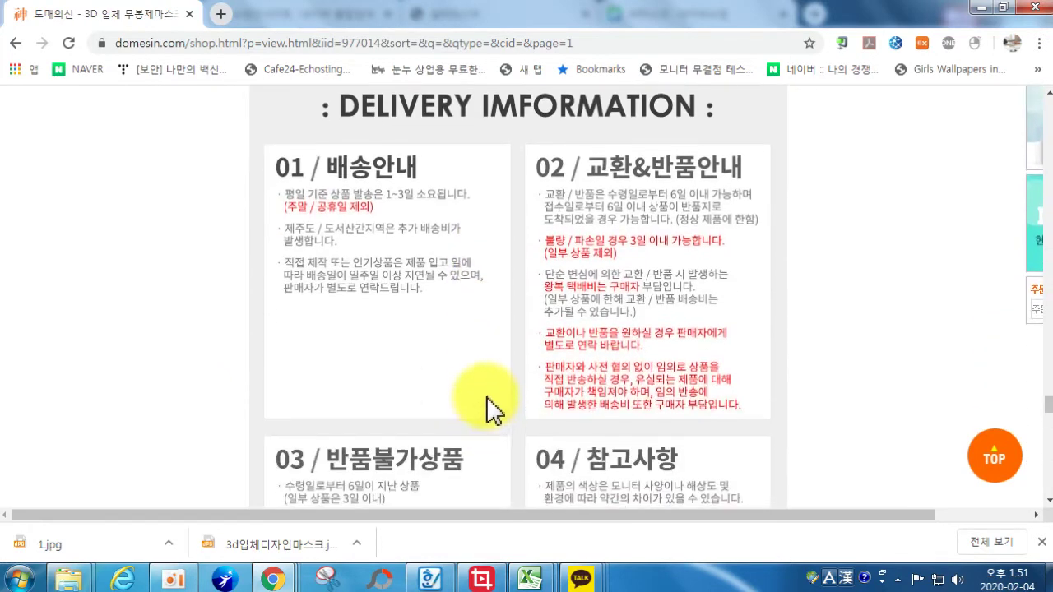
scroll(473, 368, "up", 4)
scroll(529, 371, "down", 6)
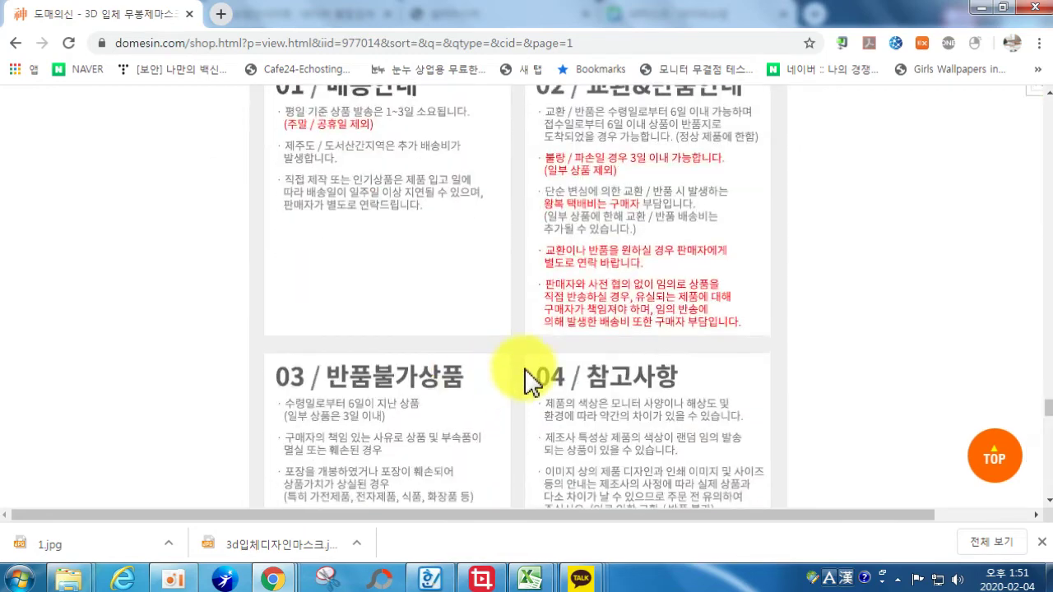
scroll(583, 370, "down", 4)
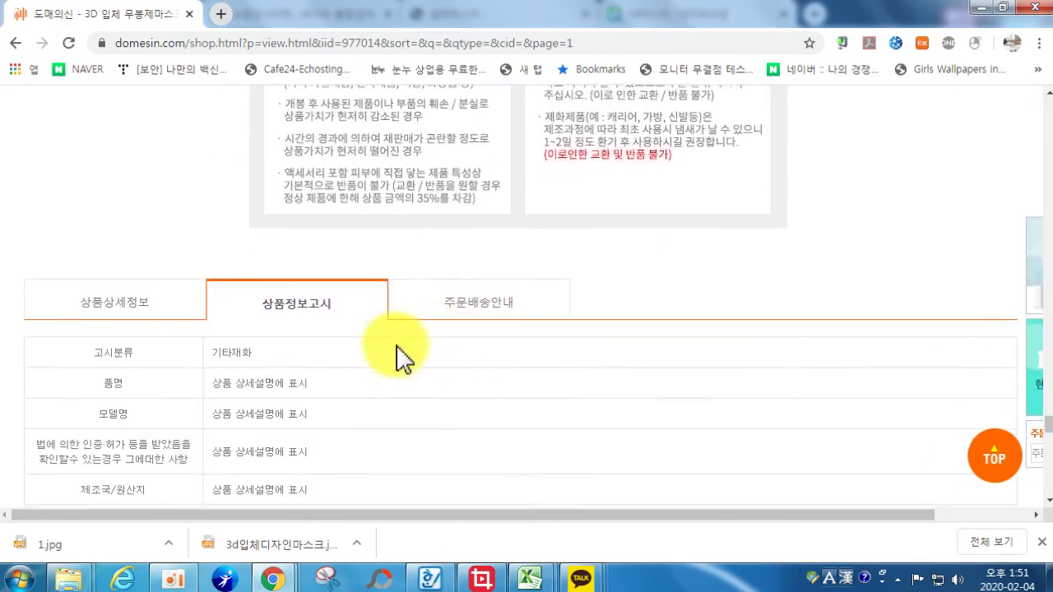
scroll(398, 370, "down", 4)
scroll(403, 247, "down", 4)
scroll(493, 131, "up", 6)
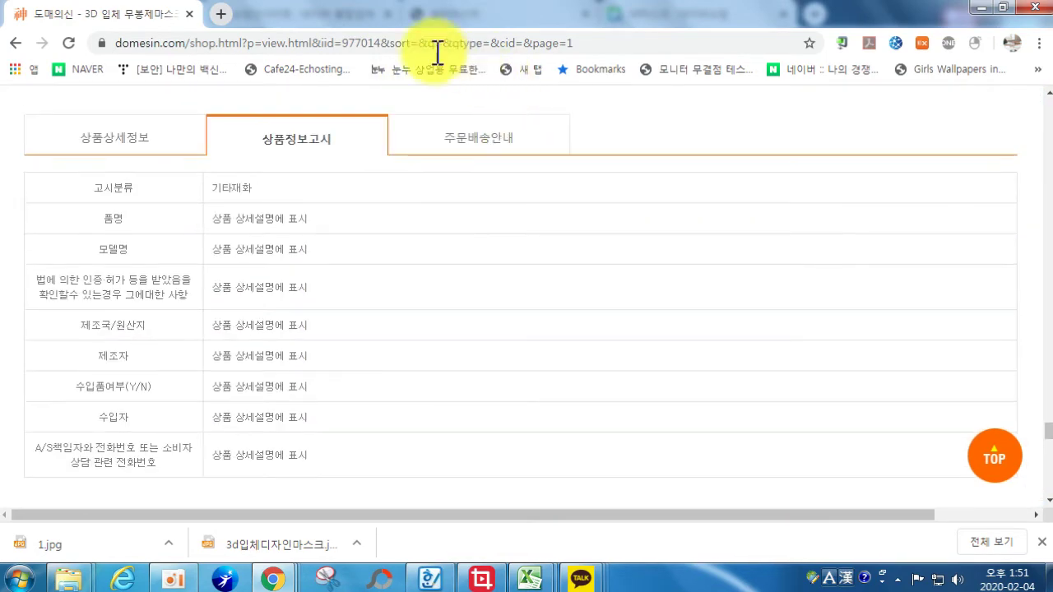
- Return to the SmartStore product form and enter 연예인마스크 as the model name
left_click(979, 10)
type("ㅇ")
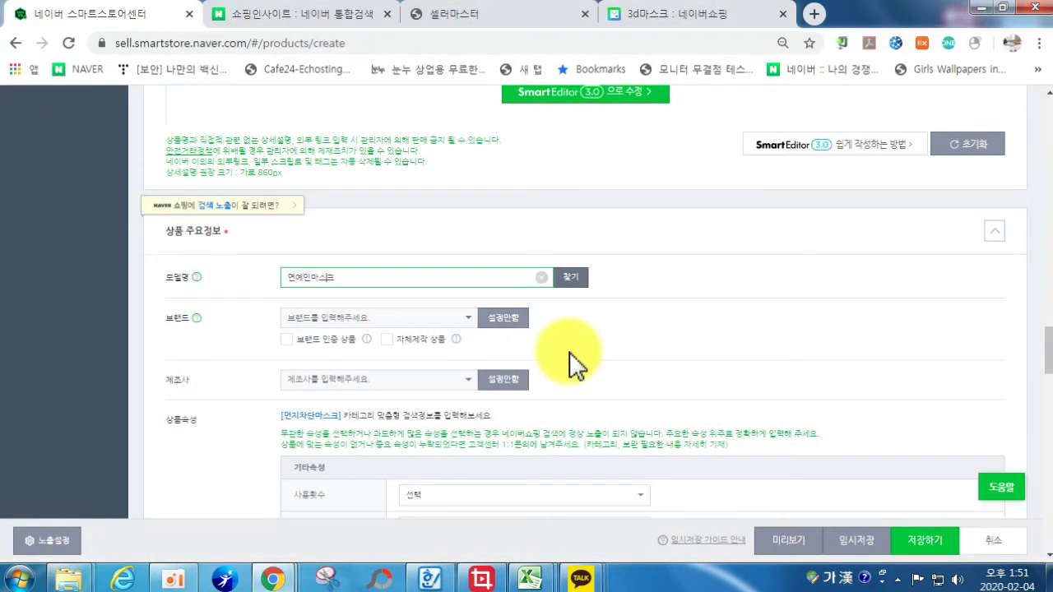
left_click(655, 338)
- Reuse the model name 연예인마스크 as both the brand and the manufacturer
left_click_drag(342, 281, 276, 280)
key("ctrl+c")
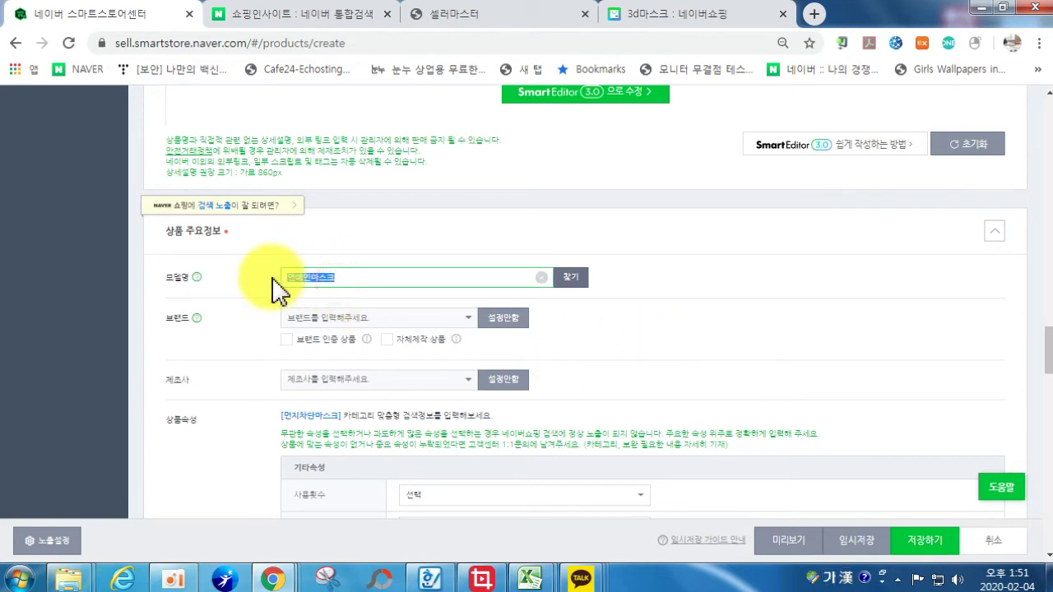
left_click(333, 319)
key("ctrl+v")
key("Return")
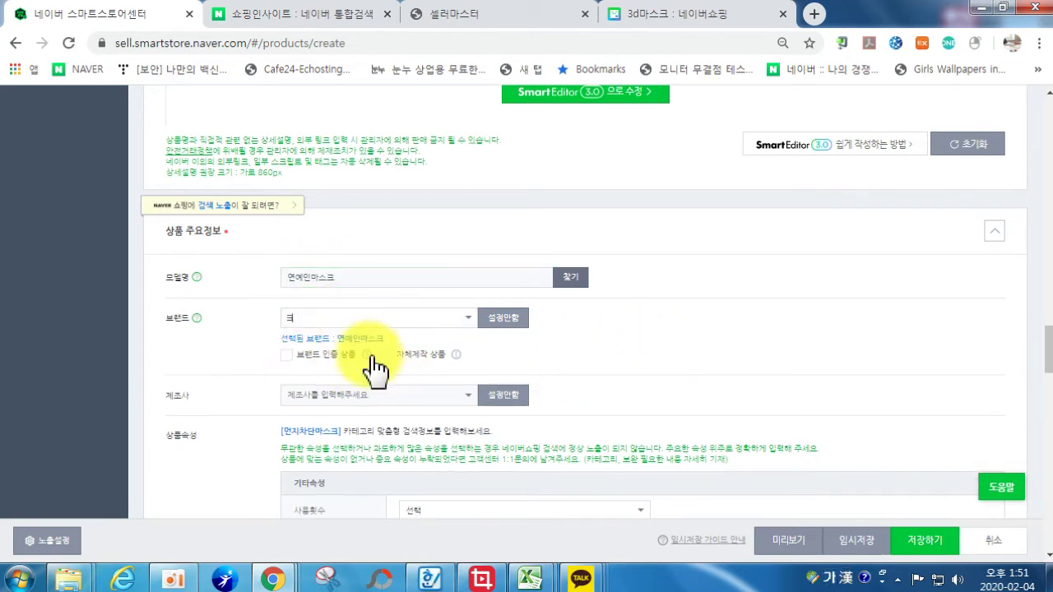
left_click(329, 394)
key("ctrl+v")
key("Return")
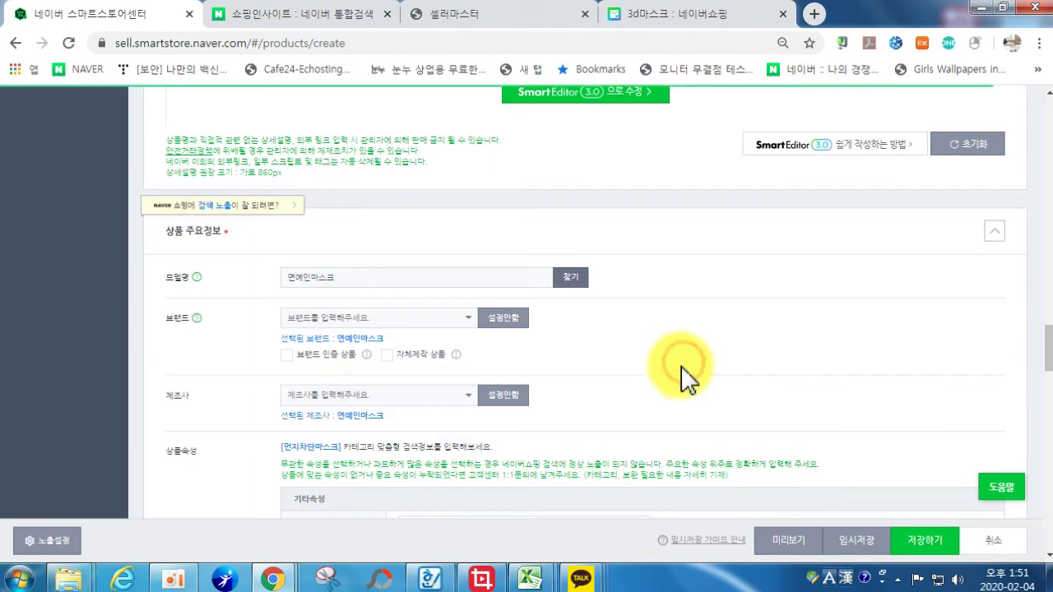
scroll(354, 370, "down", 2)
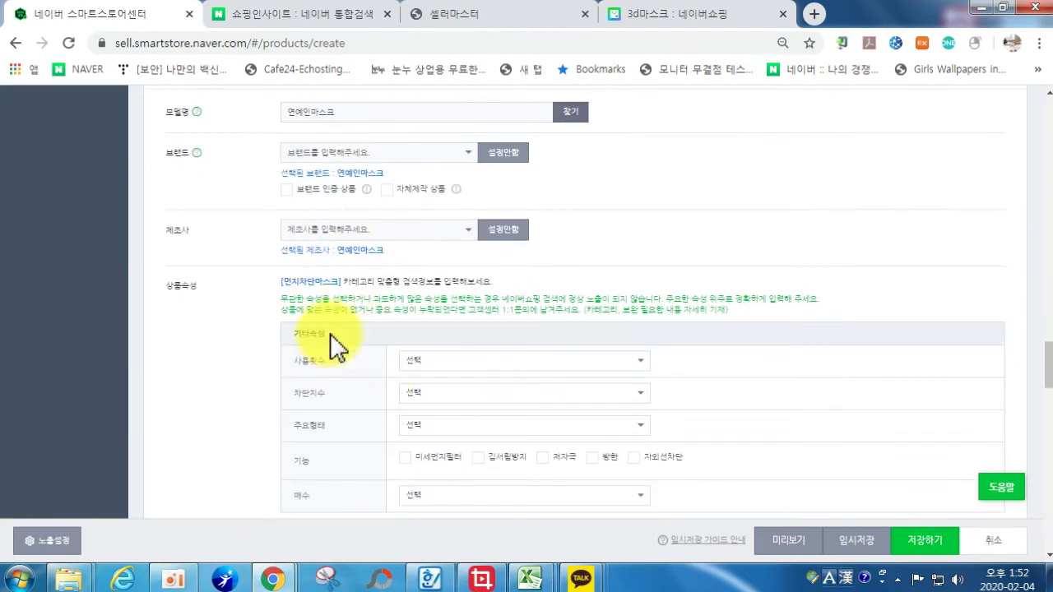
scroll(374, 341, "up", 2)
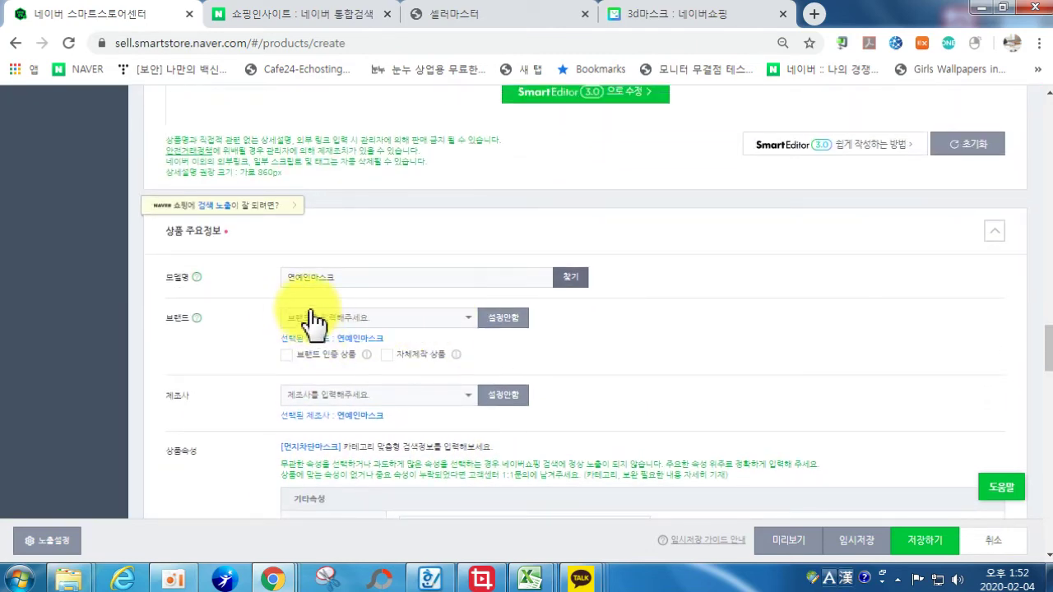
- Set both the manufacturer and the brand to 한일몰 as directly entered values
scroll(378, 424, "down", 1)
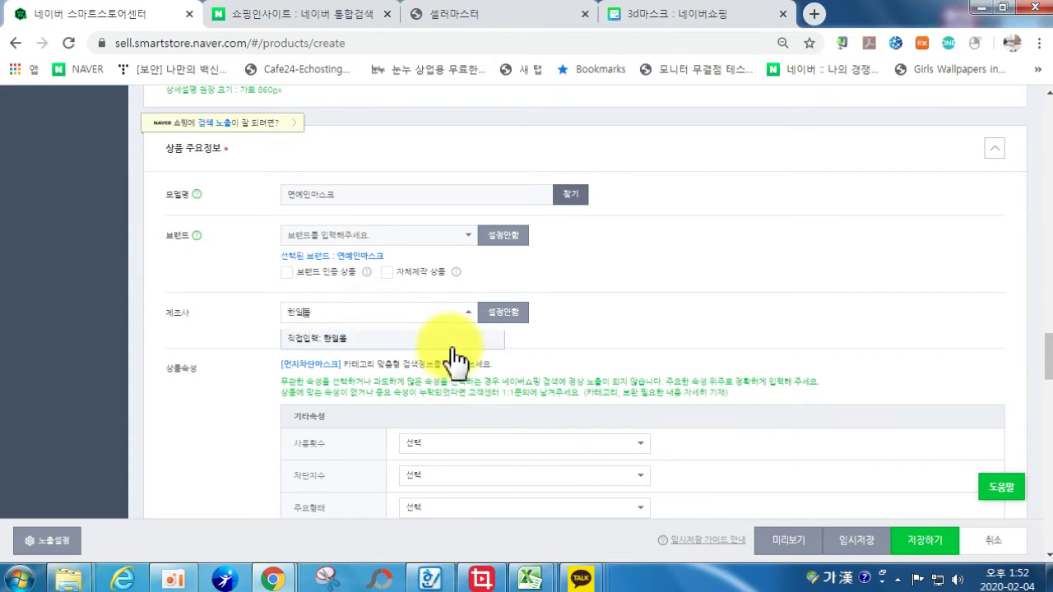
left_click(237, 322)
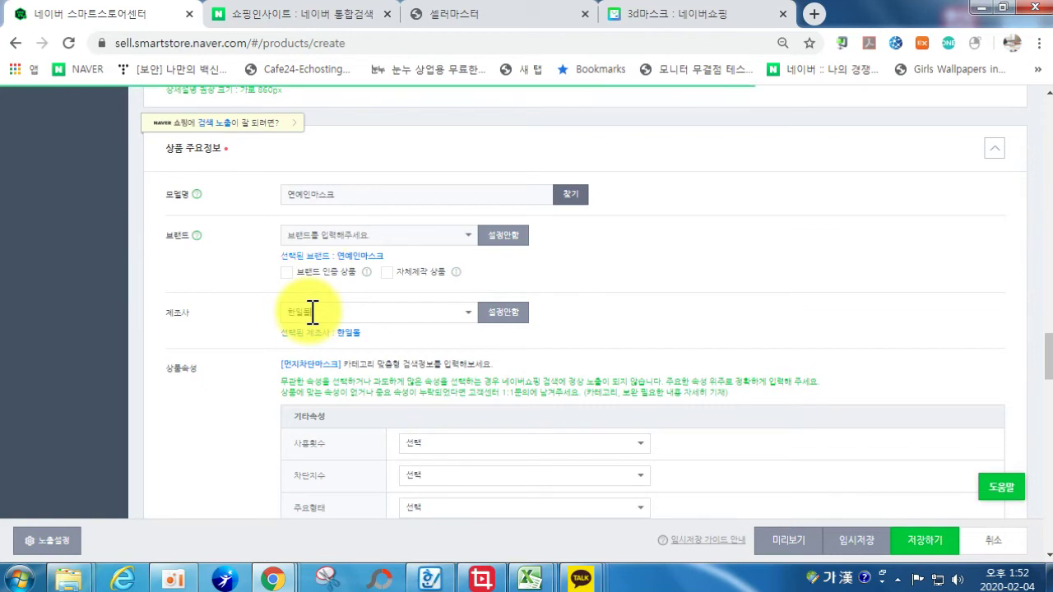
scroll(470, 322, "down", 2)
scroll(505, 331, "up", 1)
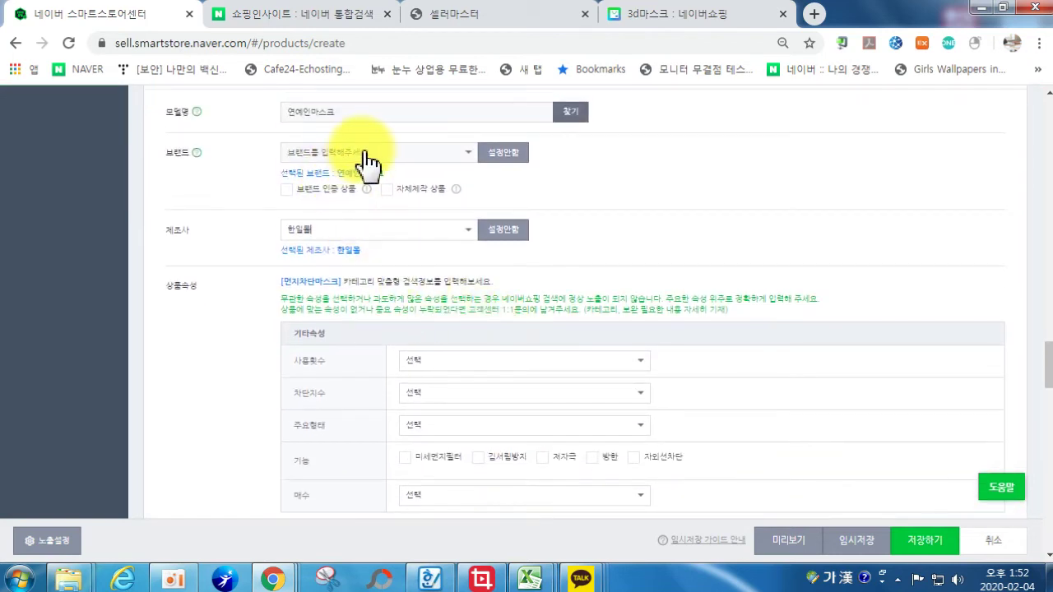
left_click(371, 153)
type("ㅎ")
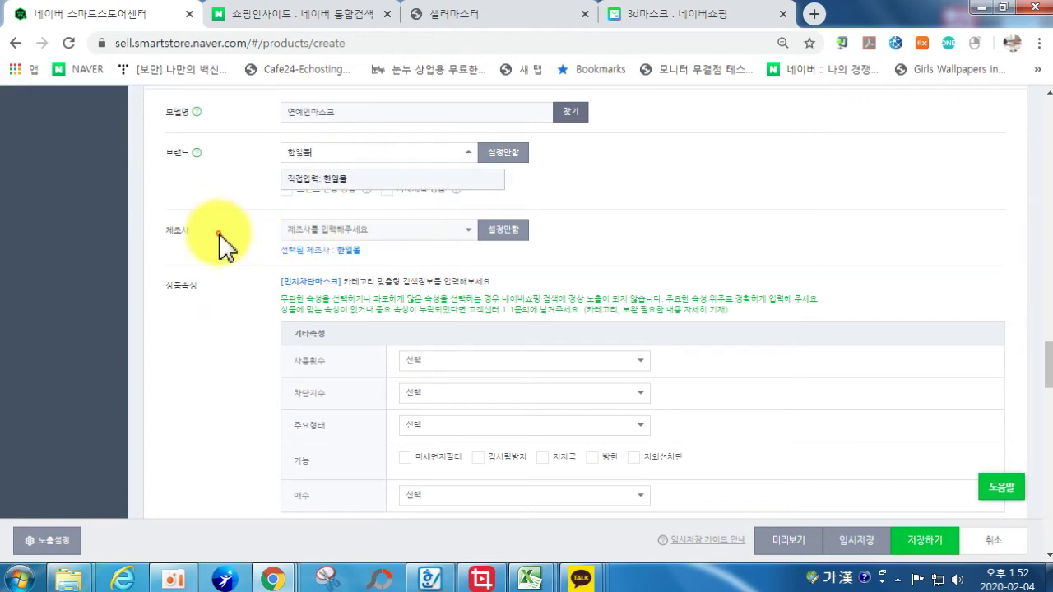
key("Return")
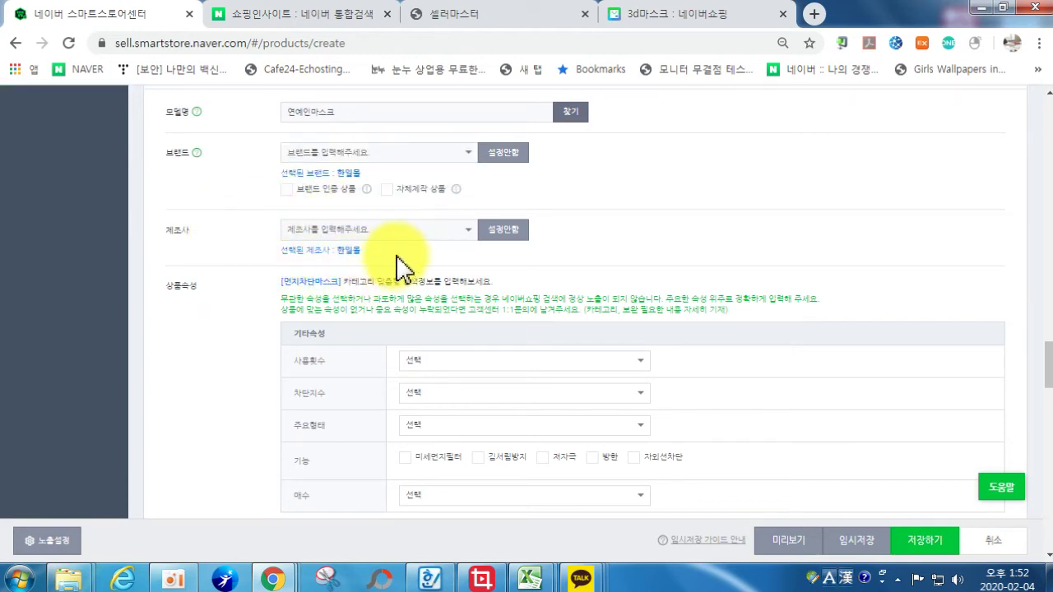
- In the product attributes, set 사용횟수 to 다회용 and leave 차단지수 and 주요형태 at 선택
scroll(358, 296, "down", 1)
left_click(416, 288)
left_click(428, 344)
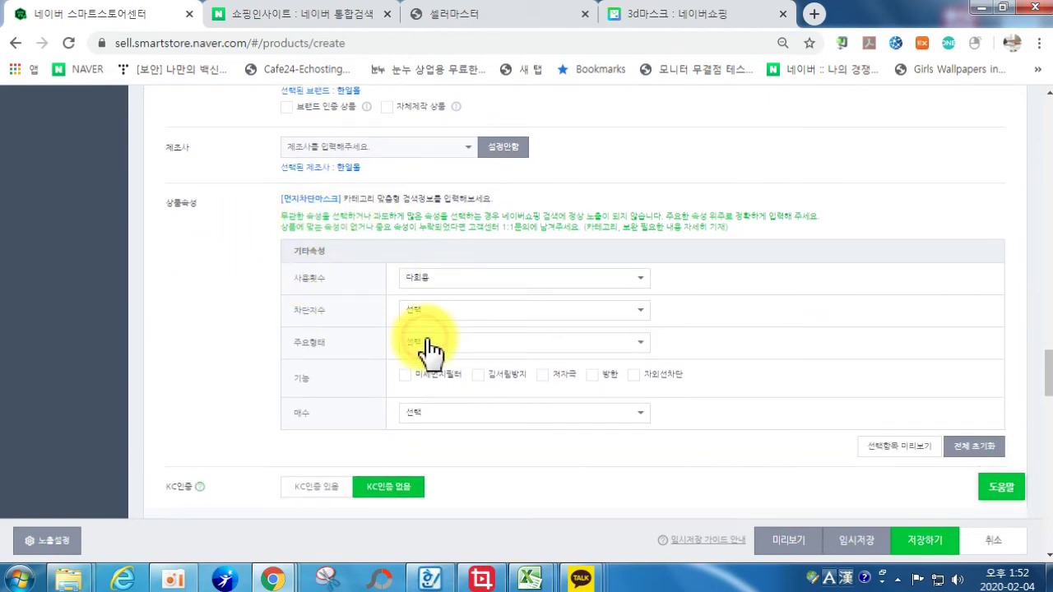
left_click(440, 310)
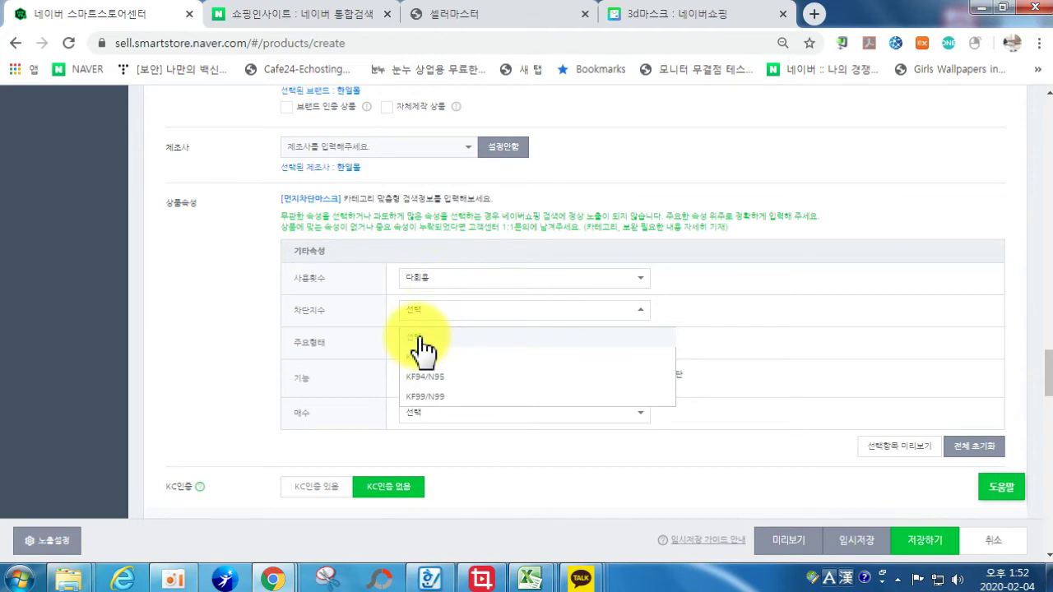
left_click(416, 338)
left_click(440, 346)
scroll(435, 403, "down", 5)
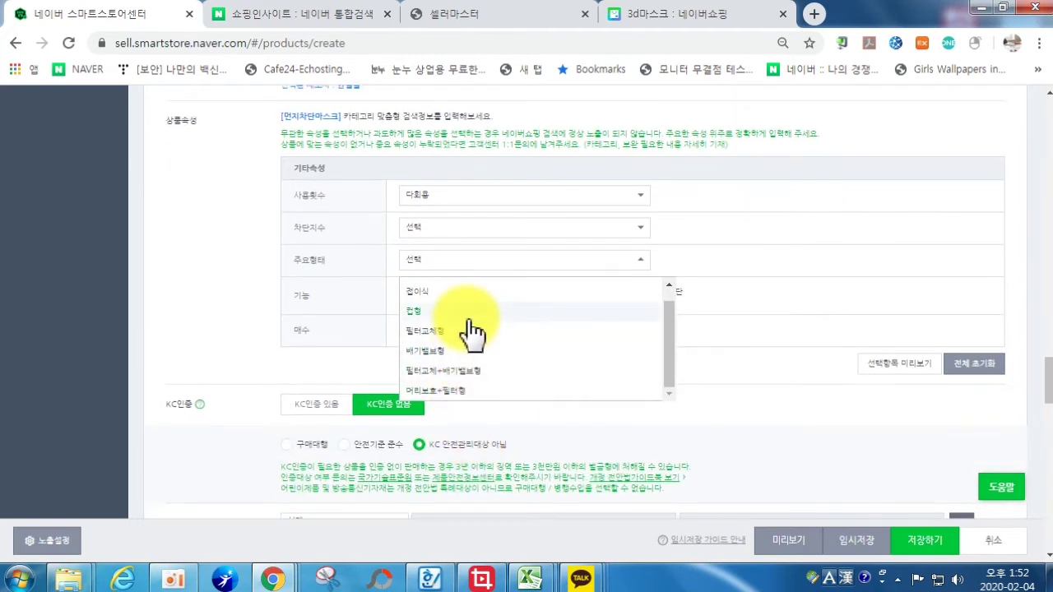
scroll(456, 322, "up", 1)
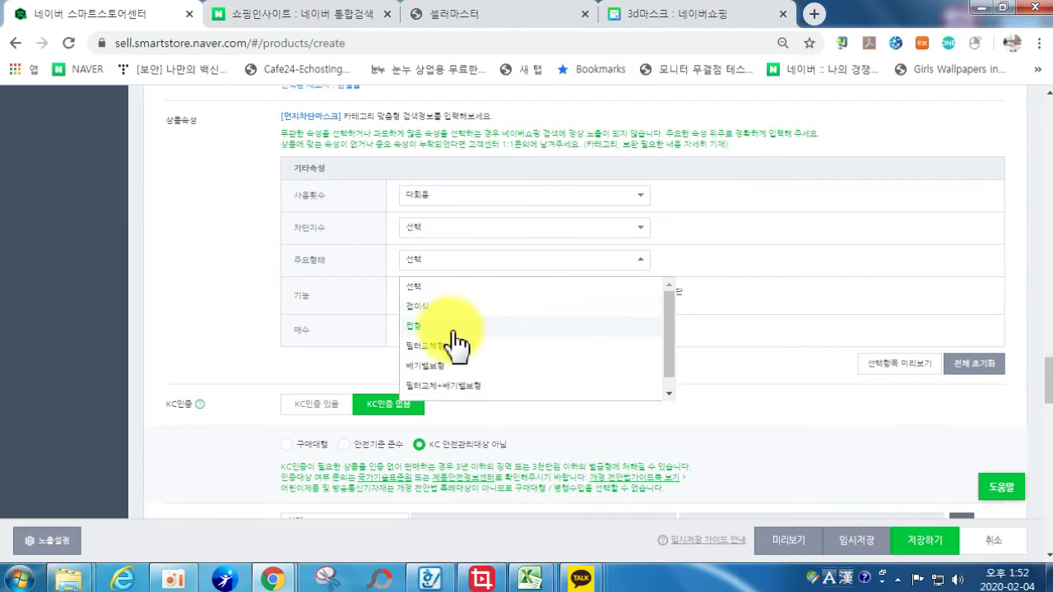
scroll(457, 344, "up", 1)
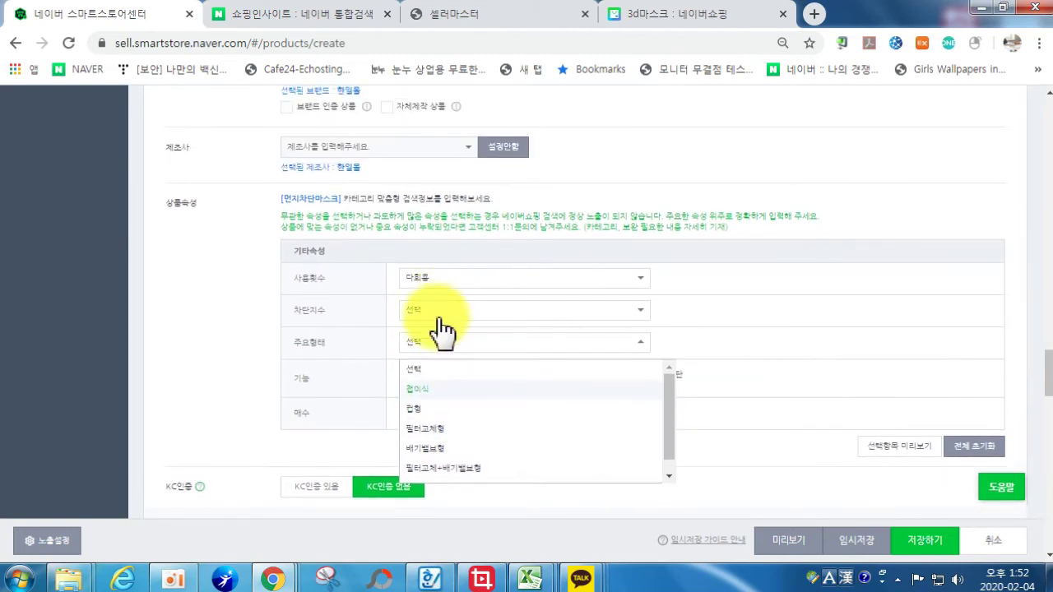
left_click(420, 372)
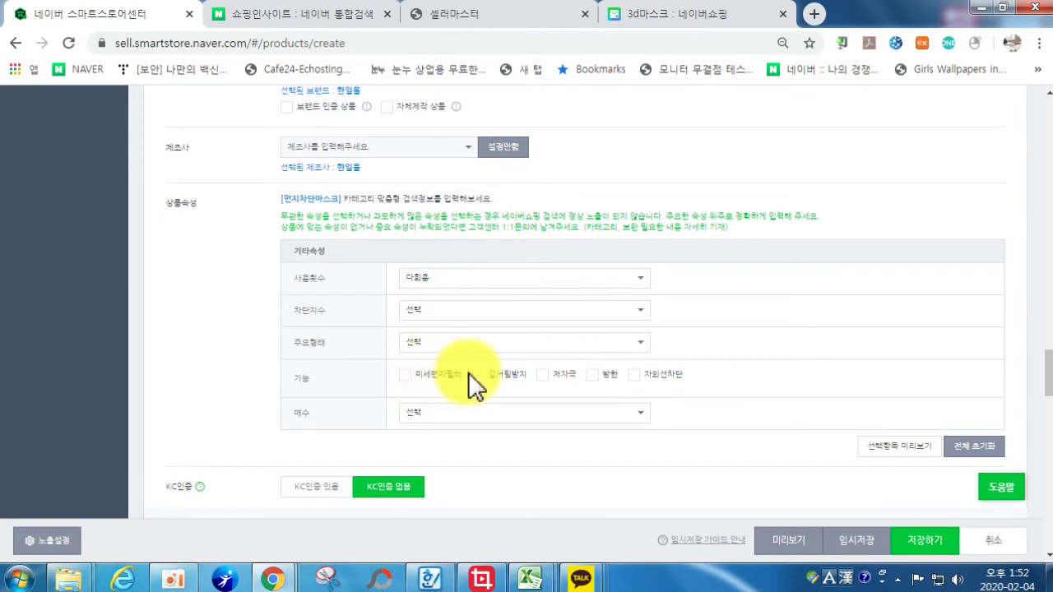
- Enable the 자외선차단 function attribute and set 매수 to 10개이하
left_click(635, 376)
left_click(585, 412)
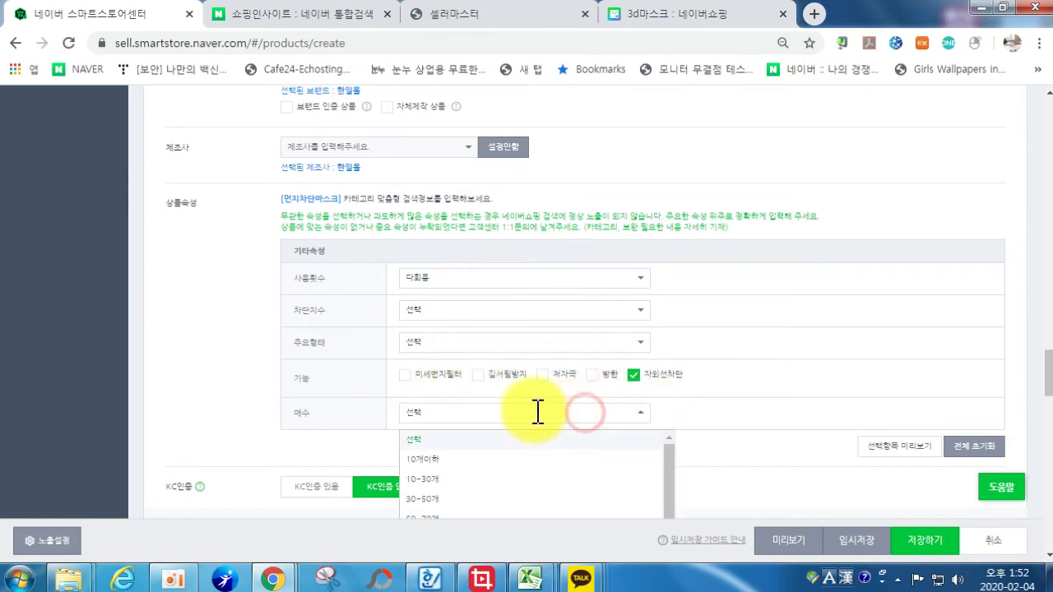
left_click(434, 445)
scroll(457, 437, "down", 1)
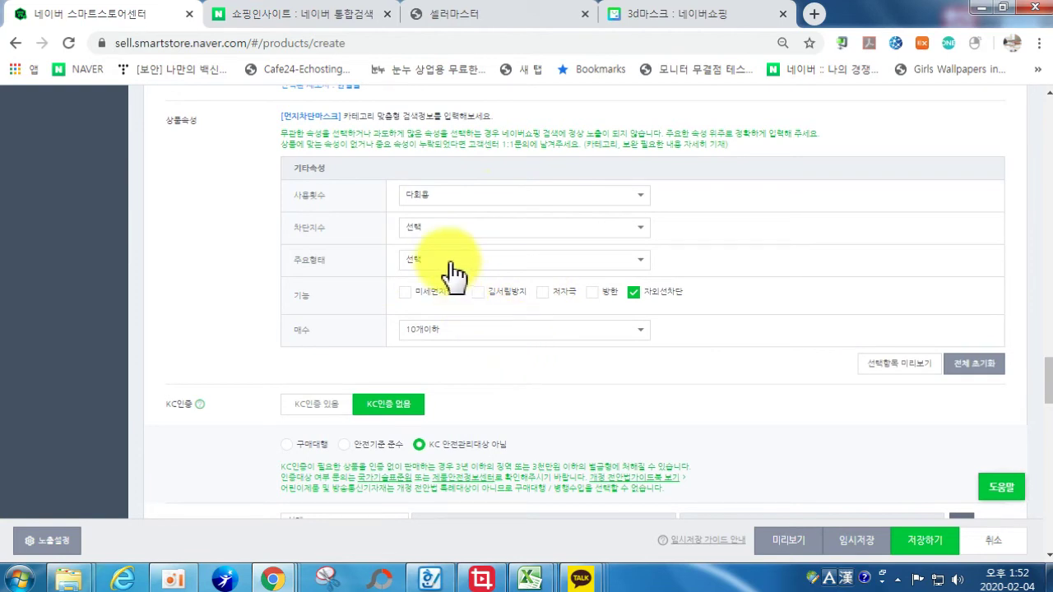
- Expand 상품정보제공고시, keep the product group 기타 재화 and enable 상품상세 참조로 전체 입력
scroll(444, 395, "down", 2)
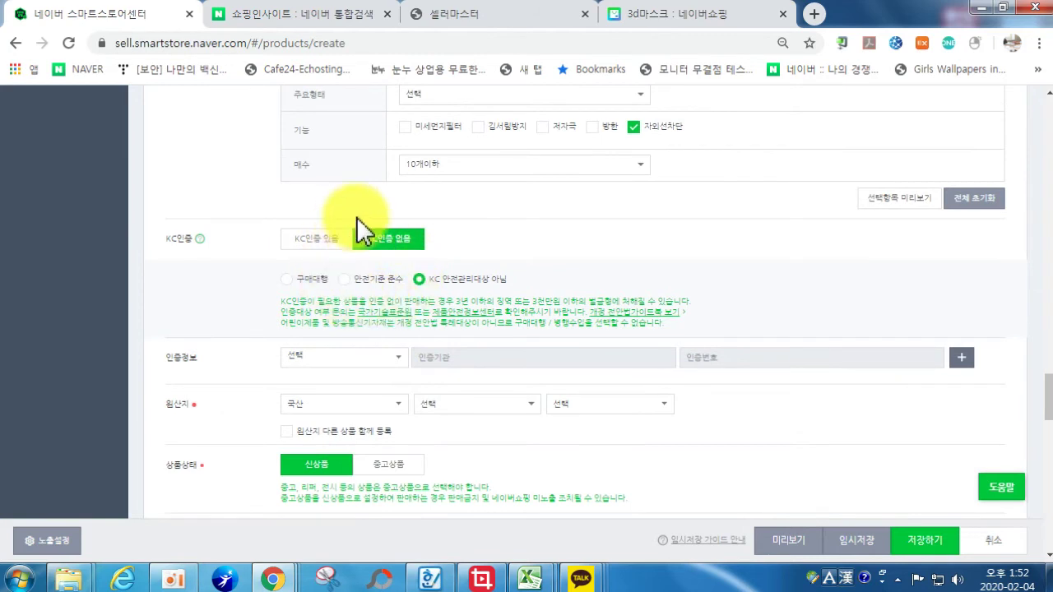
scroll(430, 282, "down", 1)
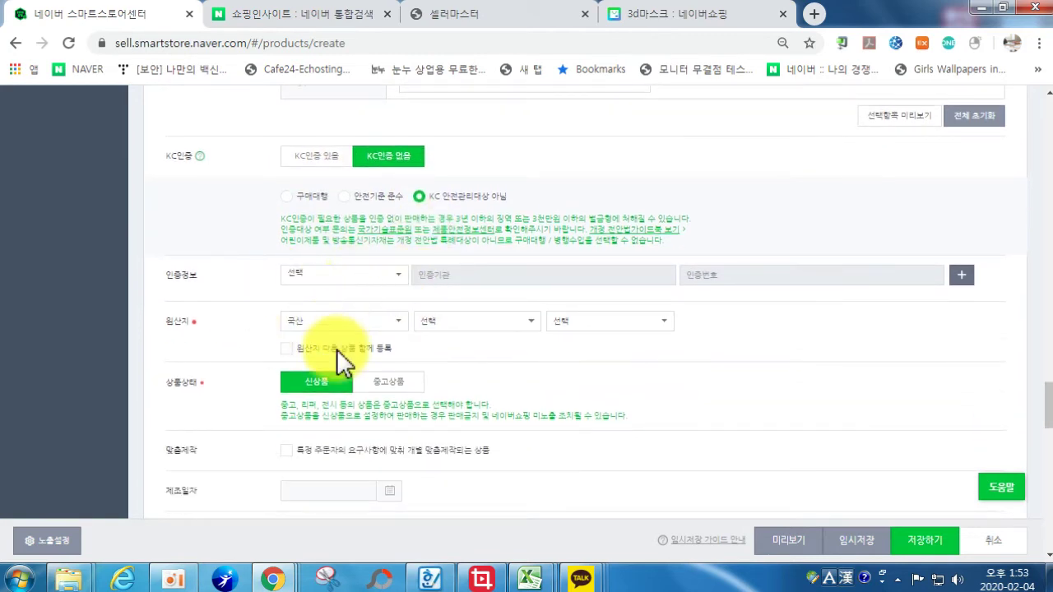
scroll(336, 349, "down", 1)
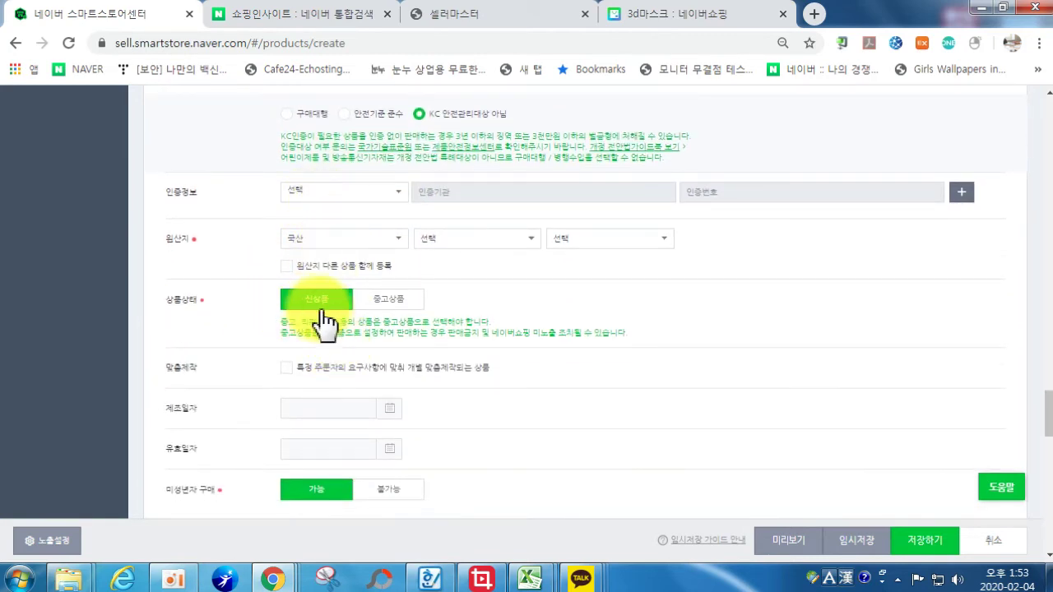
scroll(321, 329, "down", 1)
scroll(317, 331, "down", 2)
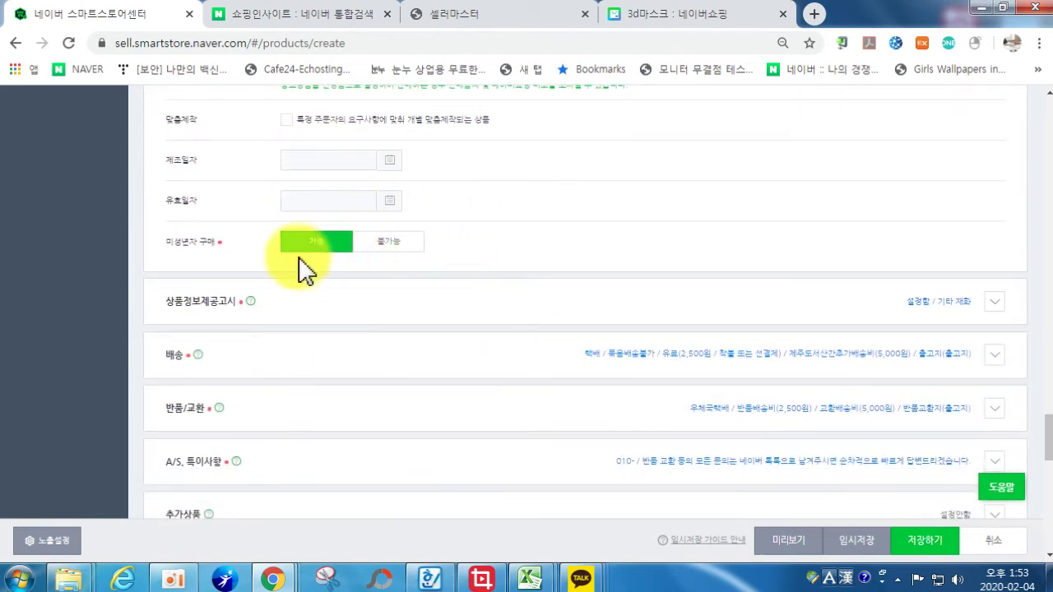
left_click(993, 302)
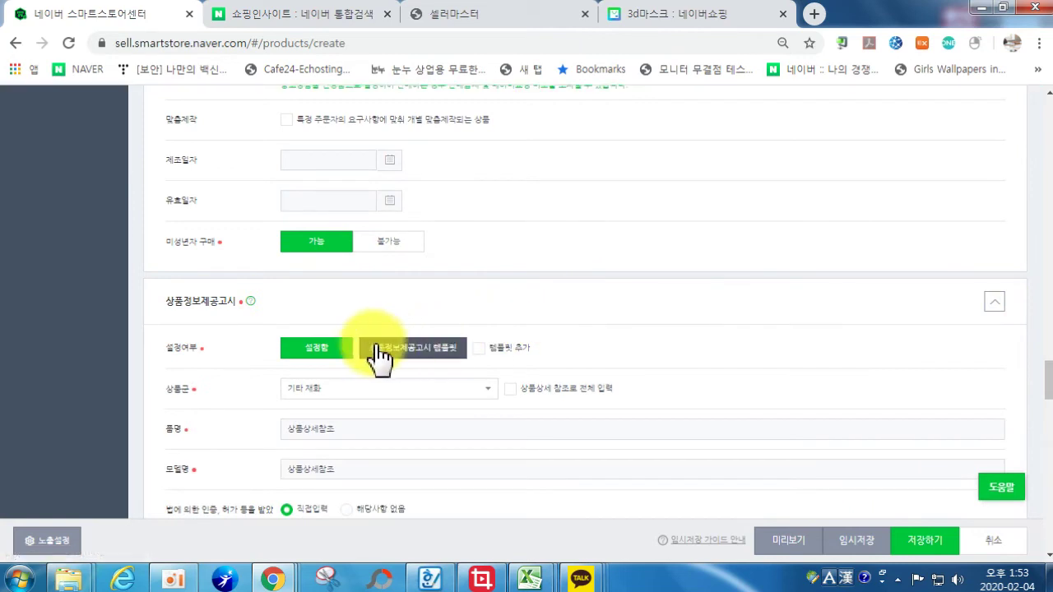
scroll(366, 362, "down", 2)
left_click(340, 220)
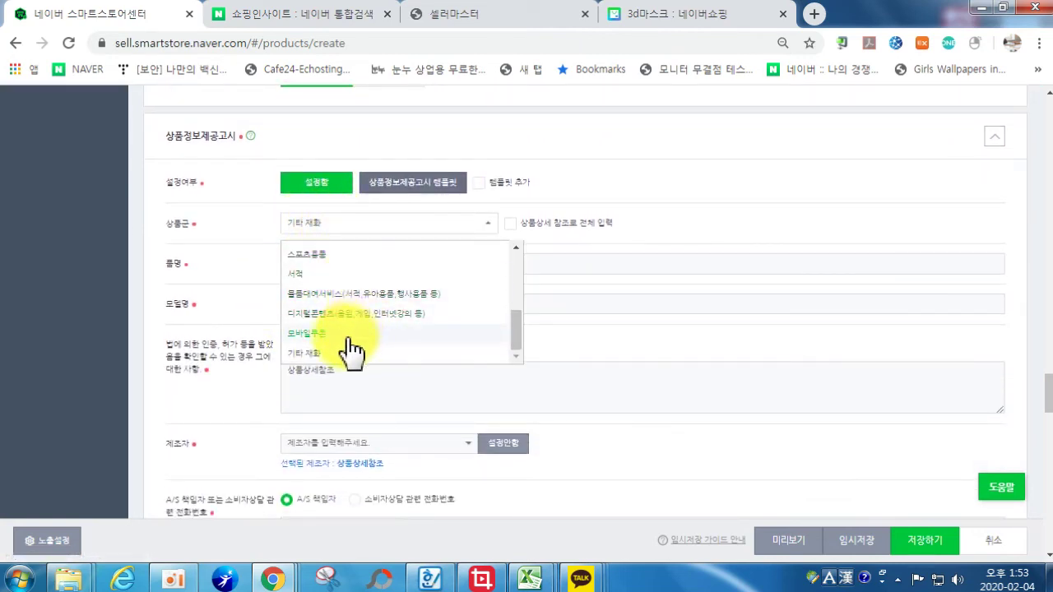
left_click(666, 239)
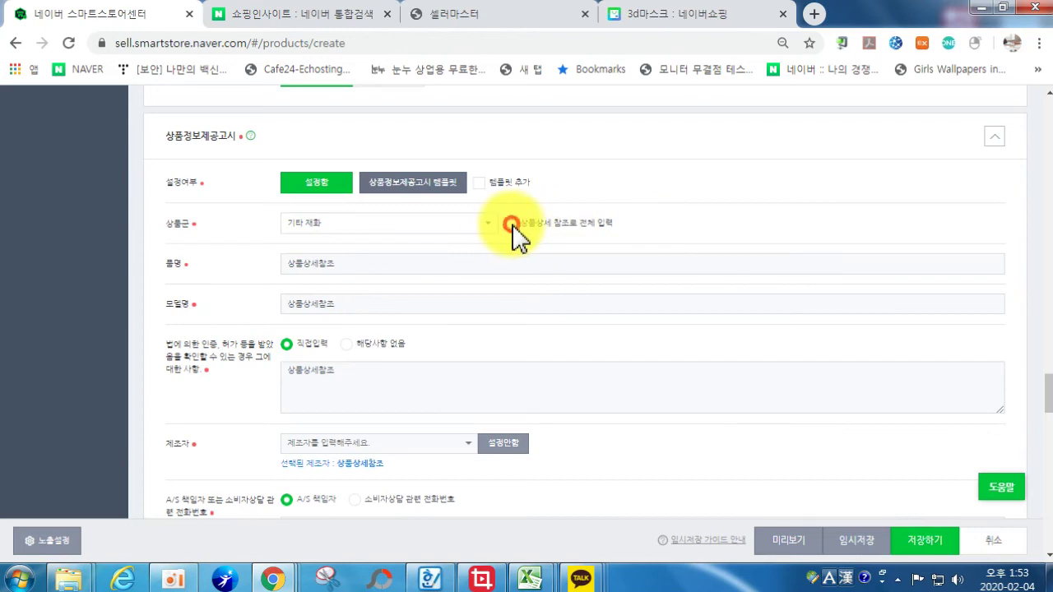
- Review the remaining 상품정보제공고시 fields and clauses, and expand the 배송 section to view its settings
scroll(342, 354, "down", 1)
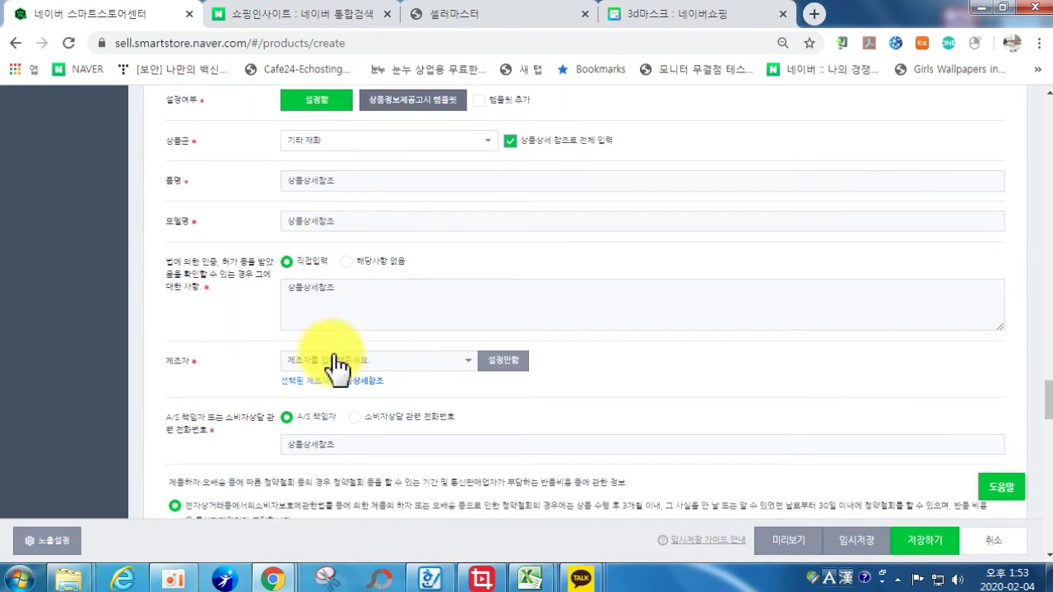
scroll(367, 418, "down", 2)
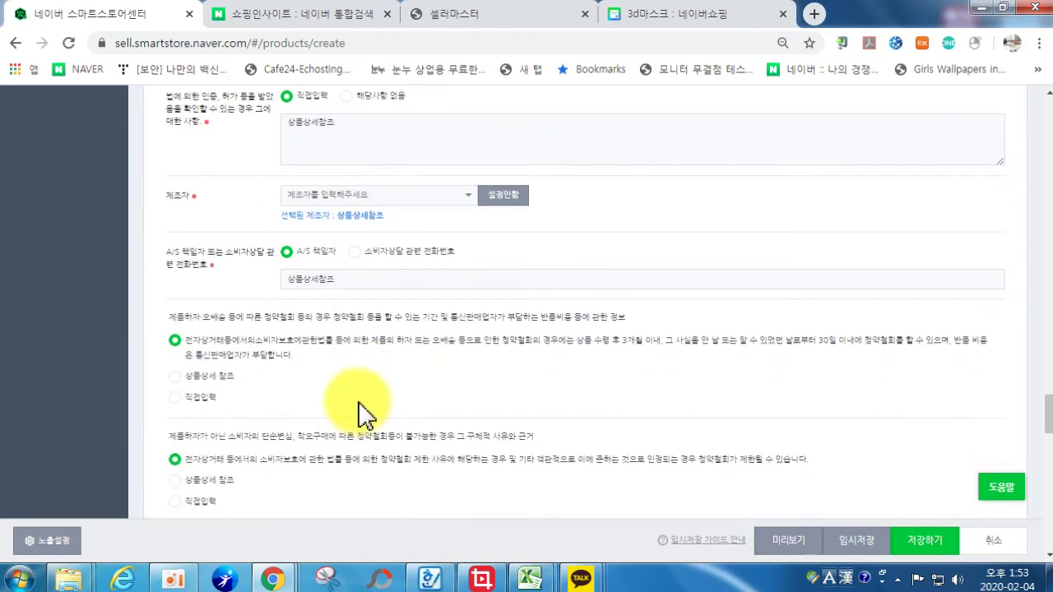
scroll(362, 247, "down", 7)
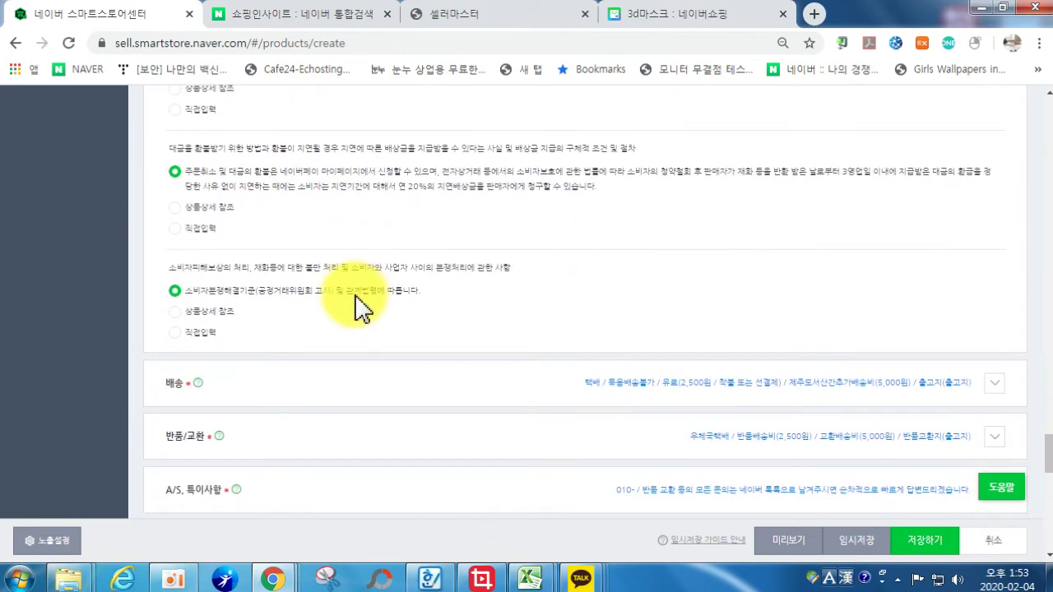
scroll(352, 325, "down", 2)
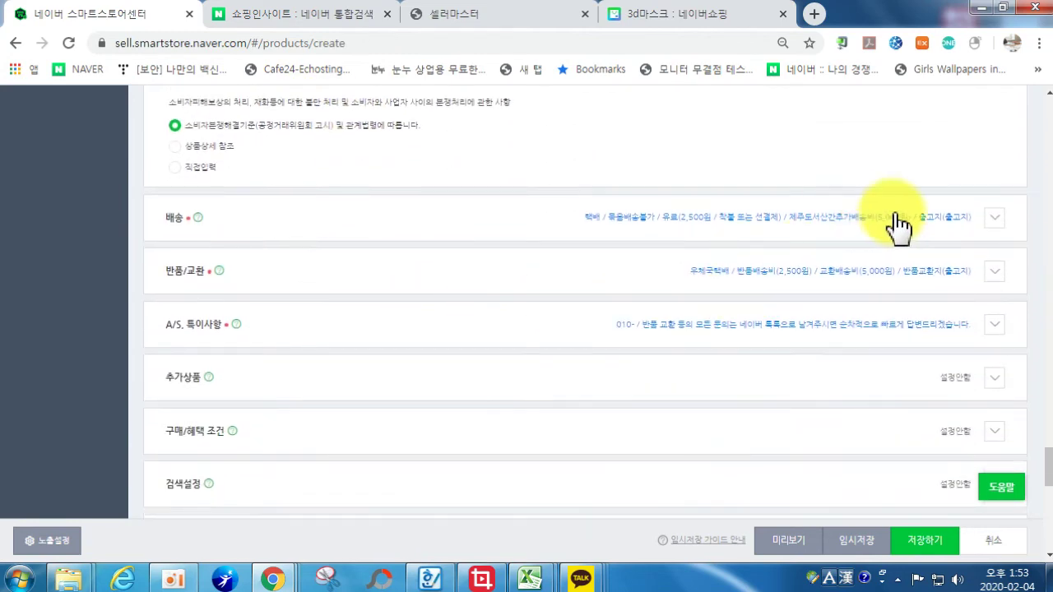
left_click(997, 219)
scroll(338, 288, "down", 1)
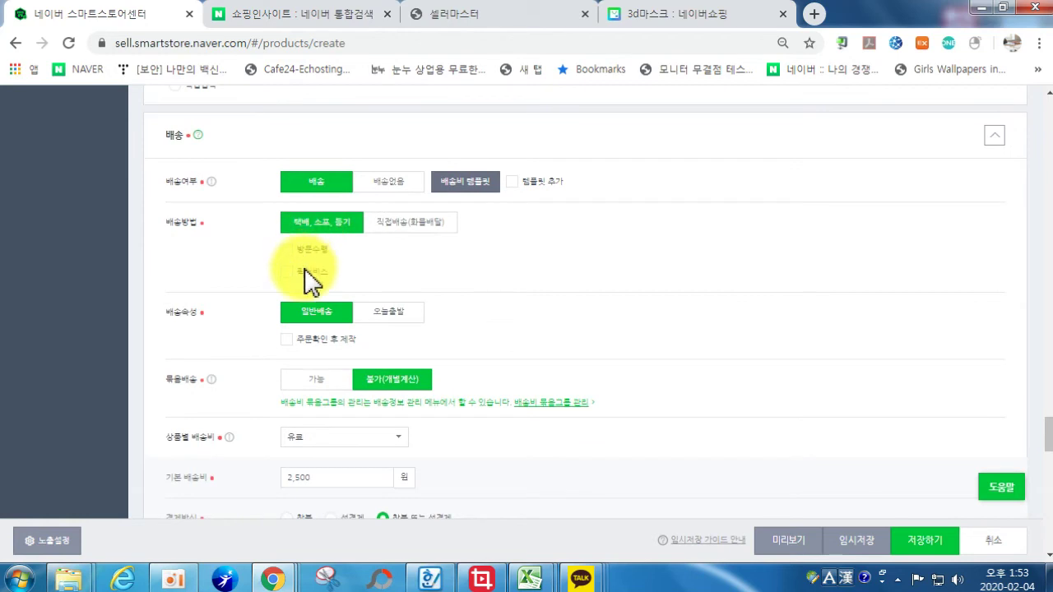
- Look at the saved delivery information templates and close the list without selecting one
scroll(317, 259, "down", 1)
scroll(321, 251, "up", 1)
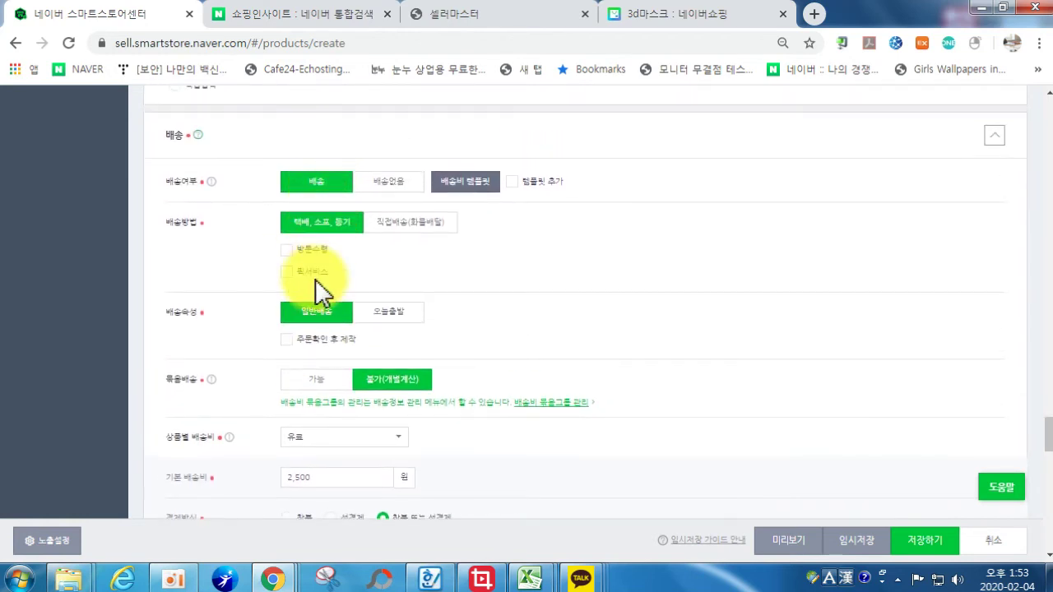
left_click(457, 186)
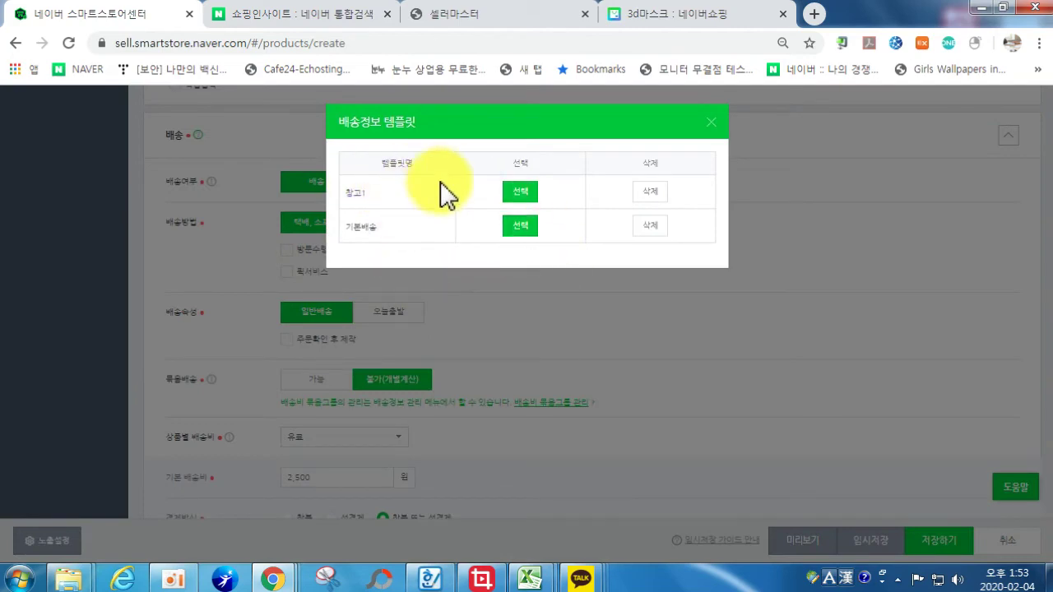
left_click(713, 124)
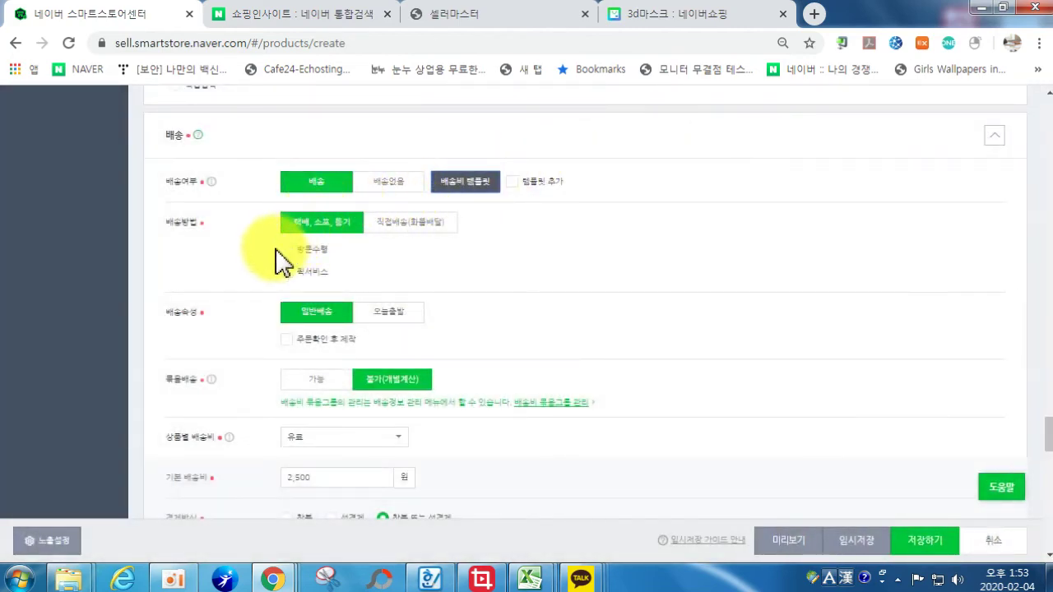
- Review the delivery settings from 배송방법 and 묶음배송 through the shipping fees to 출고지 and the sections that follow
scroll(282, 301, "down", 1)
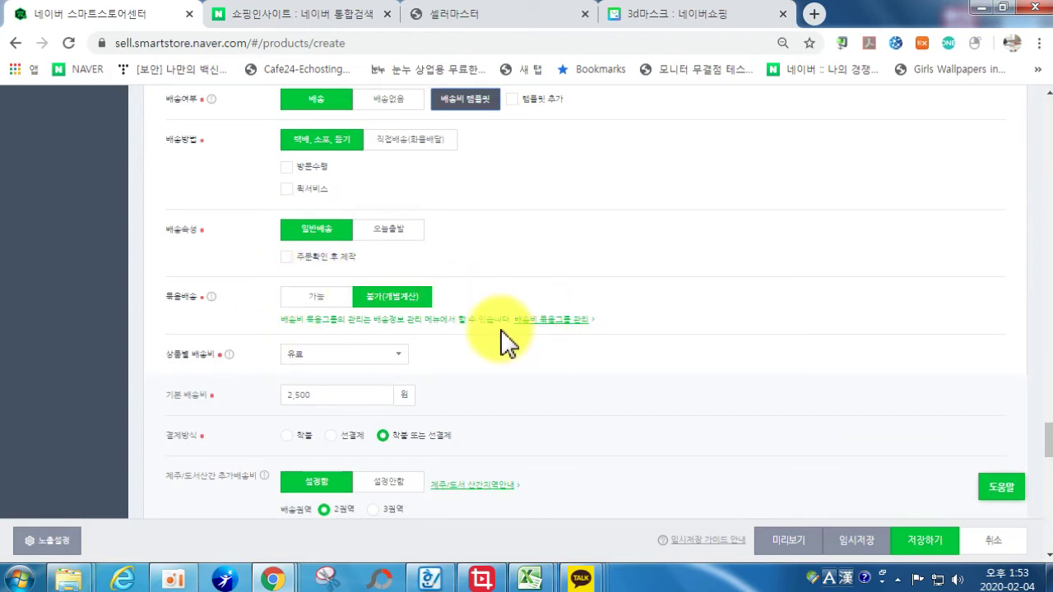
scroll(323, 322, "down", 1)
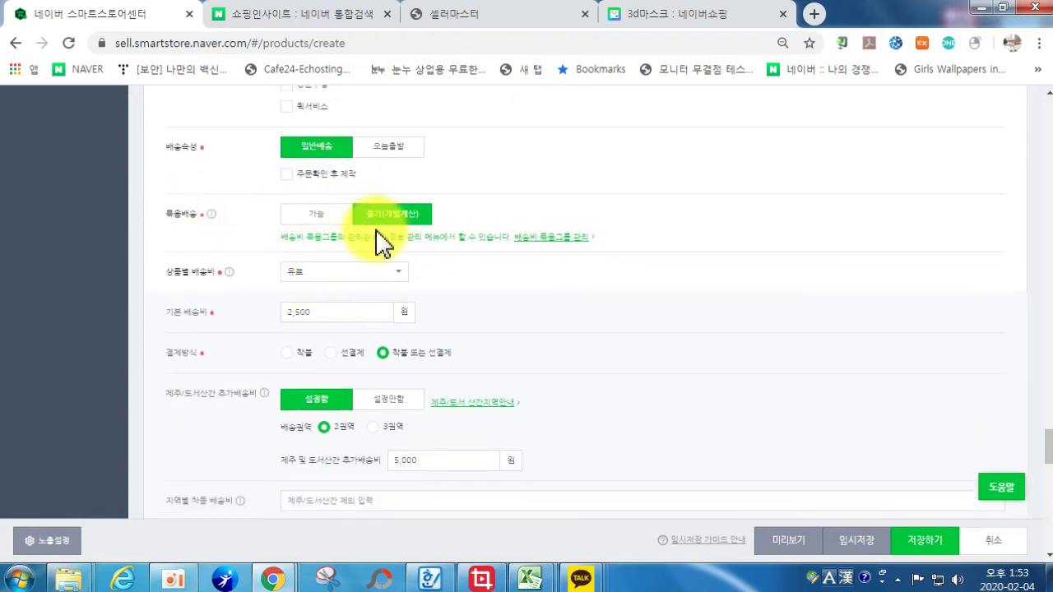
scroll(381, 238, "down", 1)
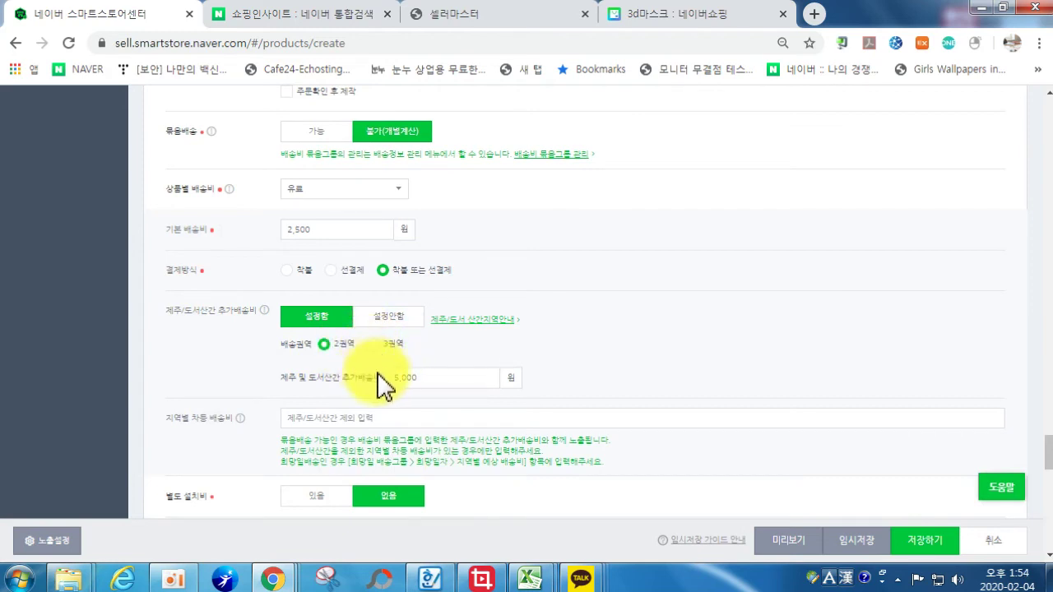
scroll(386, 382, "down", 1)
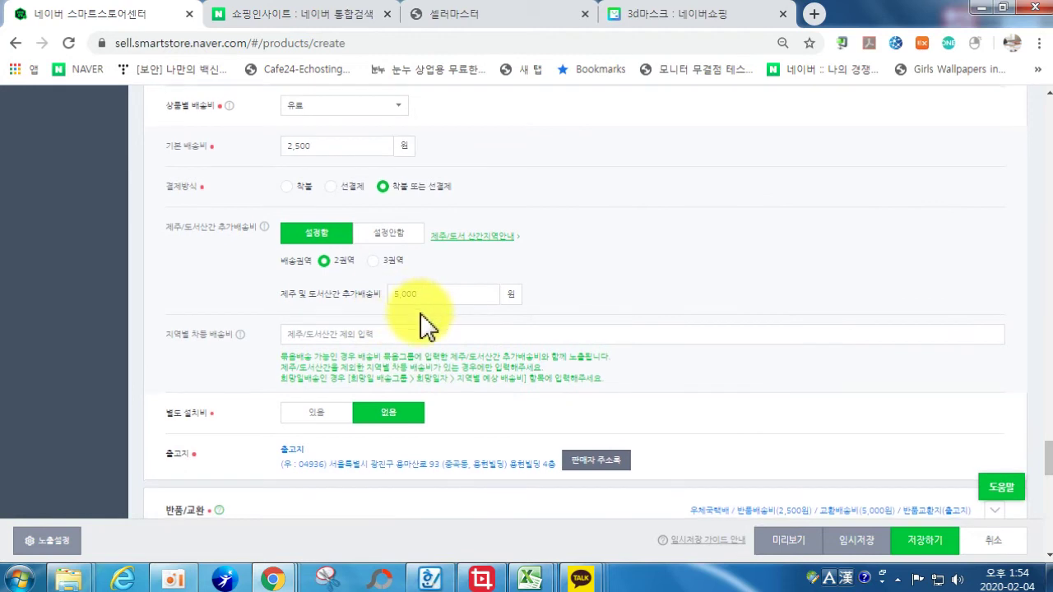
scroll(421, 329, "down", 2)
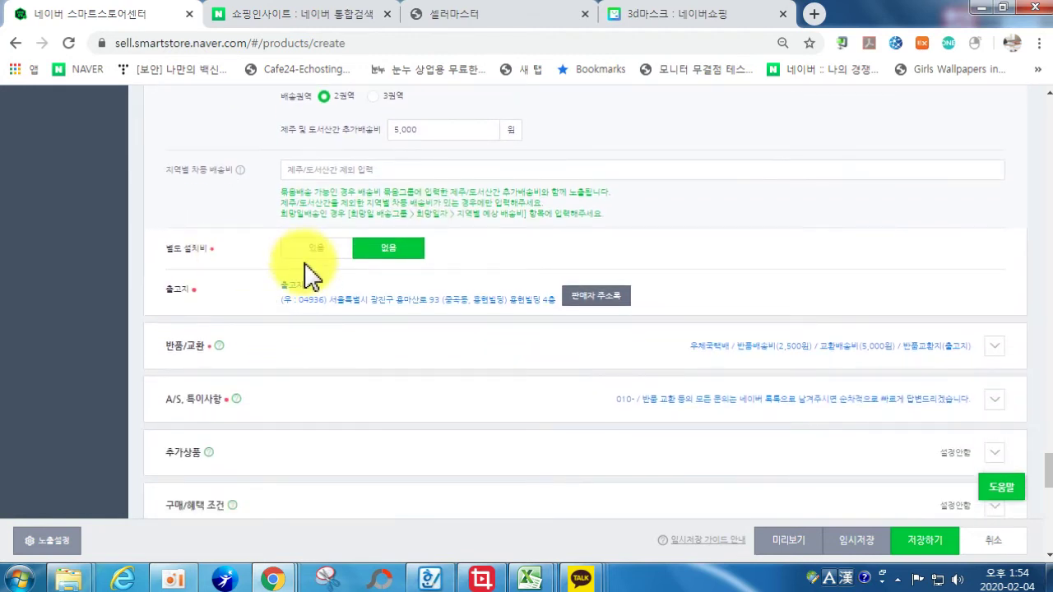
scroll(321, 321, "down", 1)
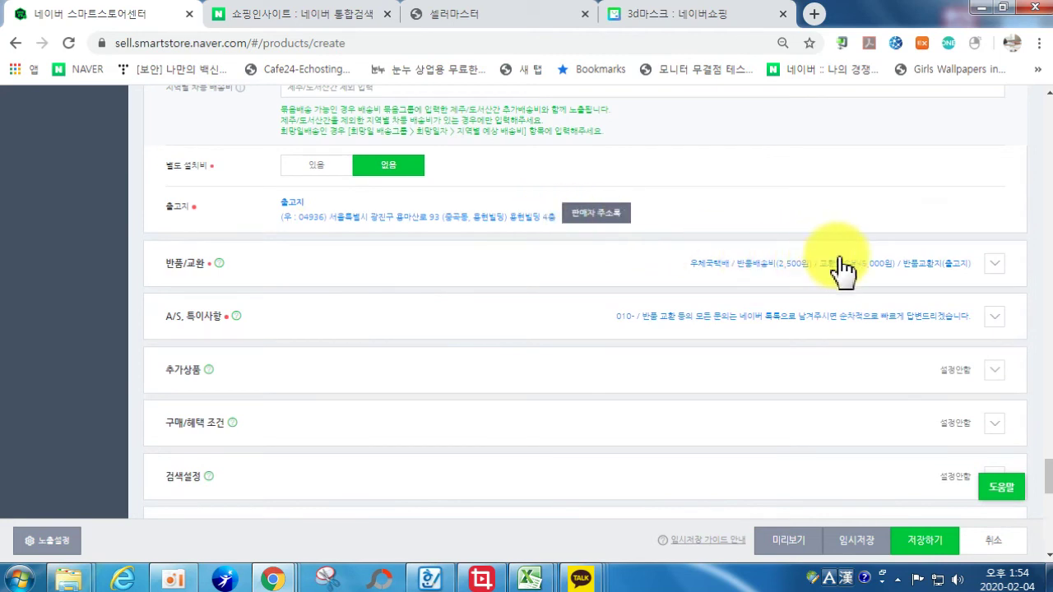
scroll(834, 277, "down", 1)
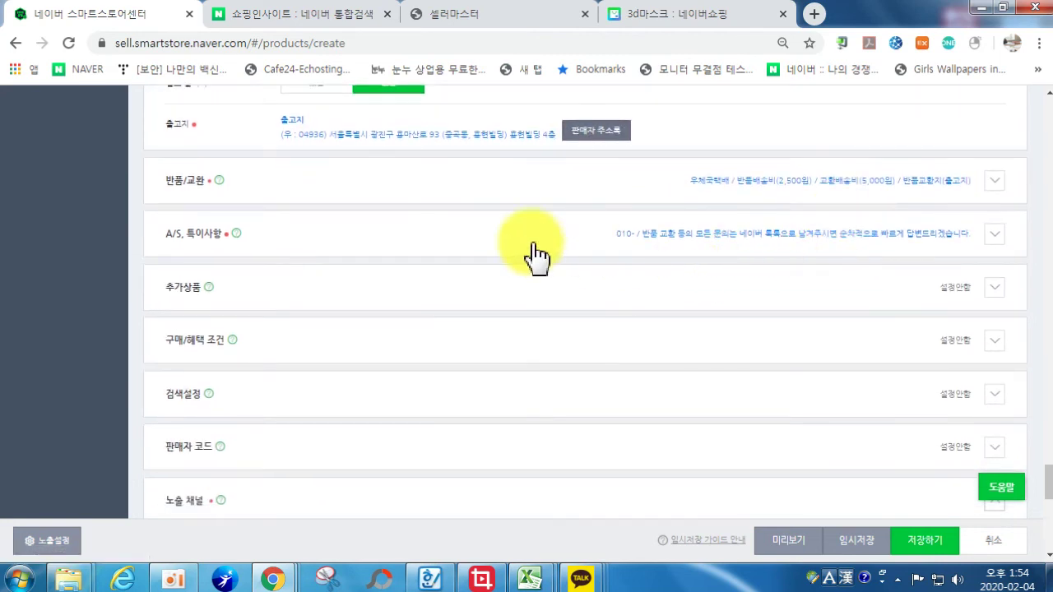
- Expand the A/S, 특이사항 section and review its phone number, A/S안내 and 판매자 특이사항 fields
left_click(991, 240)
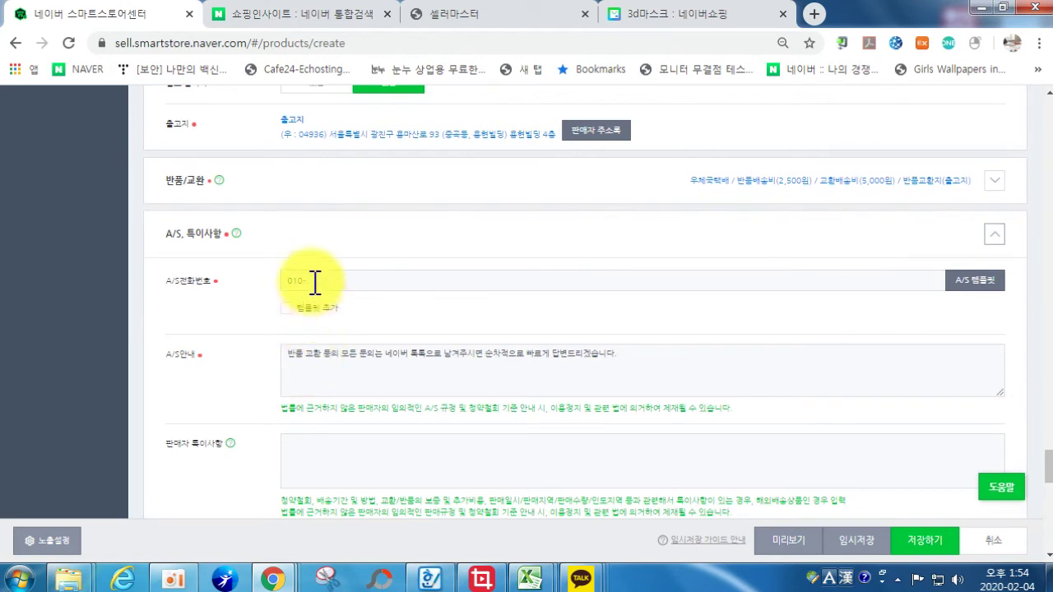
scroll(312, 363, "down", 1)
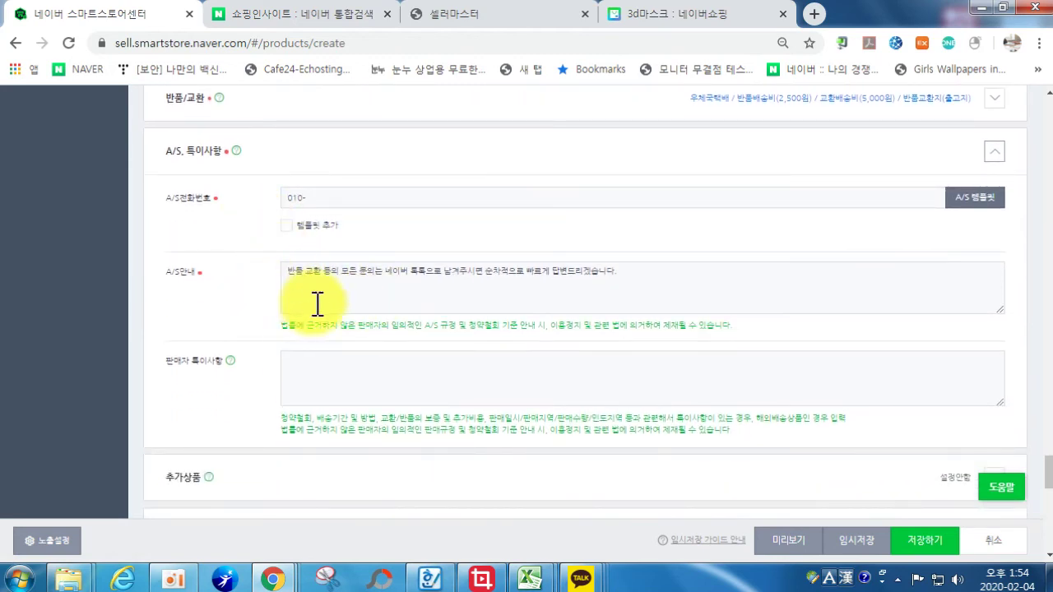
scroll(336, 299, "down", 1)
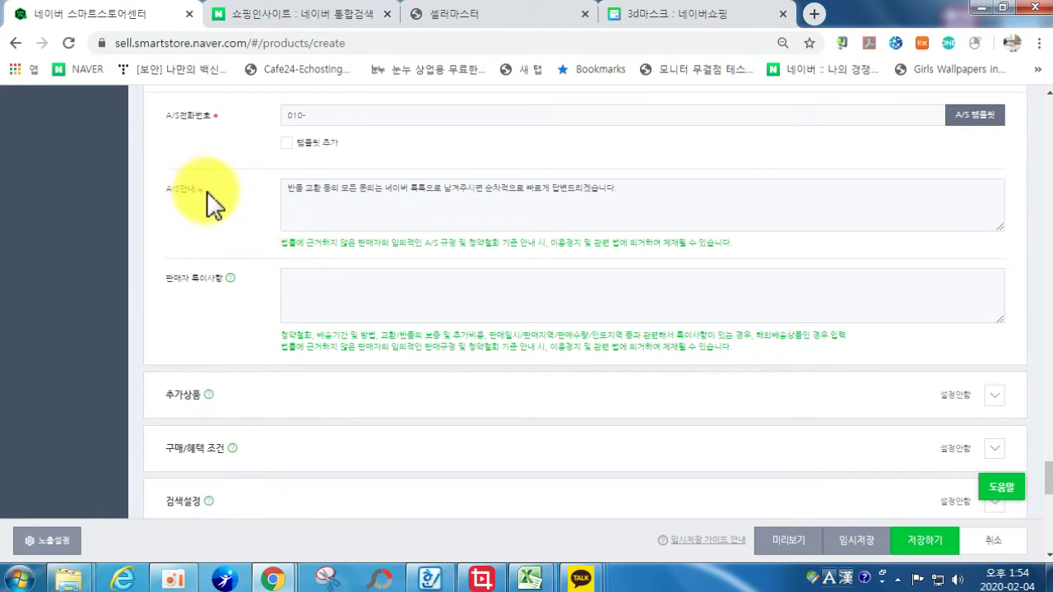
left_click_drag(409, 191, 434, 194)
left_click(473, 207)
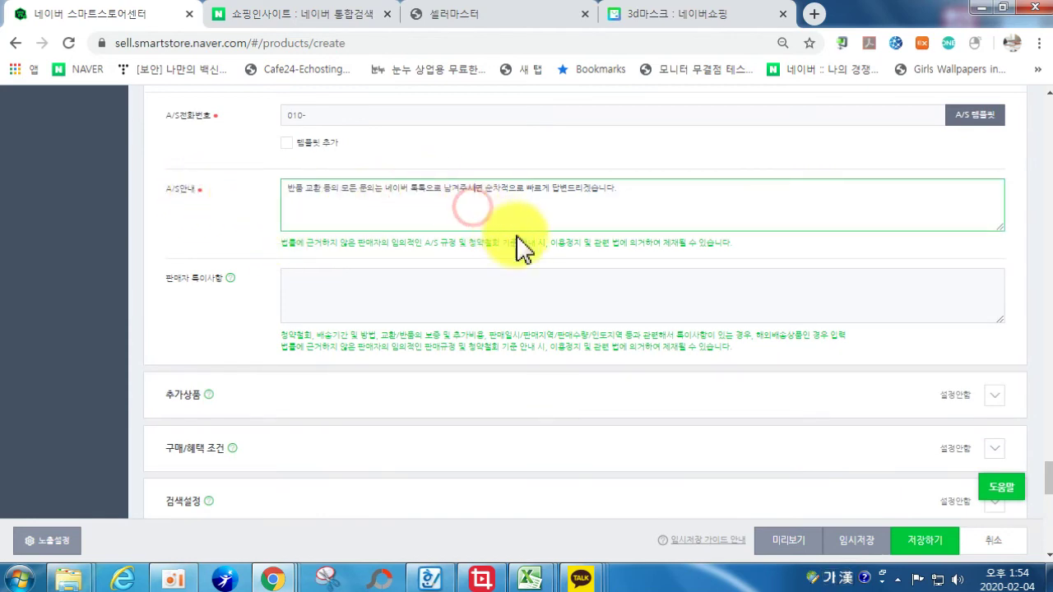
- Expand 구매/혜택 조건 and review the purchase quantity, multi-purchase discount, points, gift and event fields
scroll(539, 253, "down", 2)
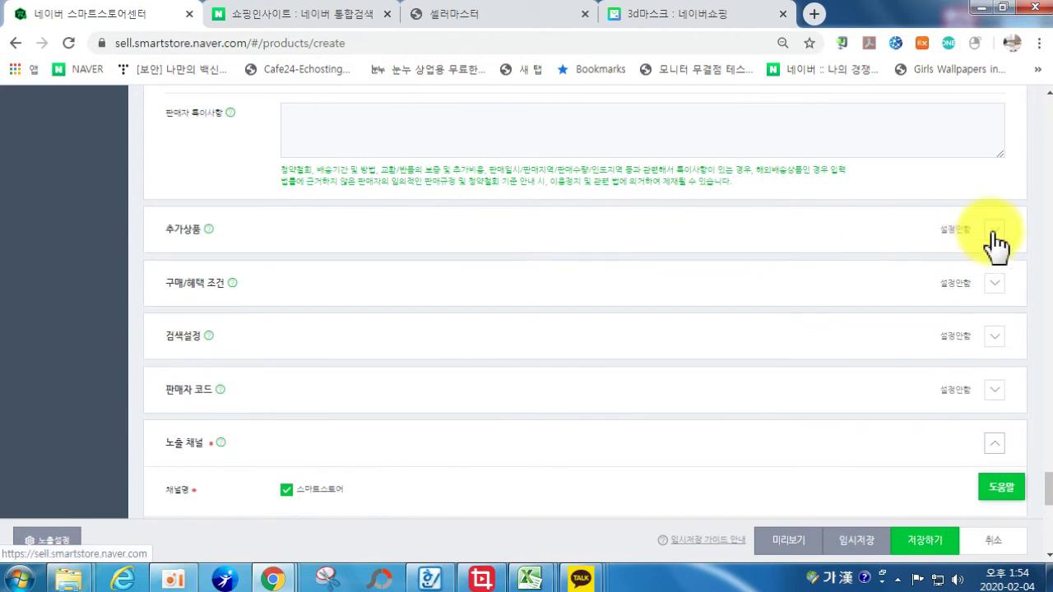
scroll(461, 255, "down", 1)
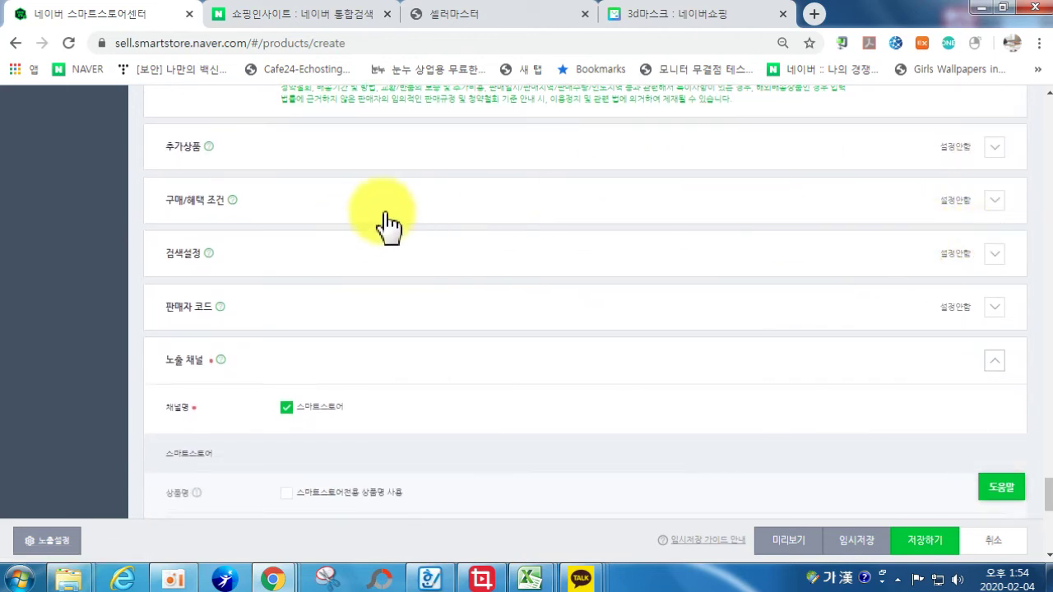
left_click(990, 204)
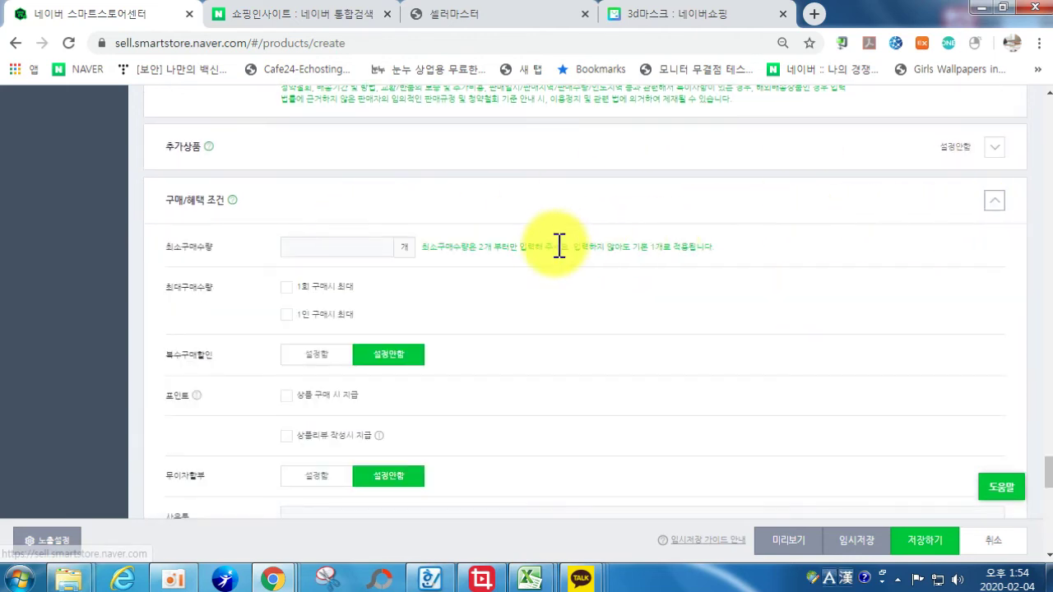
scroll(526, 255, "down", 3)
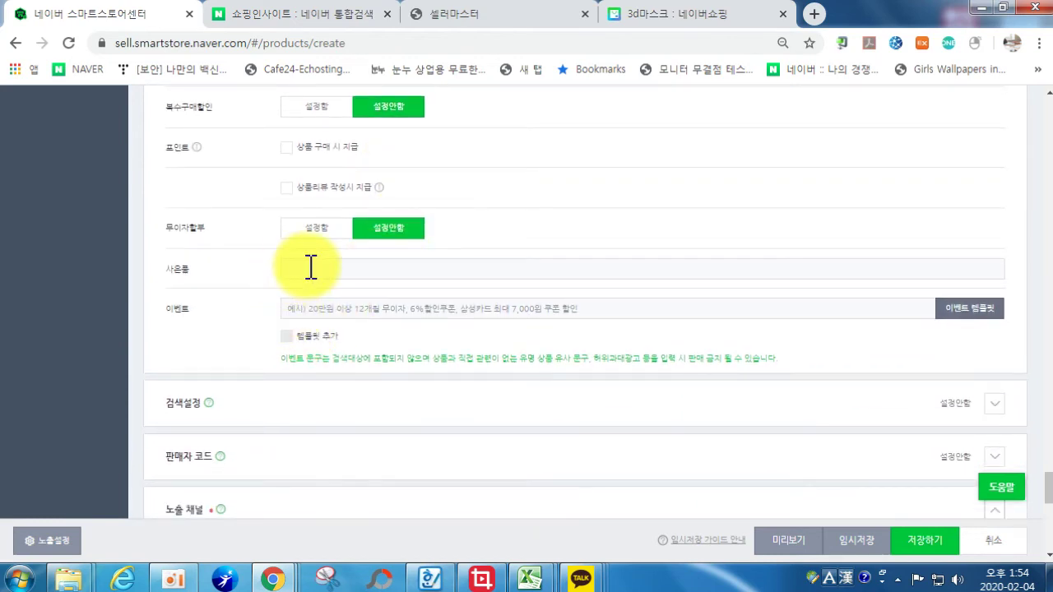
scroll(386, 312, "up", 2)
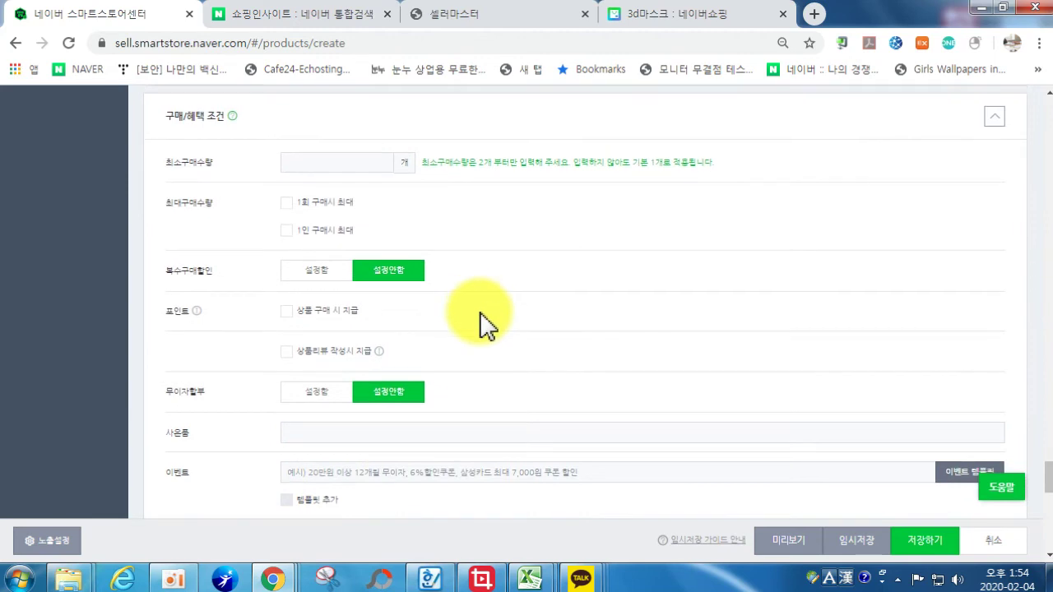
scroll(412, 338, "down", 3)
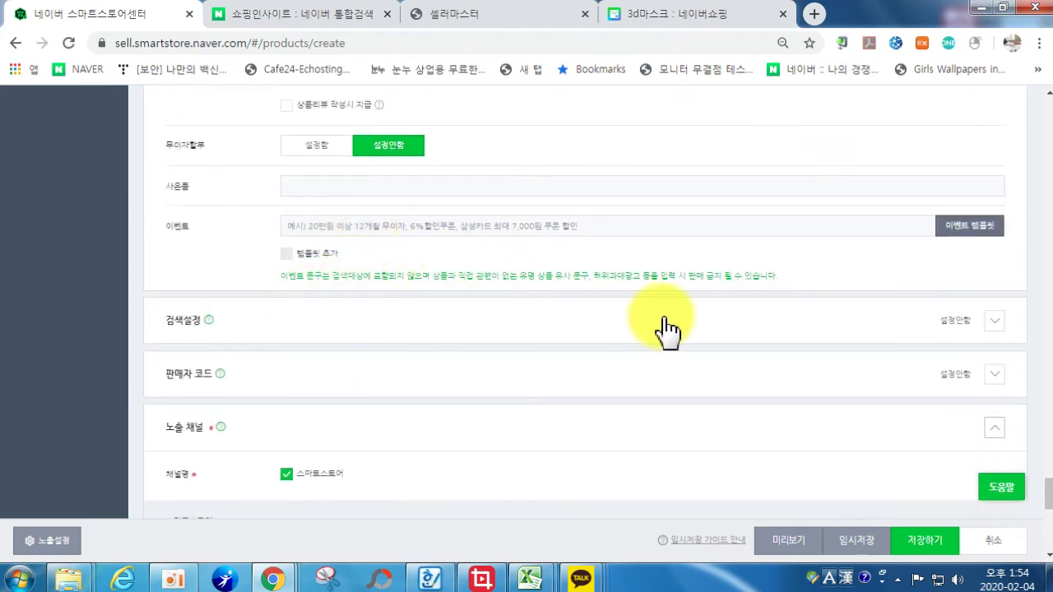
- Expand 검색설정 and add the suggested tags 패션웰빙마스크, 깔끔하고편리, 숨쉬기편한, 사용이편리한 and 20대여성
left_click(993, 320)
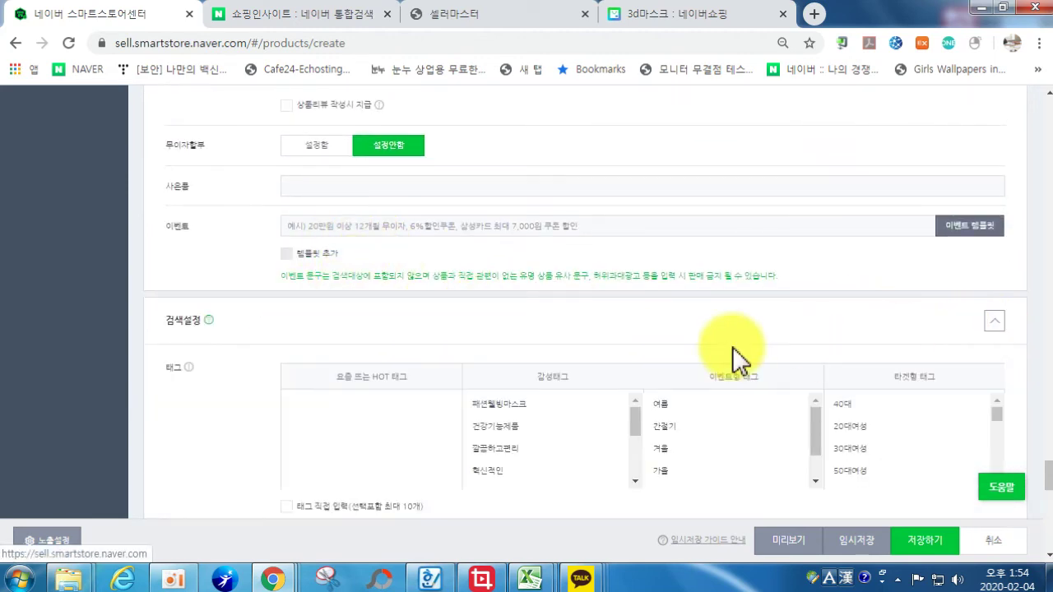
scroll(658, 354, "down", 1)
scroll(494, 321, "down", 2)
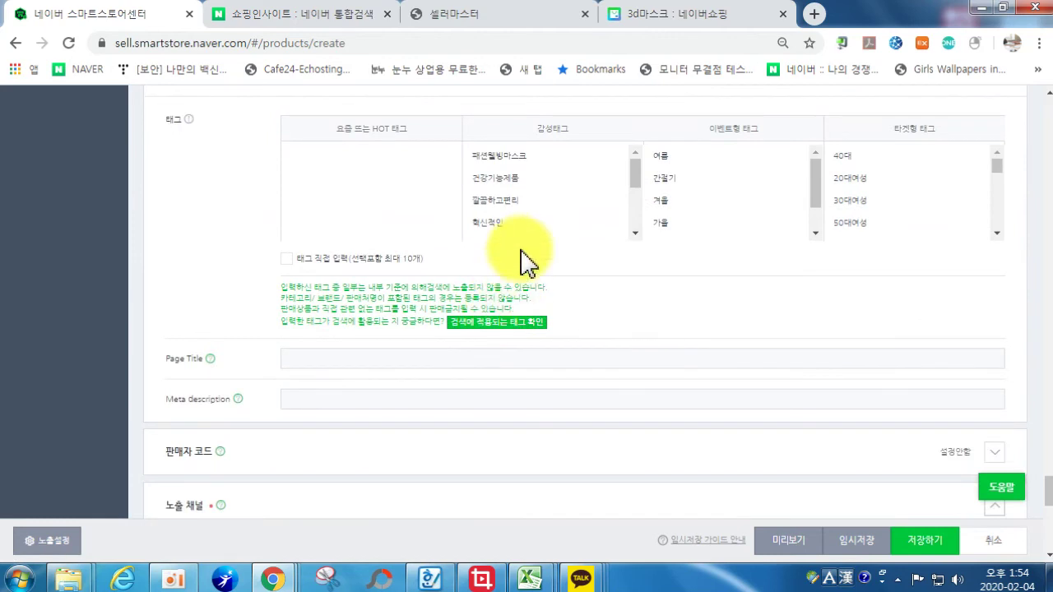
left_click(492, 156)
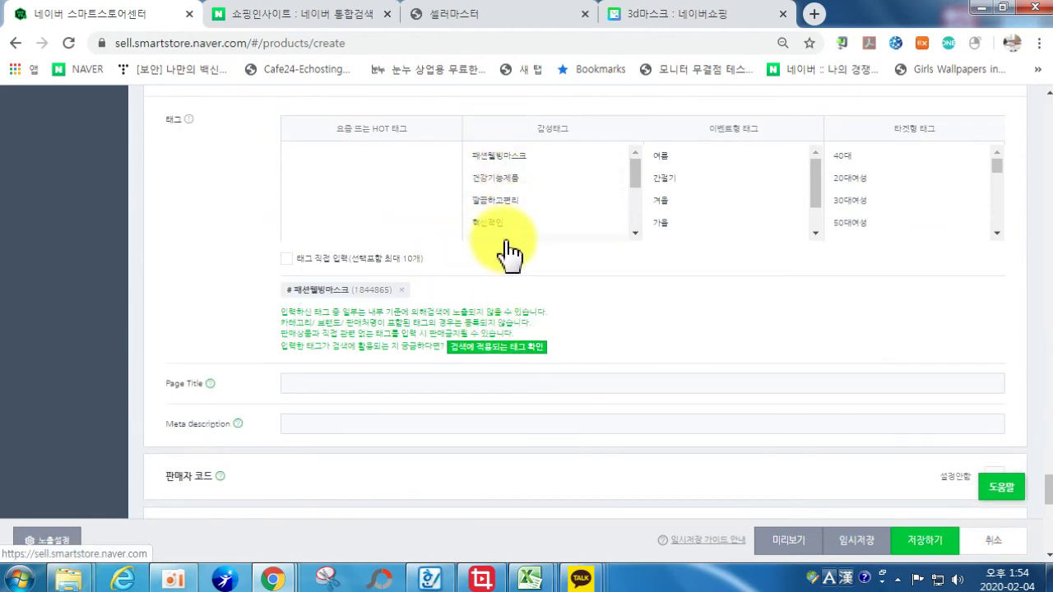
left_click(505, 202)
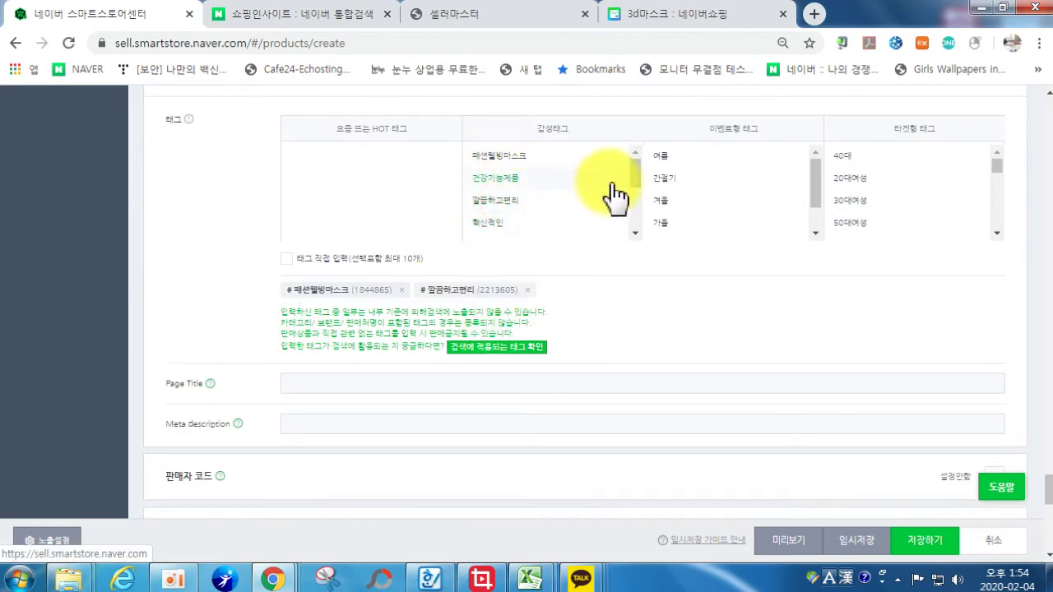
left_click_drag(638, 187, 640, 207)
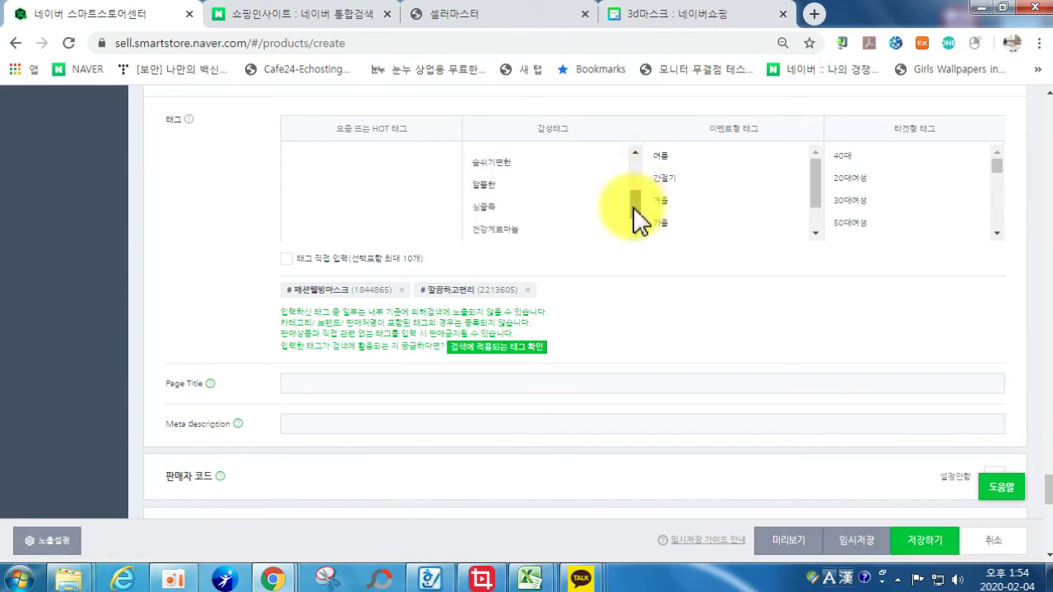
left_click(498, 164)
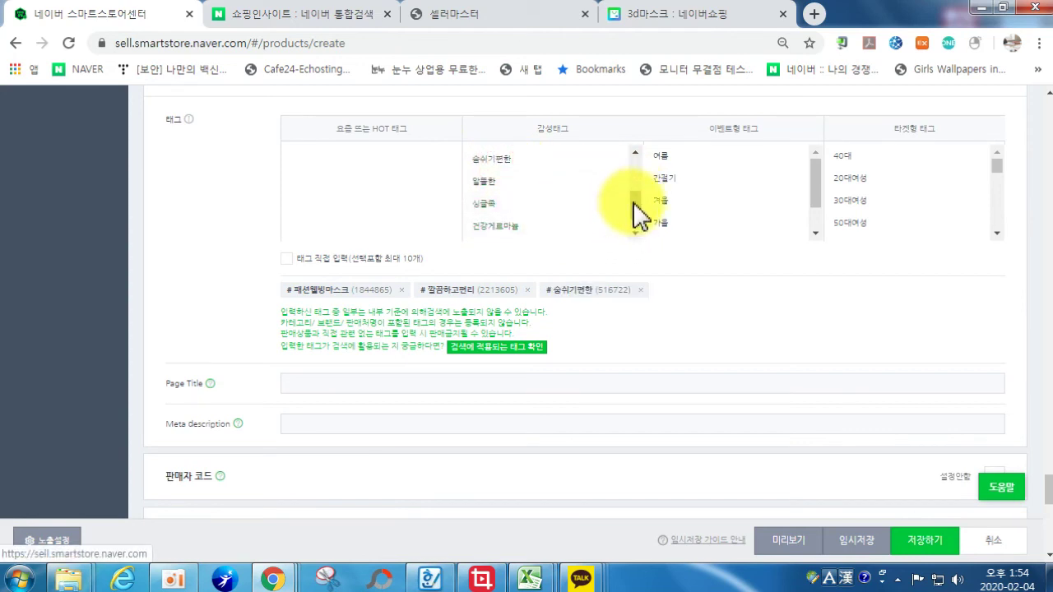
scroll(638, 215, "down", 1)
left_click(504, 234)
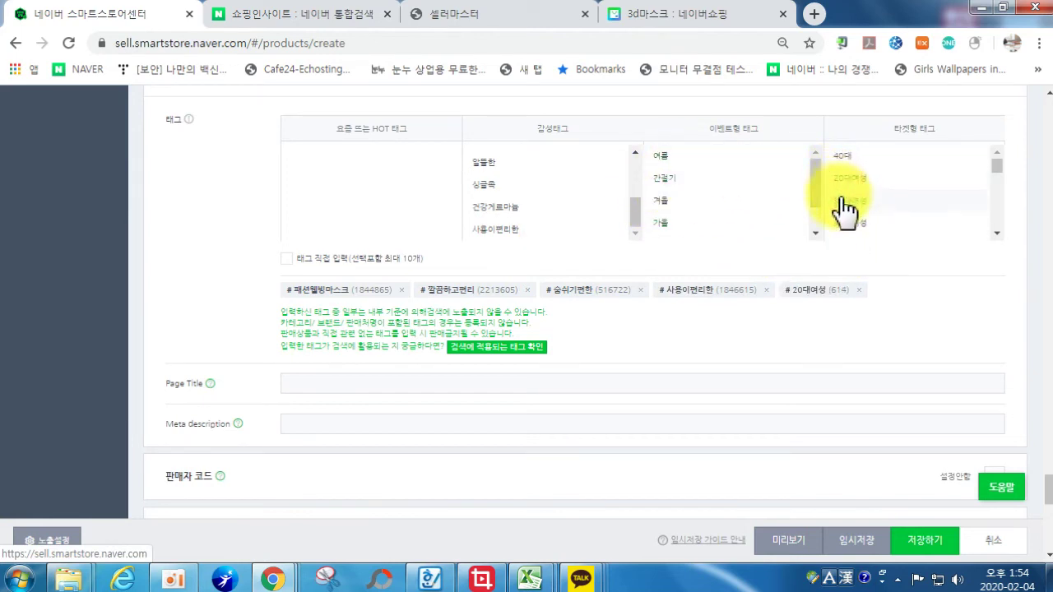
- Enable 태그 직접 입력, remove the 20대여성 tag and add the custom tags 연예인마스크 and 입체마스크
left_click(286, 260)
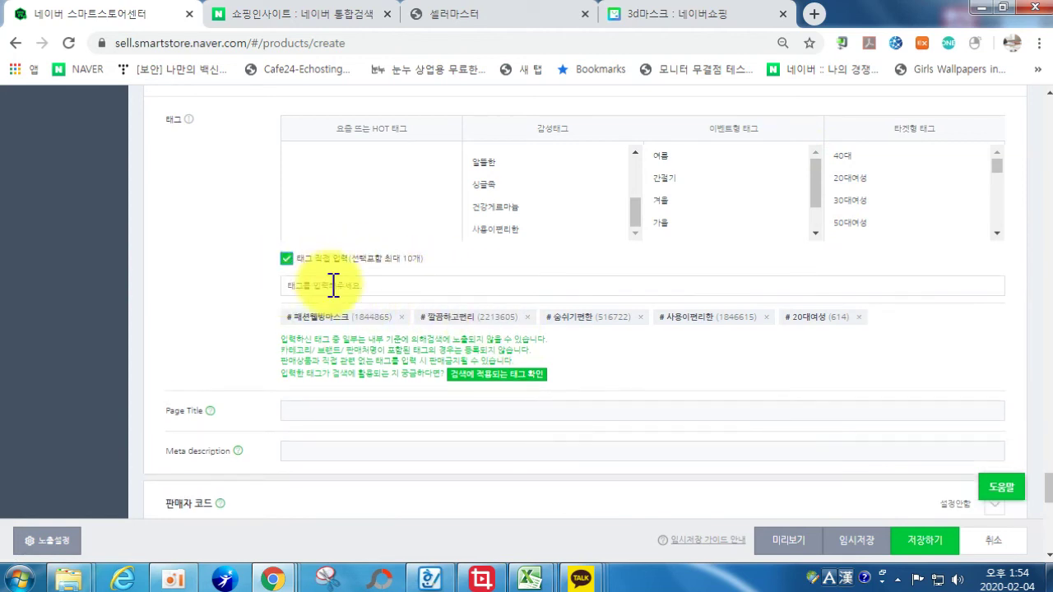
left_click(858, 316)
key("Hangul")
type("연예")
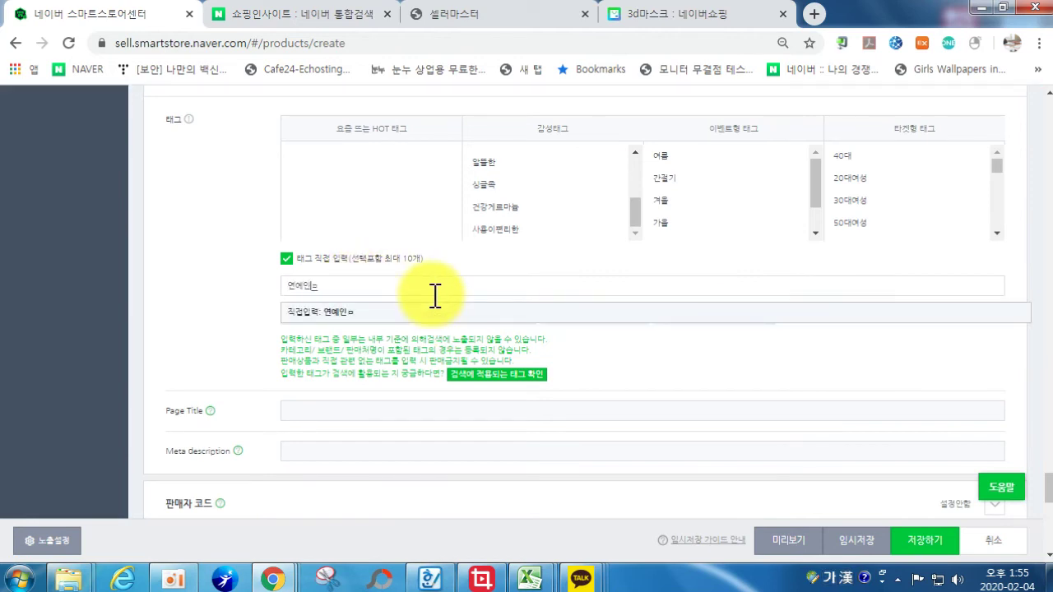
type("인마스크")
key("Return")
type("입체마스크")
key("Return")
- Add 3d마스크 as another custom tag and close the tag suggestion list
key("Hangul")
type("3d")
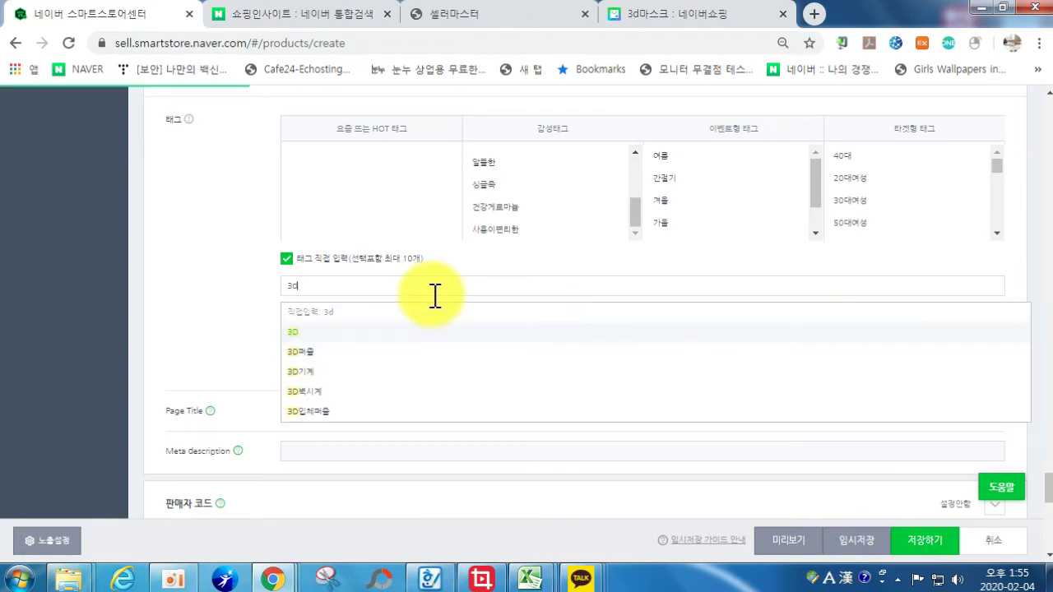
type("aktm")
key("BackSpace")
key("Hangul")
type("마")
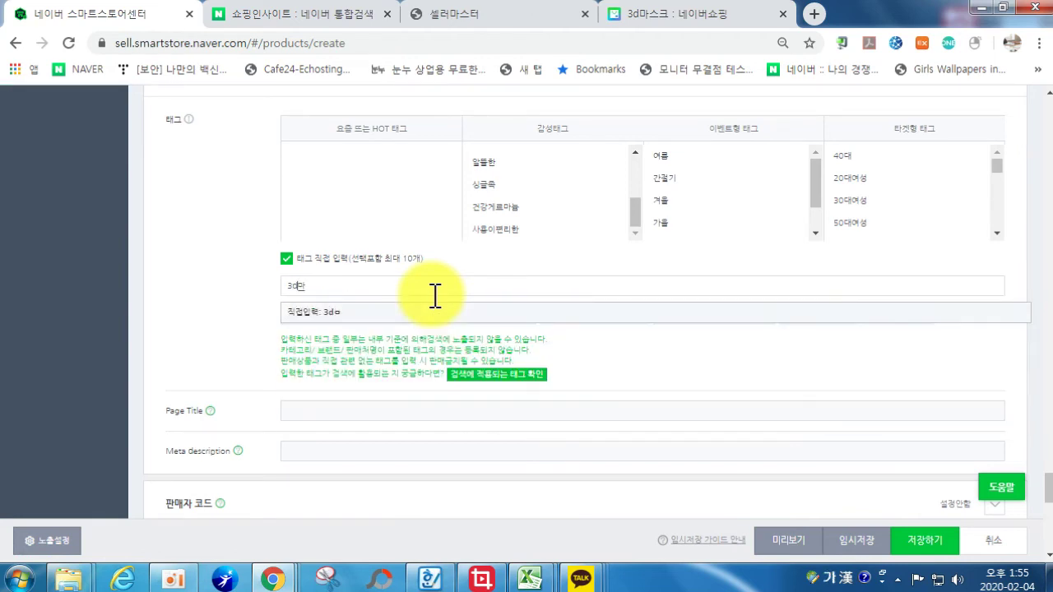
type("스크")
key("Return")
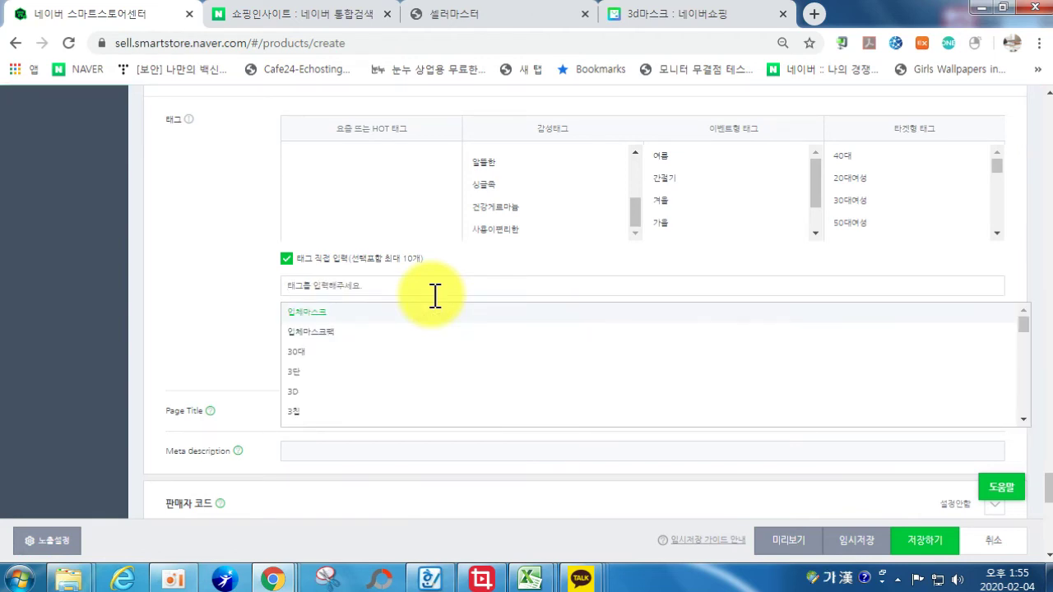
left_click(223, 313)
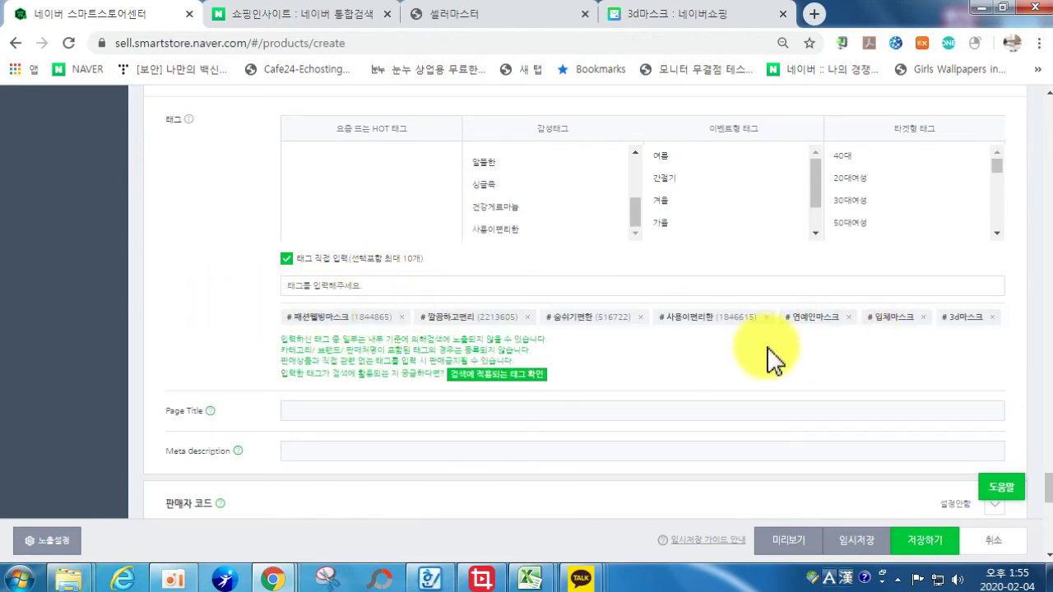
- Check which tags apply to search, and remove the 연예인마스크 and 3d마스크 tags
left_click(508, 375)
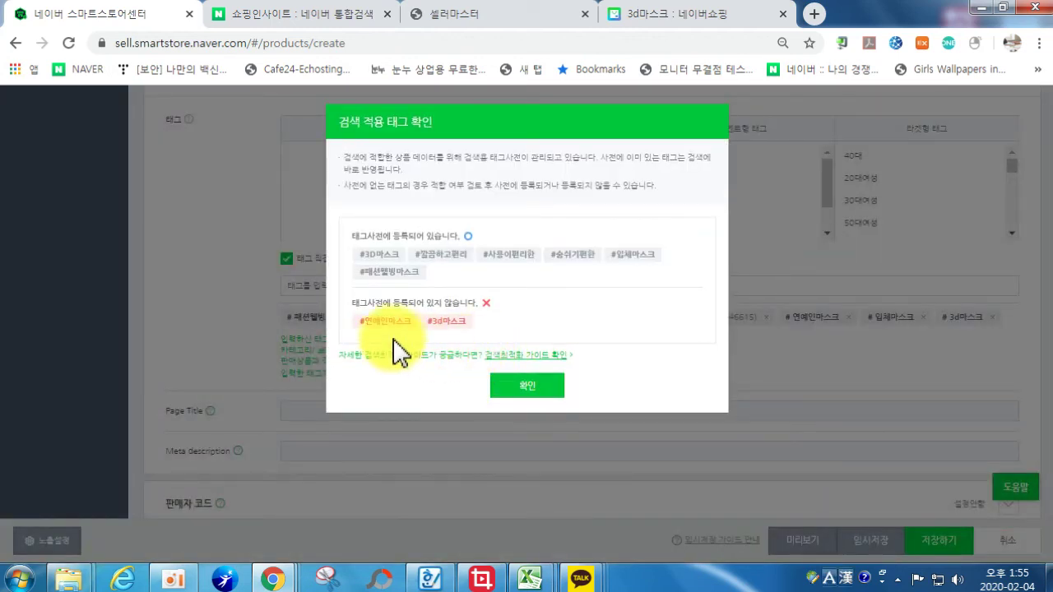
left_click(530, 387)
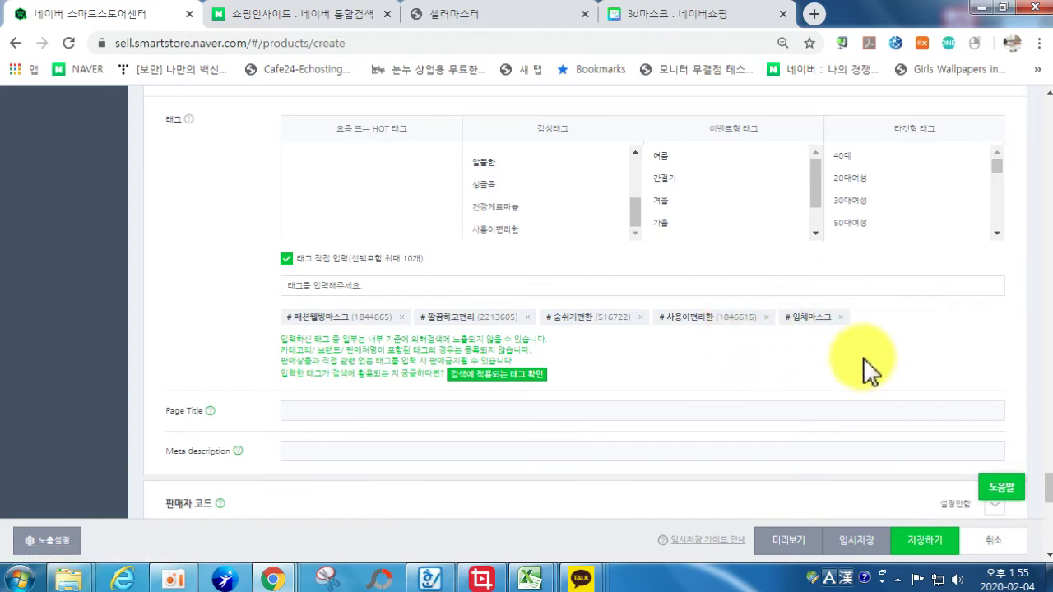
- Read the help on the search settings' Page Title and Meta description, and close the help
scroll(623, 395, "down", 1)
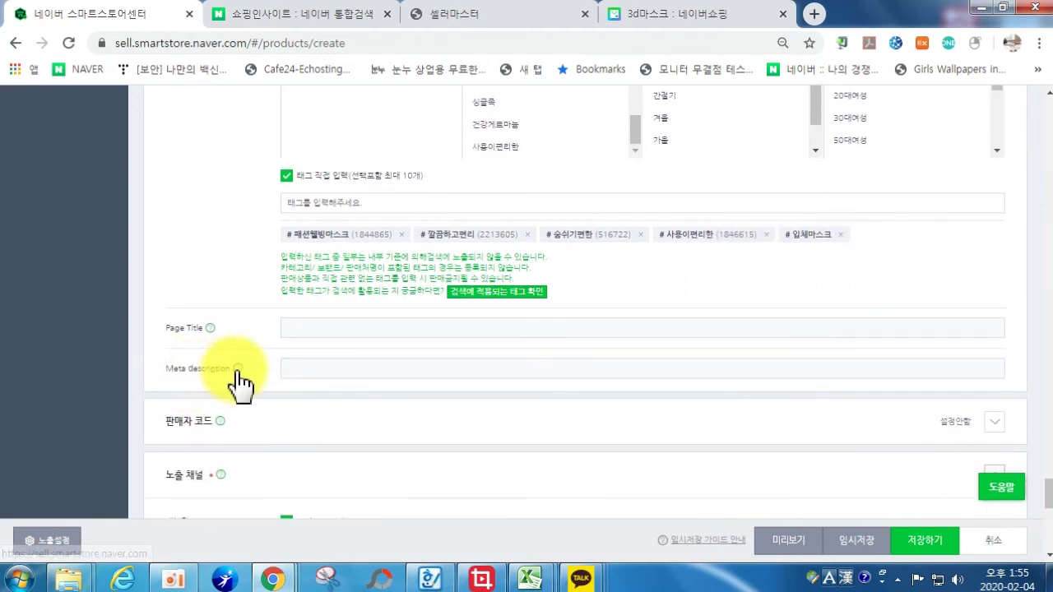
left_click(239, 367)
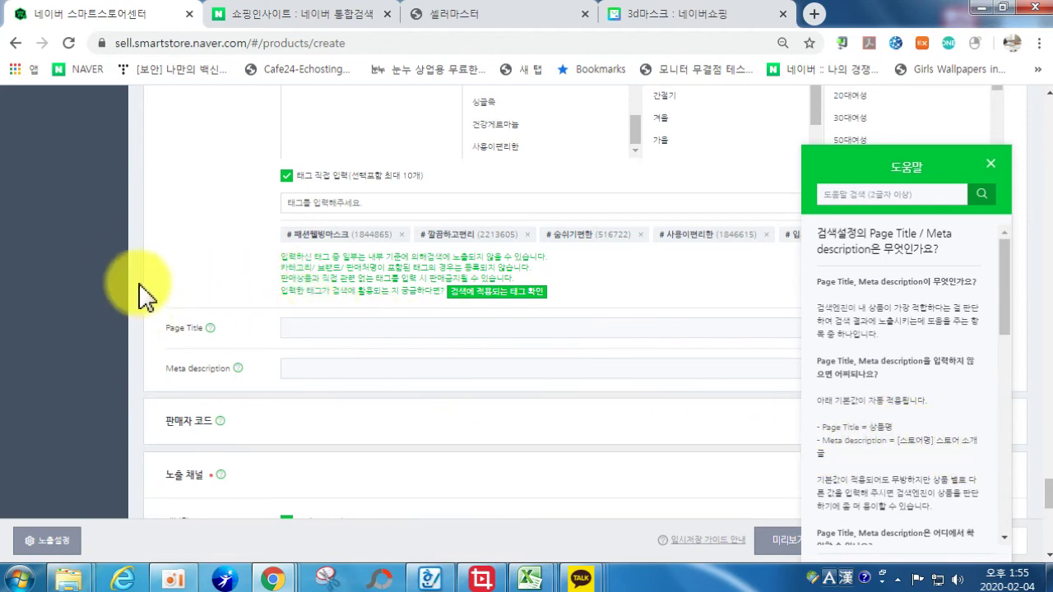
left_click(990, 164)
- In a new browser window, open the Naver home page and search for 한일컴퓨터
right_click(274, 580)
left_click(233, 501)
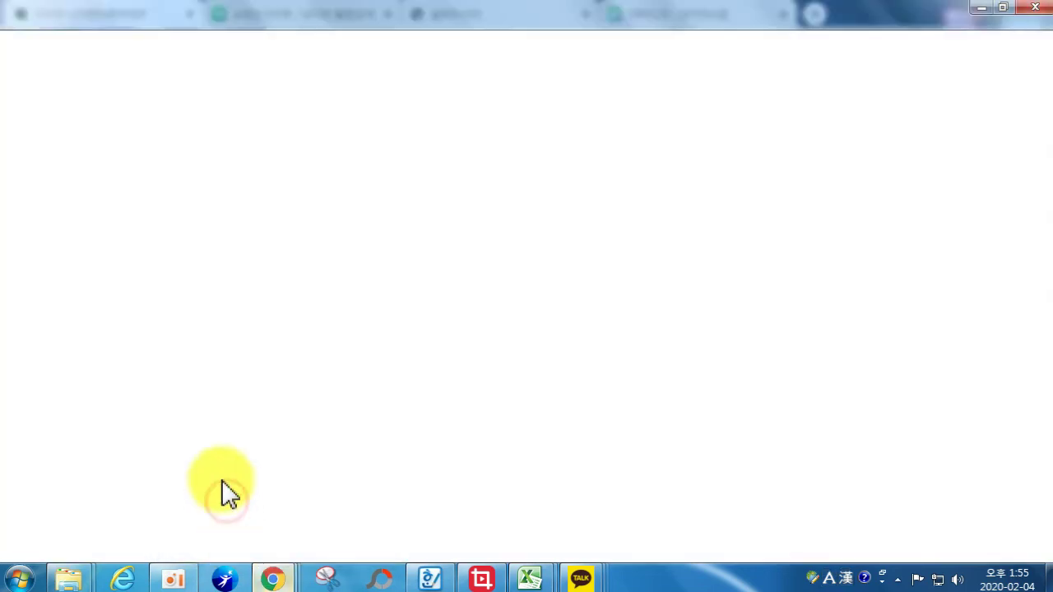
left_click(335, 434)
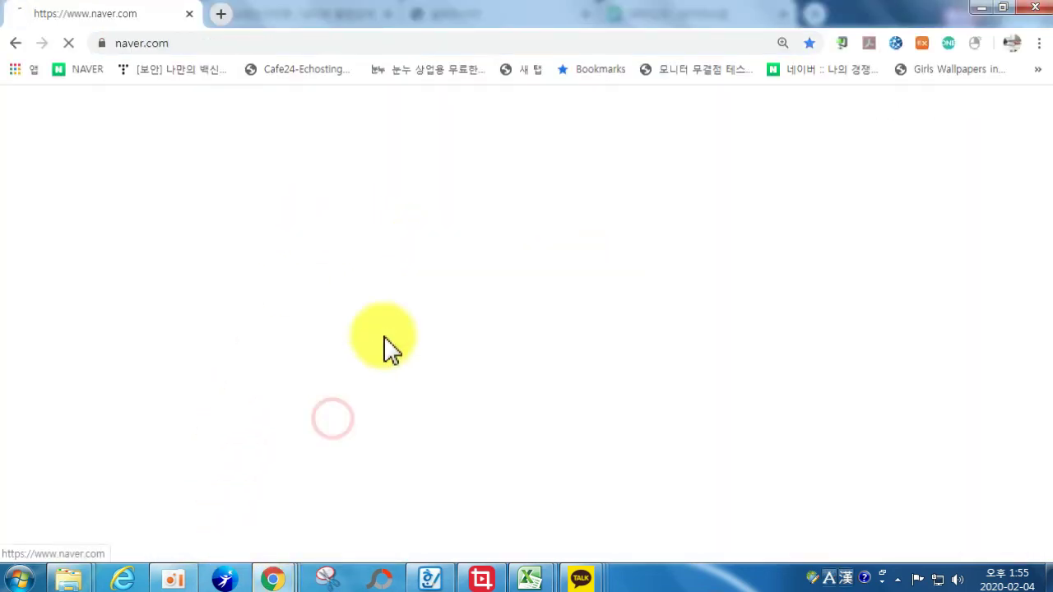
type("한일컴퓨털")
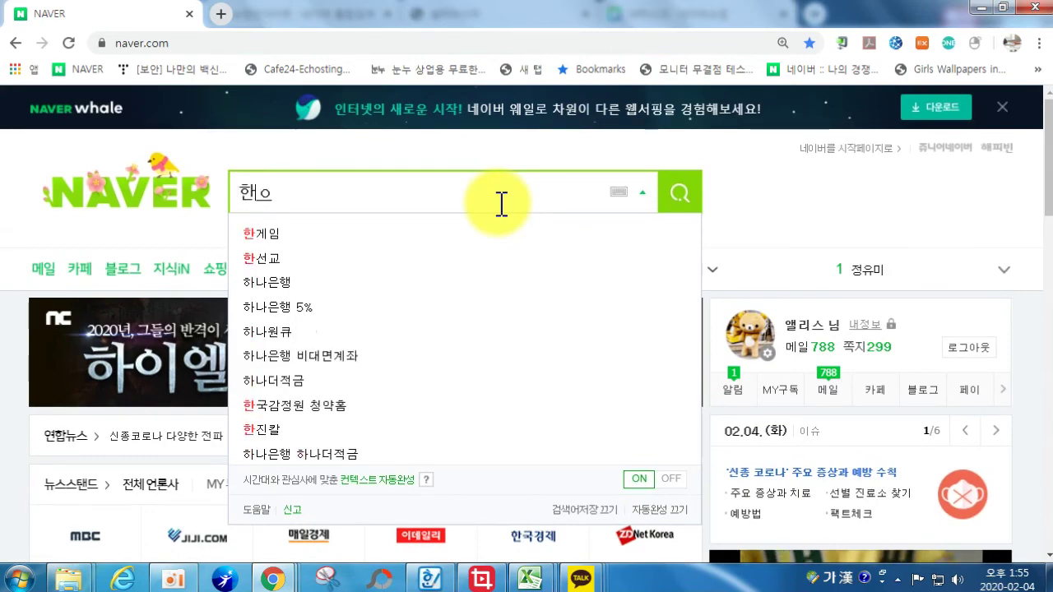
key("BackSpace")
key("BackSpace")
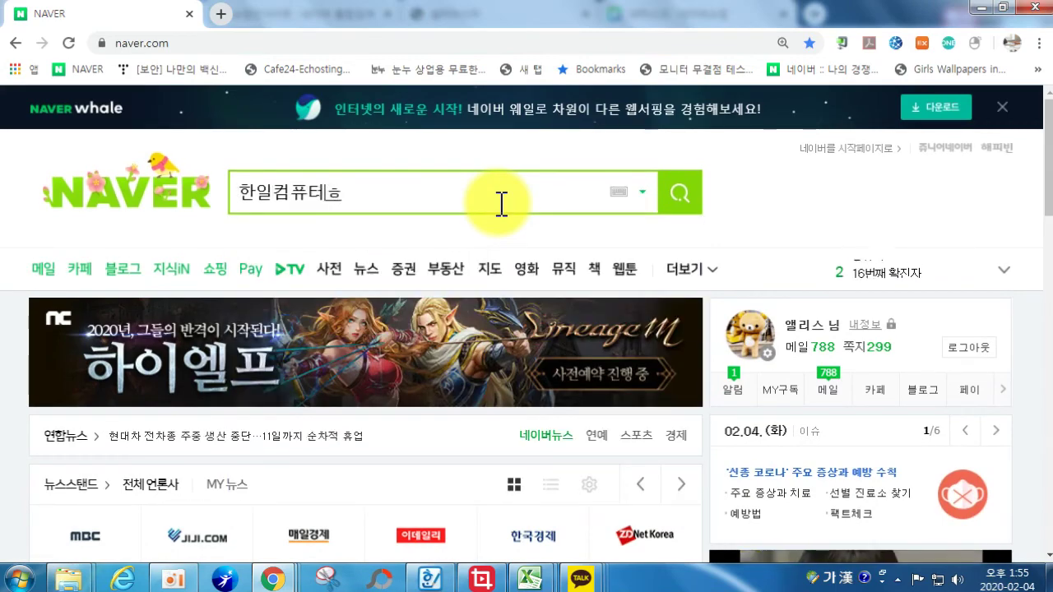
key("Return")
- Open the full list of website results and highlight the description line under the 한일컴퓨터 SmartStore entry
scroll(277, 412, "down", 8)
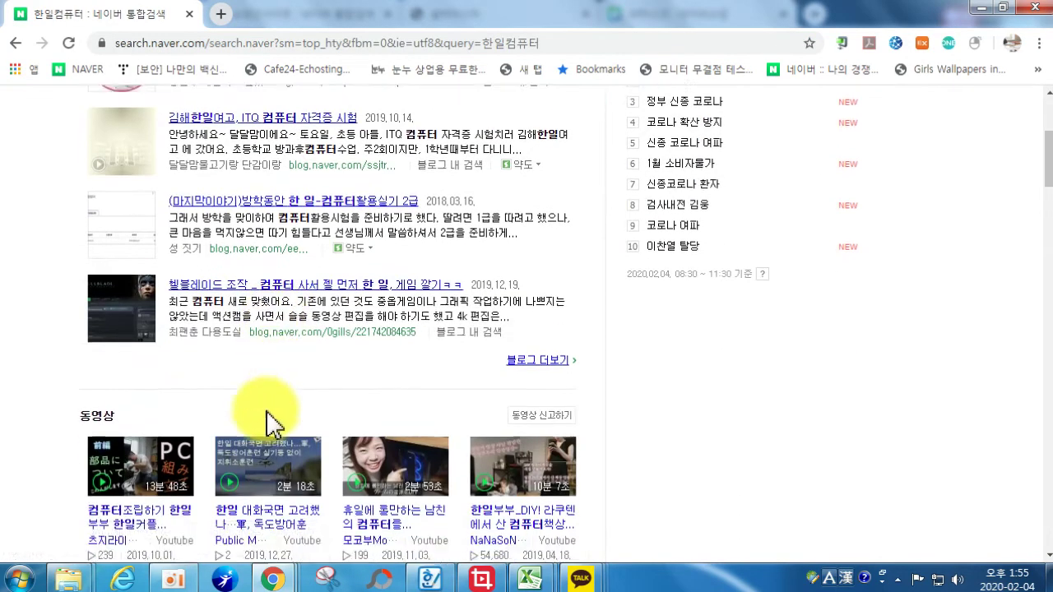
scroll(205, 436, "down", 2)
scroll(376, 513, "down", 13)
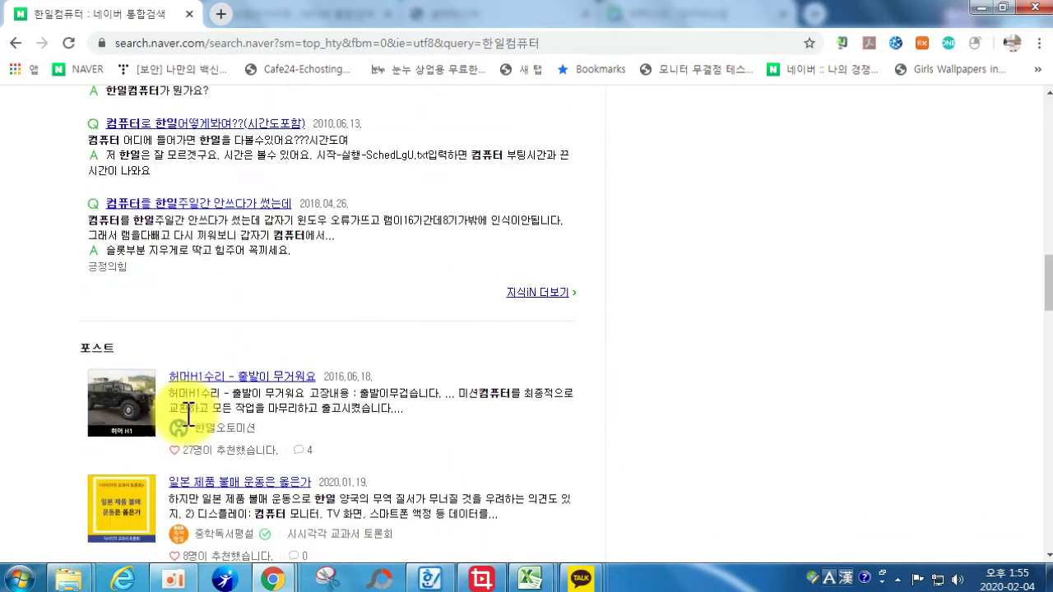
scroll(329, 387, "down", 5)
left_click(537, 307)
scroll(349, 370, "down", 3)
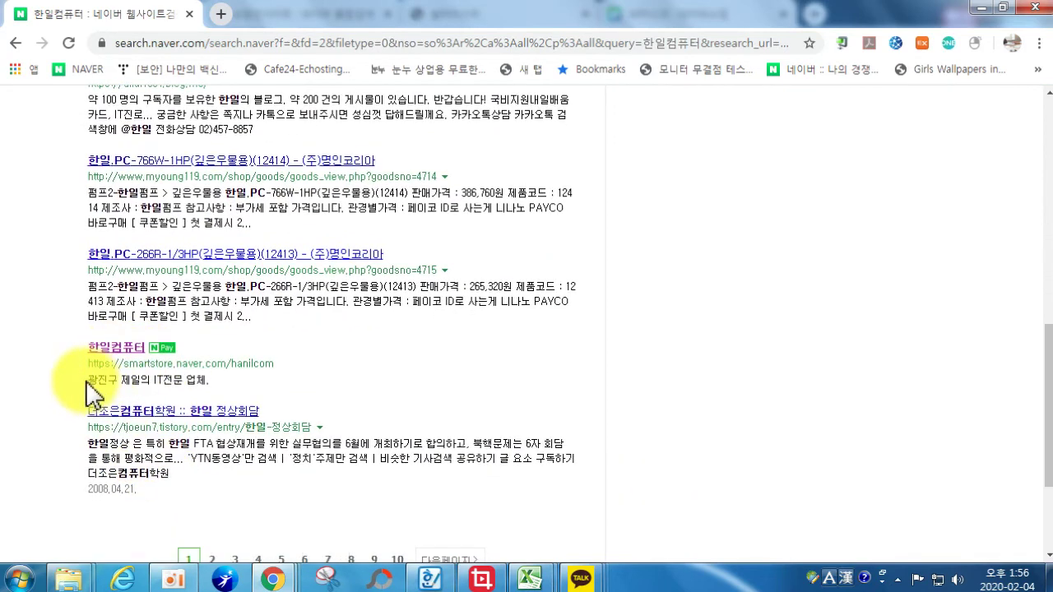
left_click_drag(86, 379, 210, 382)
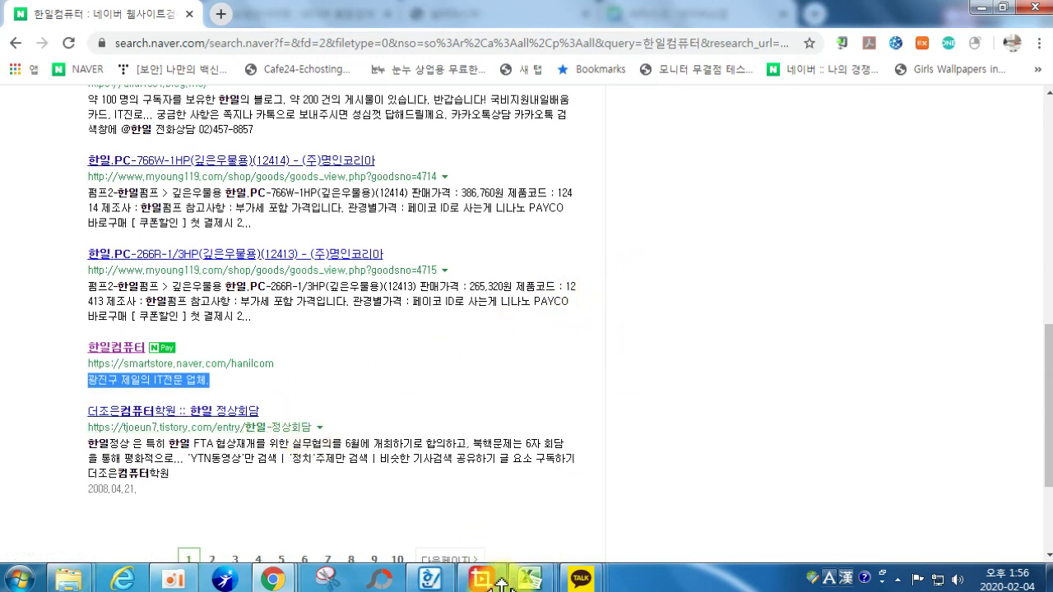
- Return to the SmartStore product registration window and set the Meta description to 연예인마스크 , 3d입체마스크 패션을 완성해보세요
left_click(272, 579)
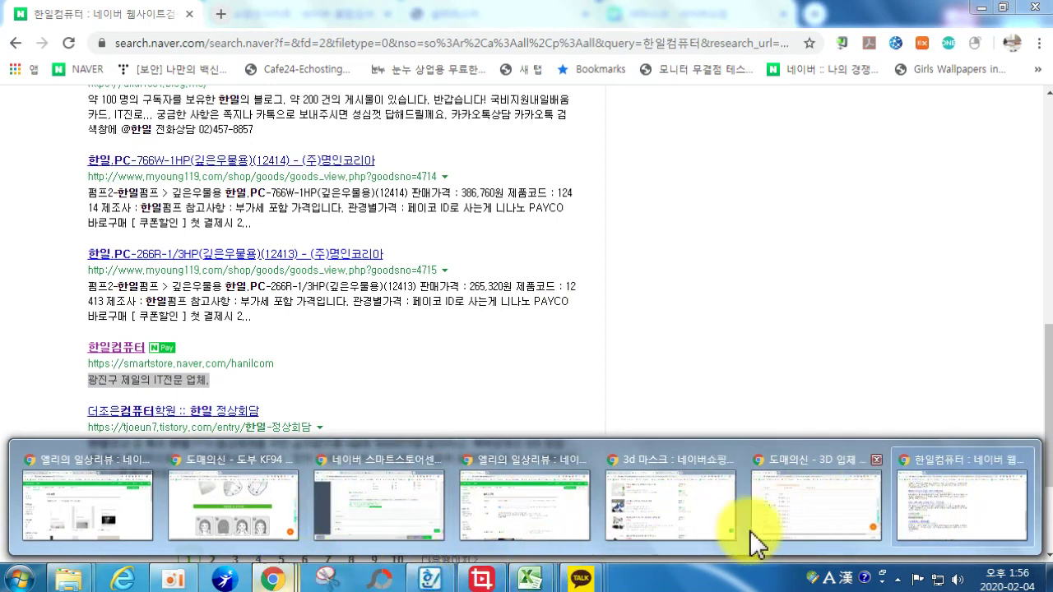
left_click(379, 504)
left_click(331, 369)
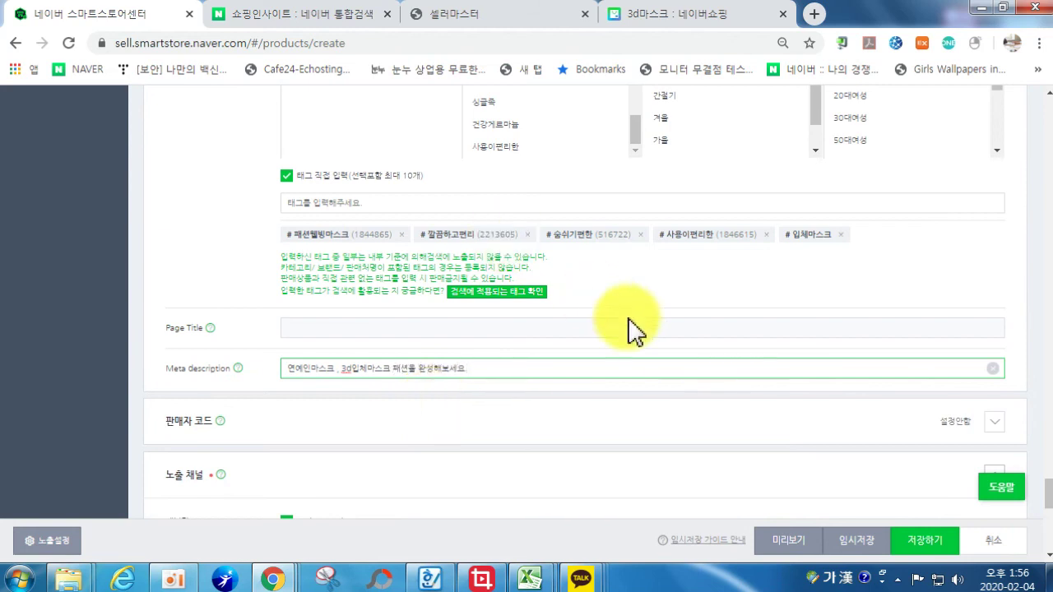
- Expand the 판매자 코드 section to view its code fields, and collapse it again
scroll(728, 426, "down", 2)
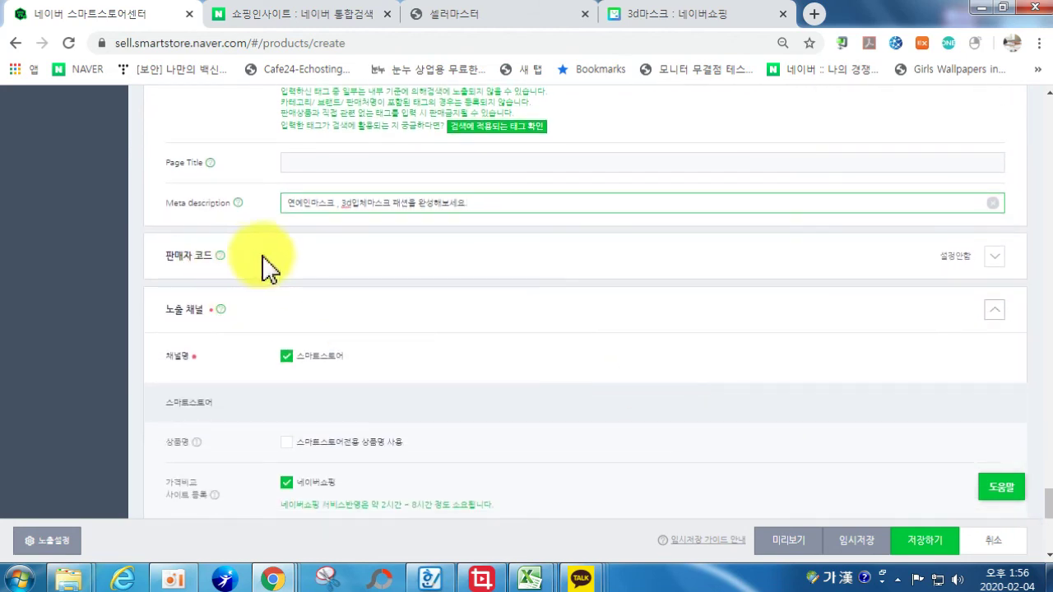
left_click(997, 261)
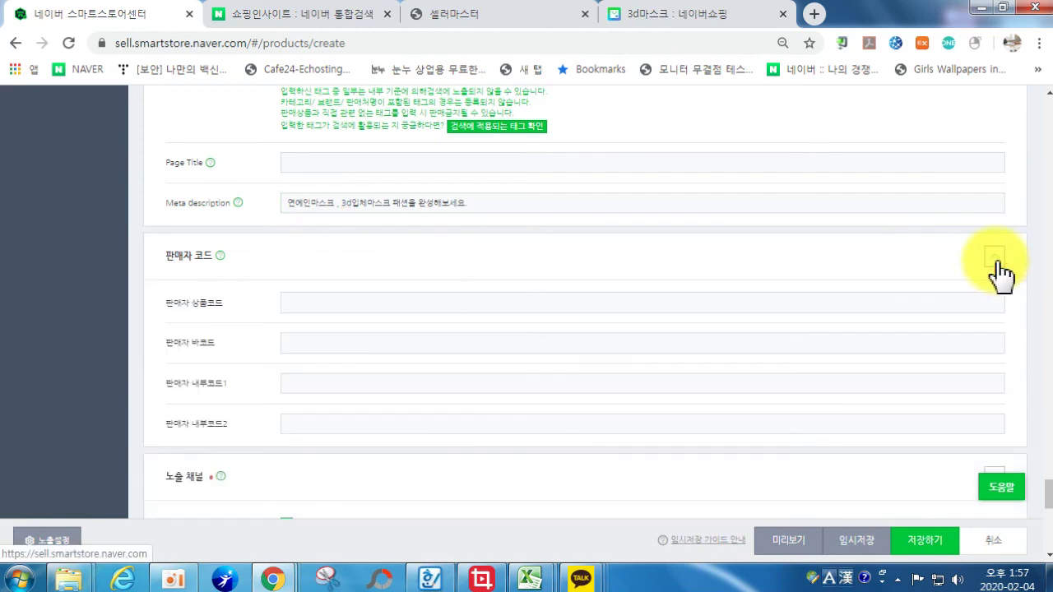
left_click(997, 261)
- Under 포인트, enable 상품리뷰 작성시 지급 and set 50 won for text reviews and 100 won for photo/video reviews
scroll(400, 324, "up", 7)
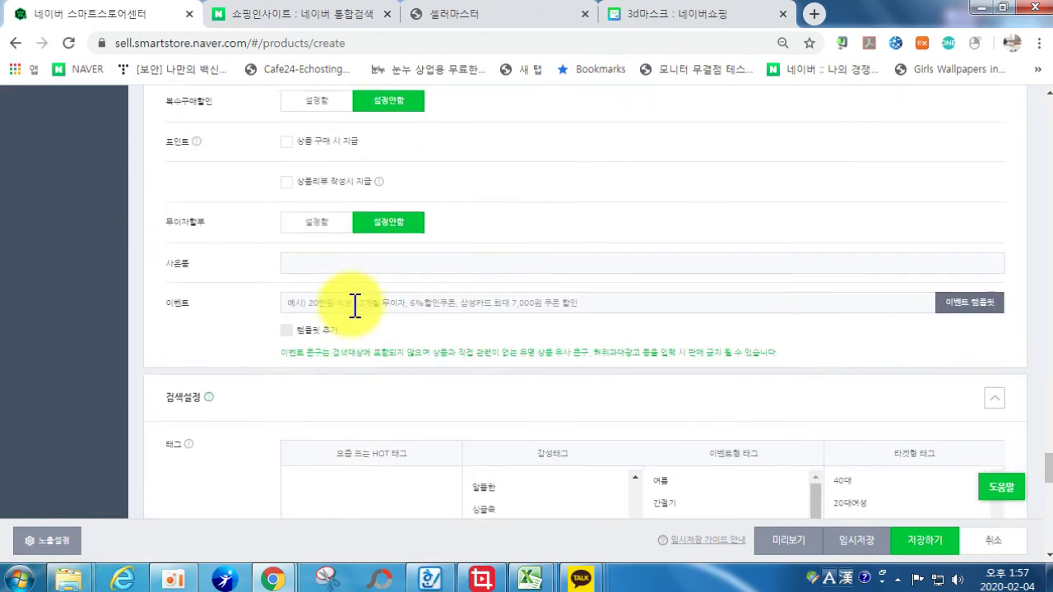
scroll(266, 310, "up", 2)
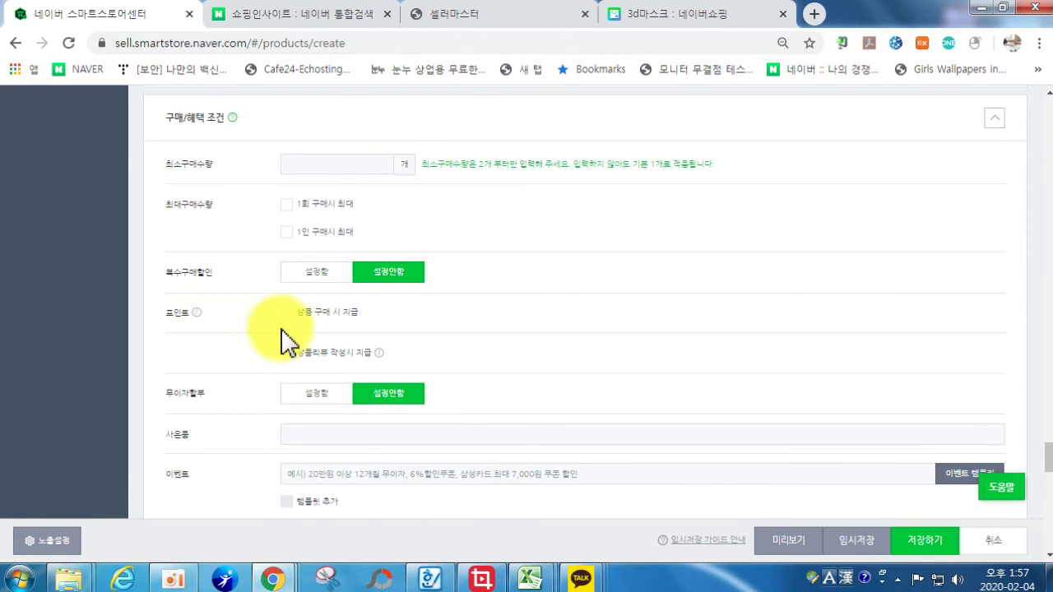
left_click(286, 353)
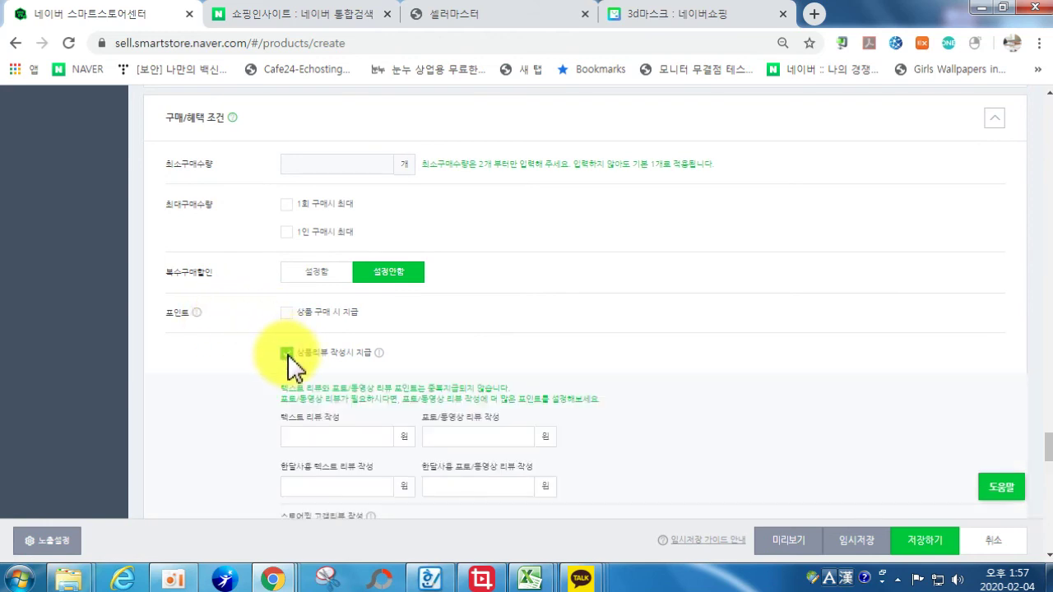
scroll(318, 364, "down", 1)
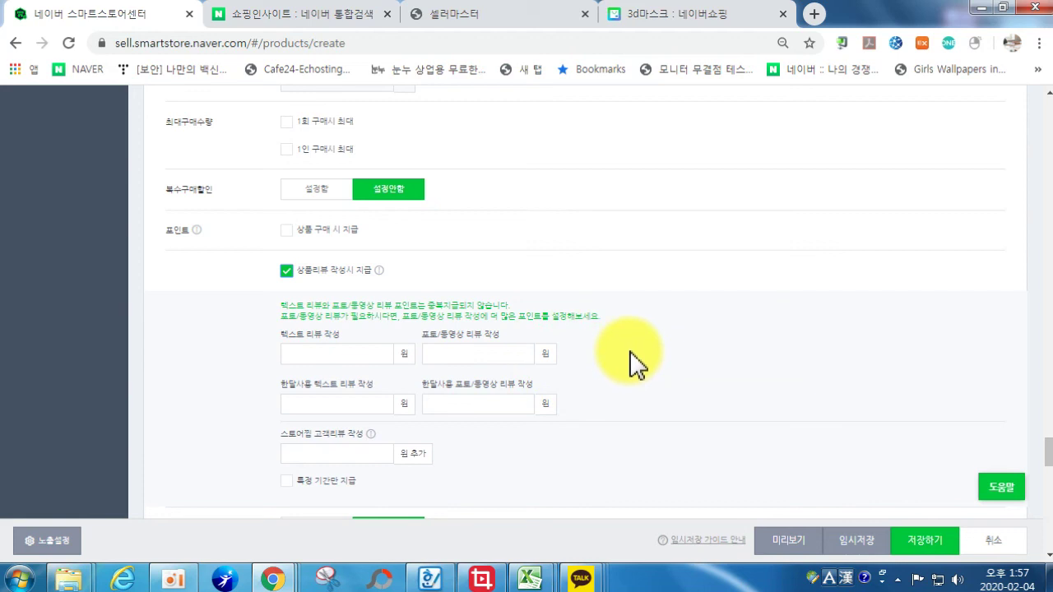
left_click(317, 354)
type("ㅣ")
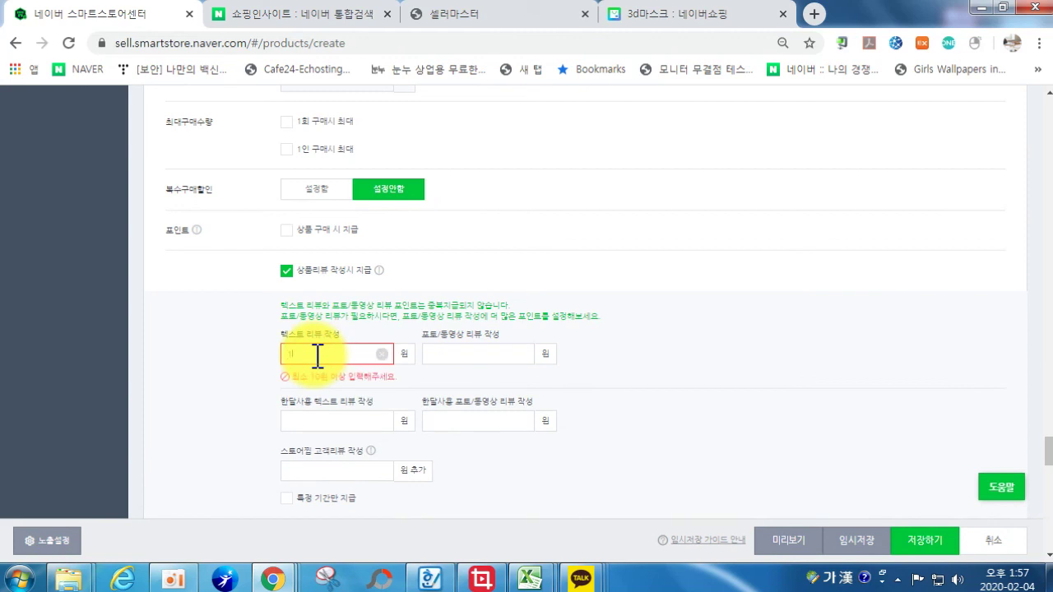
type("0")
key("BackSpace")
key("BackSpace")
type("50")
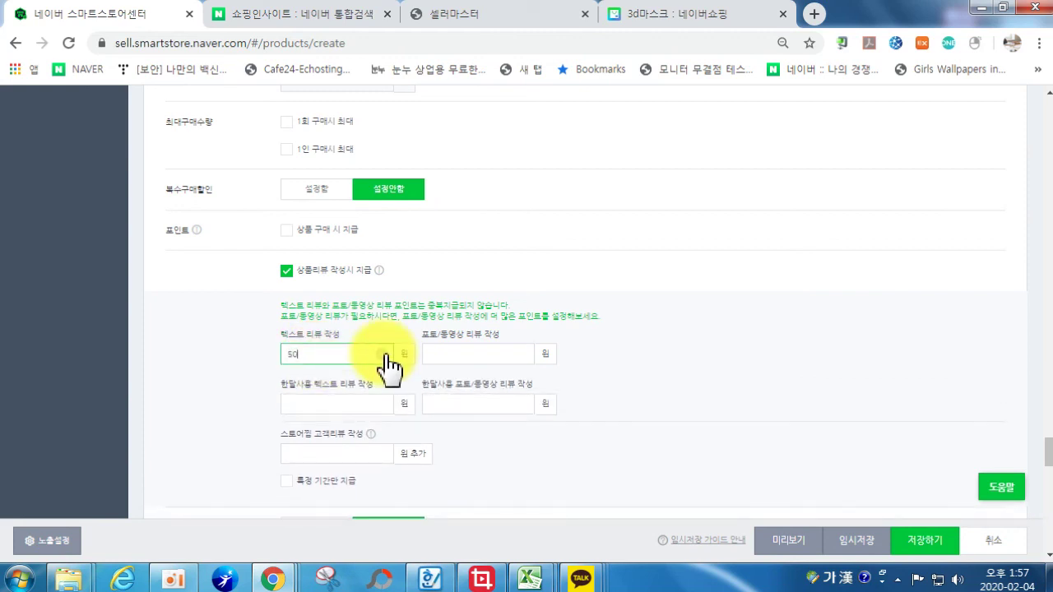
left_click(441, 354)
type("15")
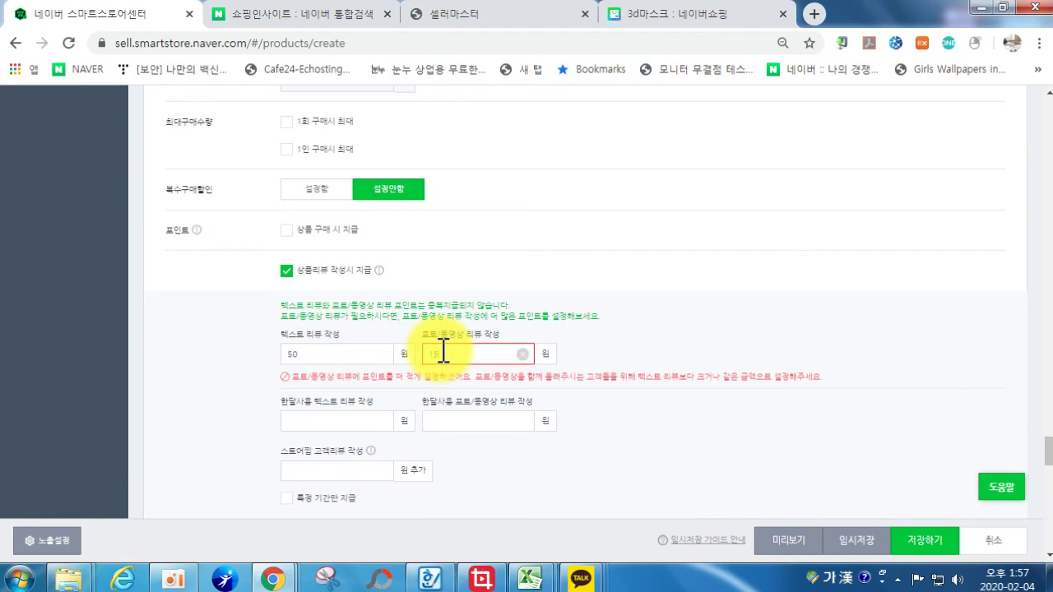
type("0")
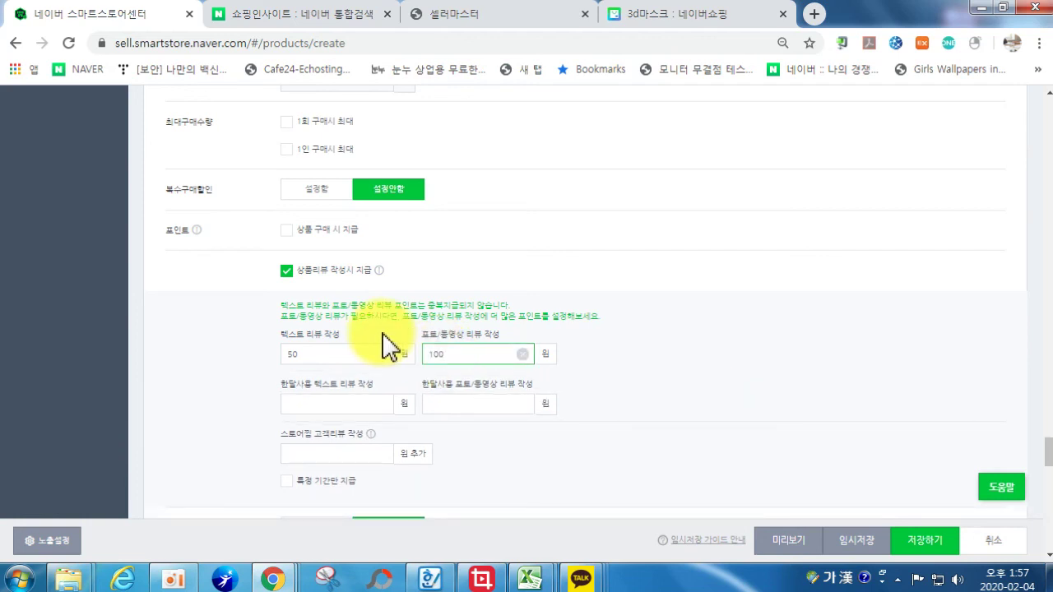
- Set the one-month-use review points to 100 won for text and 150 won for photo/video, plus 200 won extra for 스토어찜 customers
left_click(349, 404)
type("150")
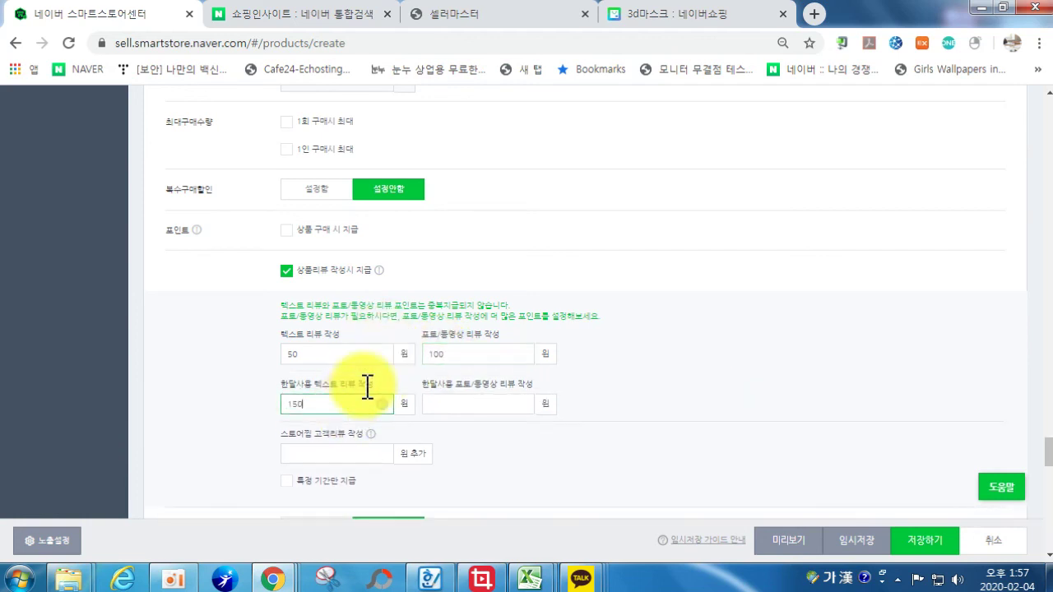
left_click(482, 404)
type("150")
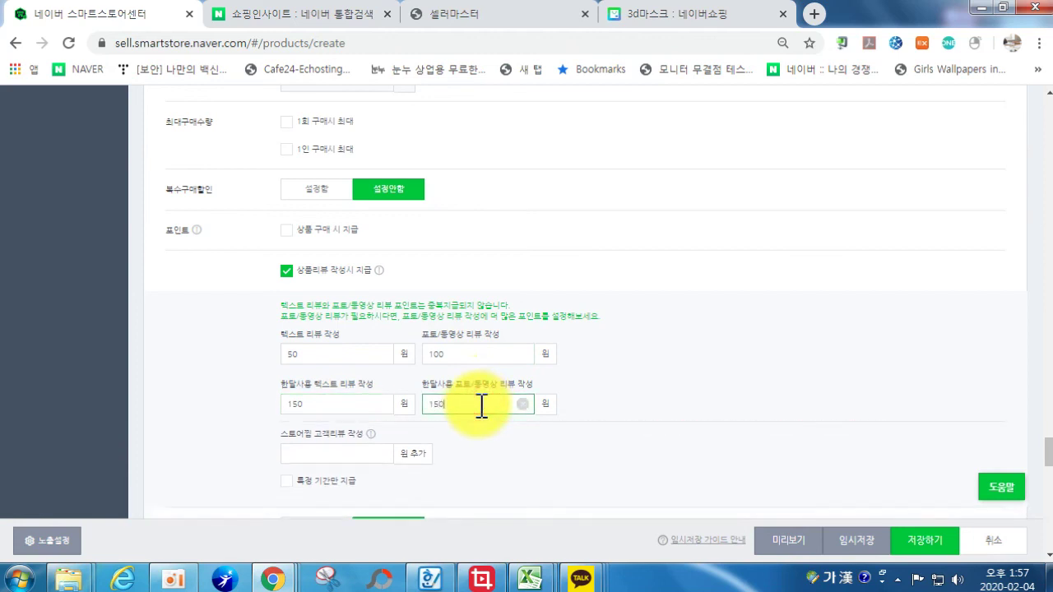
double_click(313, 404)
type("100")
left_click(353, 451)
type("200")
left_click(576, 477)
- Run the Naver Shopping 검색품질 체크 on the product information, review its table and close it
scroll(554, 440, "down", 1)
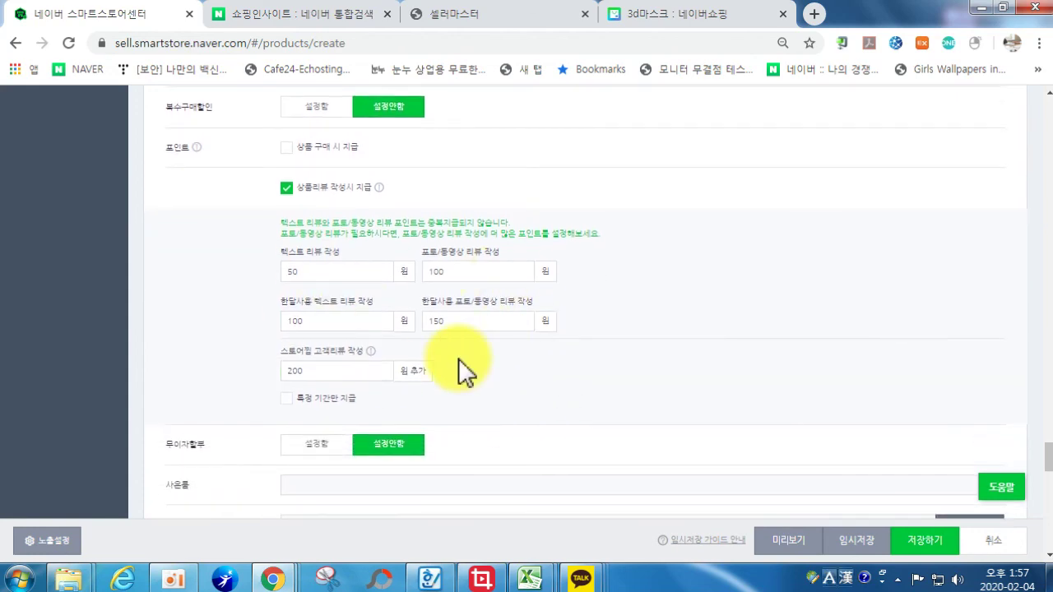
scroll(460, 362, "down", 9)
scroll(518, 382, "down", 8)
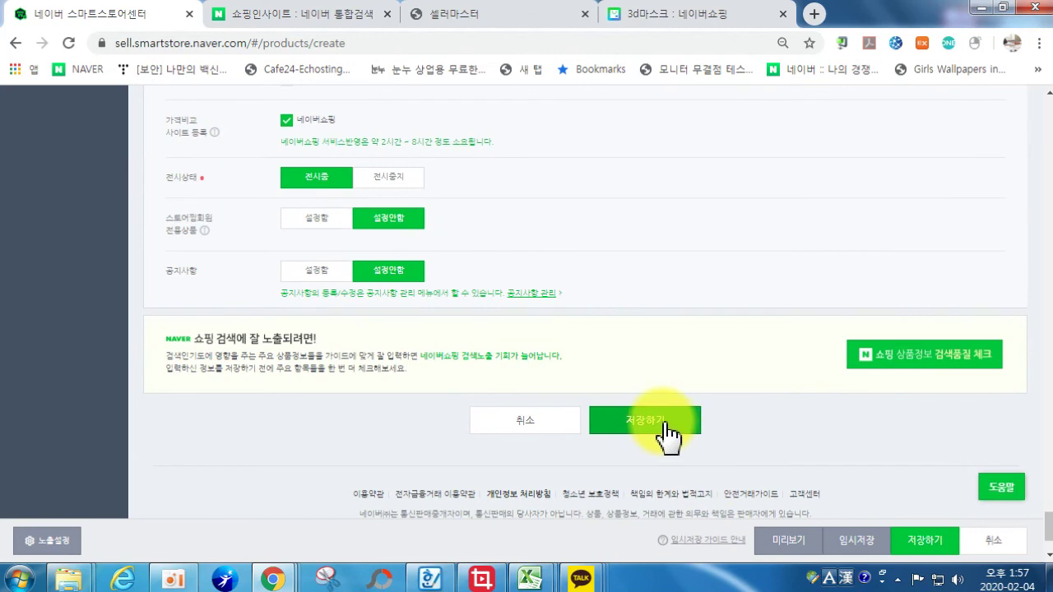
left_click(904, 360)
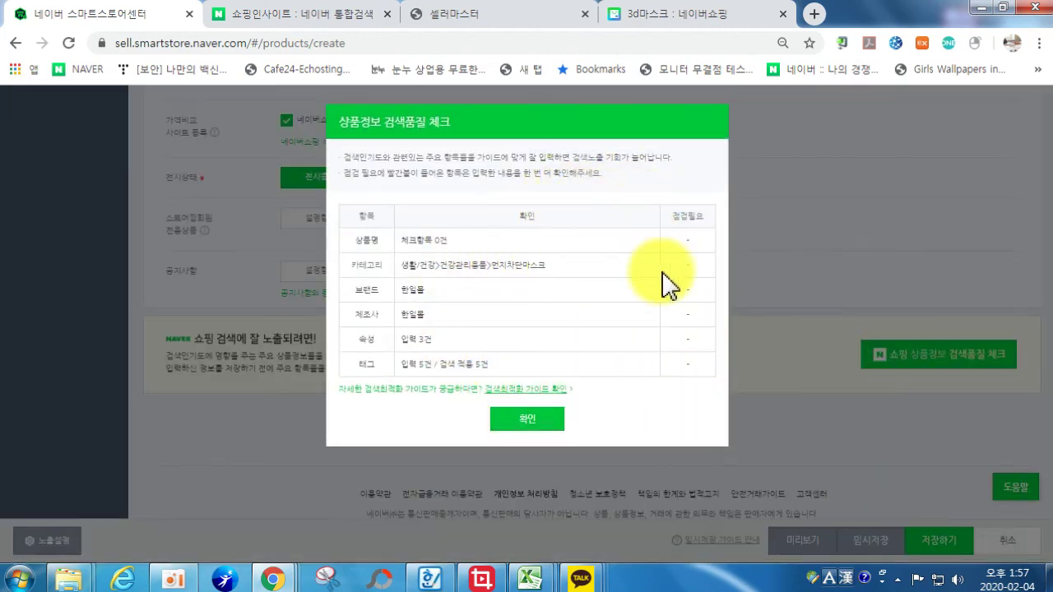
left_click(533, 421)
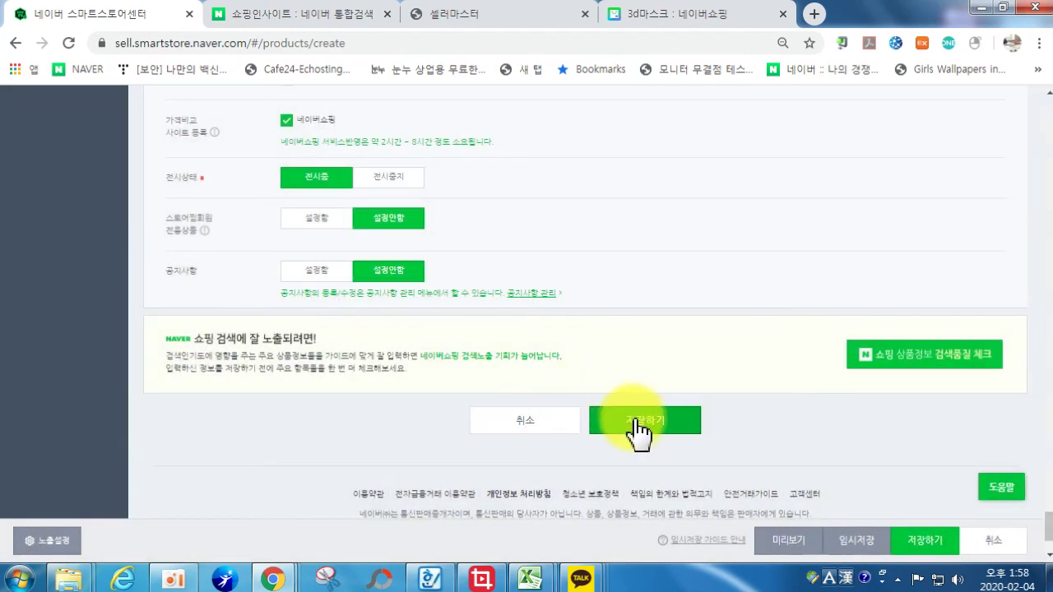
- Save the product registration and open the saved product's SmartStore page
left_click(640, 427)
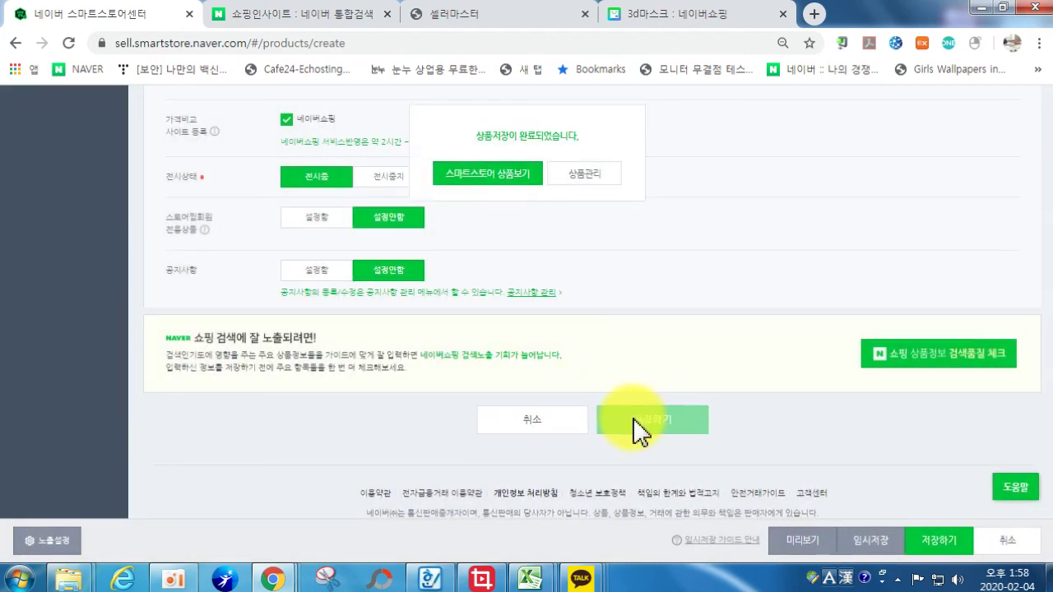
left_click(511, 176)
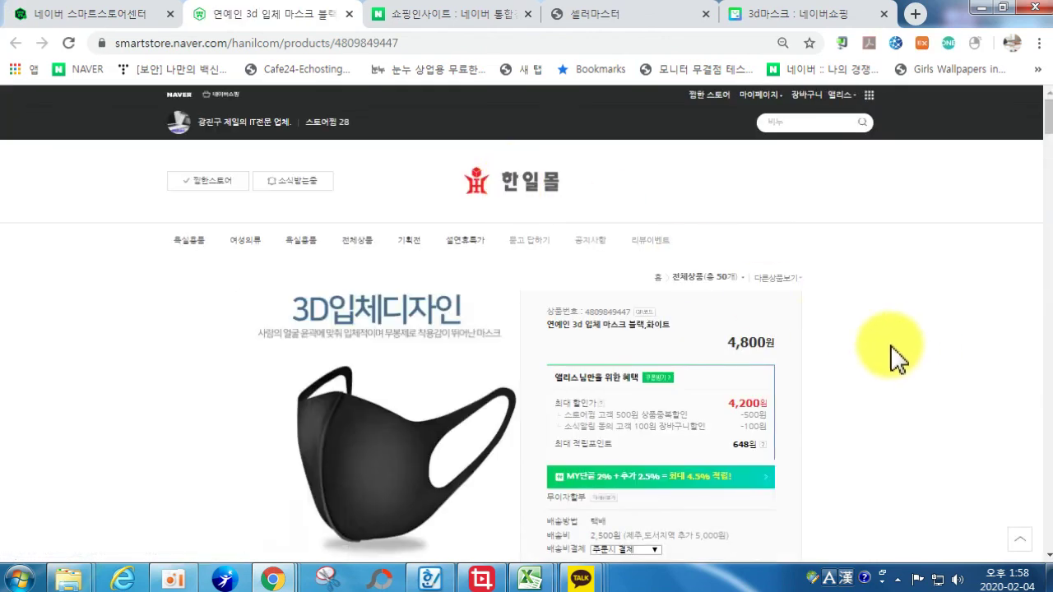
- Review the published mask page, checking its additional product images and the detailed description
scroll(895, 350, "down", 3)
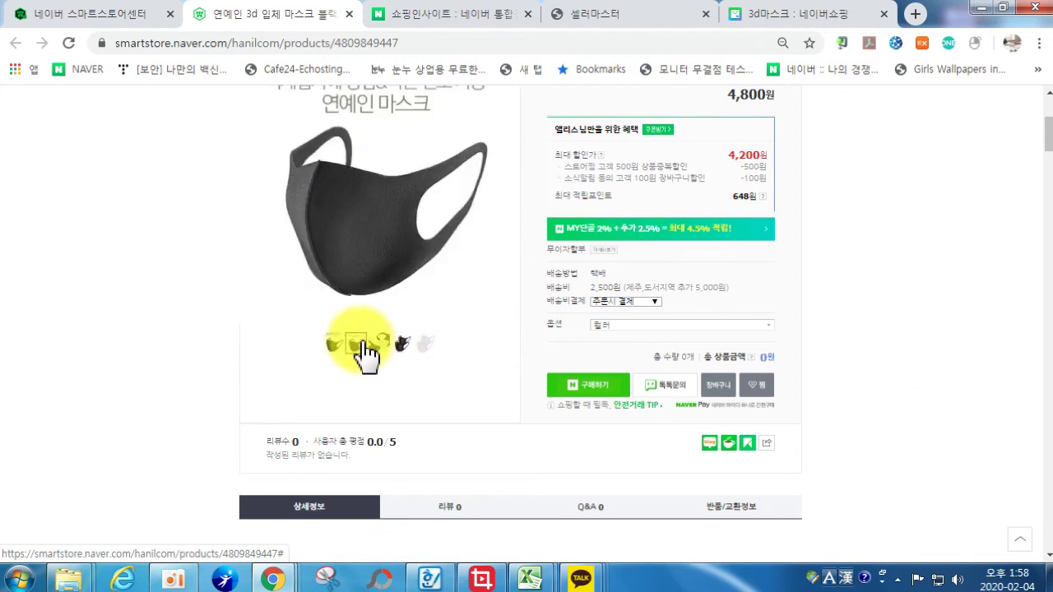
scroll(493, 293, "down", 10)
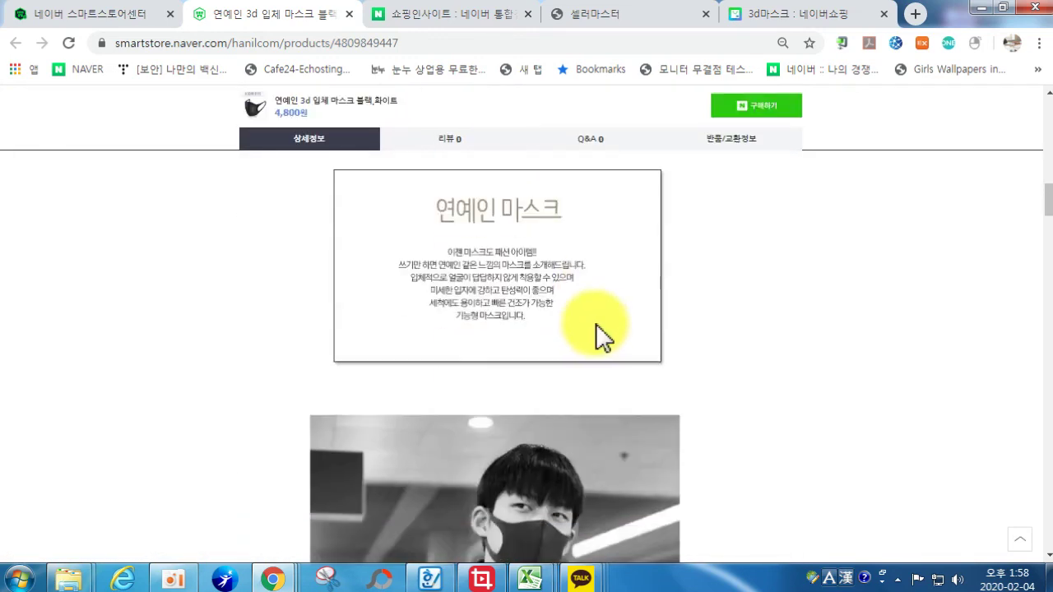
scroll(604, 329, "down", 10)
scroll(606, 336, "down", 10)
scroll(607, 335, "up", 3)
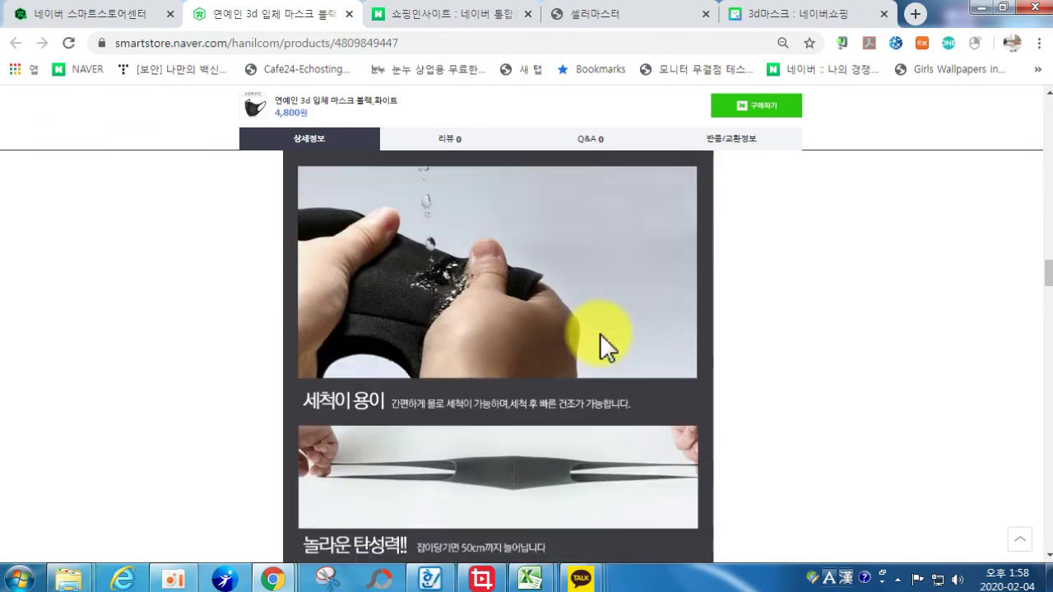
scroll(600, 335, "up", 15)
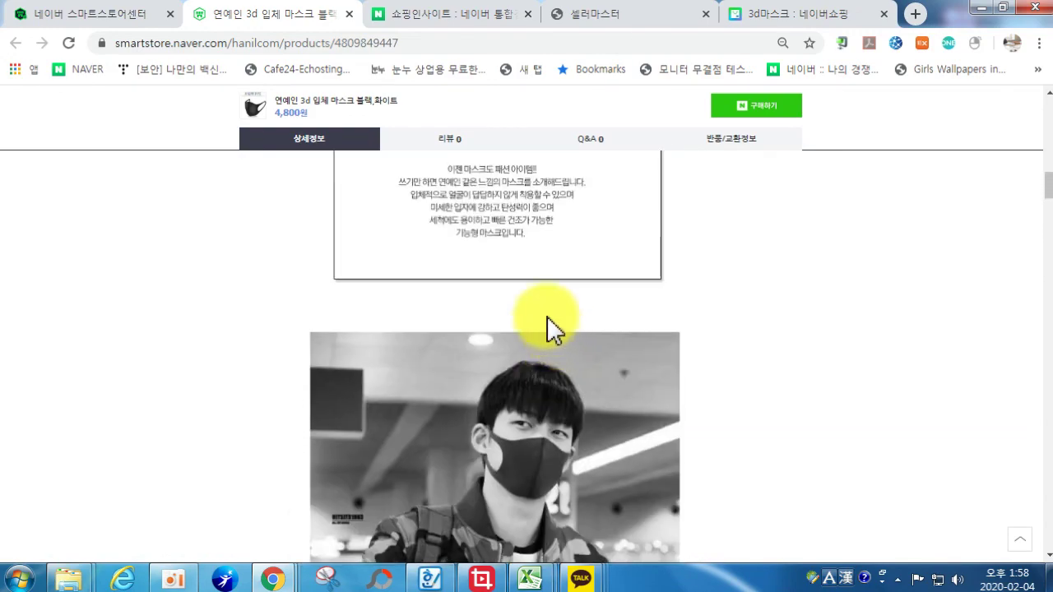
scroll(527, 313, "up", 3)
scroll(461, 345, "down", 9)
scroll(531, 420, "down", 7)
scroll(598, 310, "up", 4)
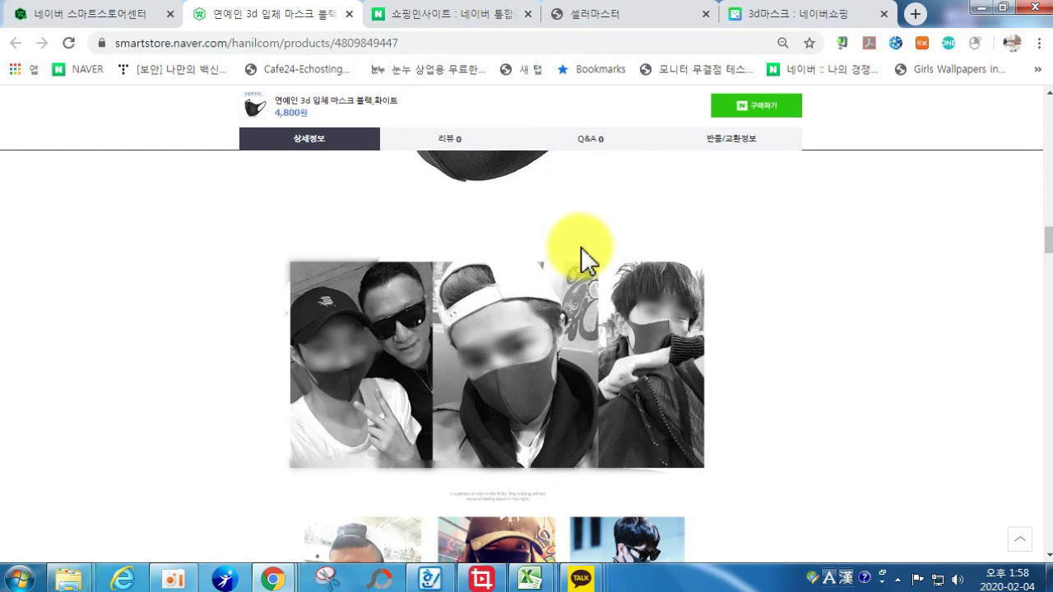
- Examine the rest of the mask's detail images, usage and size sections, transaction terms and the review point information under 상품리뷰
scroll(542, 374, "down", 3)
scroll(539, 329, "down", 1)
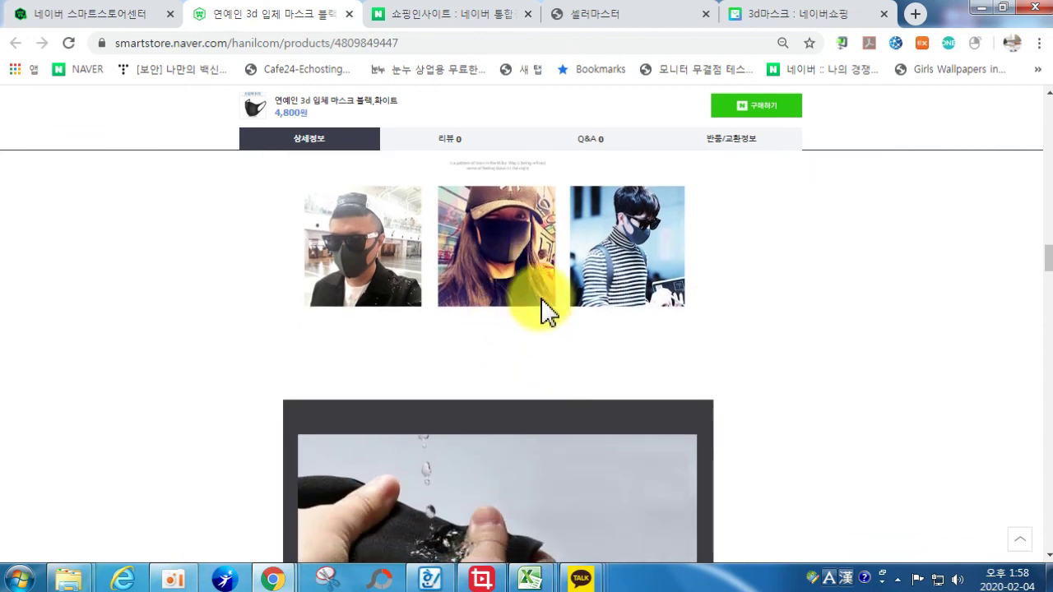
scroll(670, 337, "down", 1)
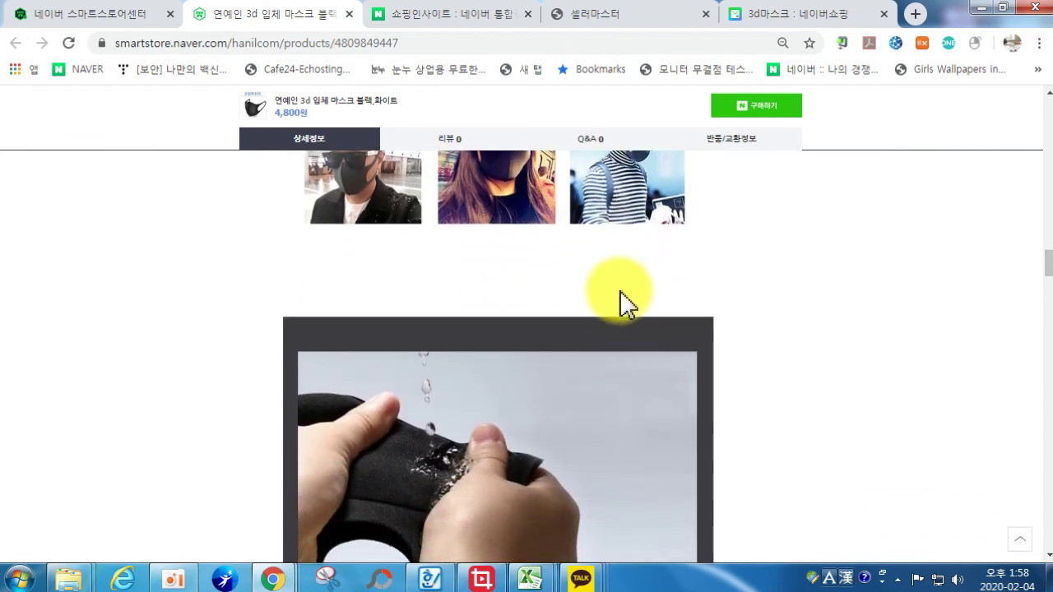
scroll(625, 304, "down", 12)
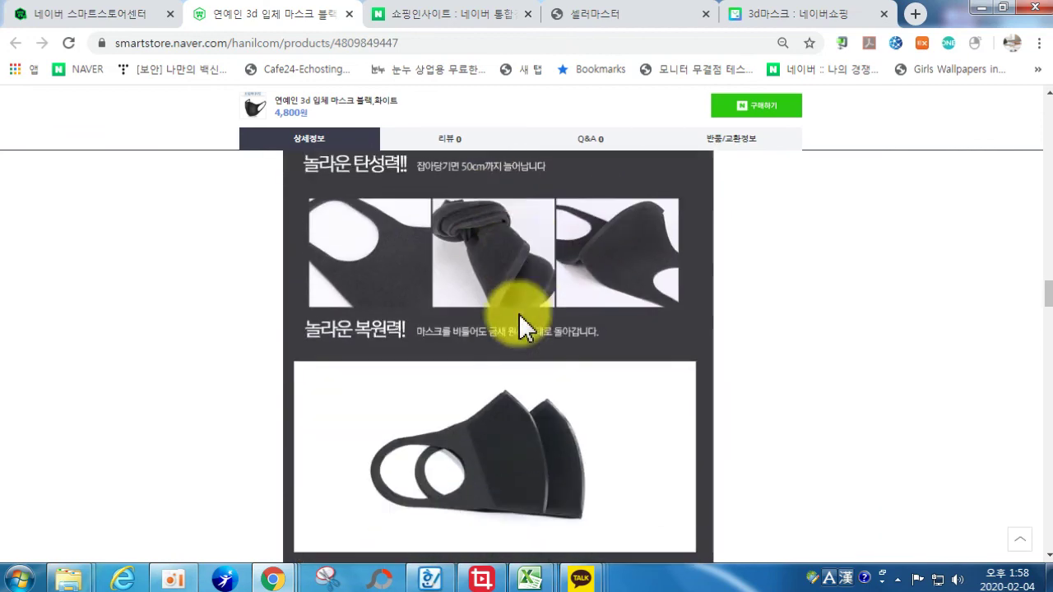
scroll(572, 305, "down", 9)
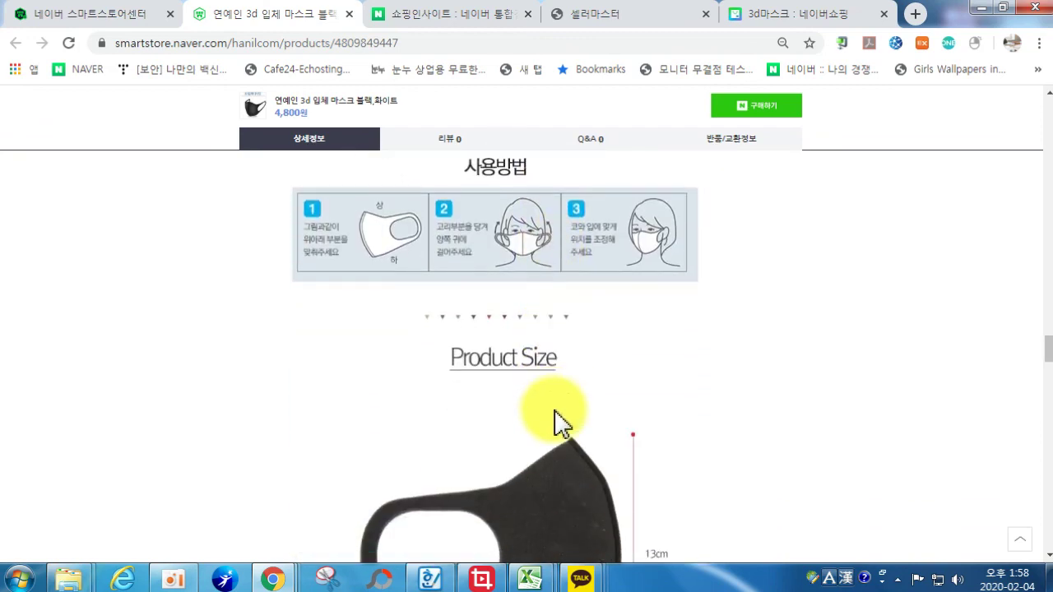
scroll(562, 419, "down", 8)
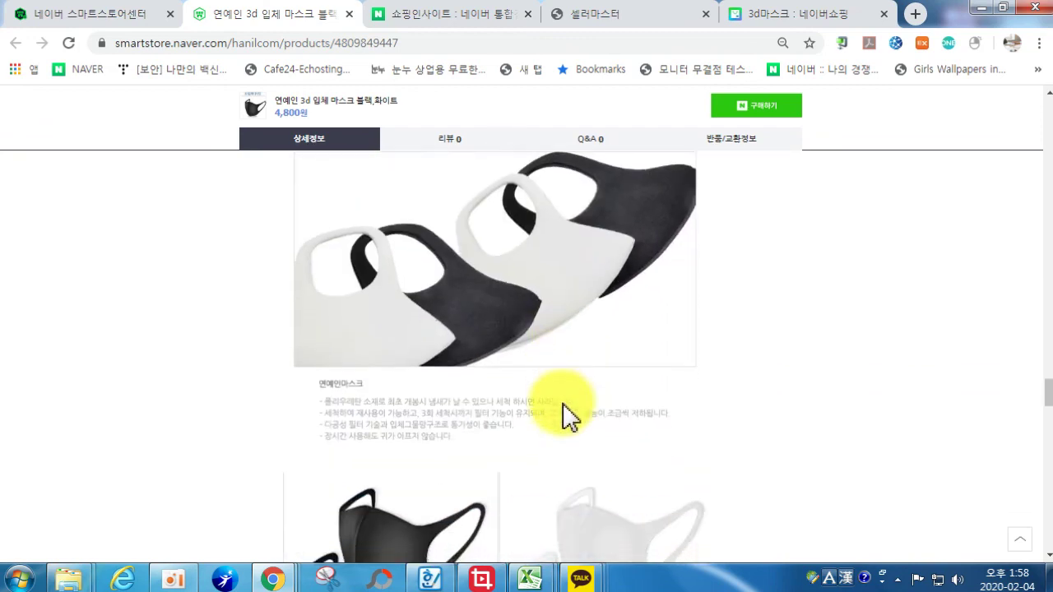
scroll(567, 417, "down", 10)
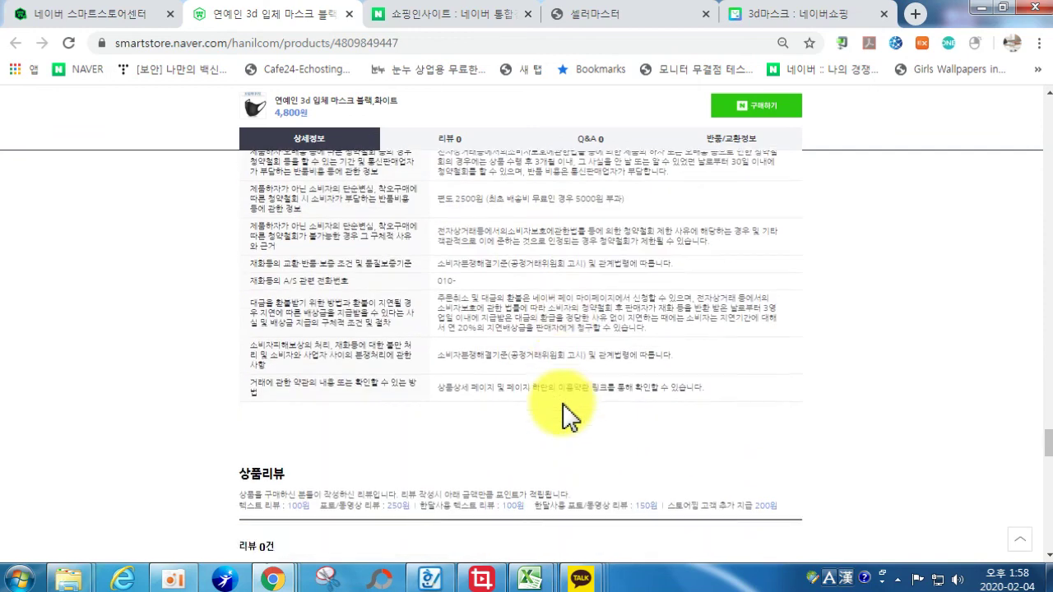
scroll(568, 406, "down", 3)
scroll(581, 400, "up", 3)
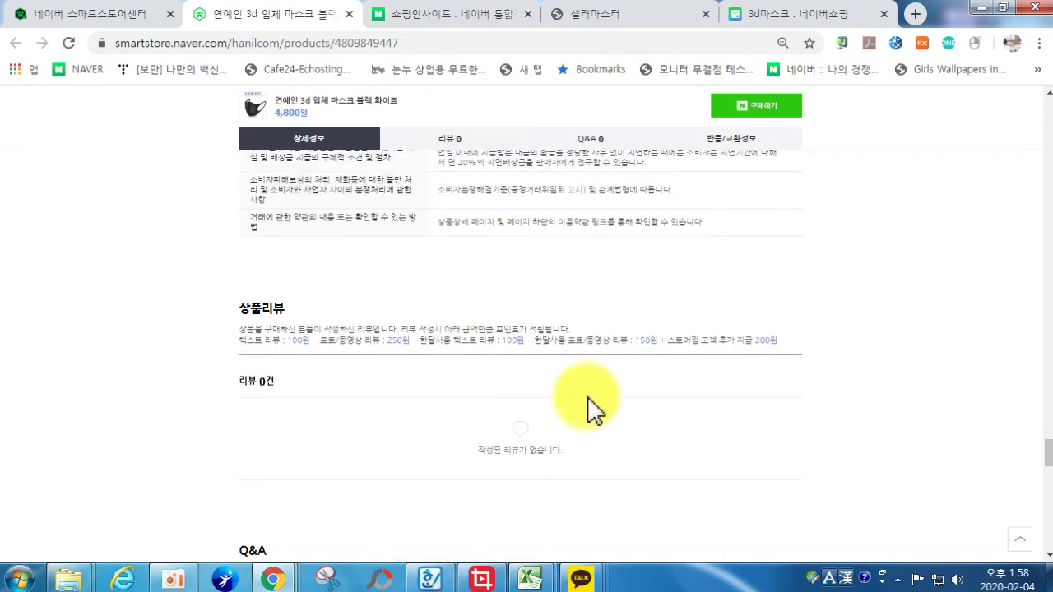
scroll(595, 407, "up", 1)
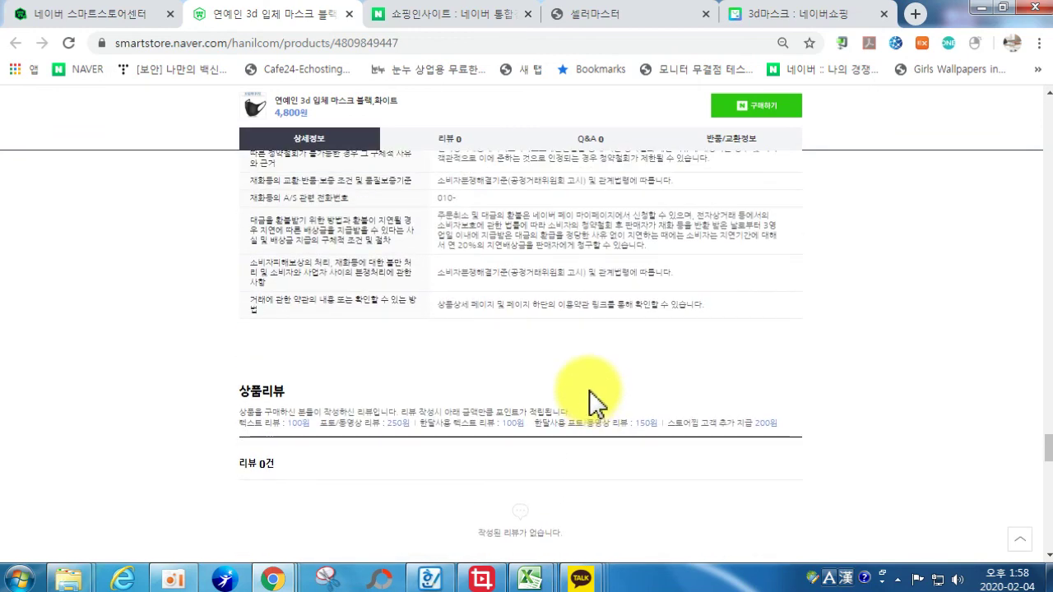